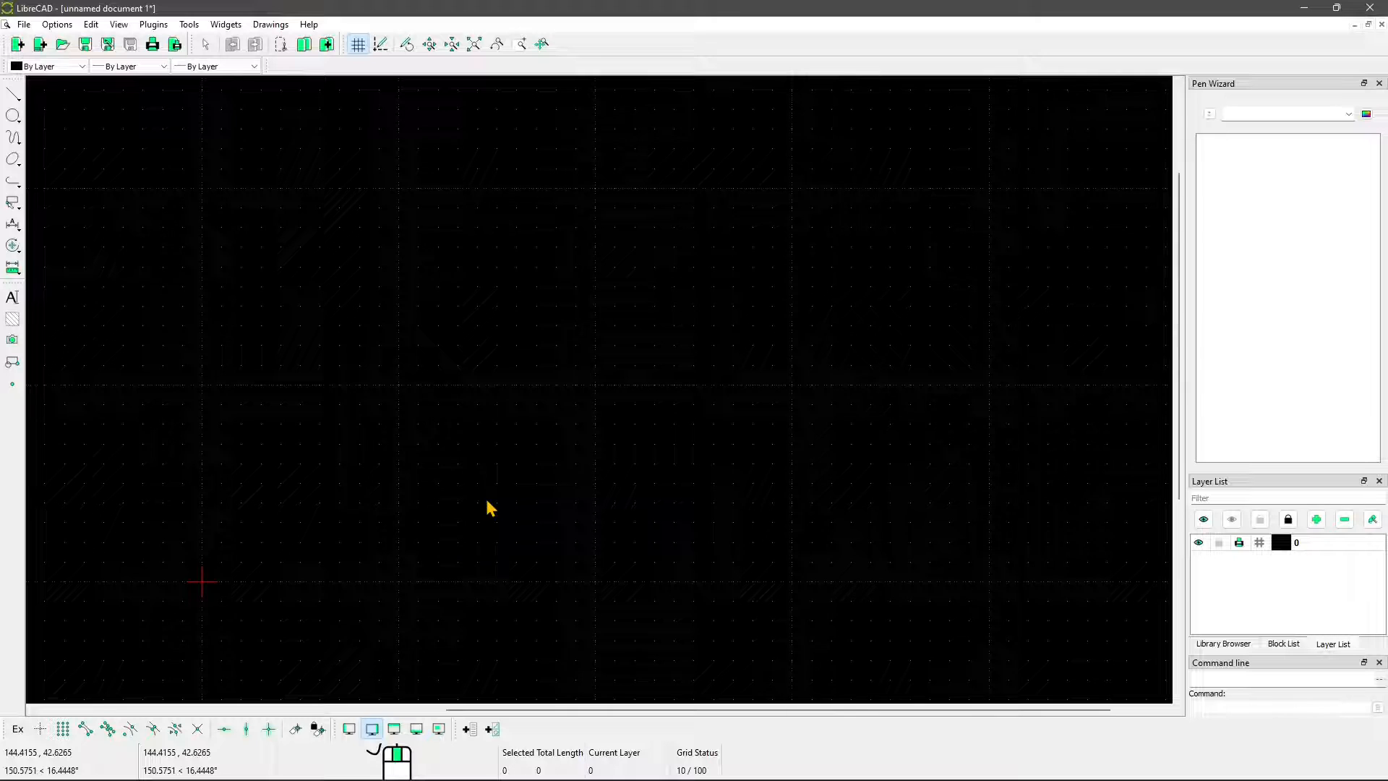
pyautogui.click(16, 100)
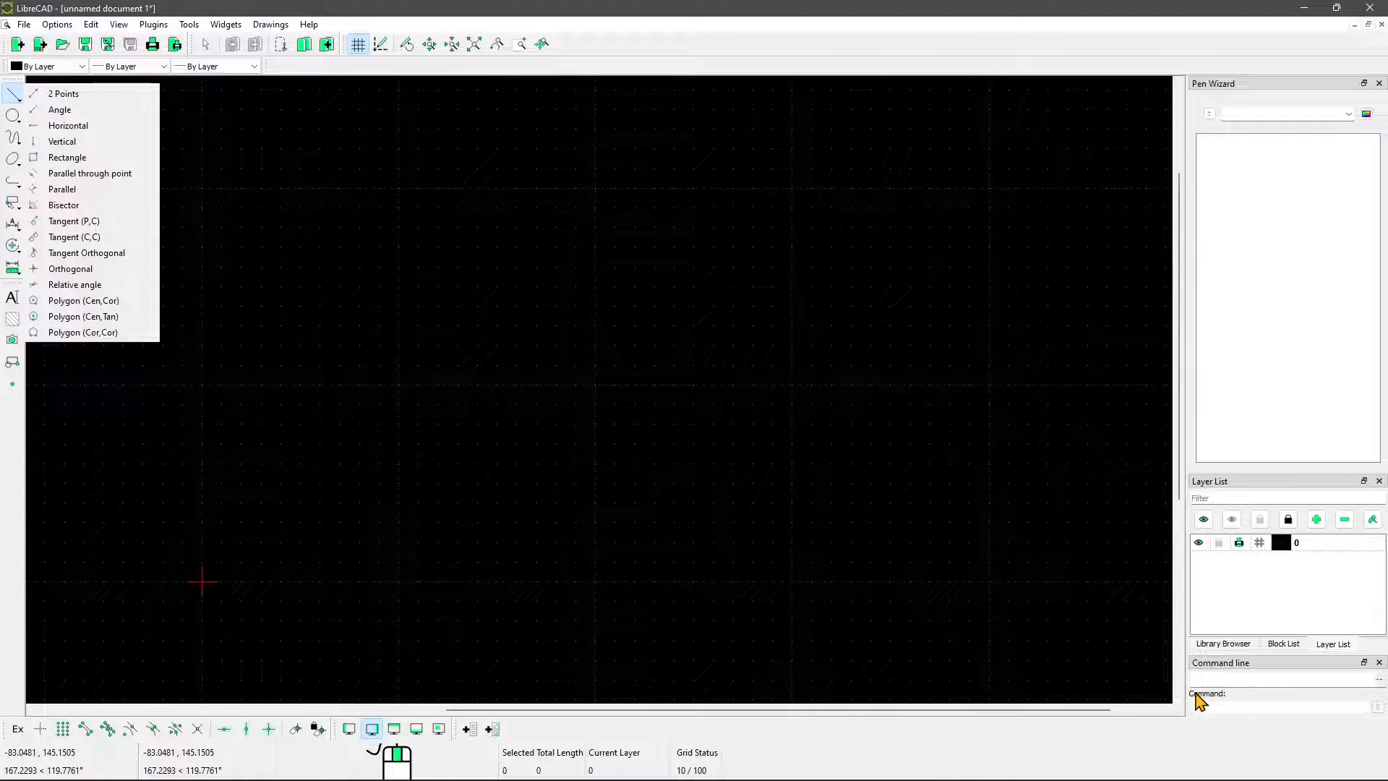
pyautogui.moveTo(396, 334)
pyautogui.mouseDown(button='middle')
pyautogui.moveTo(383, 275)
pyautogui.moveTo(303, 388)
pyautogui.moveTo(294, 356)
pyautogui.moveTo(270, 360)
pyautogui.mouseUp(button='middle')
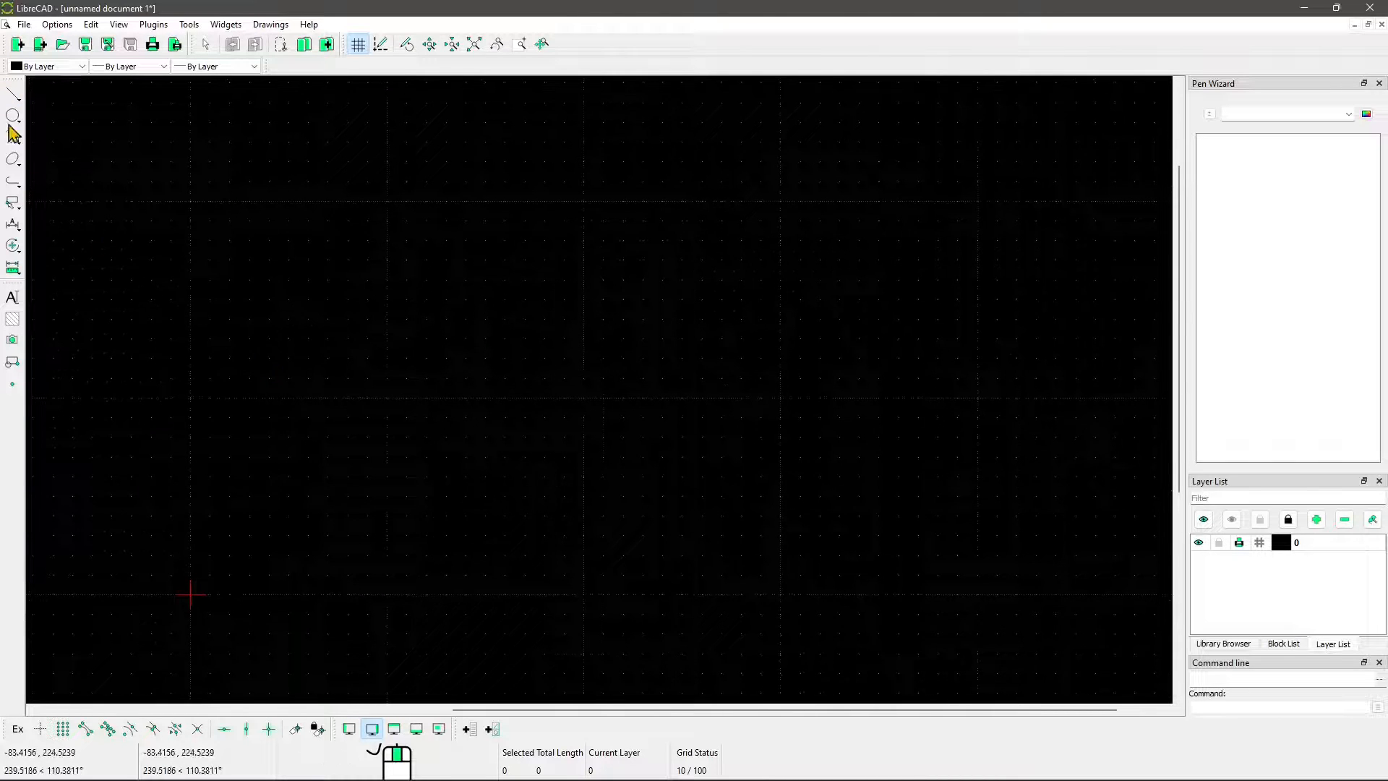
pyautogui.click(13, 94)
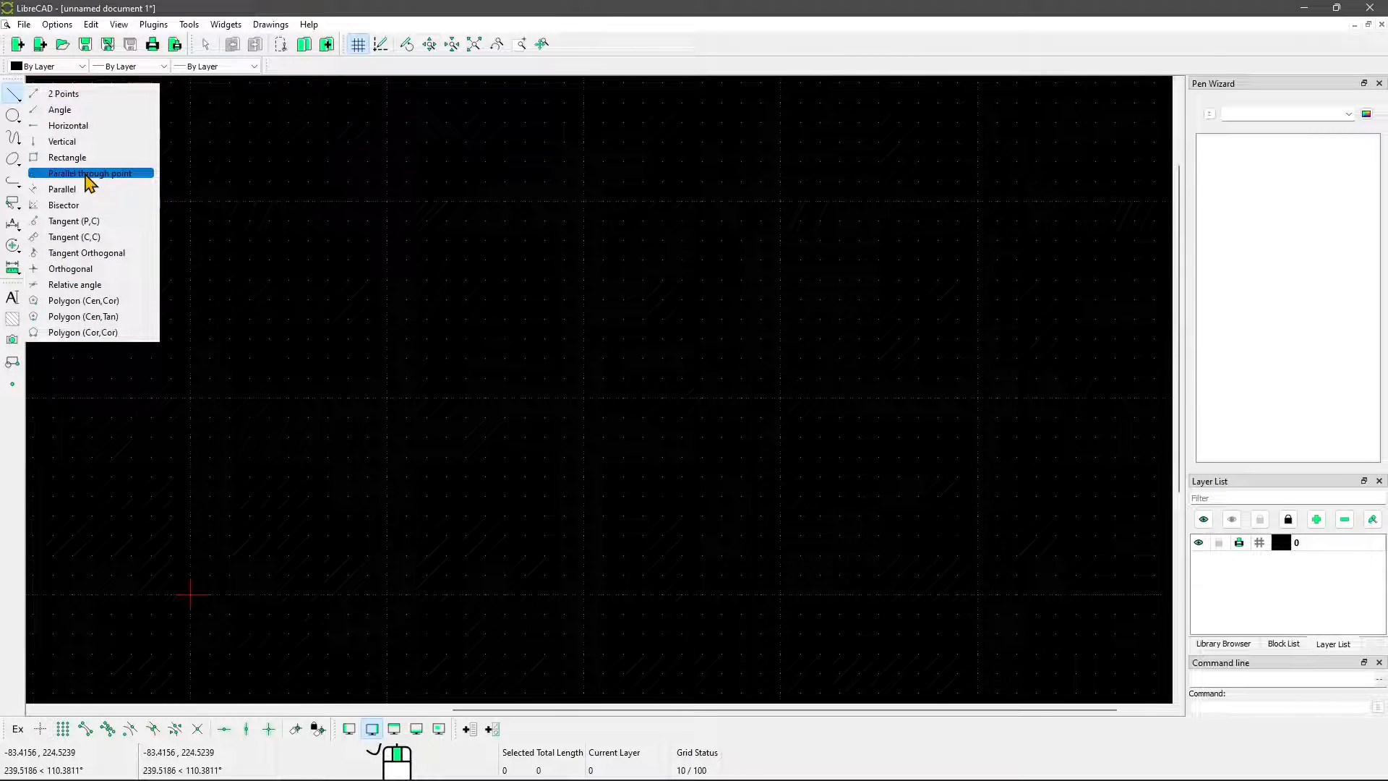
pyautogui.click(13, 117)
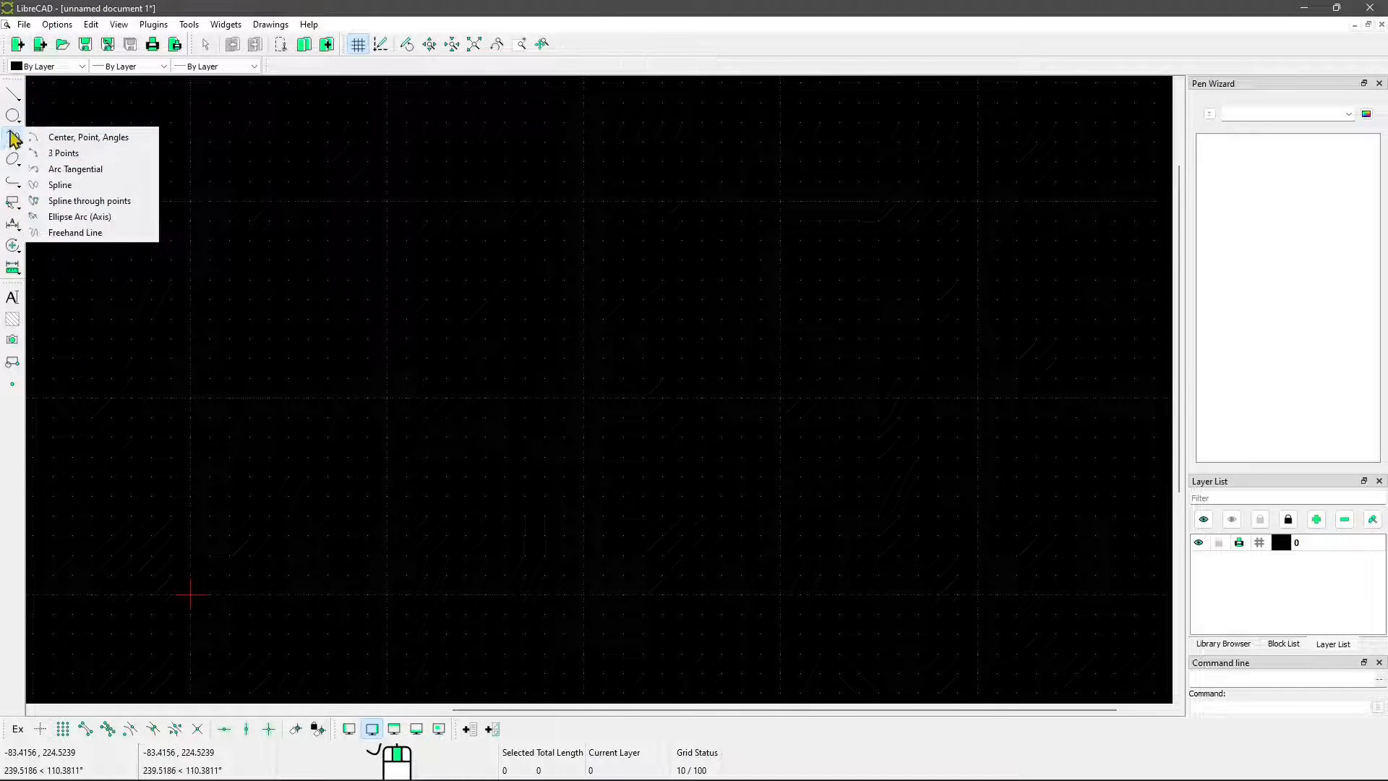
pyautogui.click(16, 96)
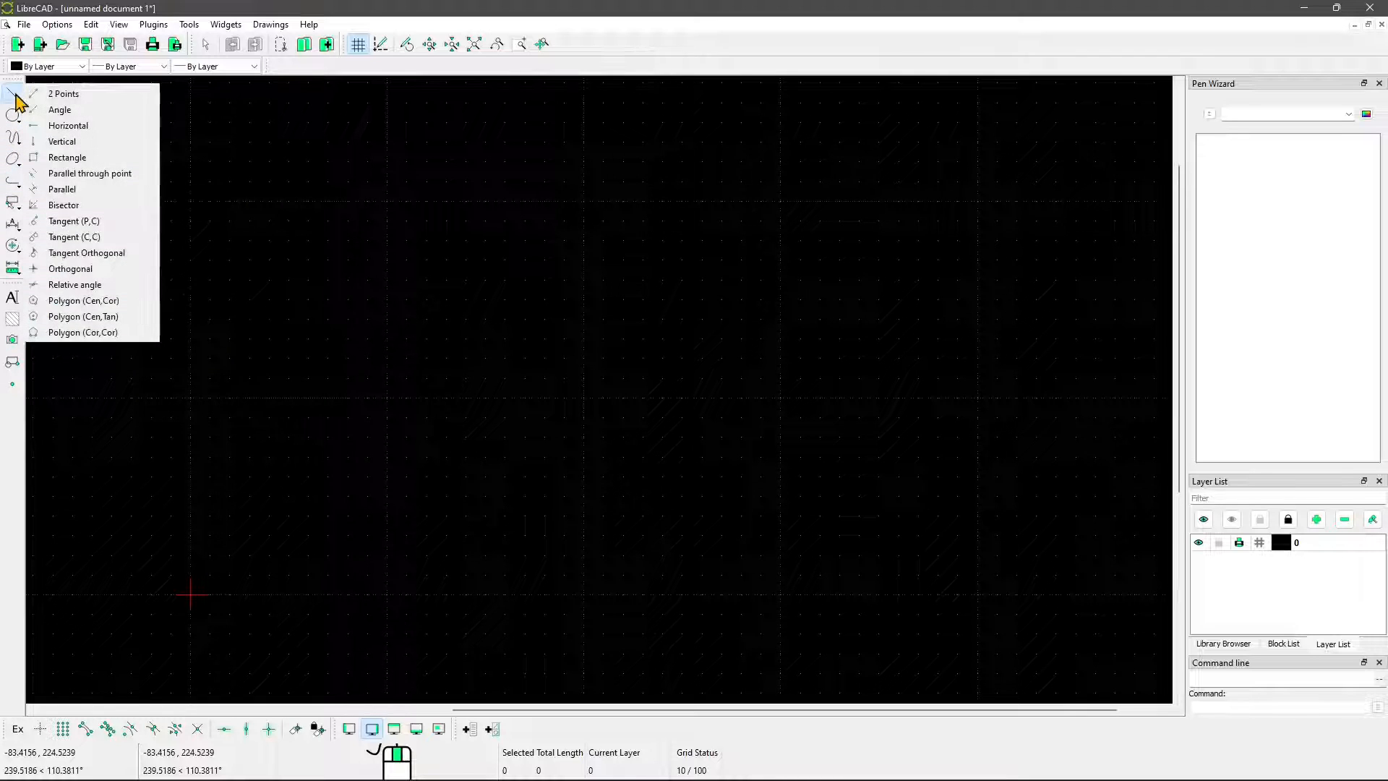
pyautogui.click(595, 51)
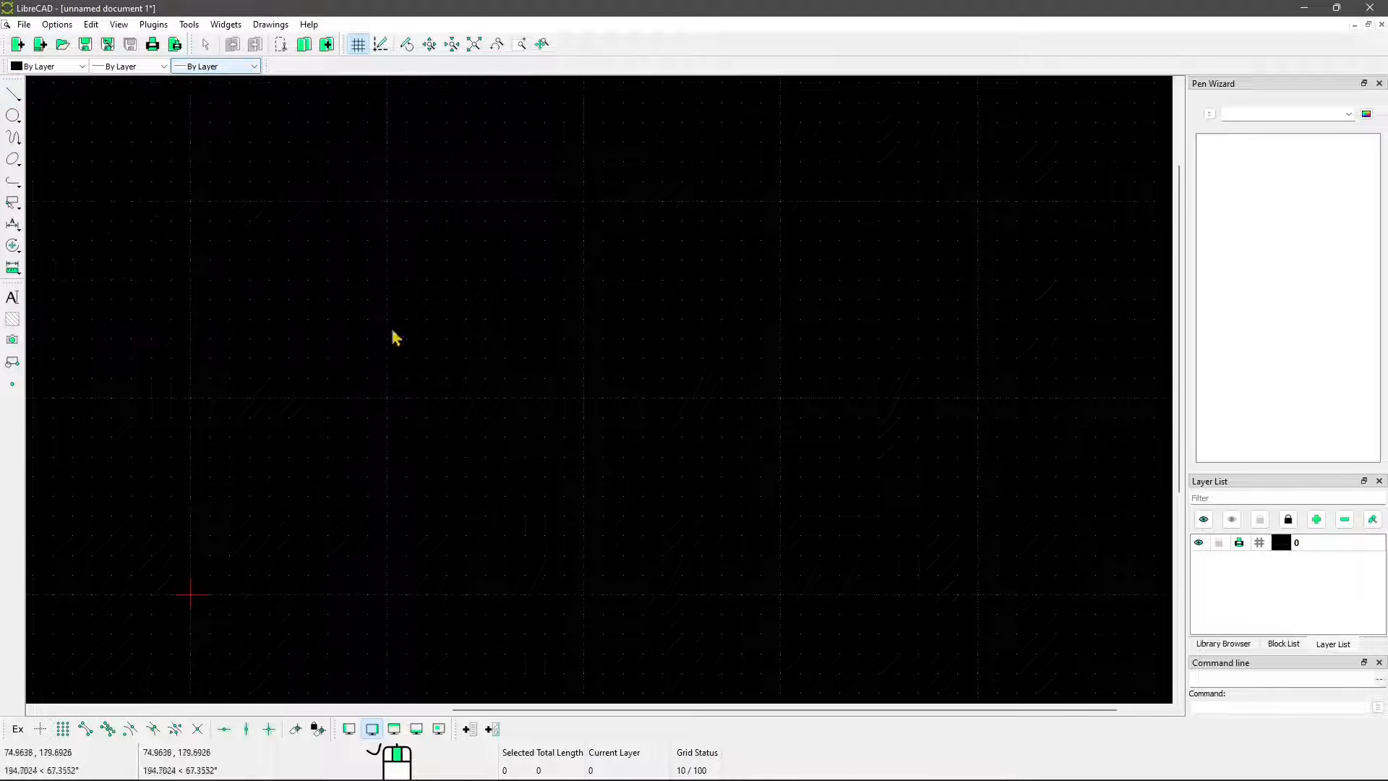
# Review the Defaults settings in the application preferences and close them without changes
pyautogui.click(58, 25)
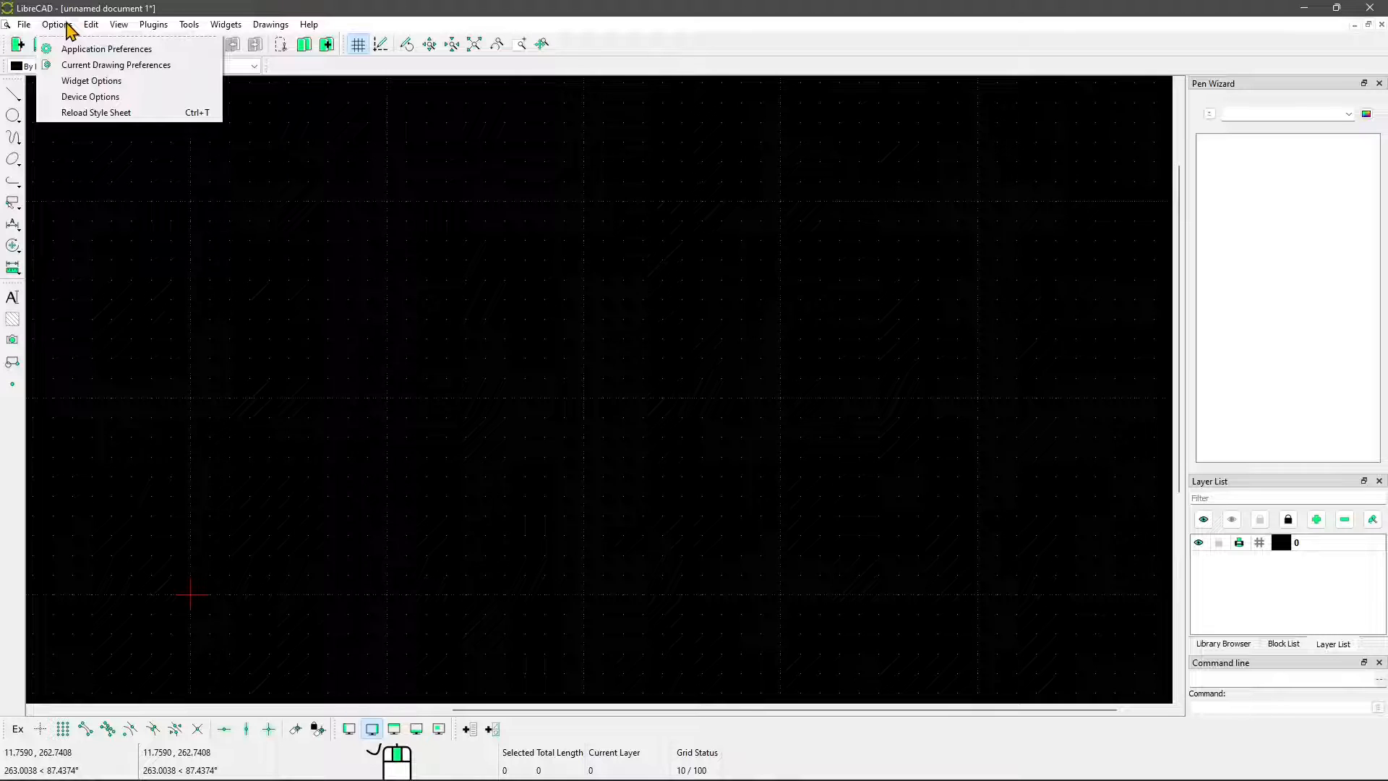
pyautogui.click(120, 49)
pyautogui.click(539, 197)
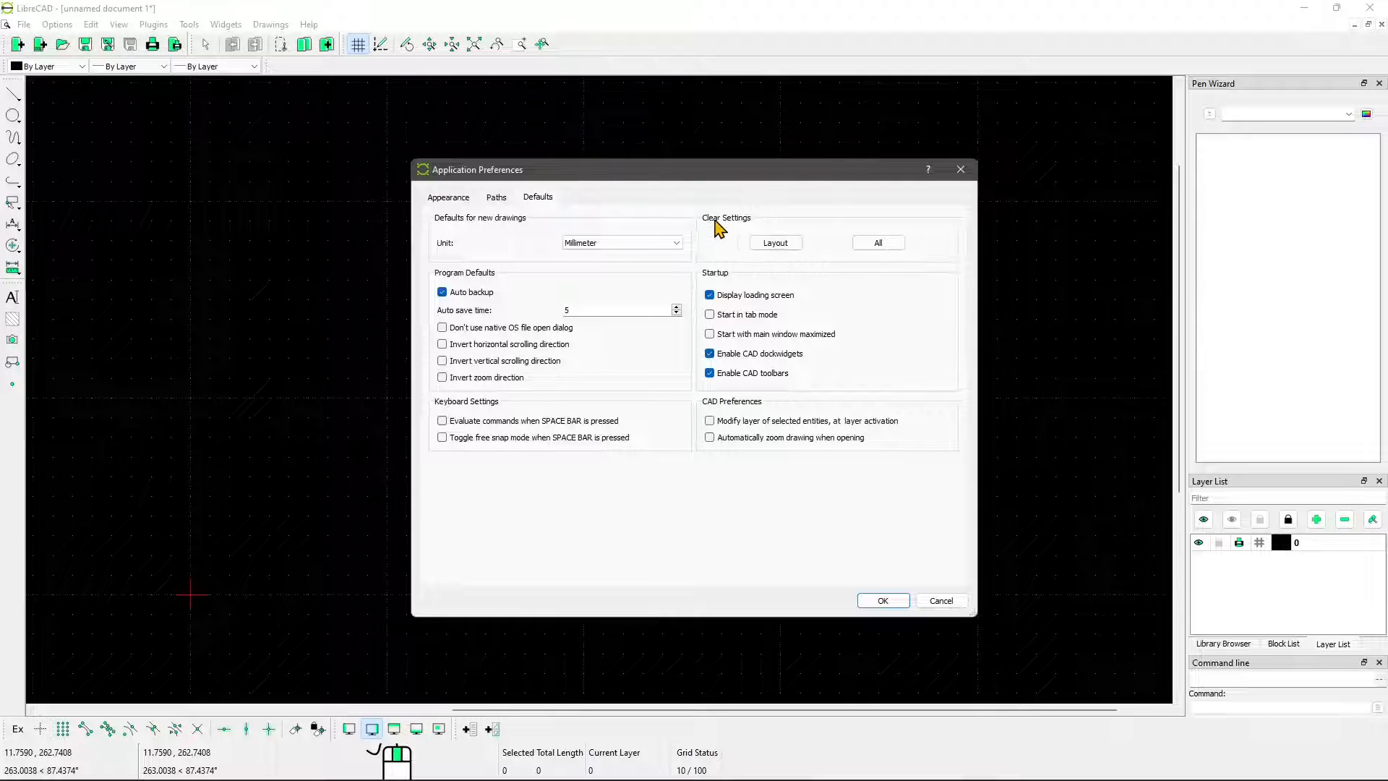
pyautogui.click(962, 170)
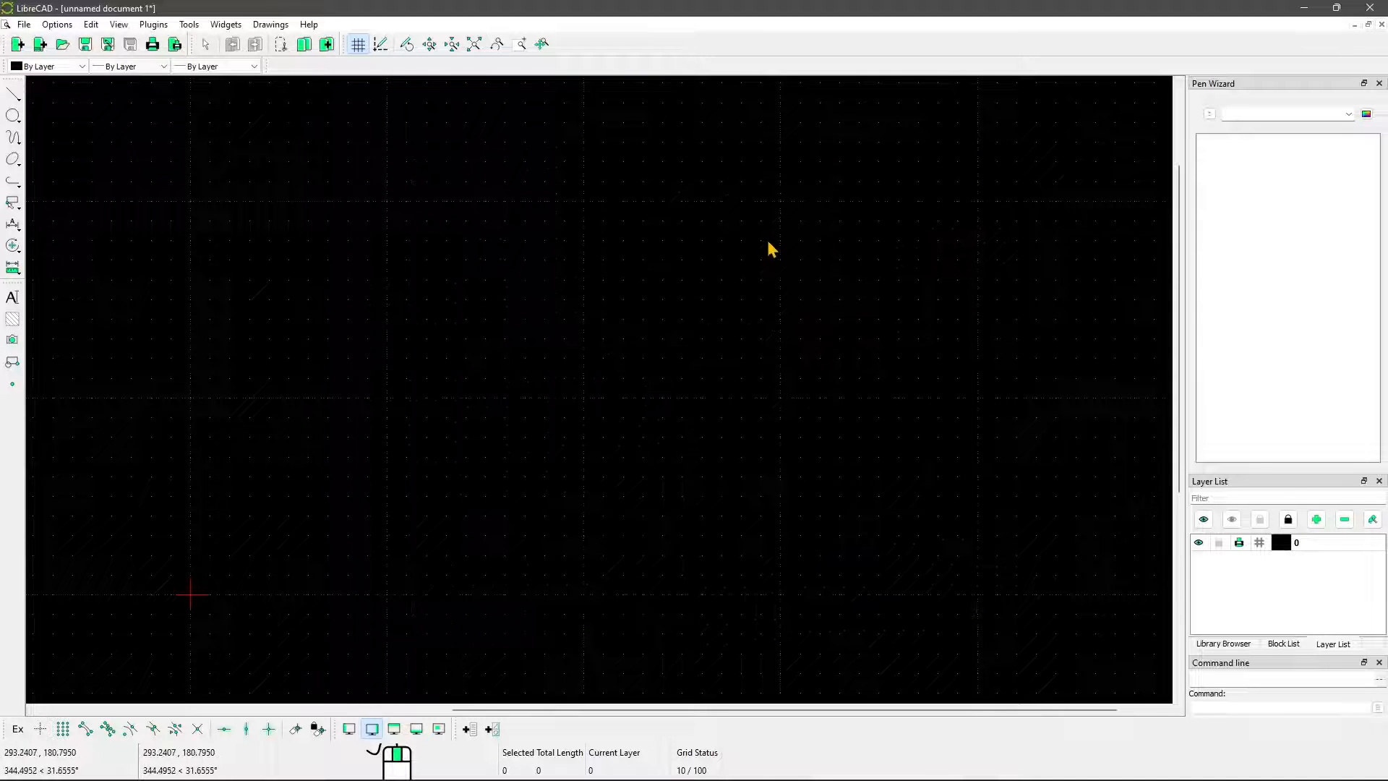
pyautogui.moveTo(669, 261); pyautogui.dragTo(667, 267, button='middle')
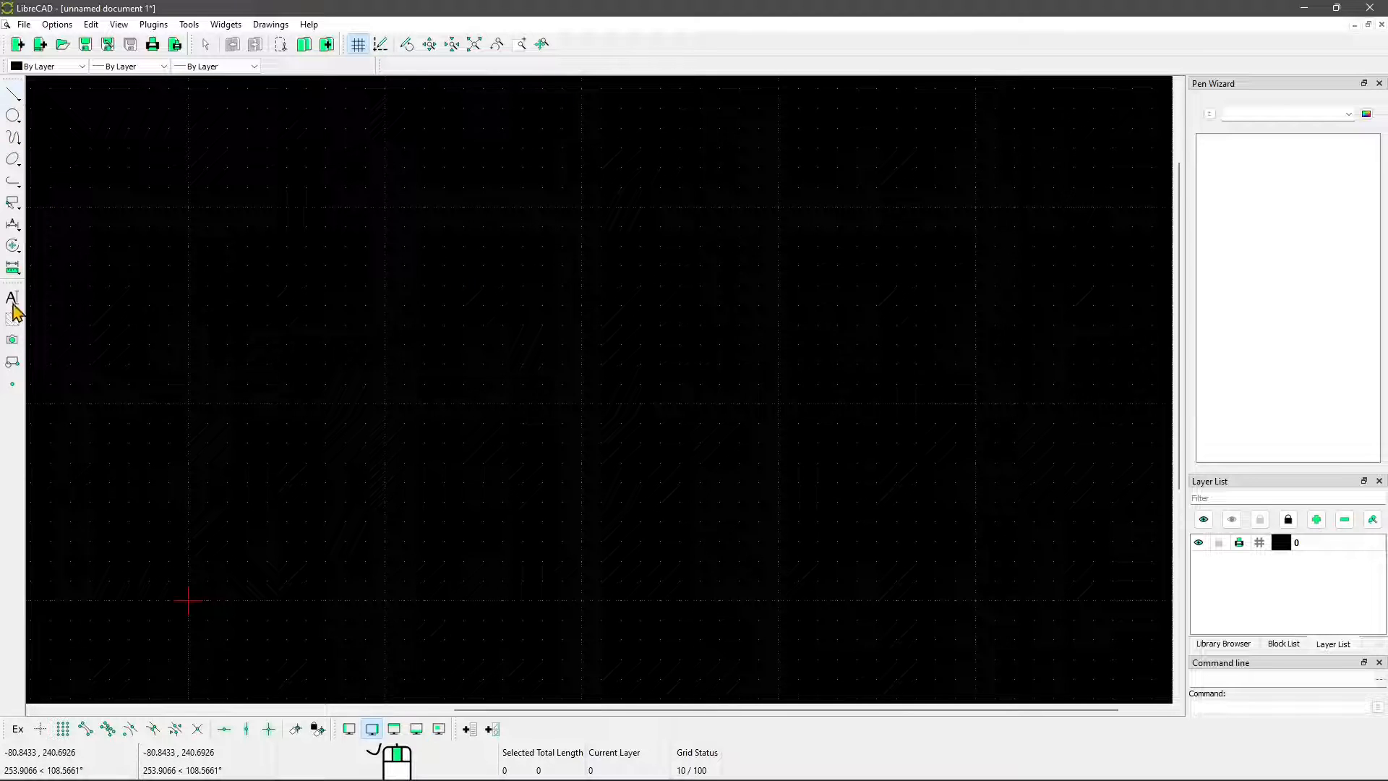
pyautogui.rightClick(423, 67)
pyautogui.moveTo(466, 76)
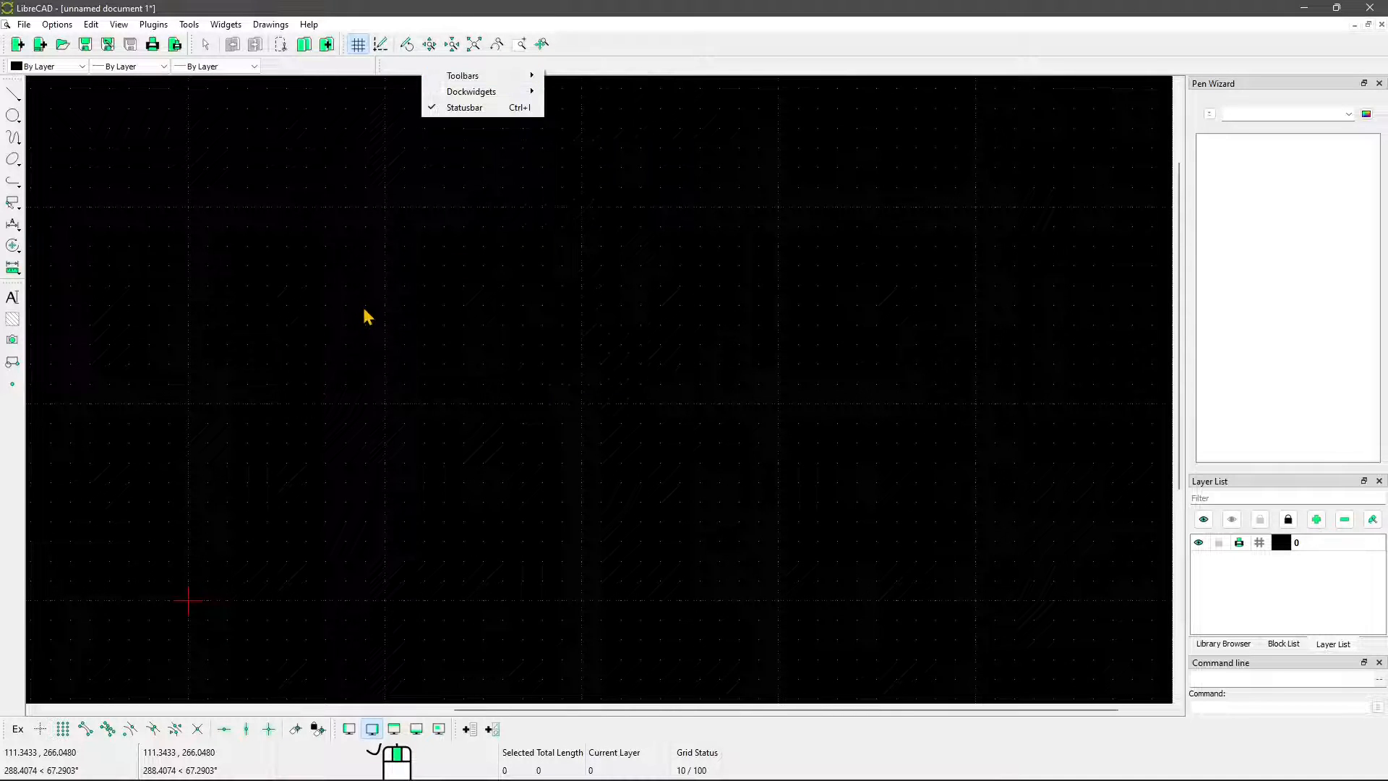
pyautogui.click(578, 71)
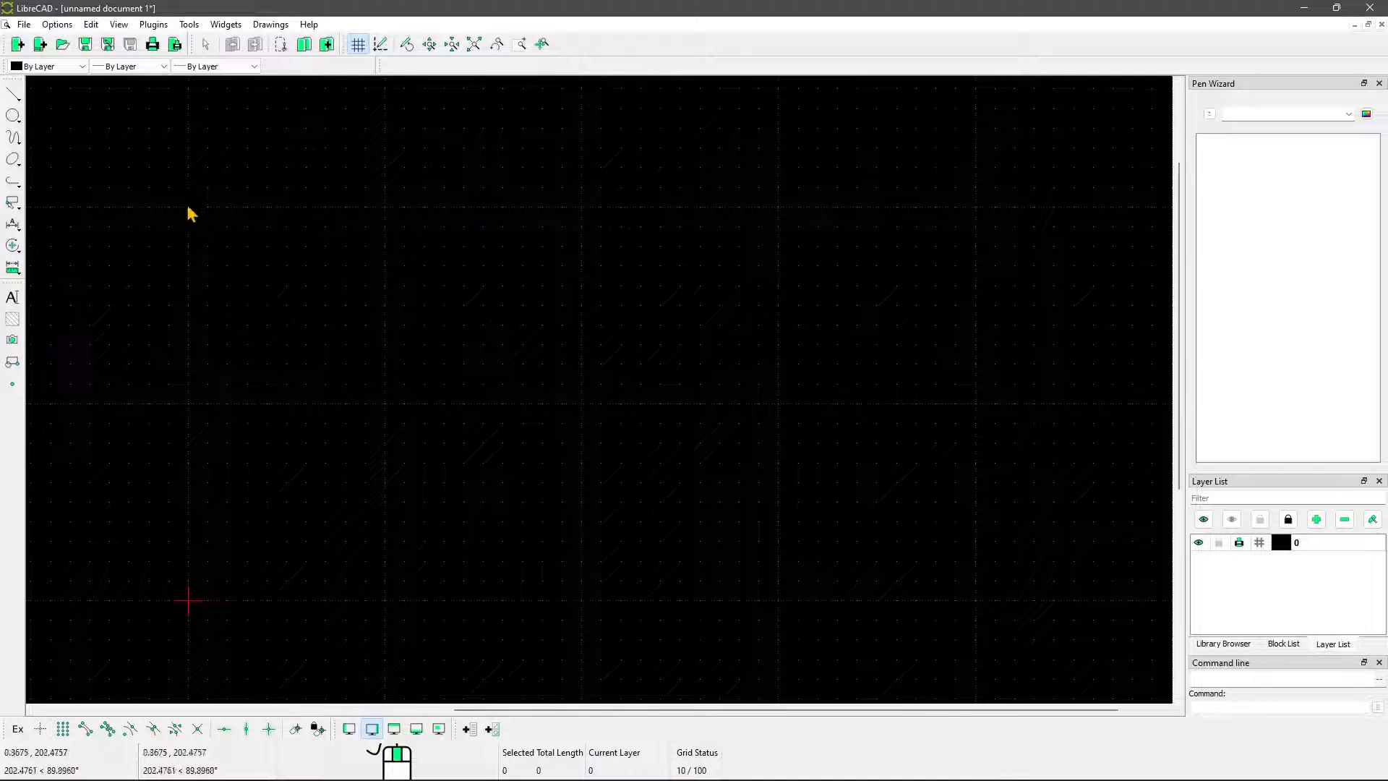
# Look through the line, polyline, selection, dimension, modify and measuring tool groups and the MText settings
pyautogui.click(13, 96)
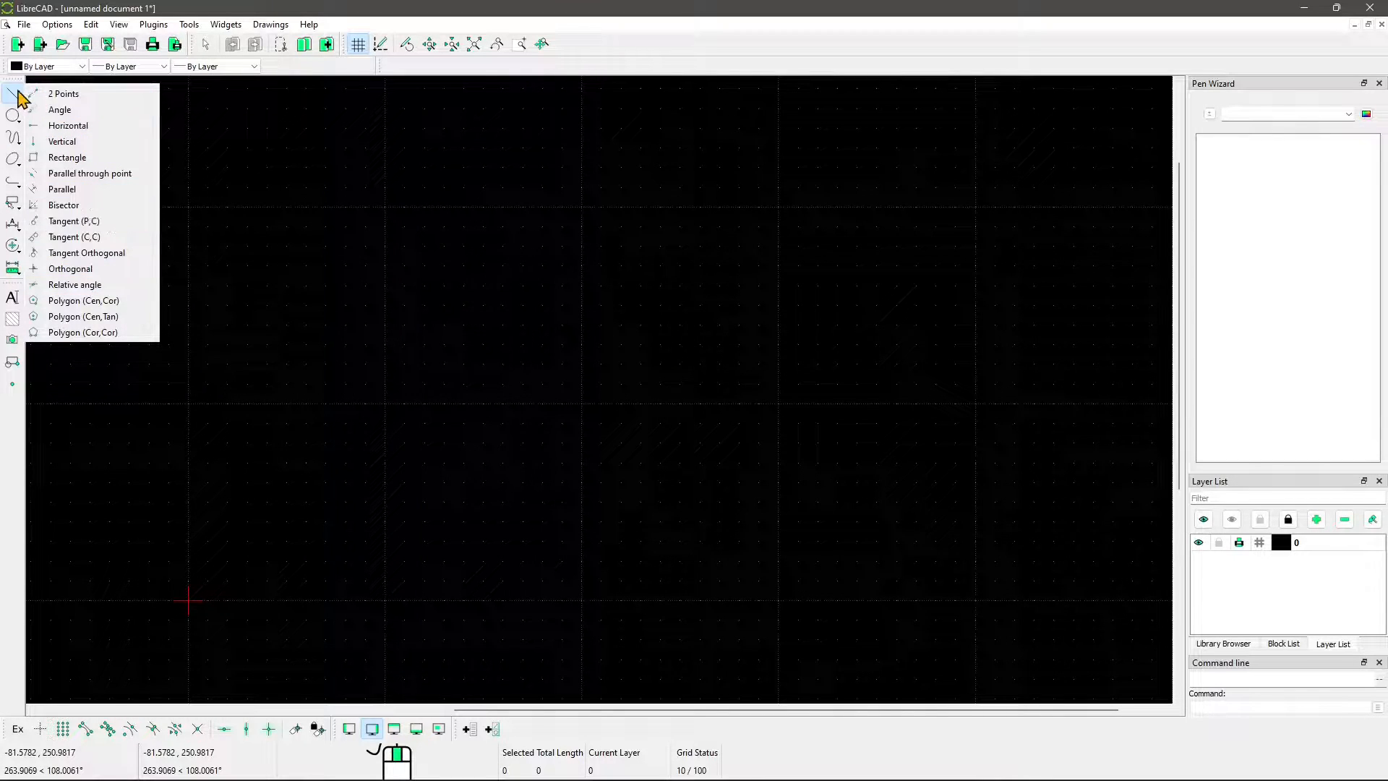
pyautogui.click(15, 184)
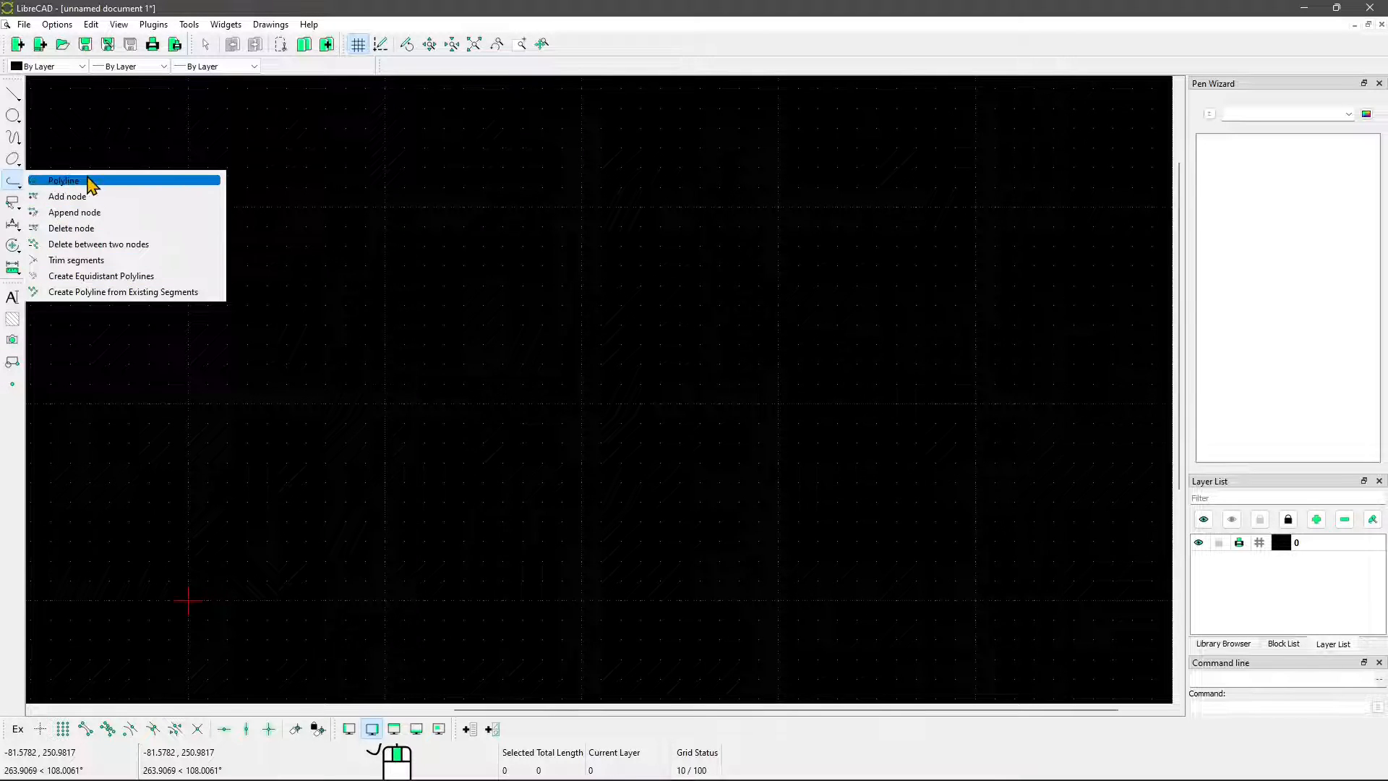
pyautogui.click(13, 203)
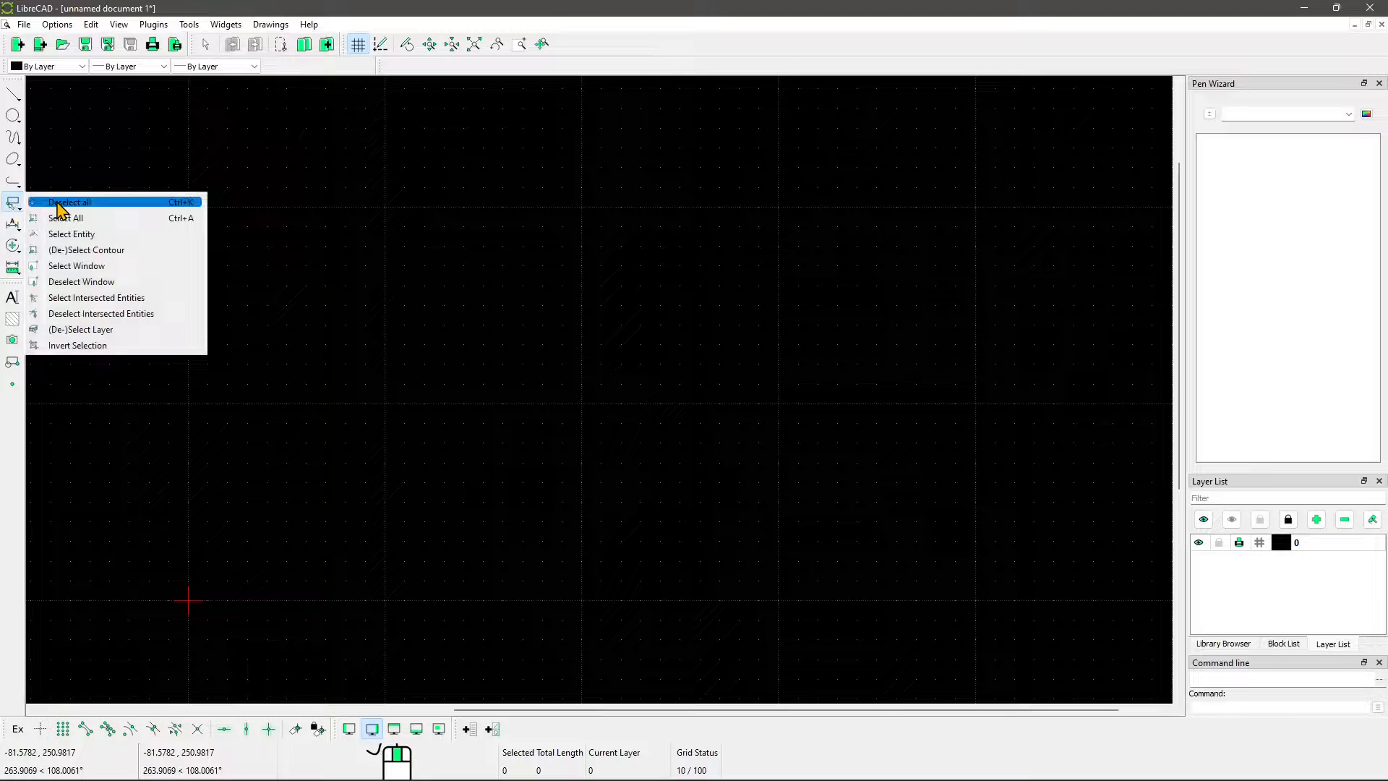
pyautogui.click(13, 224)
pyautogui.click(13, 246)
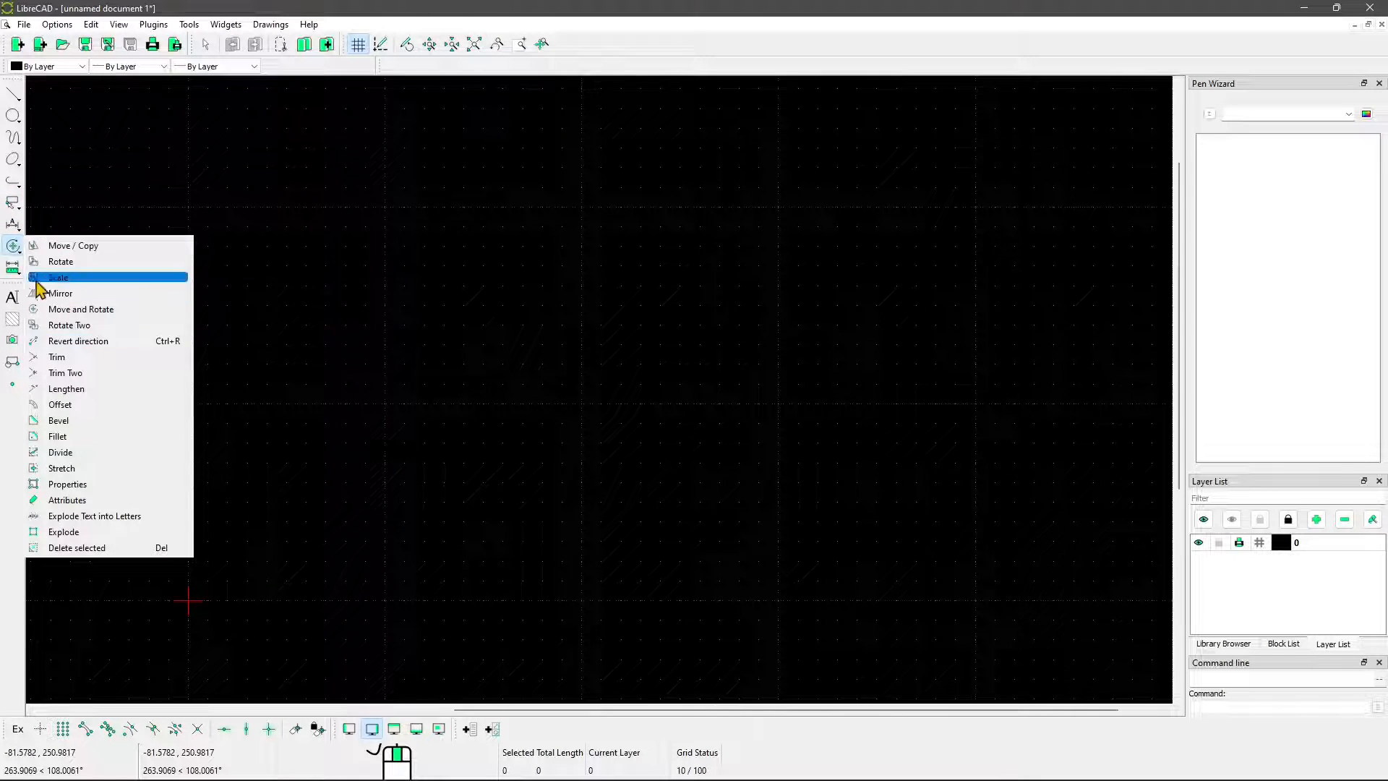
pyautogui.click(13, 267)
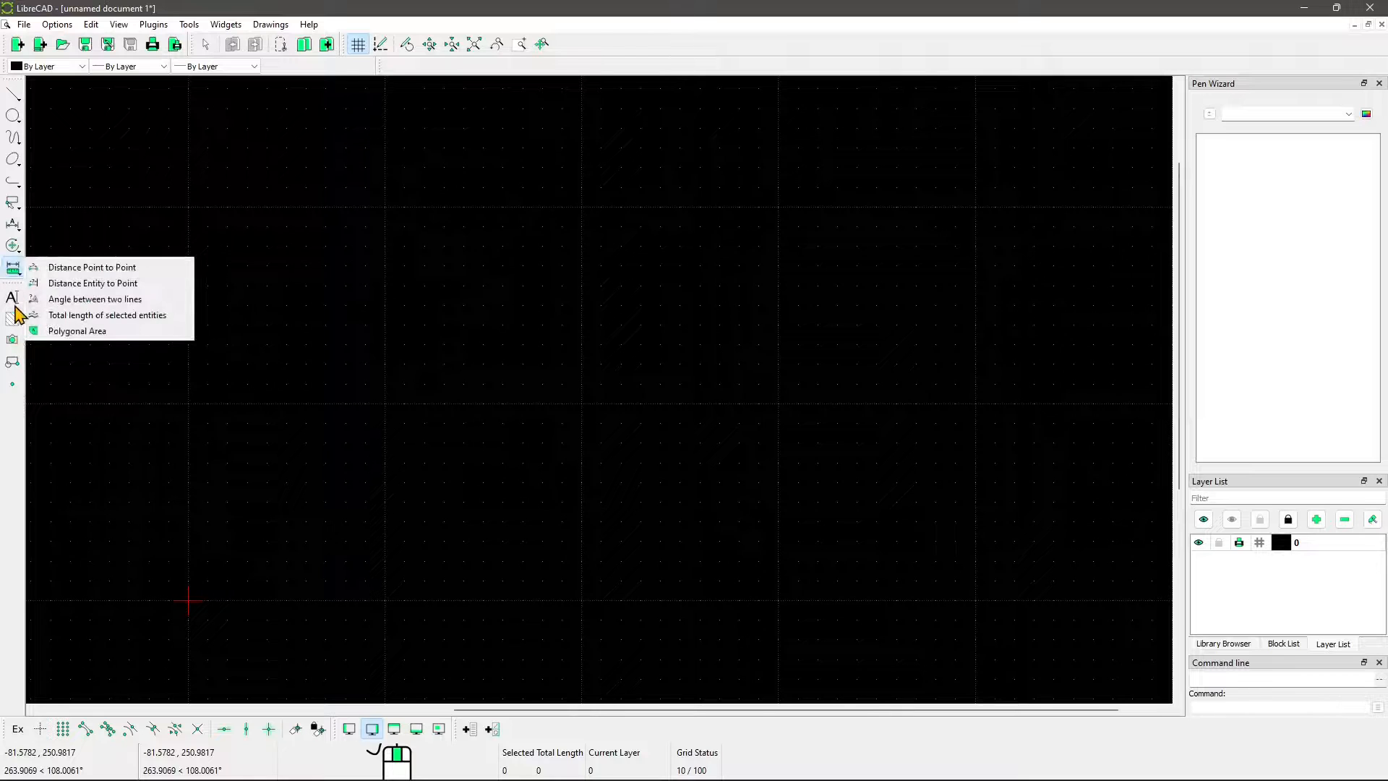
pyautogui.click(13, 297)
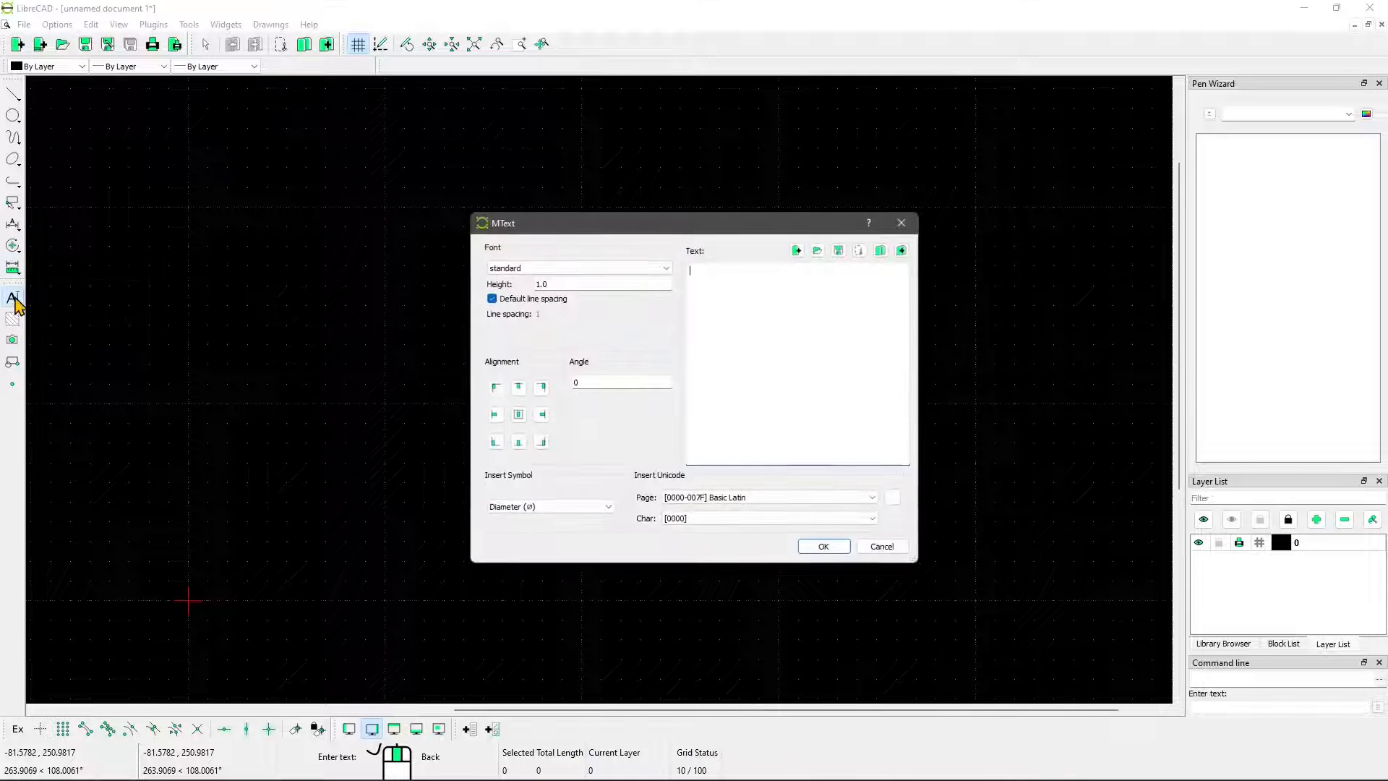
pyautogui.click(901, 222)
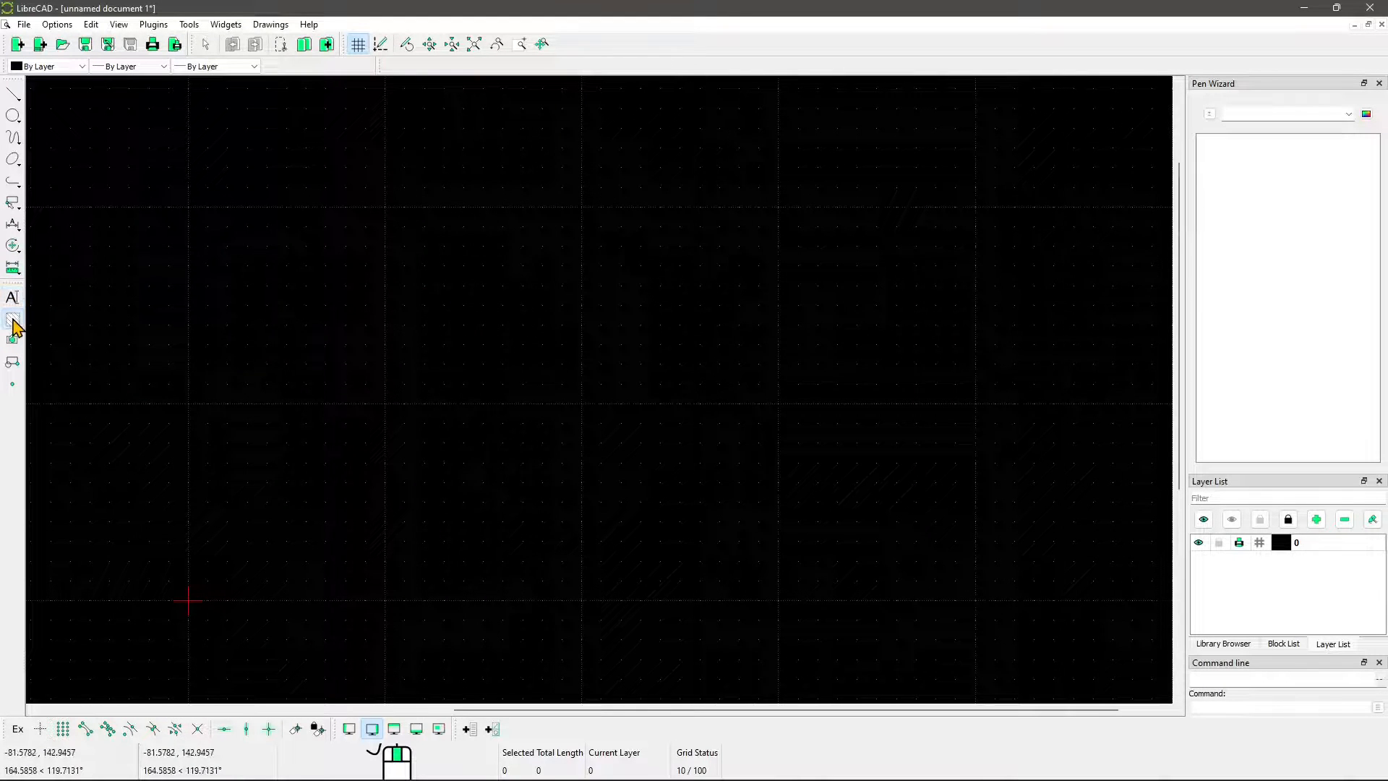
# Place seven single points scattered above and to the right of the origin, and end the point command
pyautogui.click(13, 388)
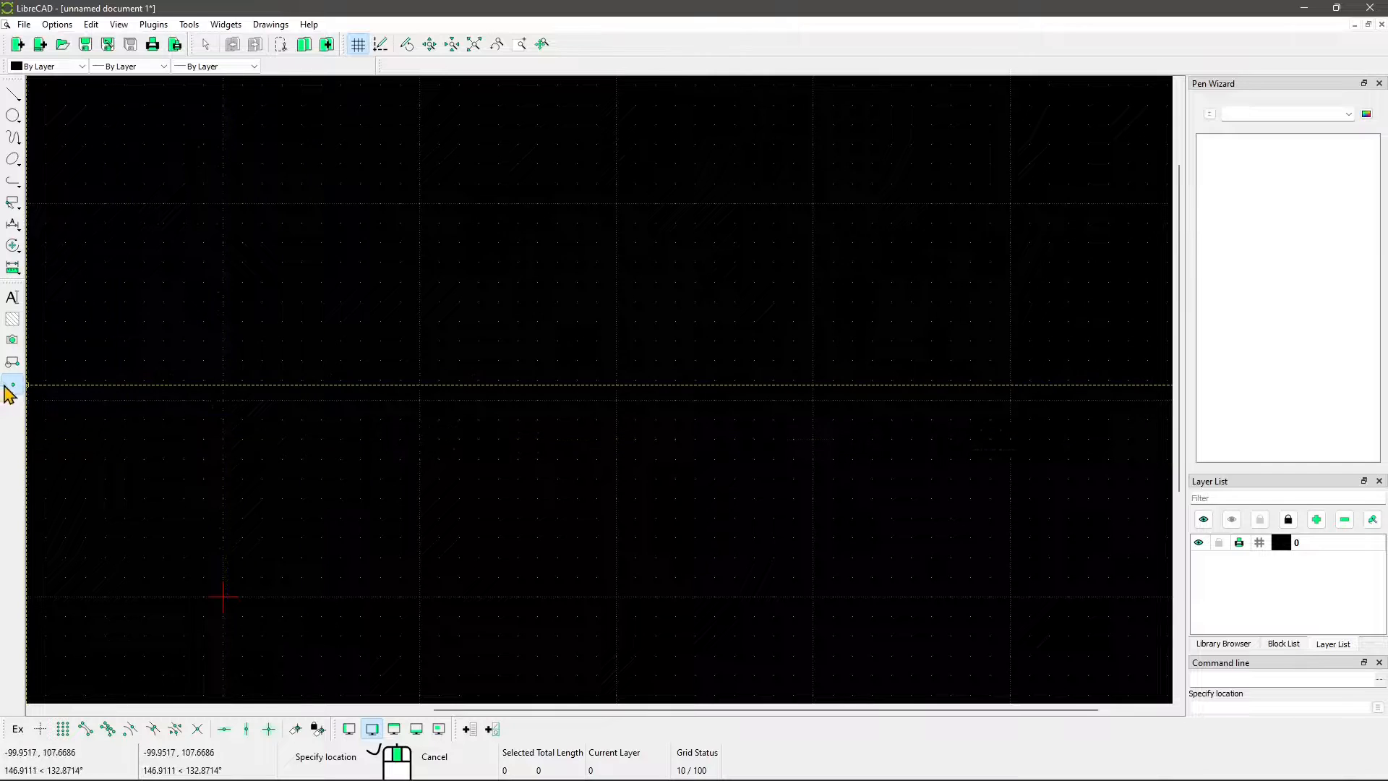
pyautogui.click(307, 393)
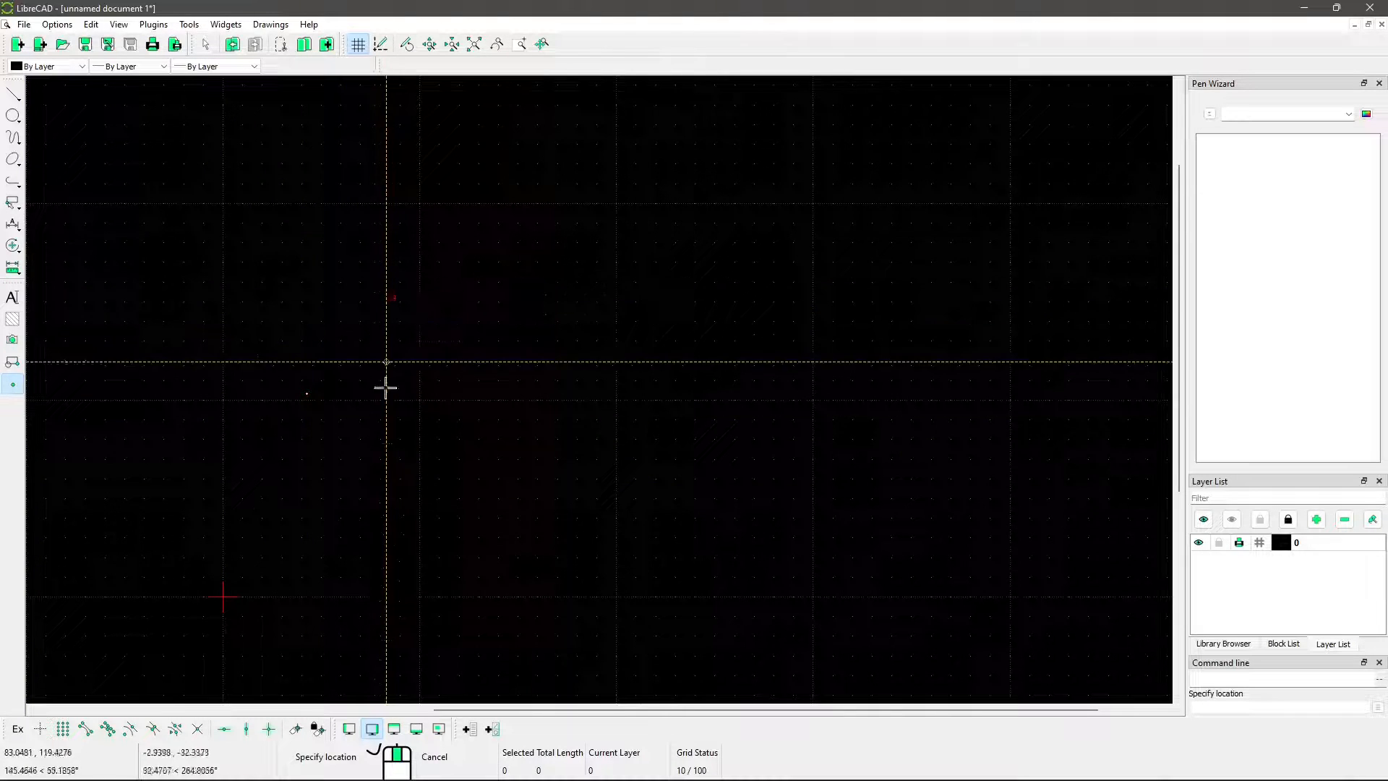
pyautogui.click(434, 444)
pyautogui.click(494, 301)
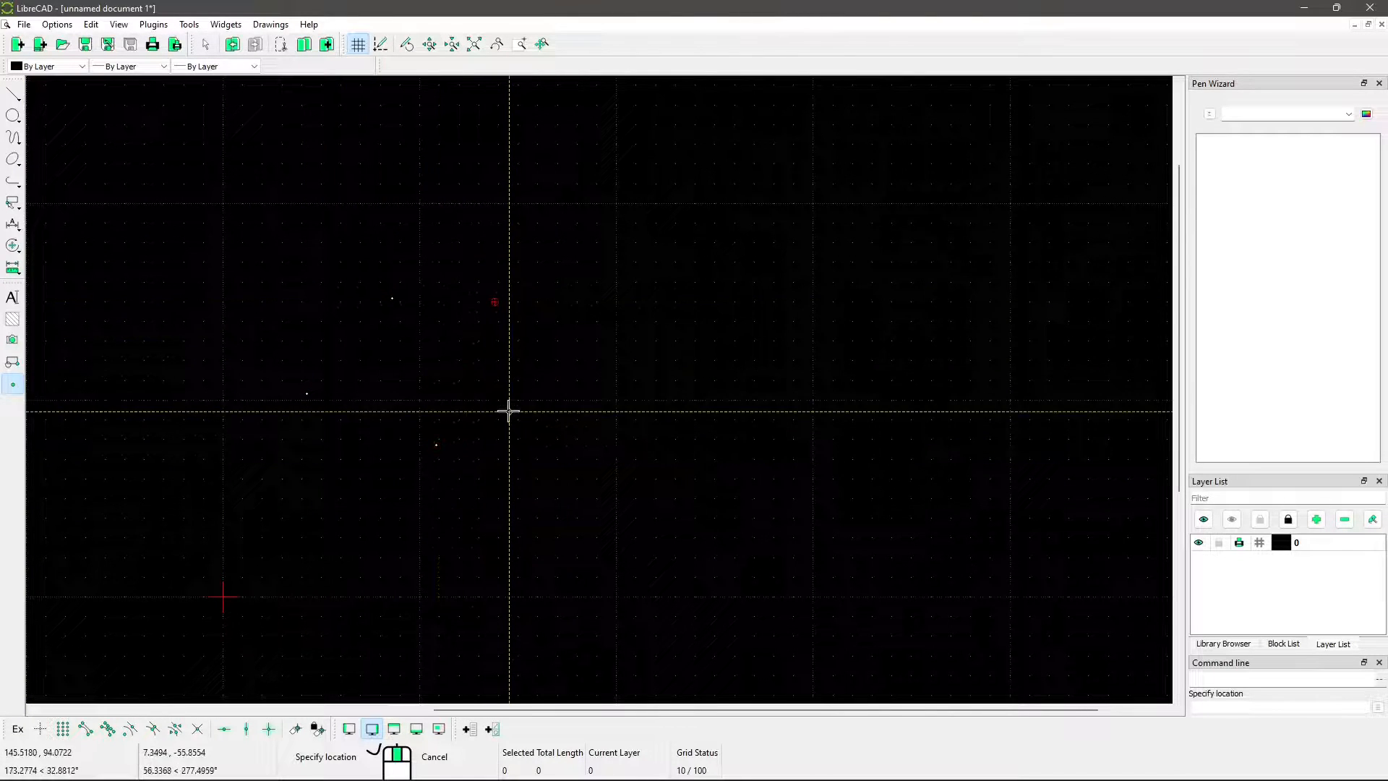
pyautogui.click(566, 381)
pyautogui.moveTo(431, 479)
pyautogui.mouseDown(button='middle')
pyautogui.moveTo(472, 435)
pyautogui.moveTo(472, 447)
pyautogui.mouseUp(button='middle')
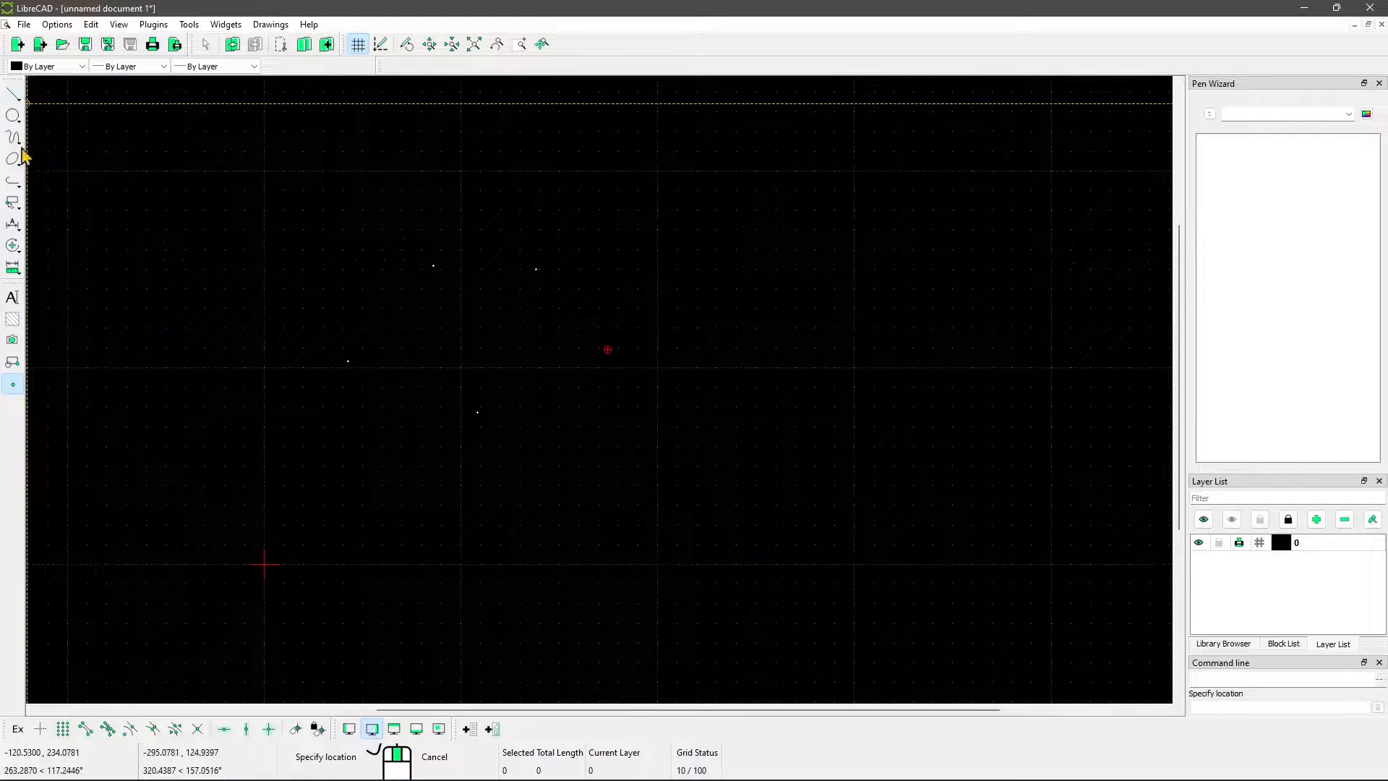
pyautogui.click(13, 95)
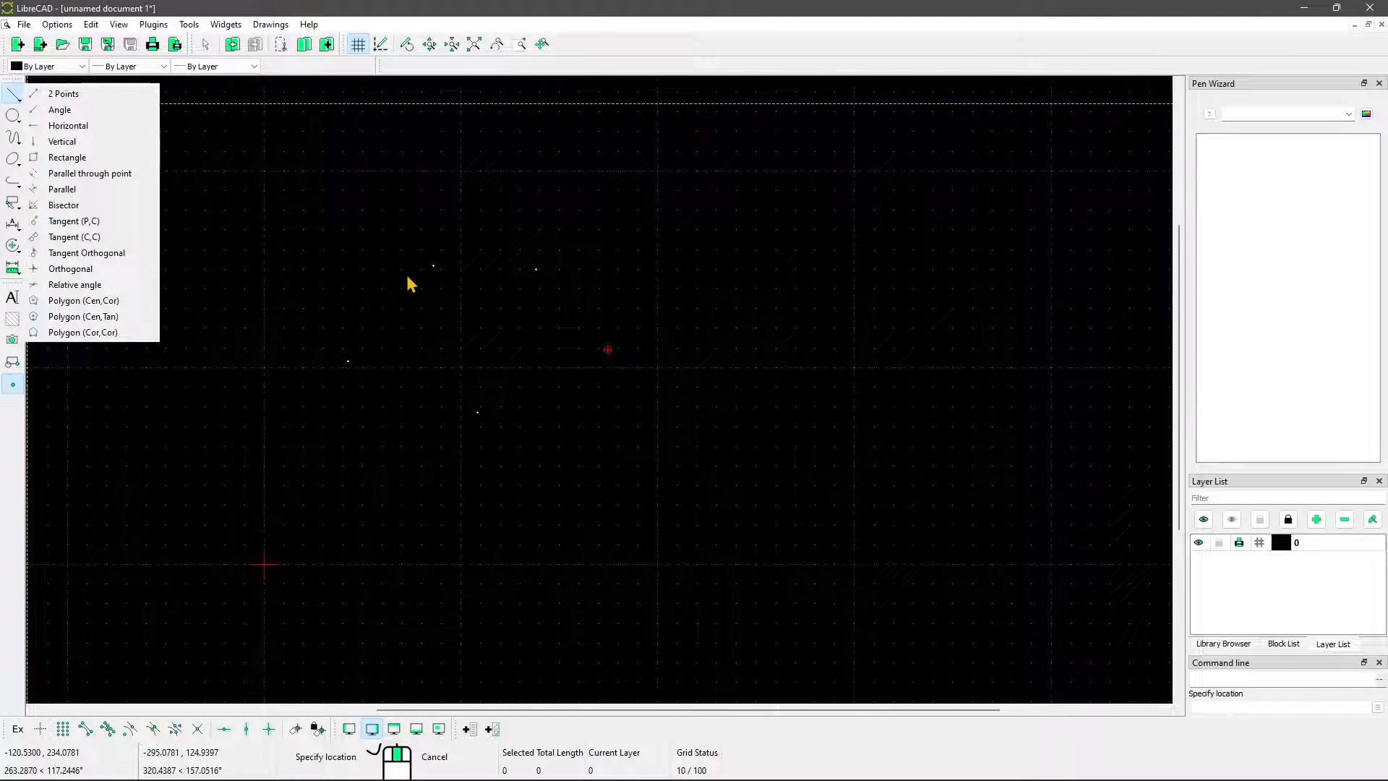
pyautogui.click(506, 298)
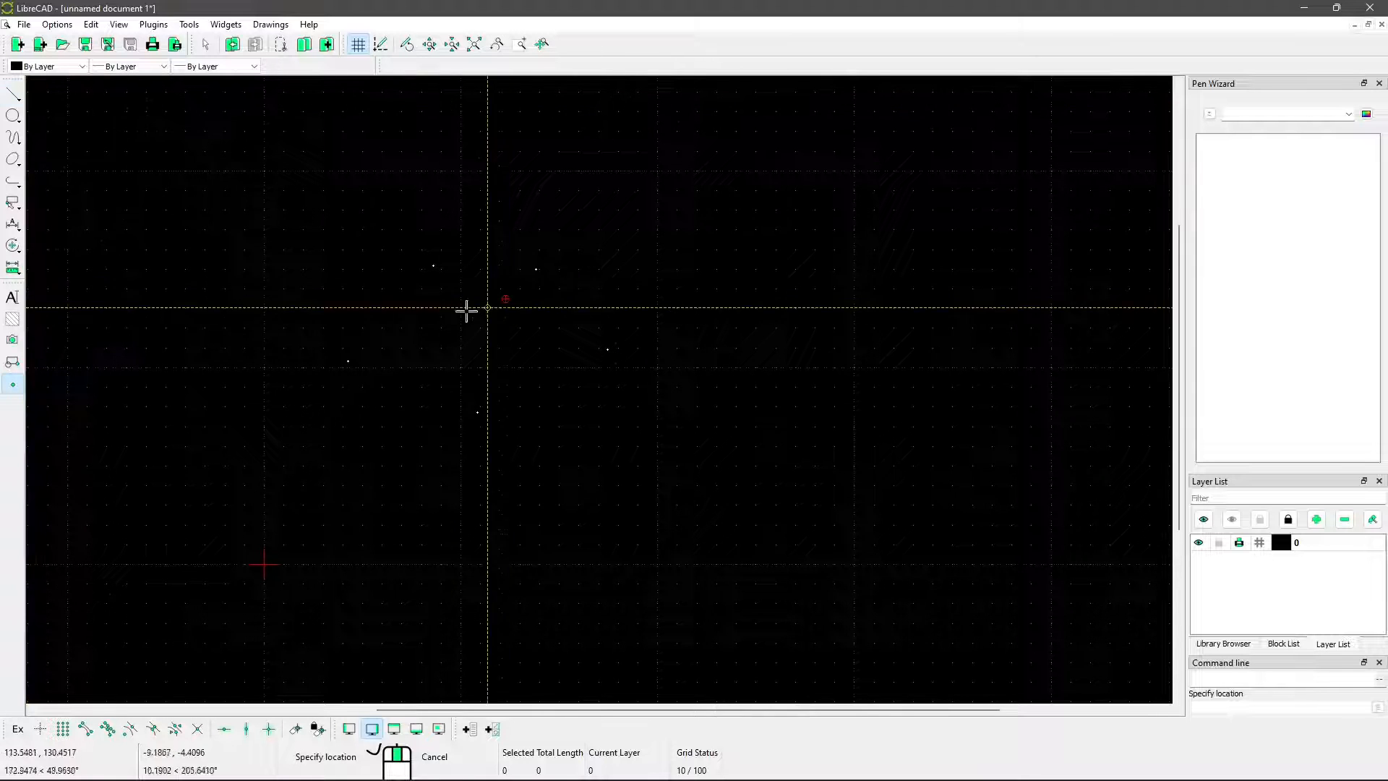
pyautogui.click(701, 367)
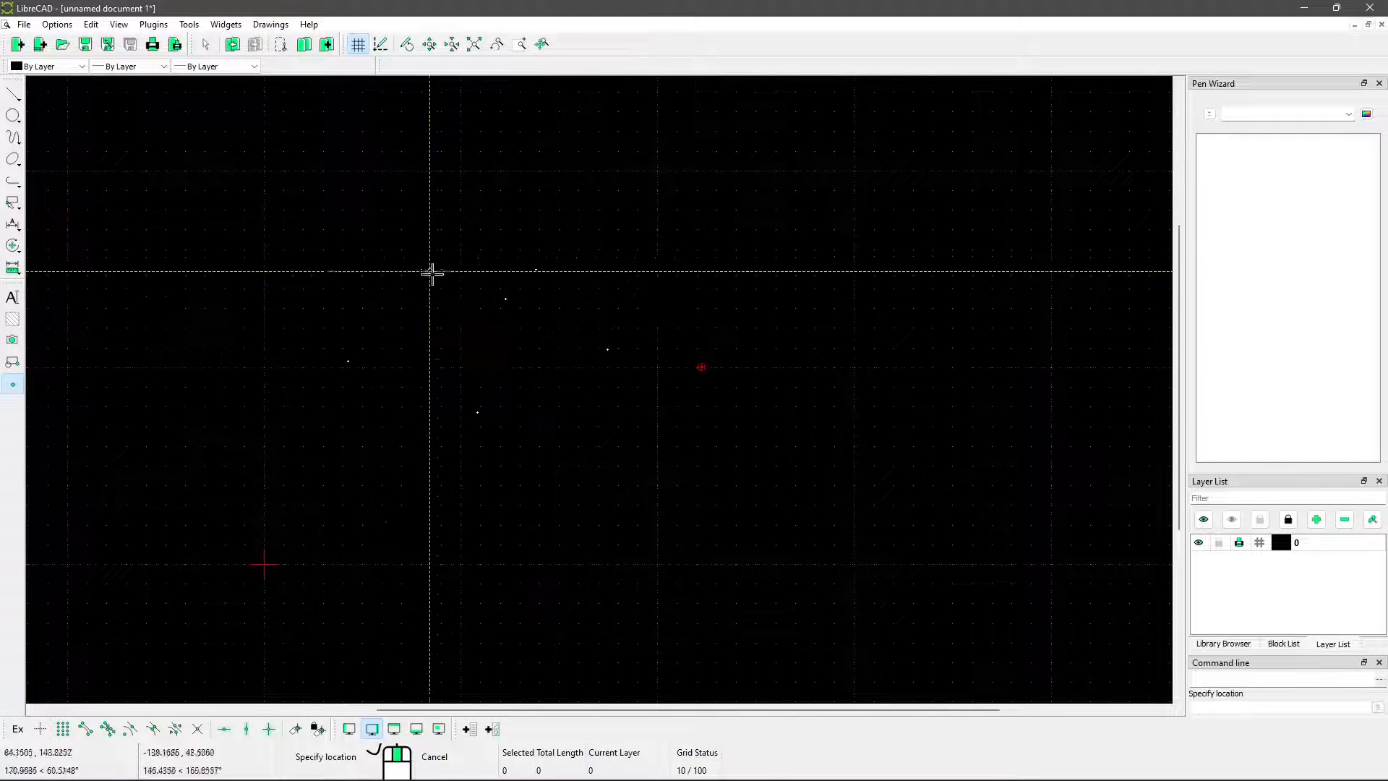
pyautogui.rightClick(491, 385)
pyautogui.click(491, 386)
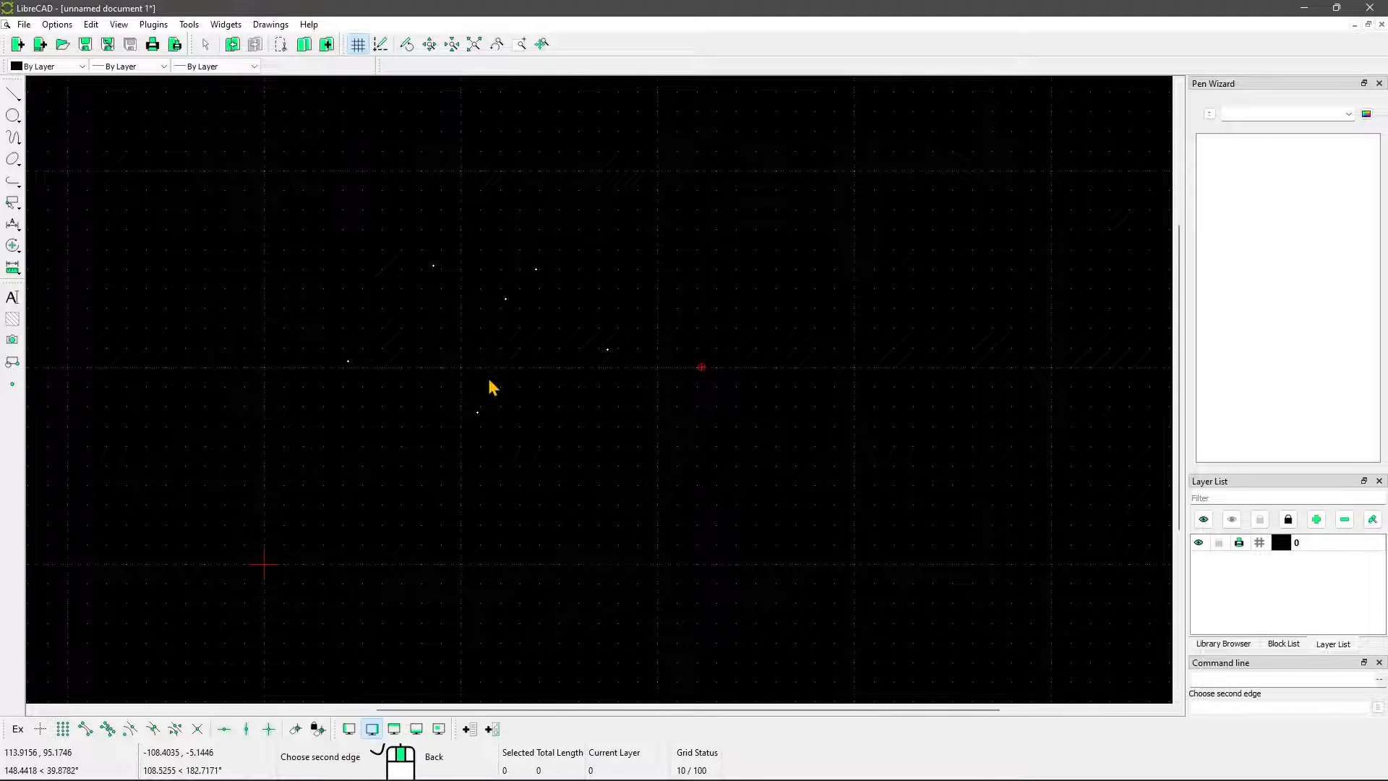
pyautogui.click(449, 285)
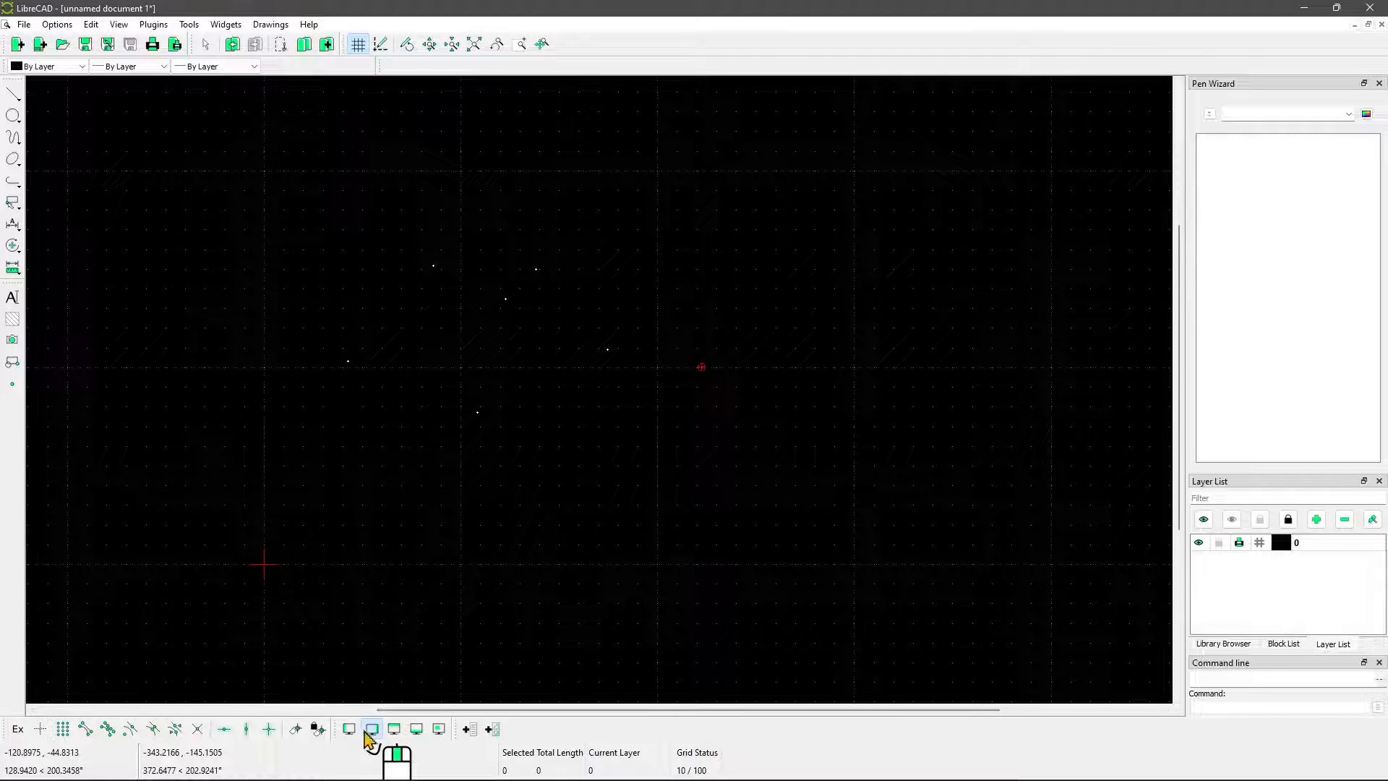
# Rearrange the toolbars so the dock area toggles and the toolbar creation tools come before the snap tools
pyautogui.moveTo(345, 734); pyautogui.dragTo(815, 728)
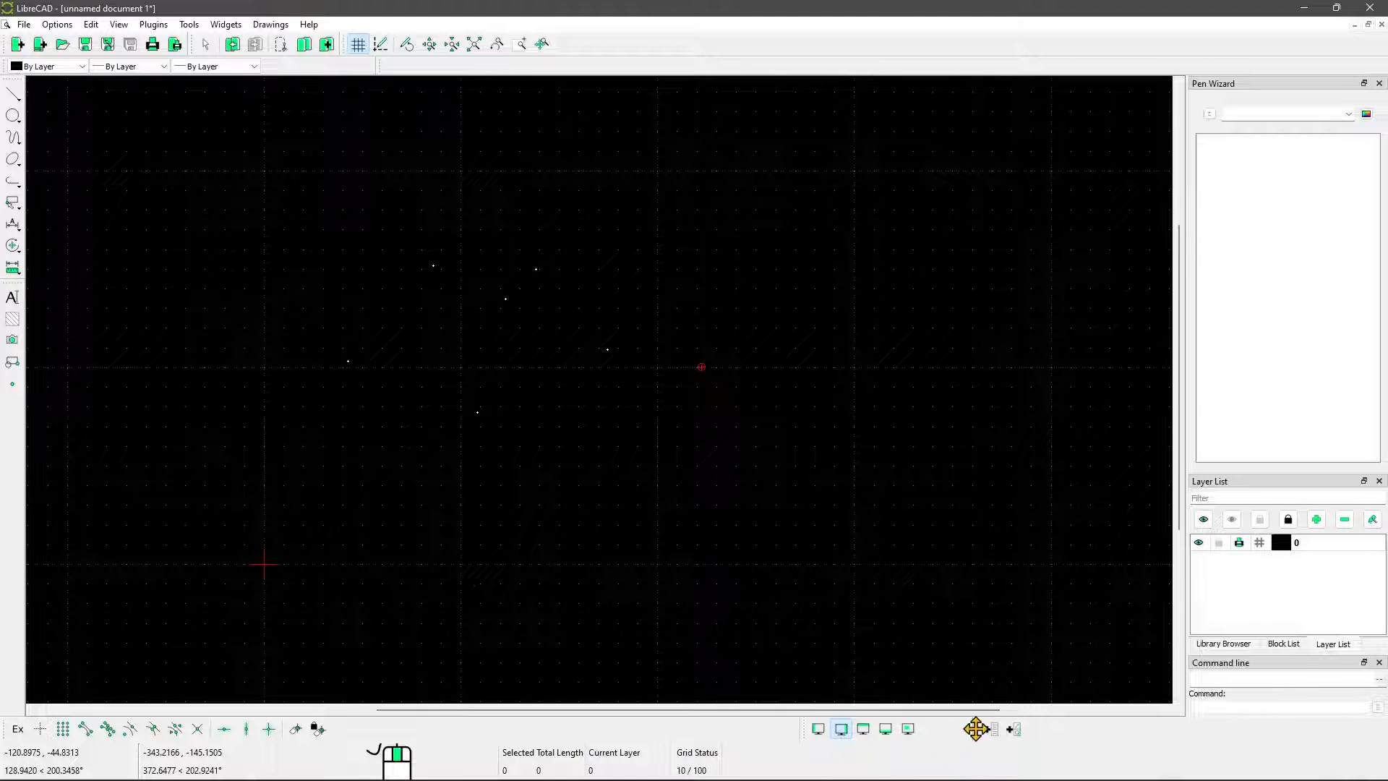
pyautogui.moveTo(978, 730); pyautogui.dragTo(1042, 730)
pyautogui.moveTo(804, 729); pyautogui.dragTo(869, 730)
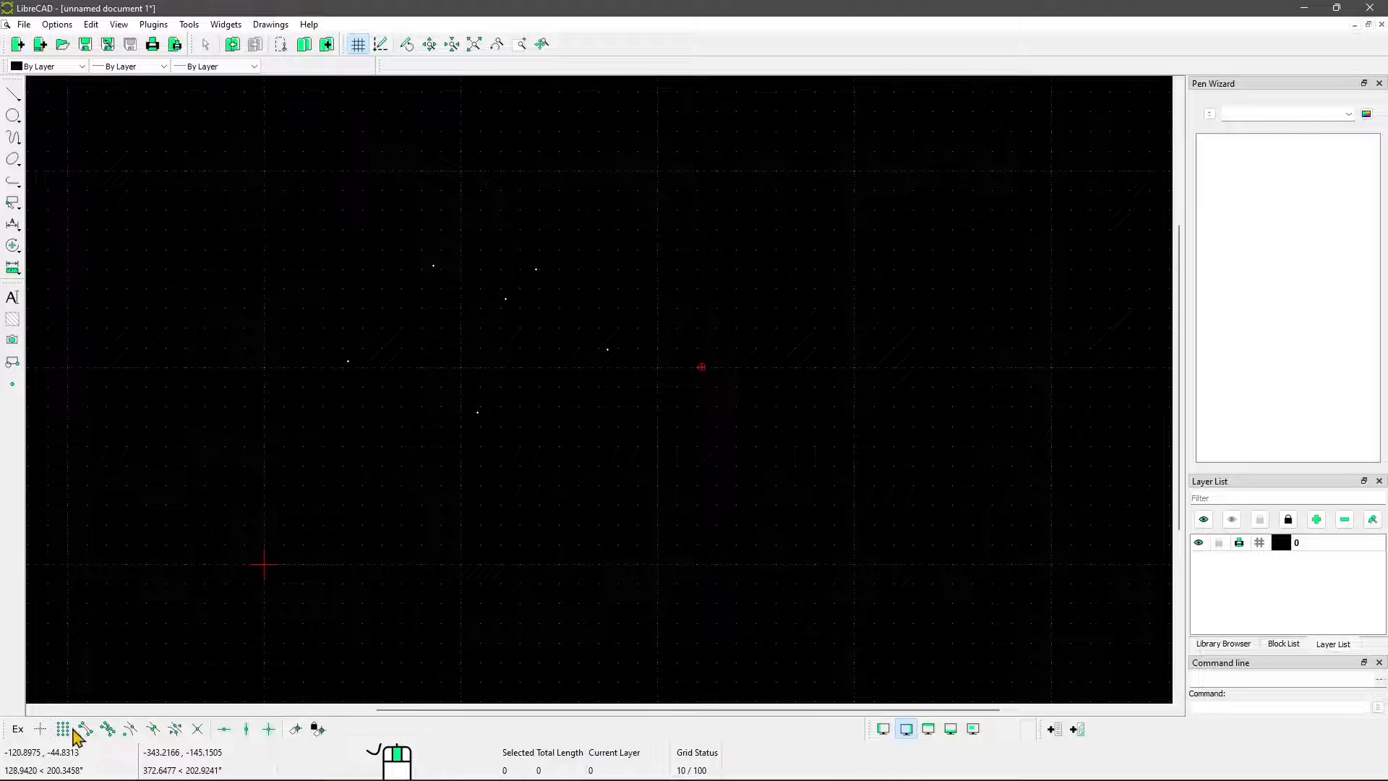
pyautogui.moveTo(8, 729); pyautogui.dragTo(419, 732)
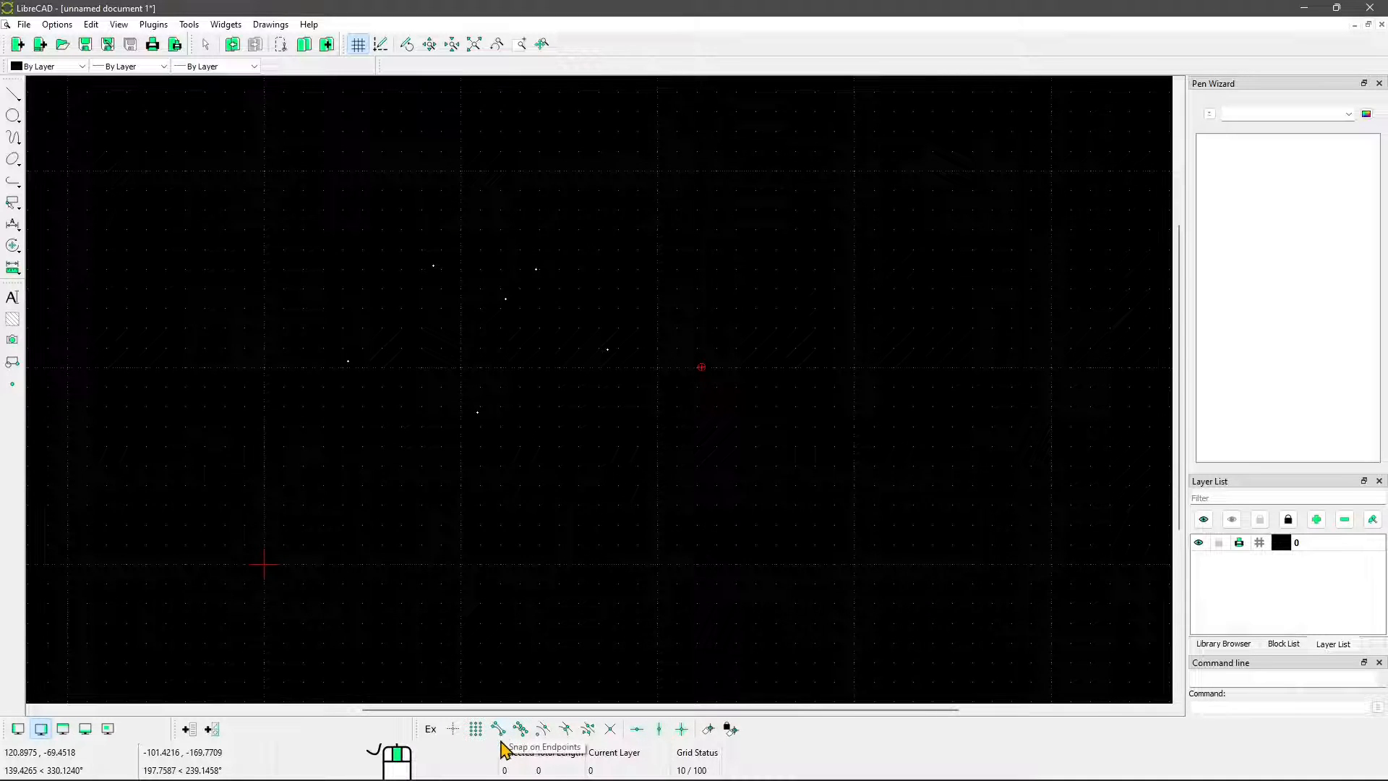
# Turn Snap on Endpoints on and off again
pyautogui.click(501, 733)
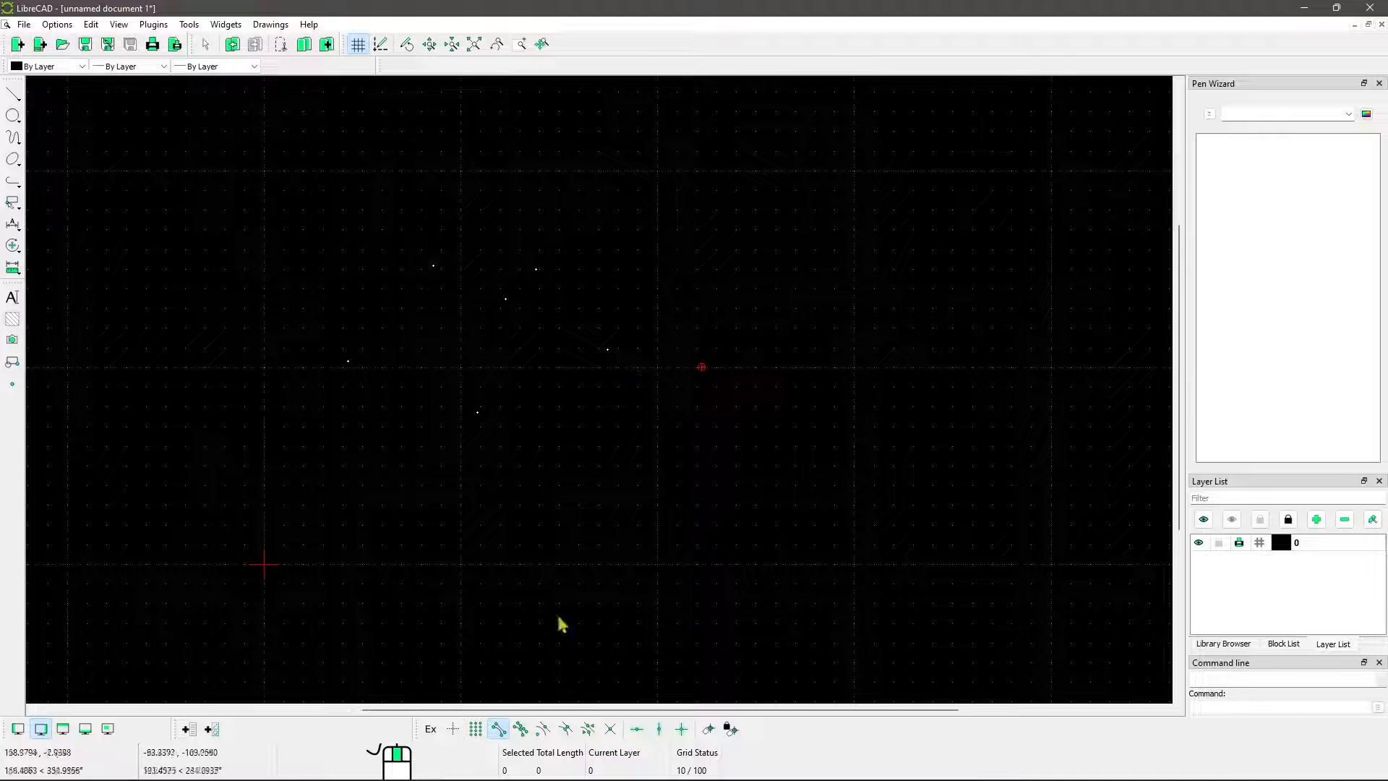
pyautogui.click(499, 731)
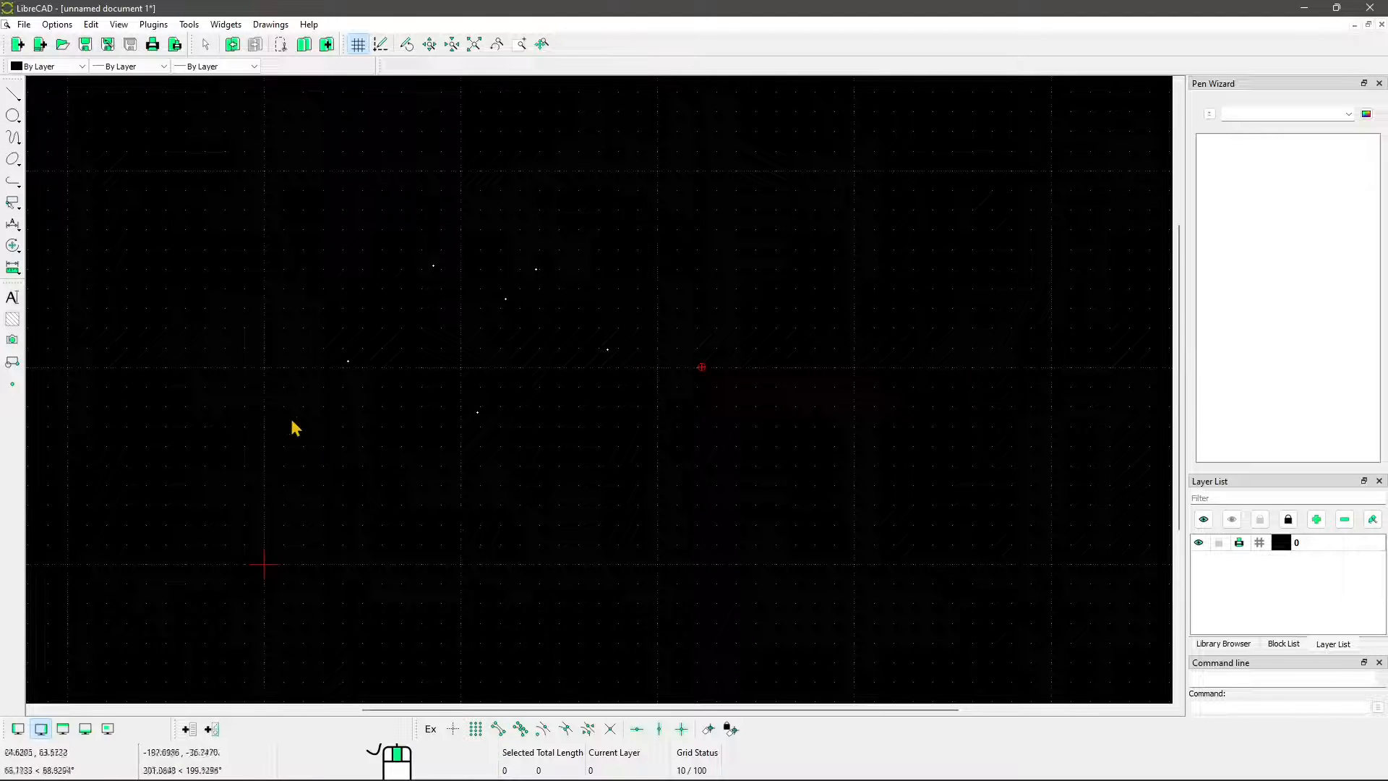
# Start a 2 Points circle with its first point placed by eye on the leftmost drawn point, without any snap
pyautogui.click(13, 116)
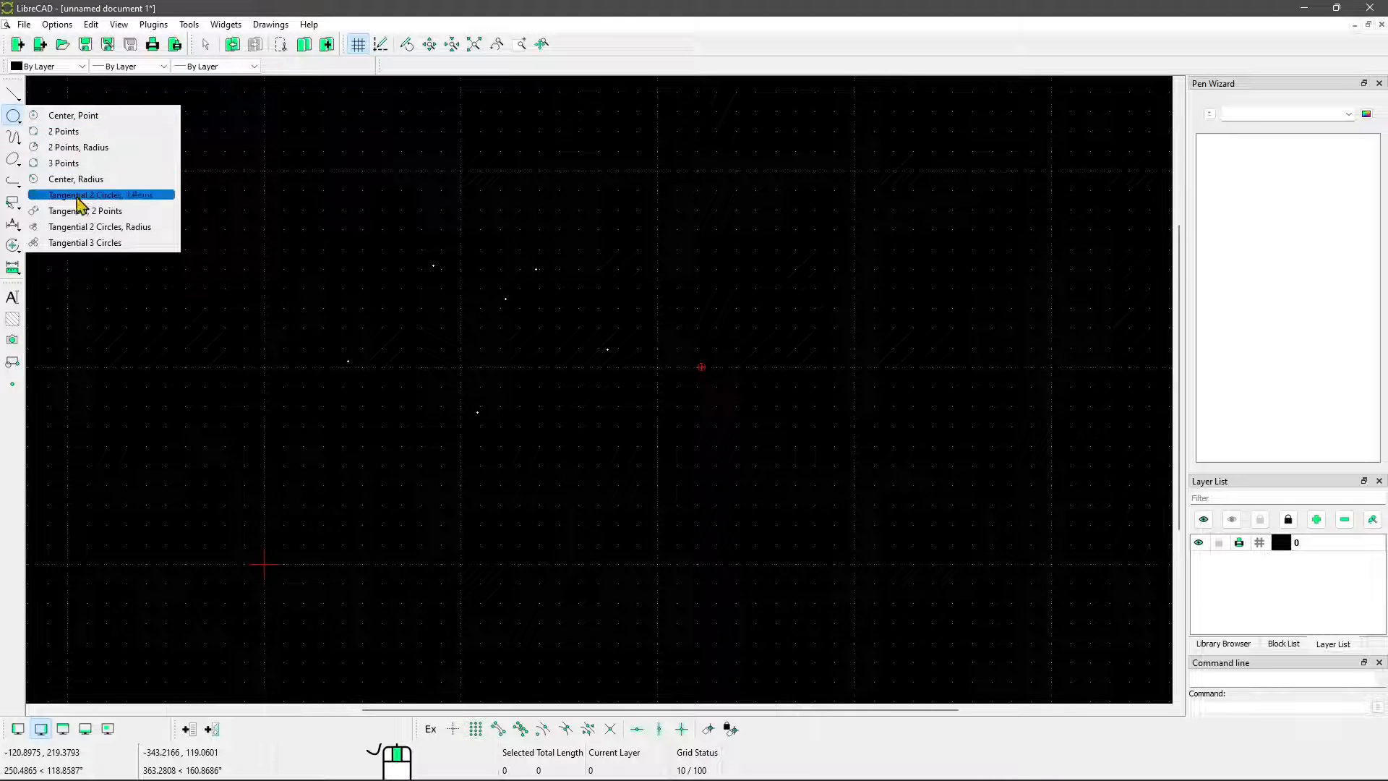
pyautogui.click(65, 132)
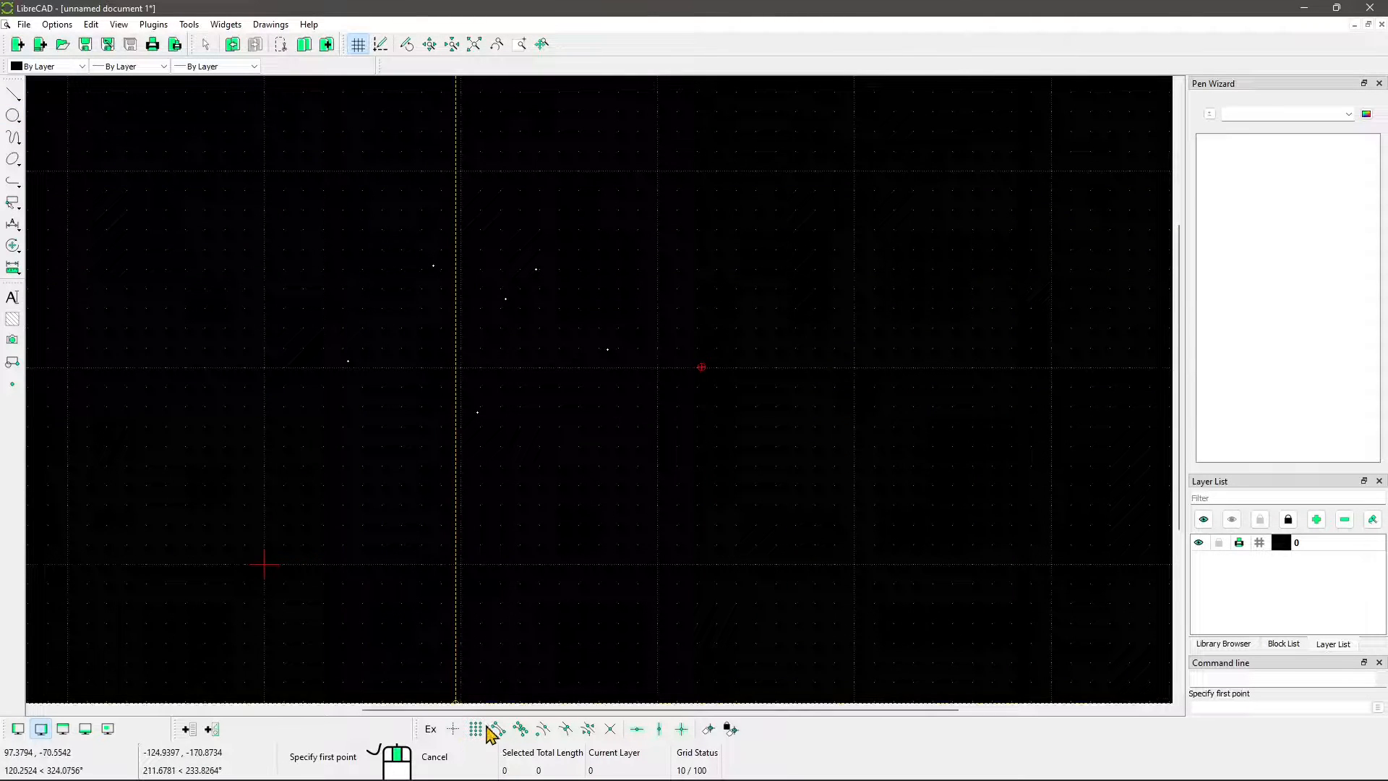
pyautogui.scroll(10, 346, 367)
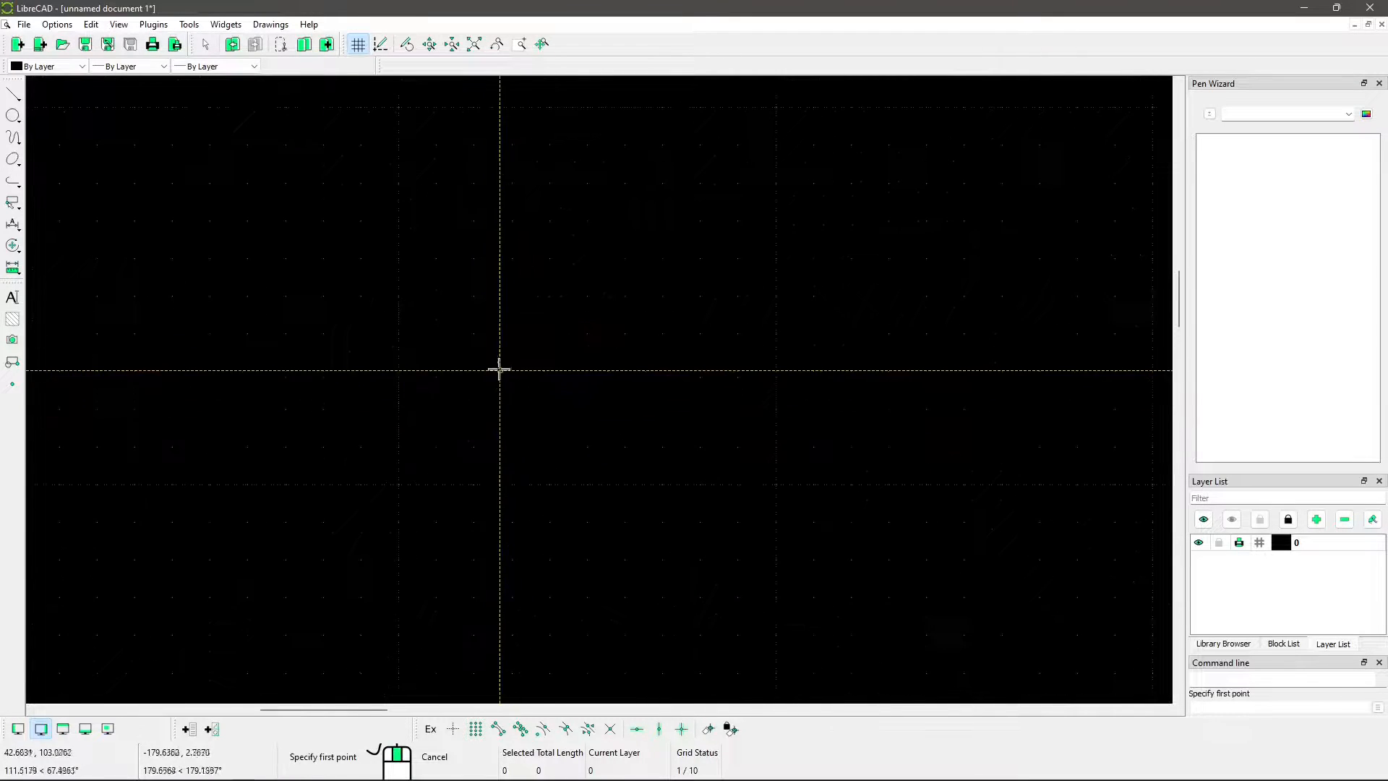
pyautogui.click(519, 413)
# Place the circle's second point by eye on the upper drawn point nearest the first one
pyautogui.scroll(-10, 481, 425)
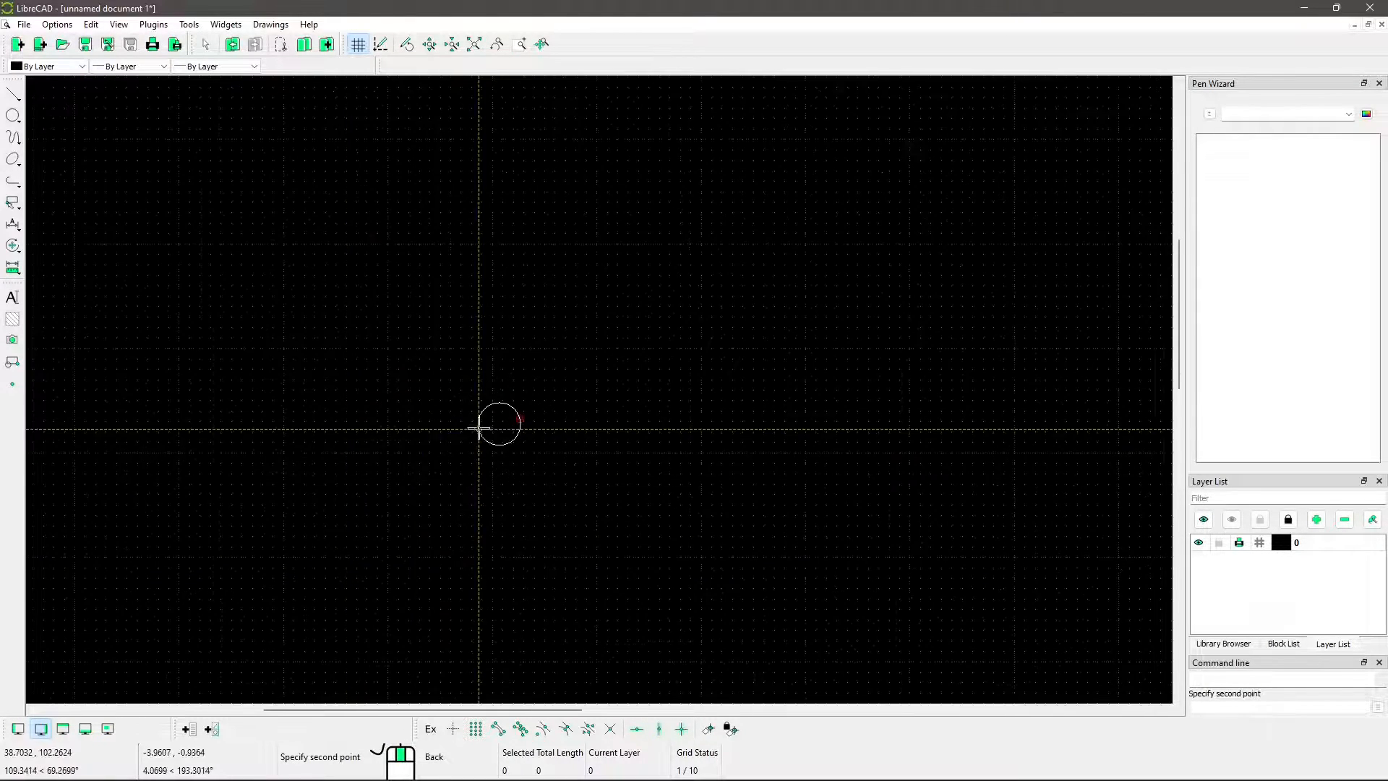
pyautogui.scroll(10, 658, 268)
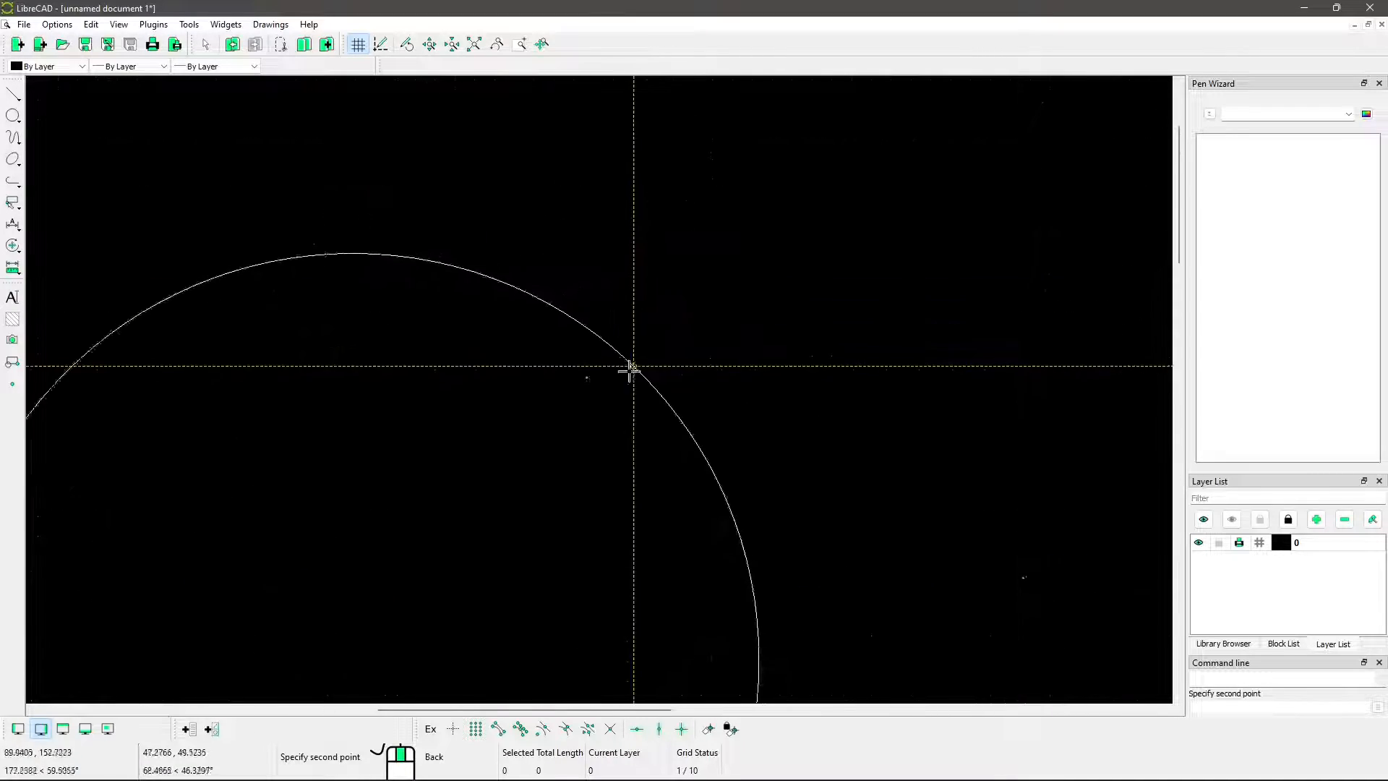
pyautogui.scroll(10, 575, 362)
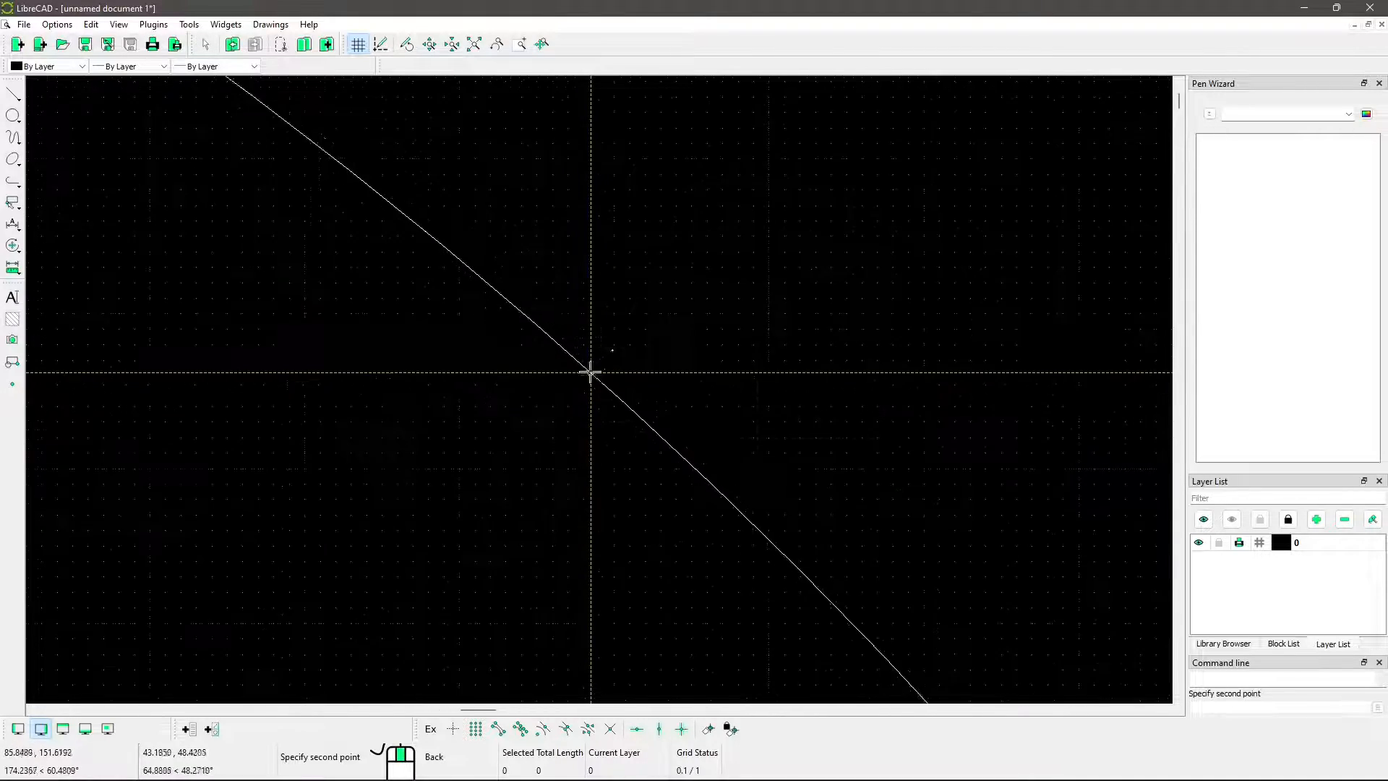
pyautogui.scroll(10, 570, 296)
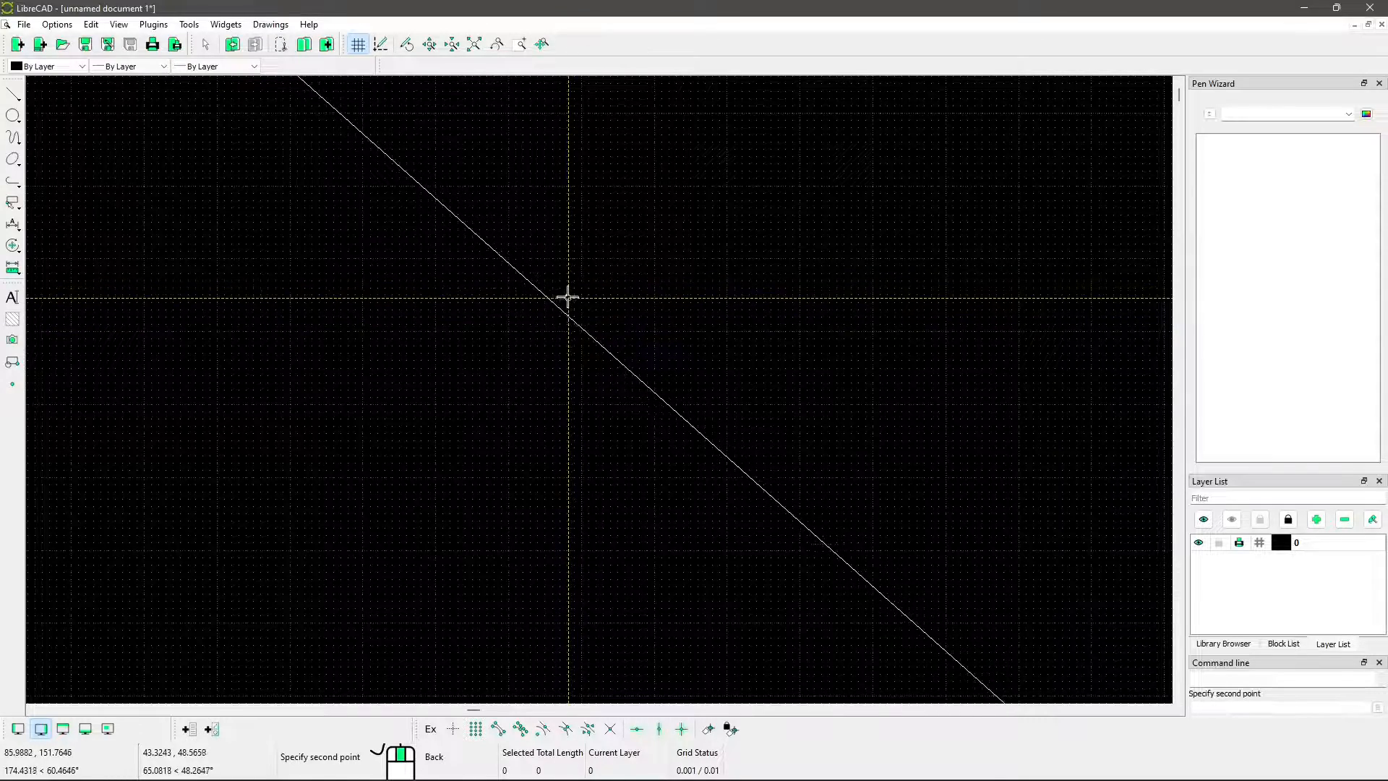
pyautogui.click(569, 298)
pyautogui.scroll(-20, 595, 292)
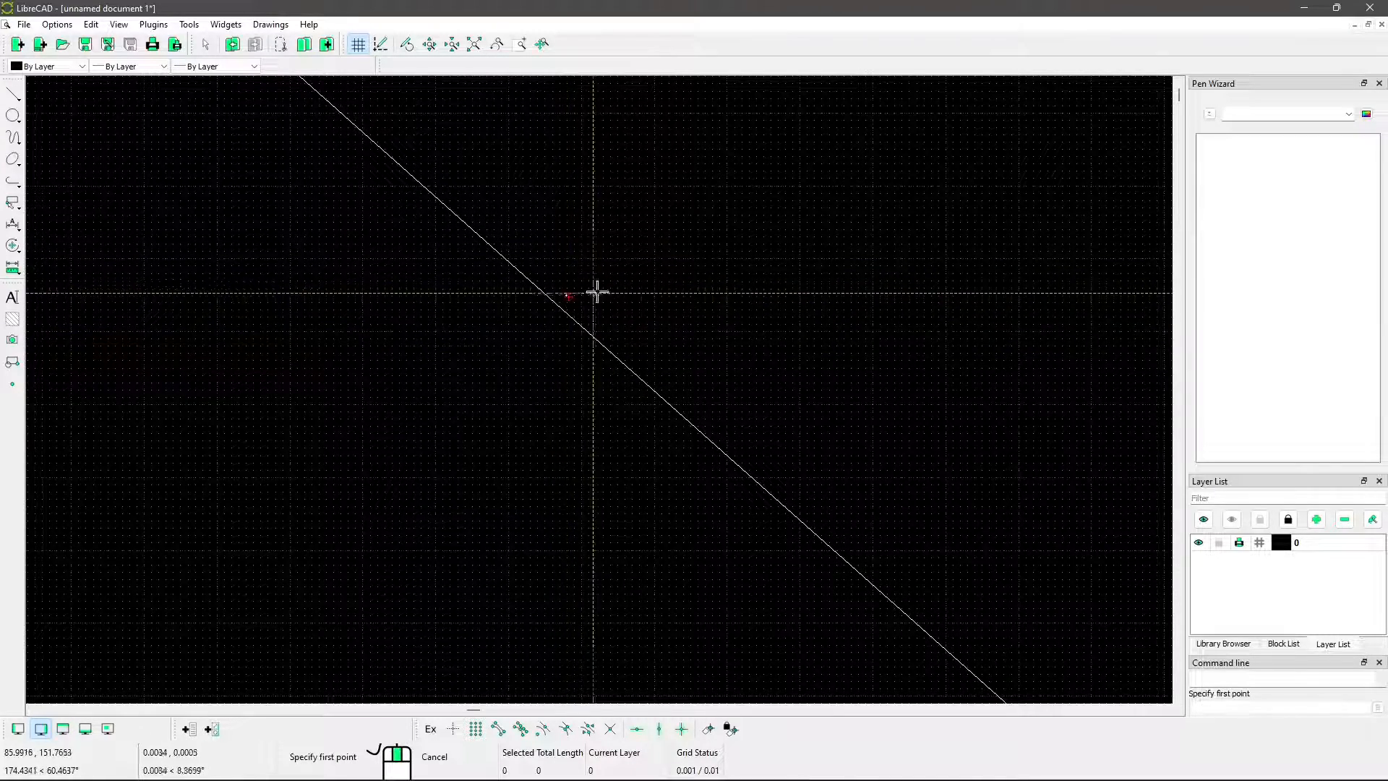
# End the circle command and delete the circle just drawn
pyautogui.scroll(-20, 575, 229)
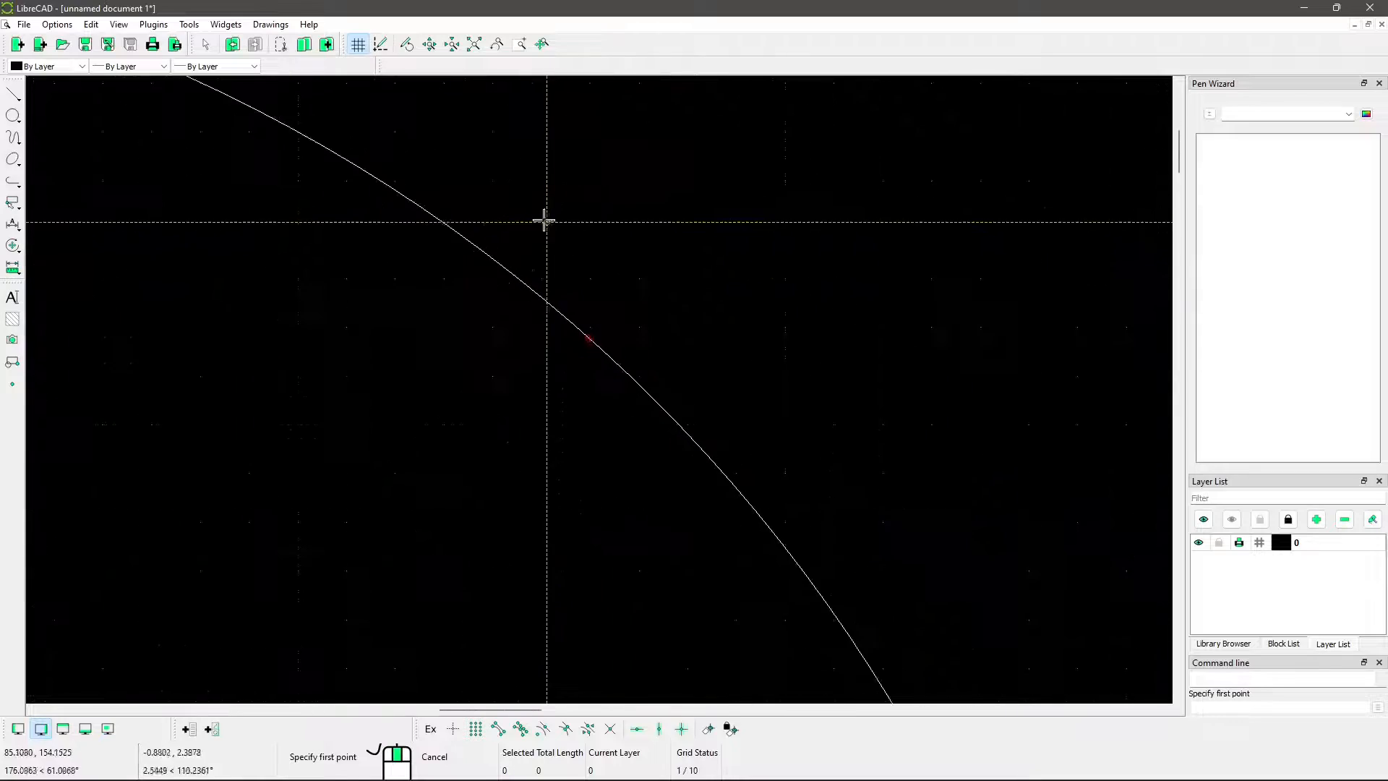
pyautogui.scroll(-4, 641, 381)
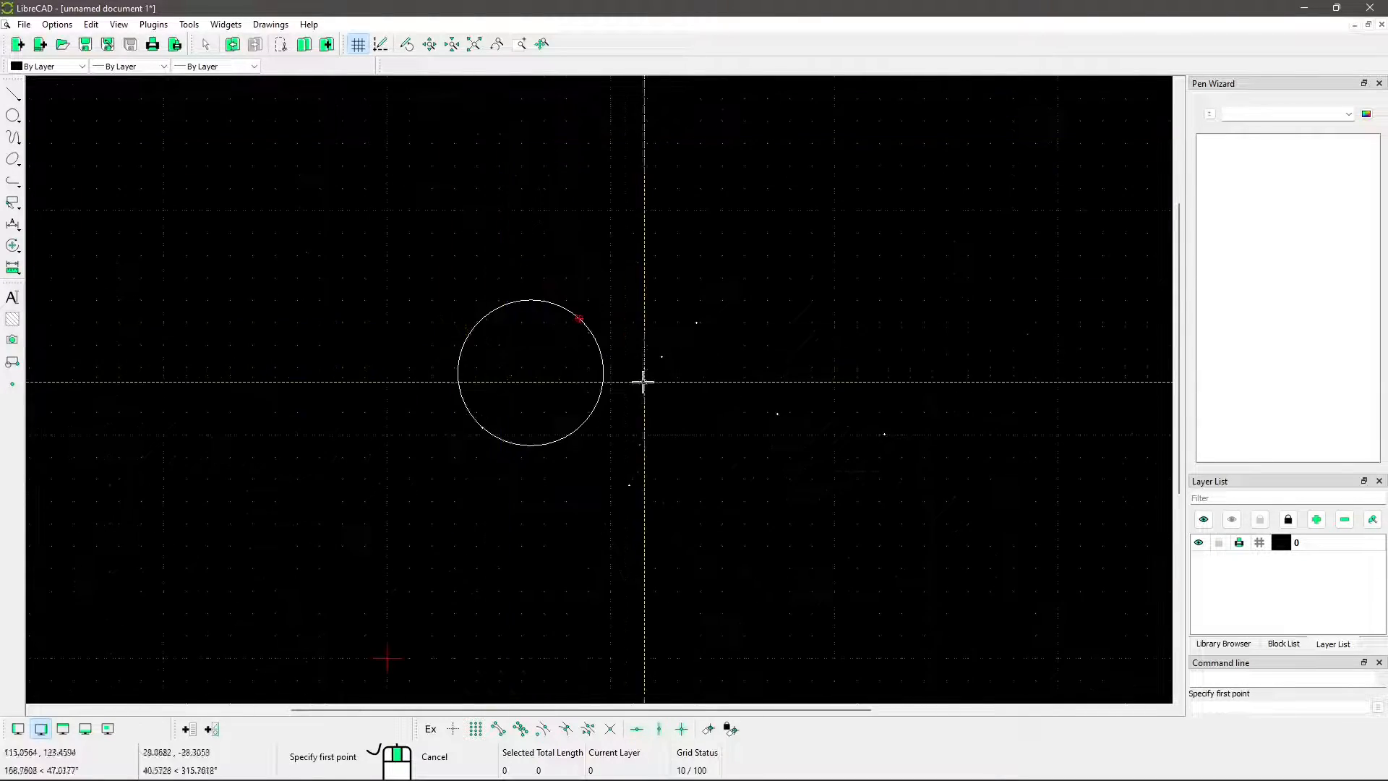
pyautogui.scroll(2, 653, 474)
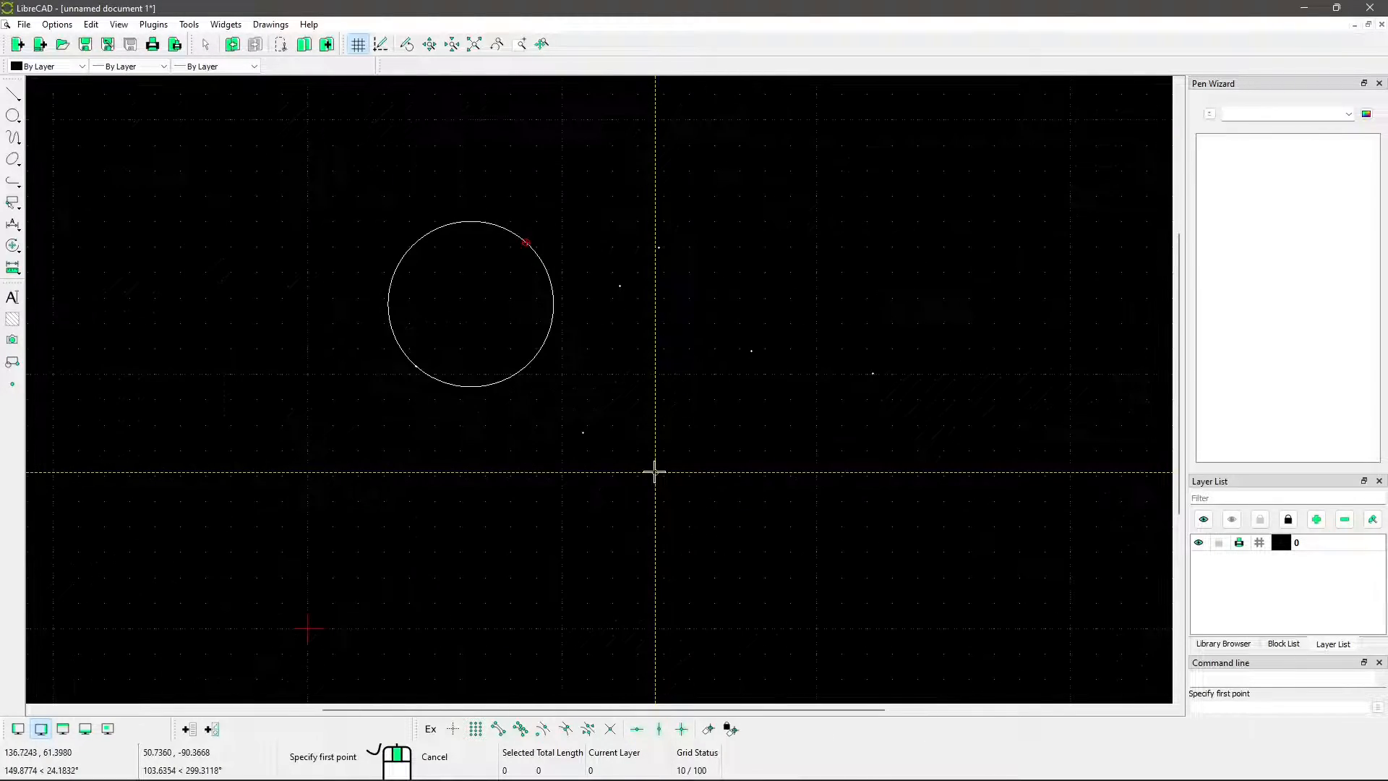
pyautogui.press('Escape')
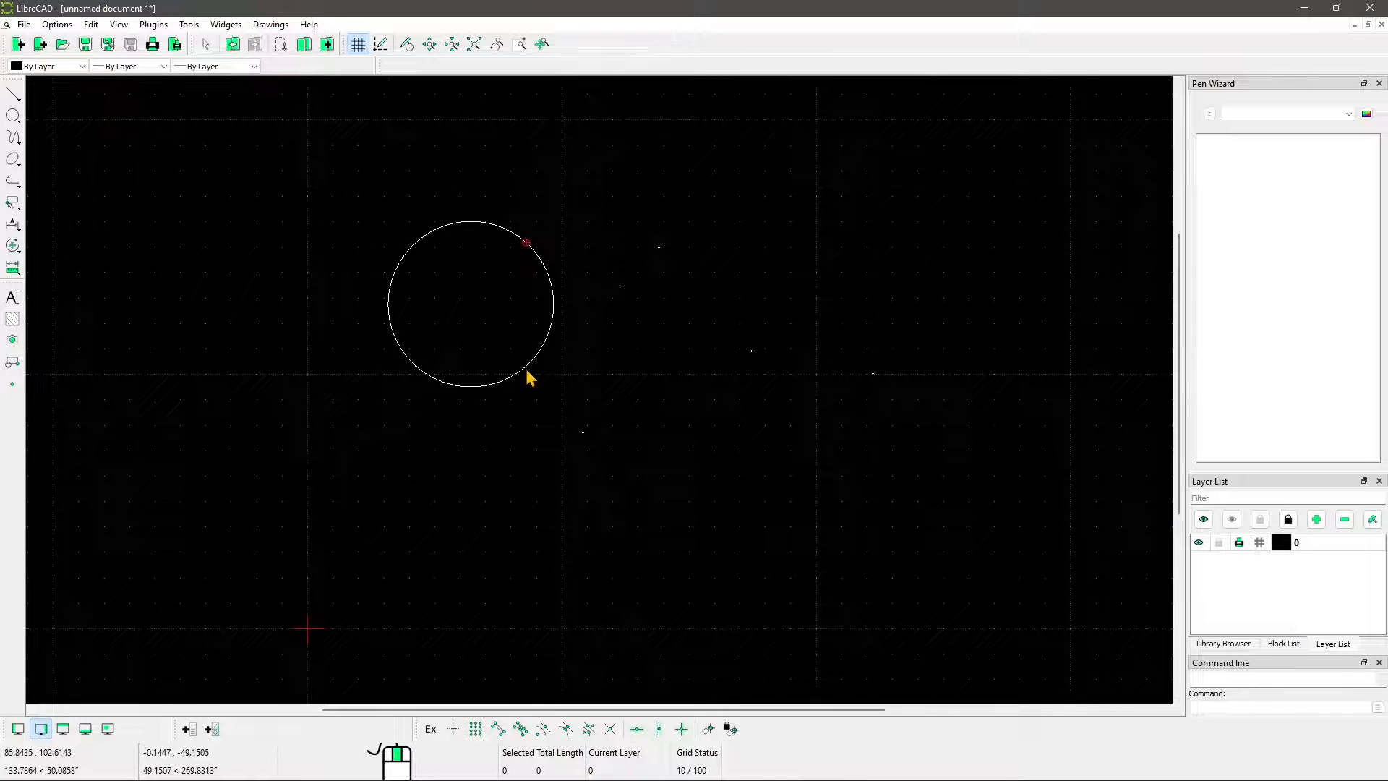
pyautogui.click(528, 371)
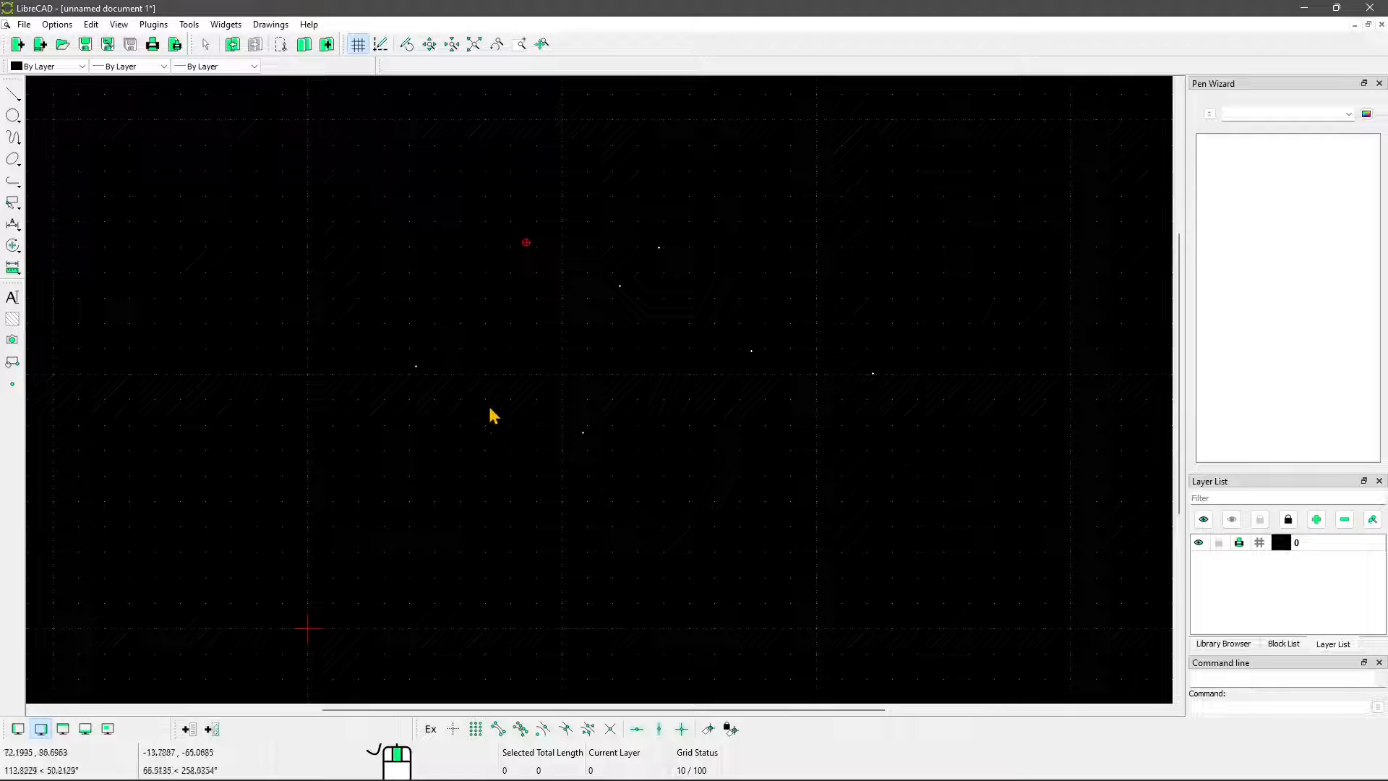
# Using Snap on Endpoints, draw a 2 Points circle between the leftmost point and the nearest upper point, and end the command
pyautogui.moveTo(449, 416); pyautogui.dragTo(442, 390, button='middle')
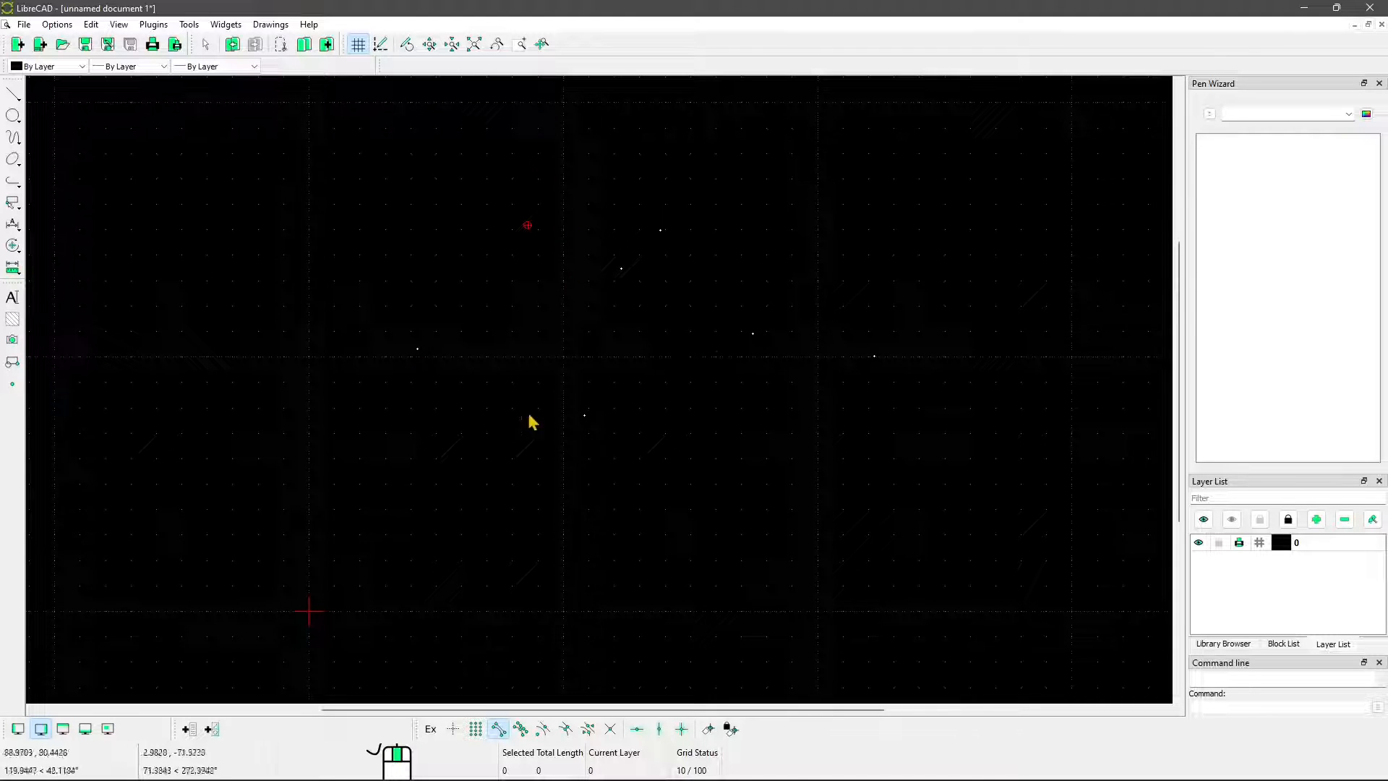
pyautogui.click(15, 118)
pyautogui.click(51, 128)
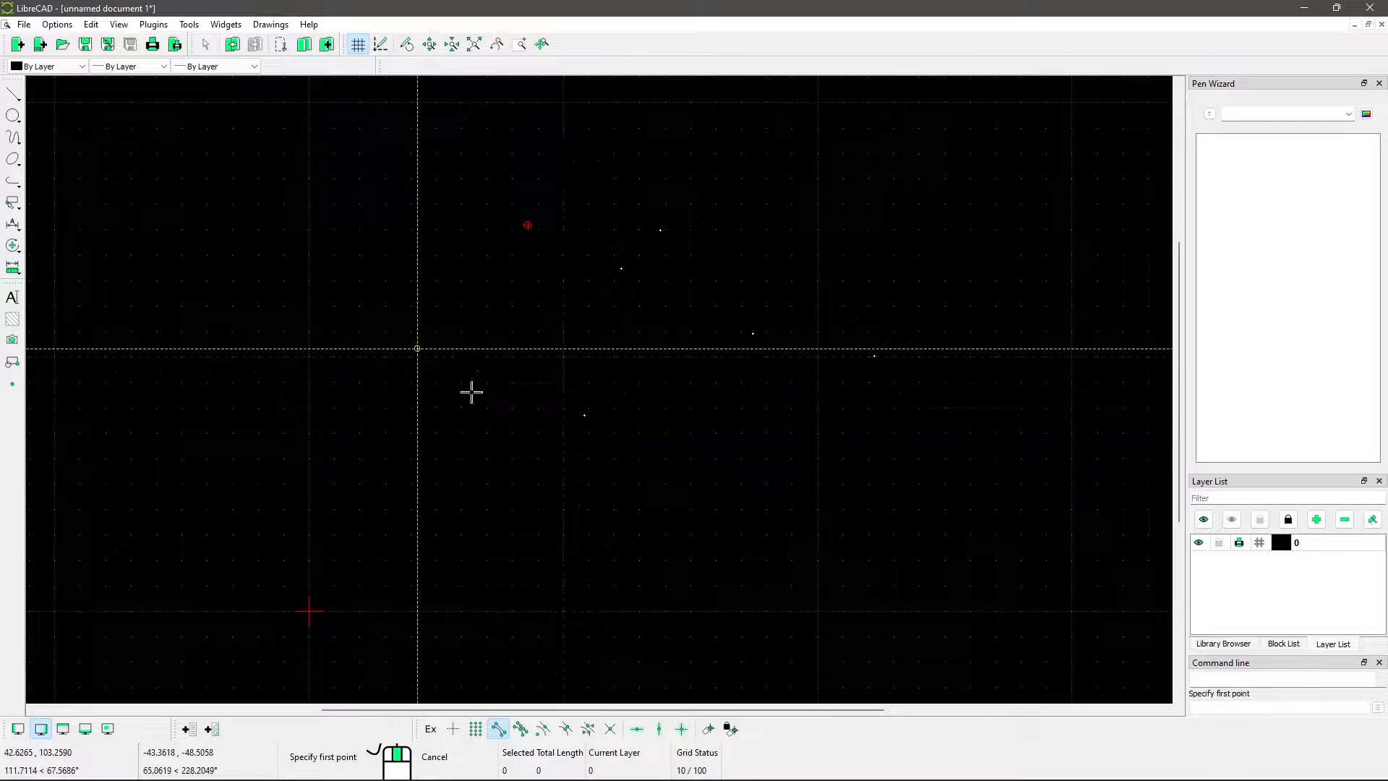
pyautogui.click(417, 349)
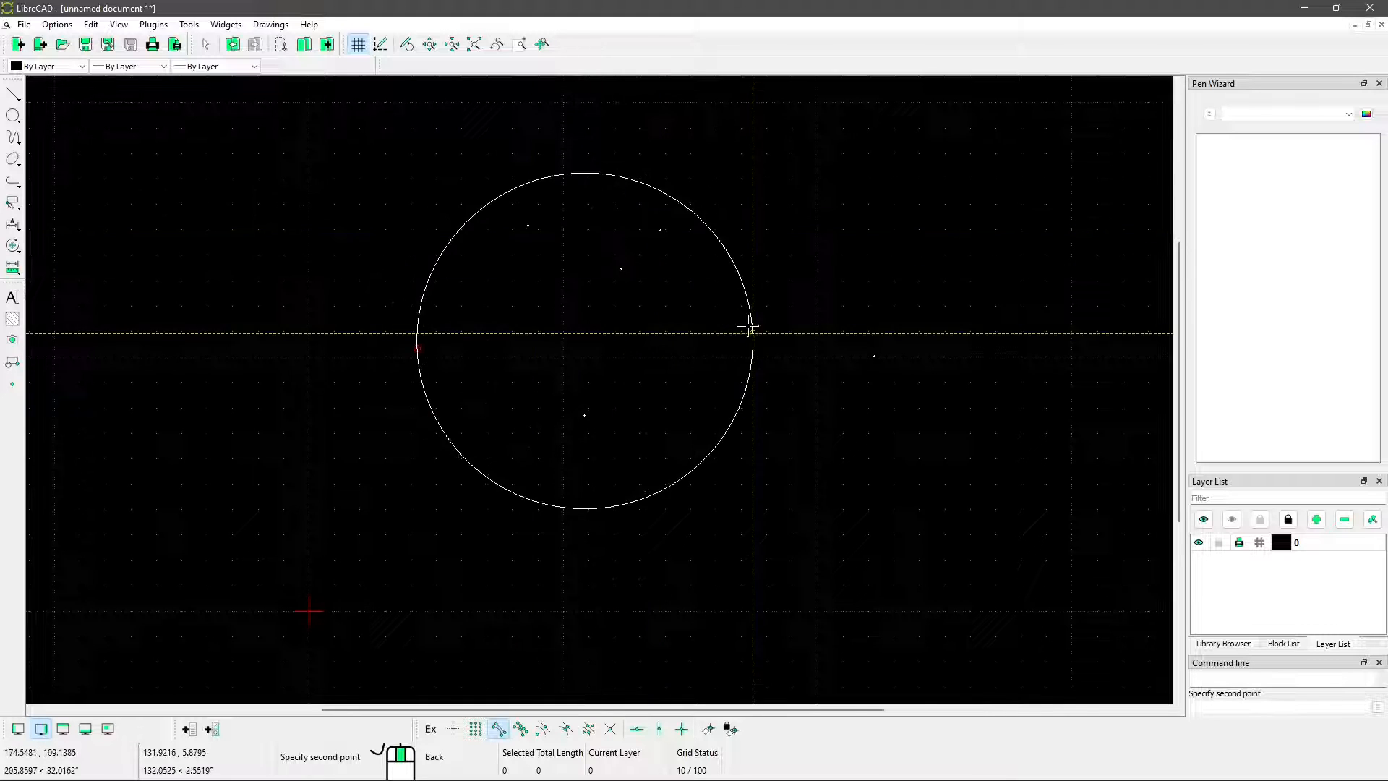
pyautogui.click(514, 262)
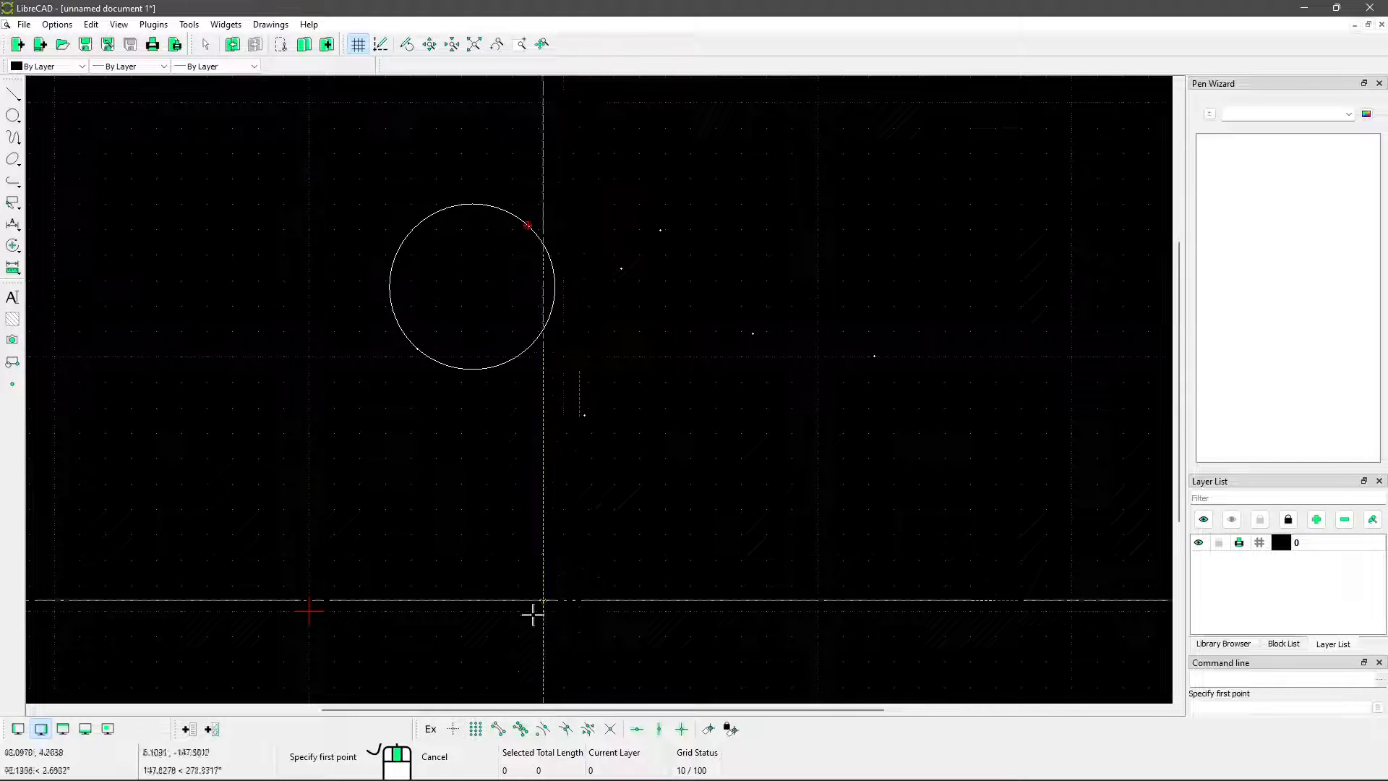
pyautogui.moveTo(585, 236); pyautogui.dragTo(576, 252, button='middle')
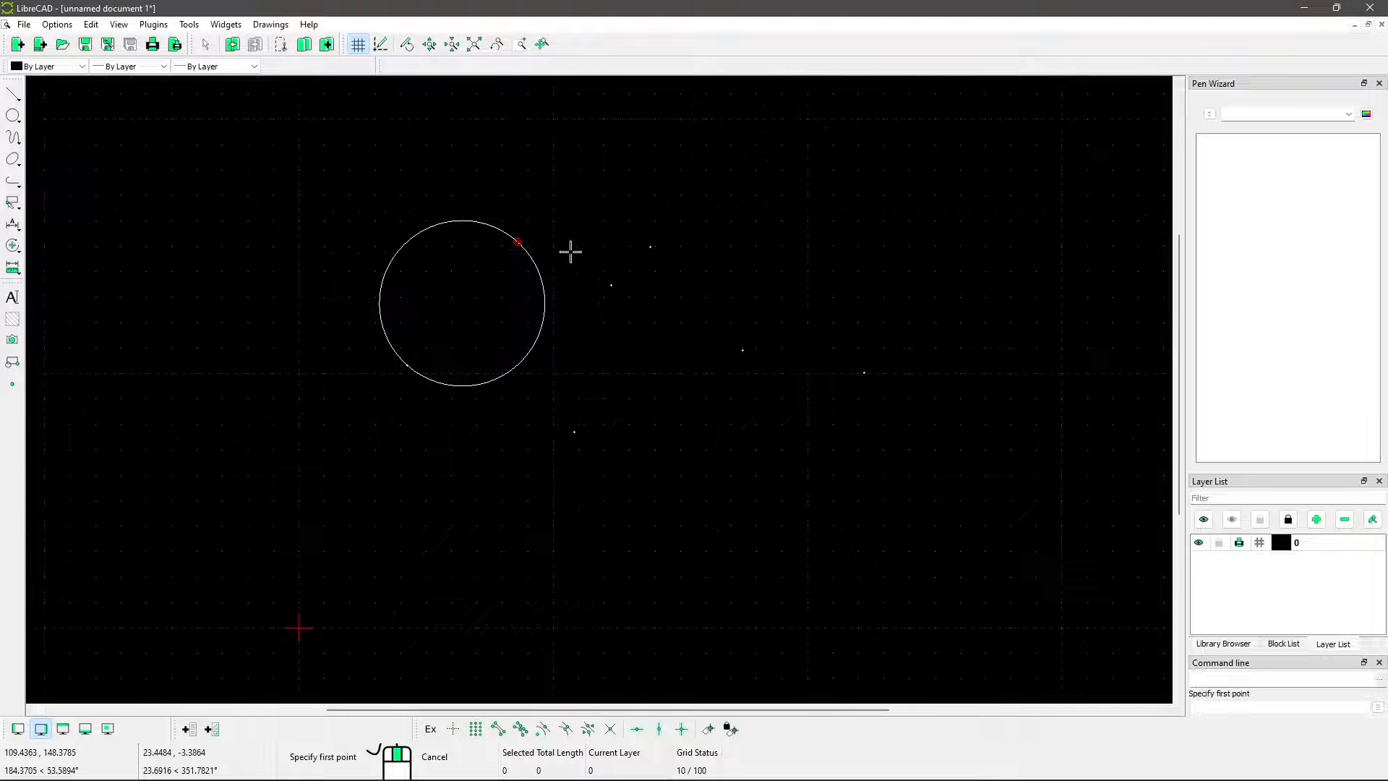
pyautogui.rightClick(582, 391)
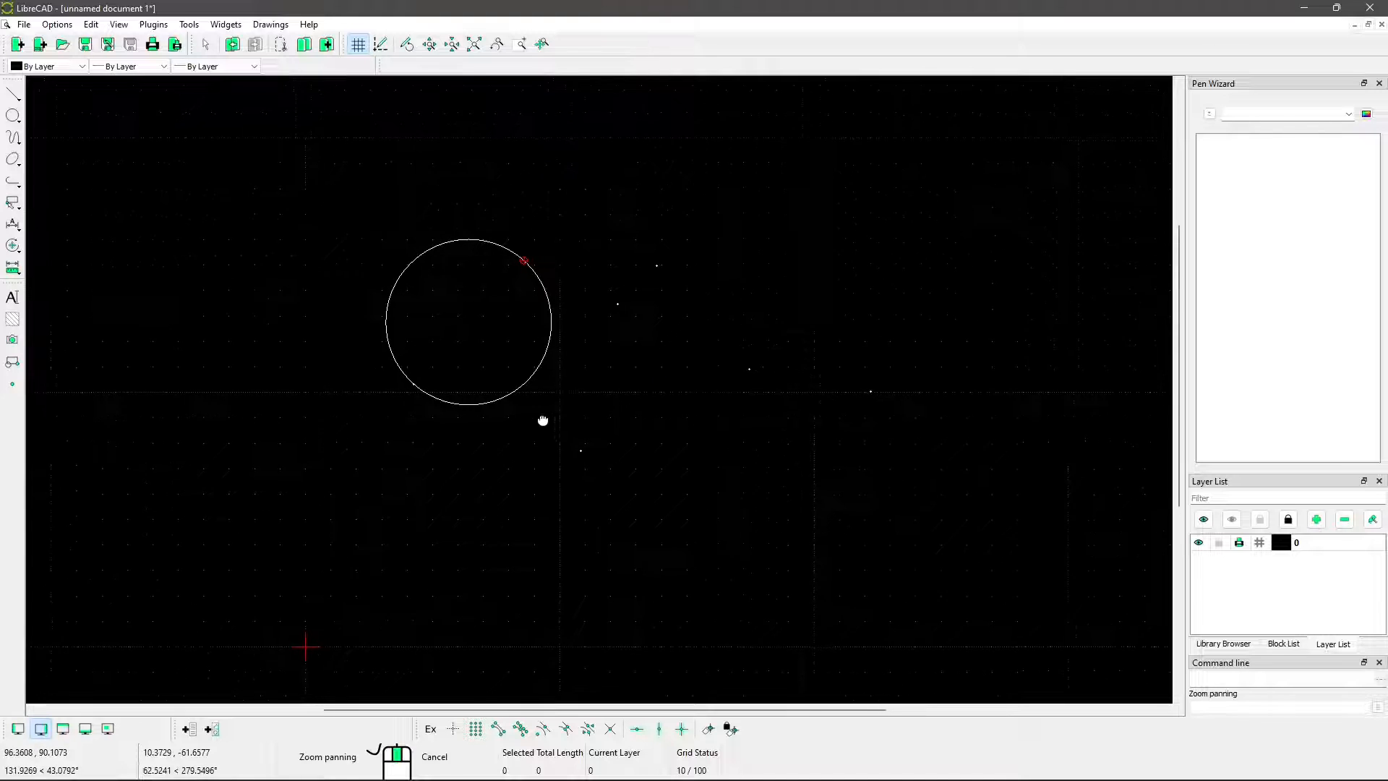
# Draw two separate Angle lines at 30° with length 10 in the area below the circle
pyautogui.click(14, 95)
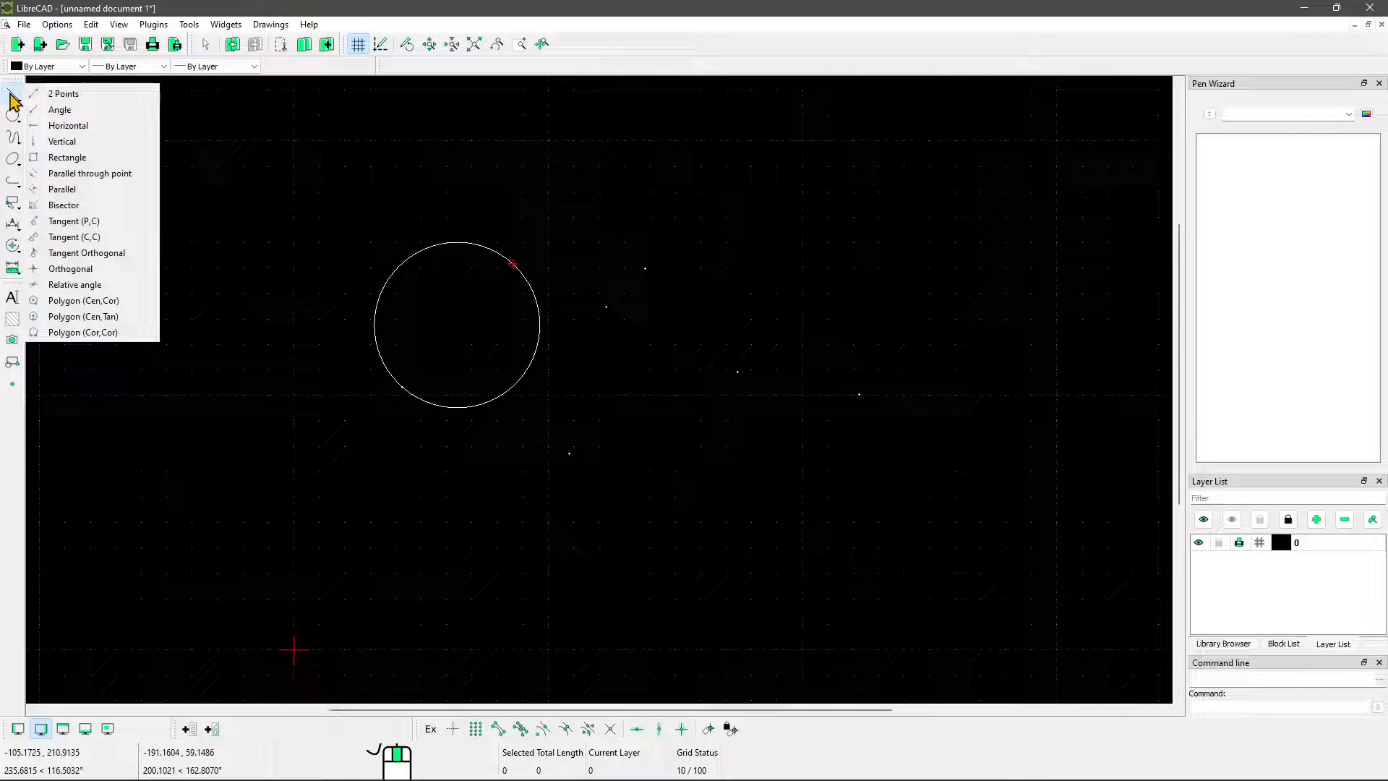
pyautogui.click(43, 110)
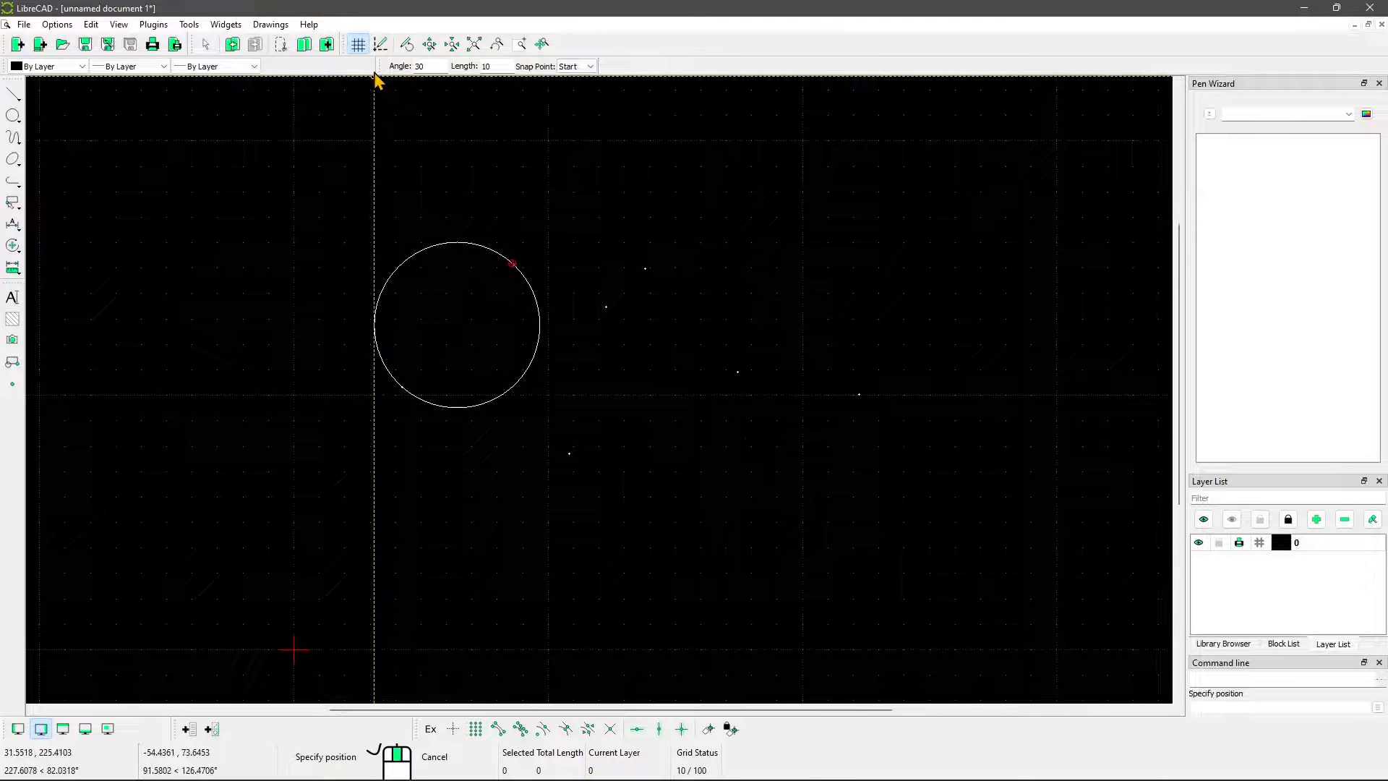
pyautogui.click(318, 490)
pyautogui.moveTo(463, 575)
pyautogui.mouseDown(button='middle')
pyautogui.moveTo(495, 490)
pyautogui.moveTo(525, 477)
pyautogui.mouseUp(button='middle')
pyautogui.click(551, 491)
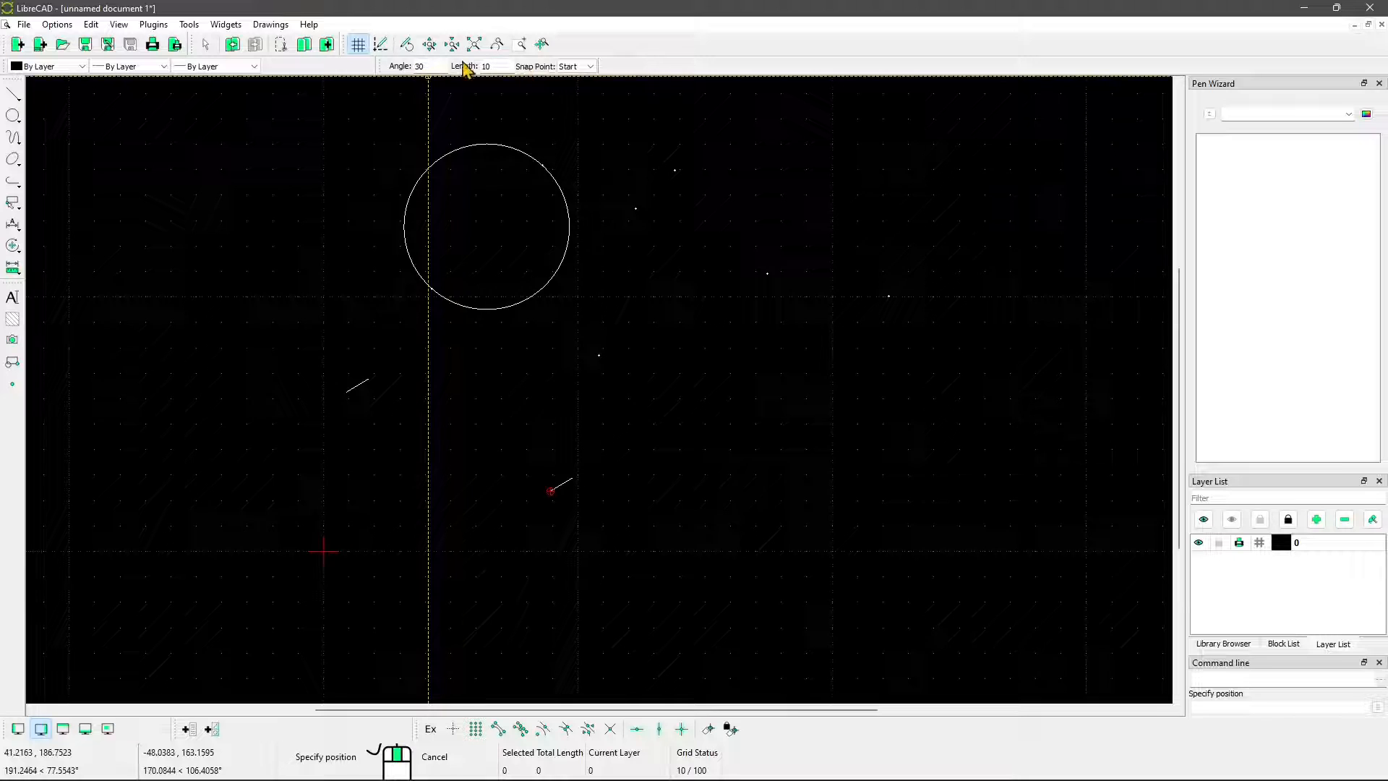
# Set the line angle to 45 and length to 100, and place four such lines side by side, starting roughly level with the origin
pyautogui.doubleClick(427, 66)
pyautogui.write('45')
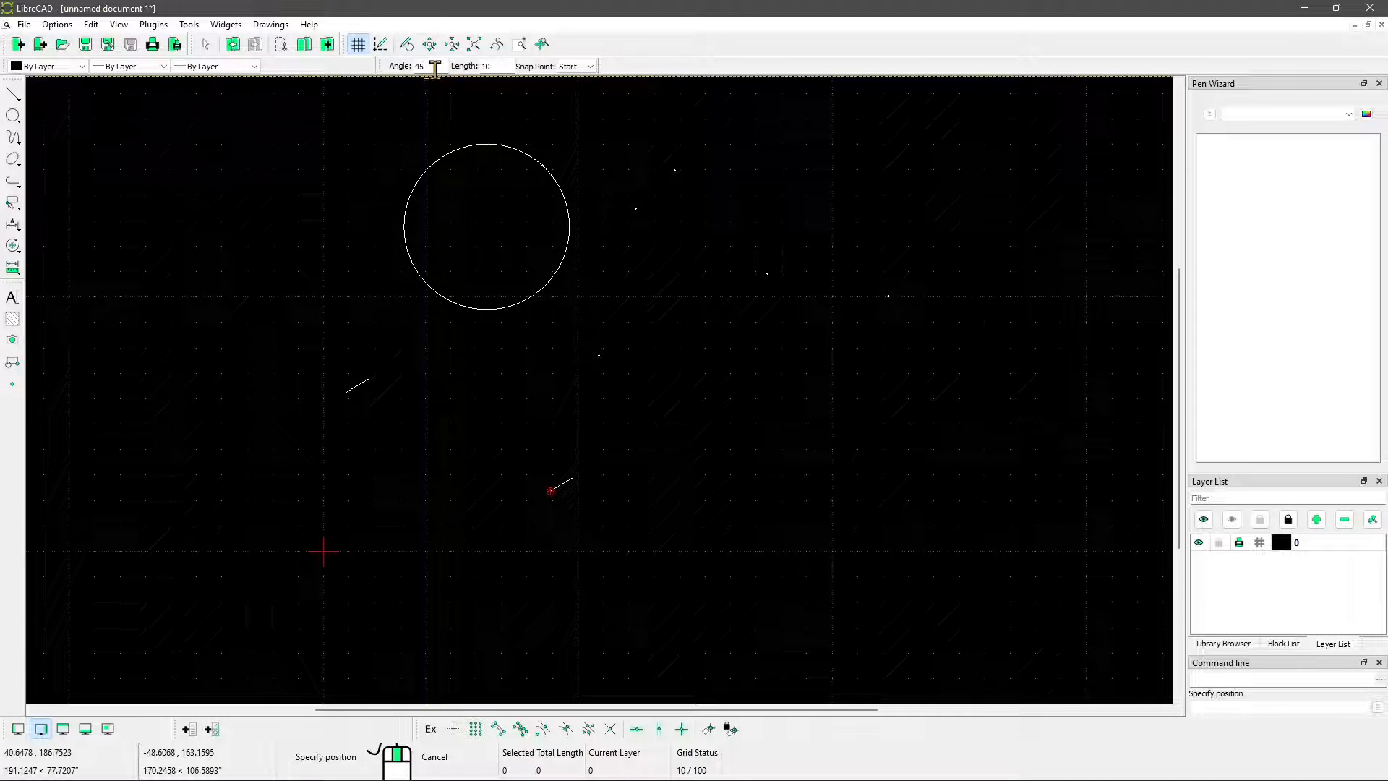
pyautogui.click(495, 65)
pyautogui.write('0')
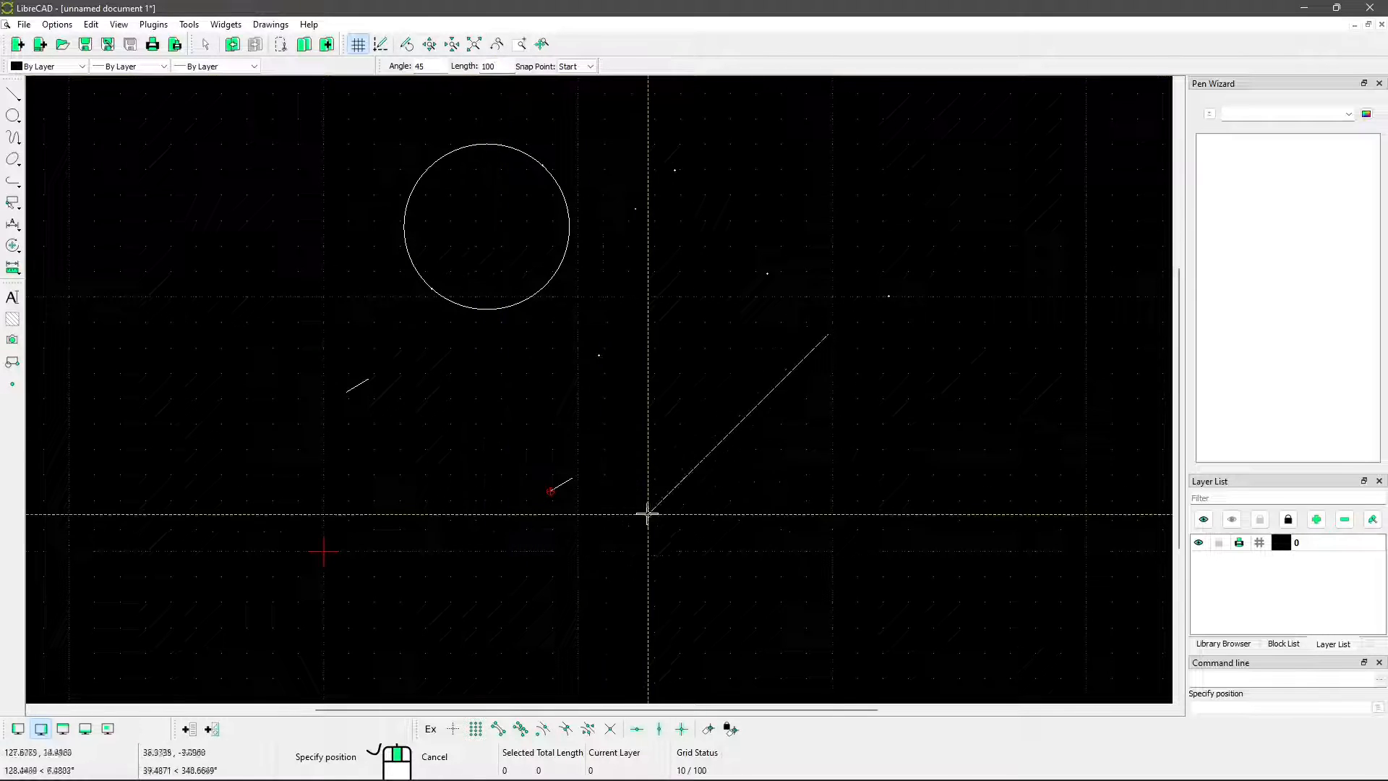
pyautogui.moveTo(611, 487); pyautogui.dragTo(529, 434, button='middle')
pyautogui.click(645, 496)
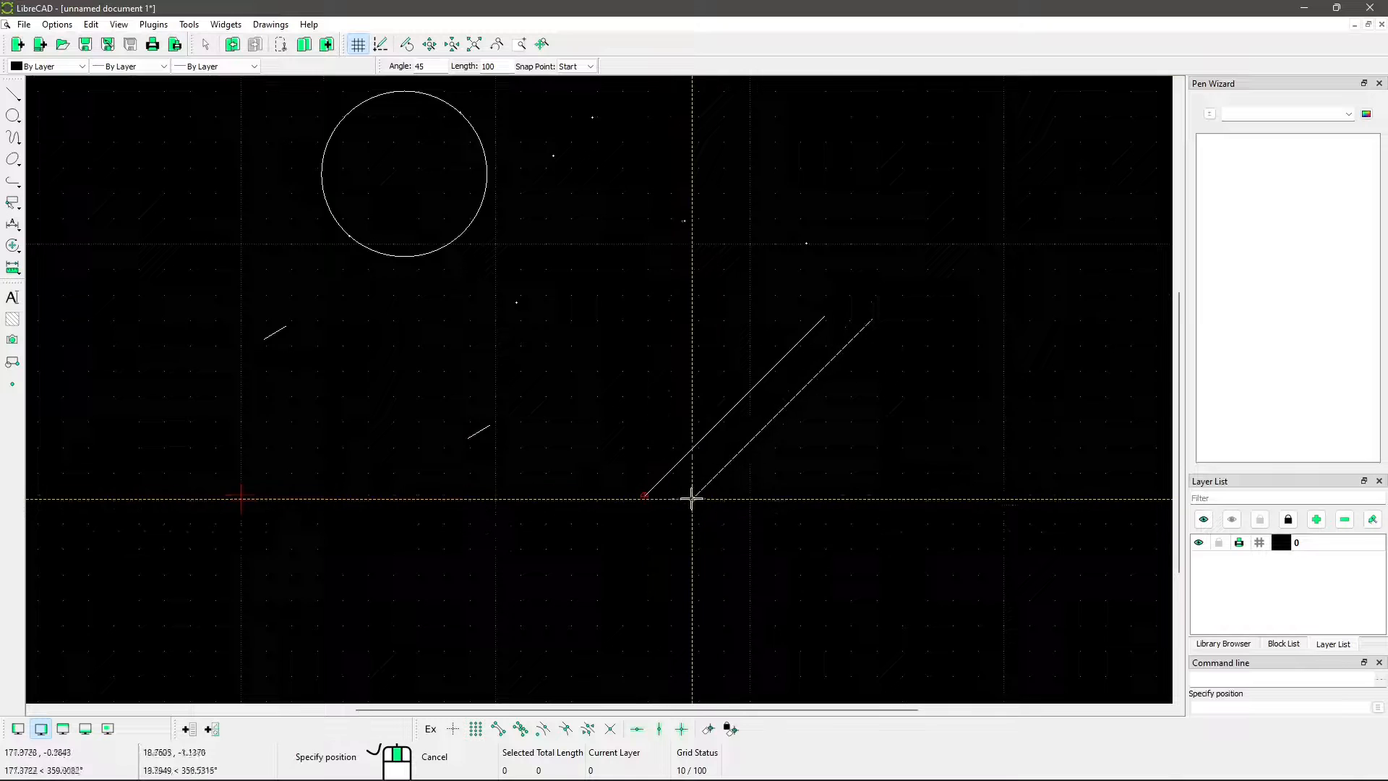
pyautogui.click(665, 498)
pyautogui.click(710, 498)
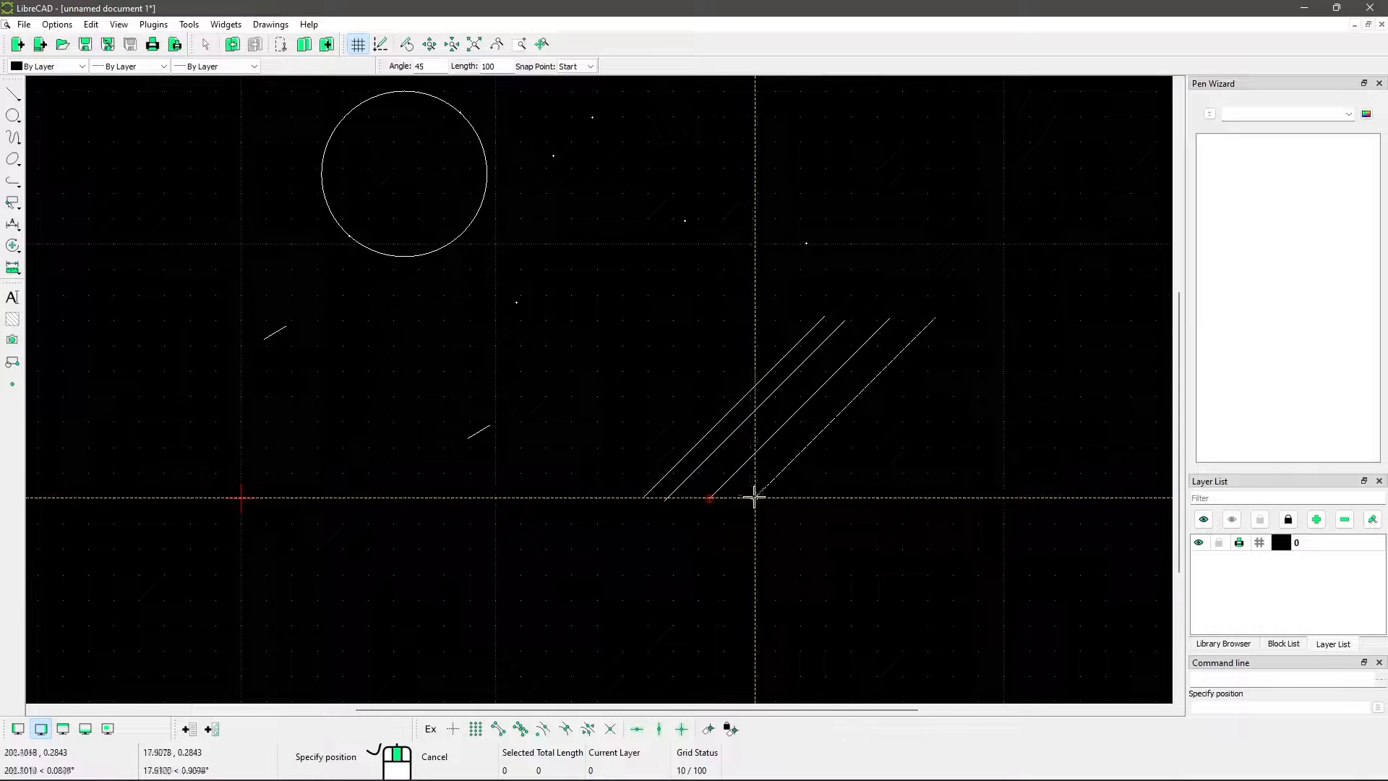
pyautogui.click(754, 496)
# Try the Middle and End snap points for the angled line, and set the snap point back to Start
pyautogui.moveTo(416, 319); pyautogui.dragTo(429, 361, button='middle')
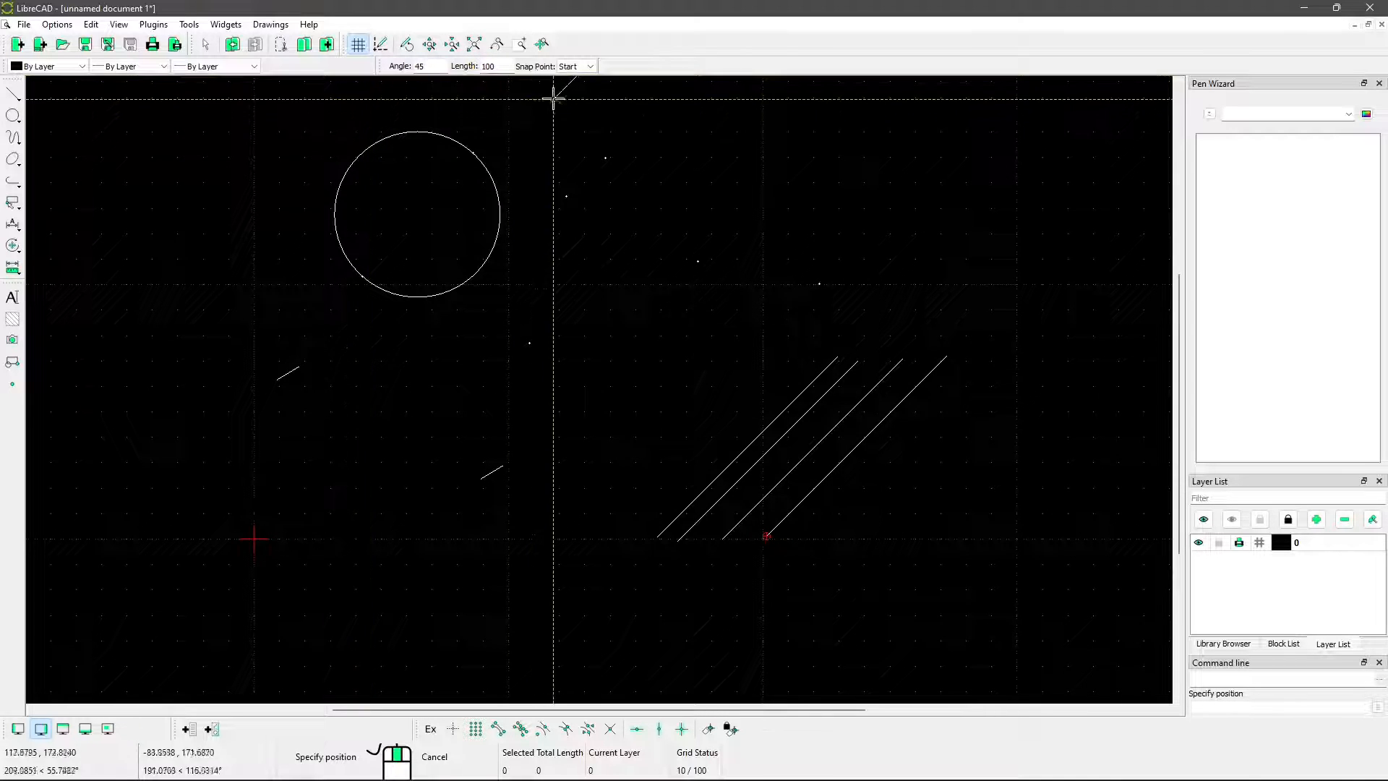
pyautogui.click(582, 67)
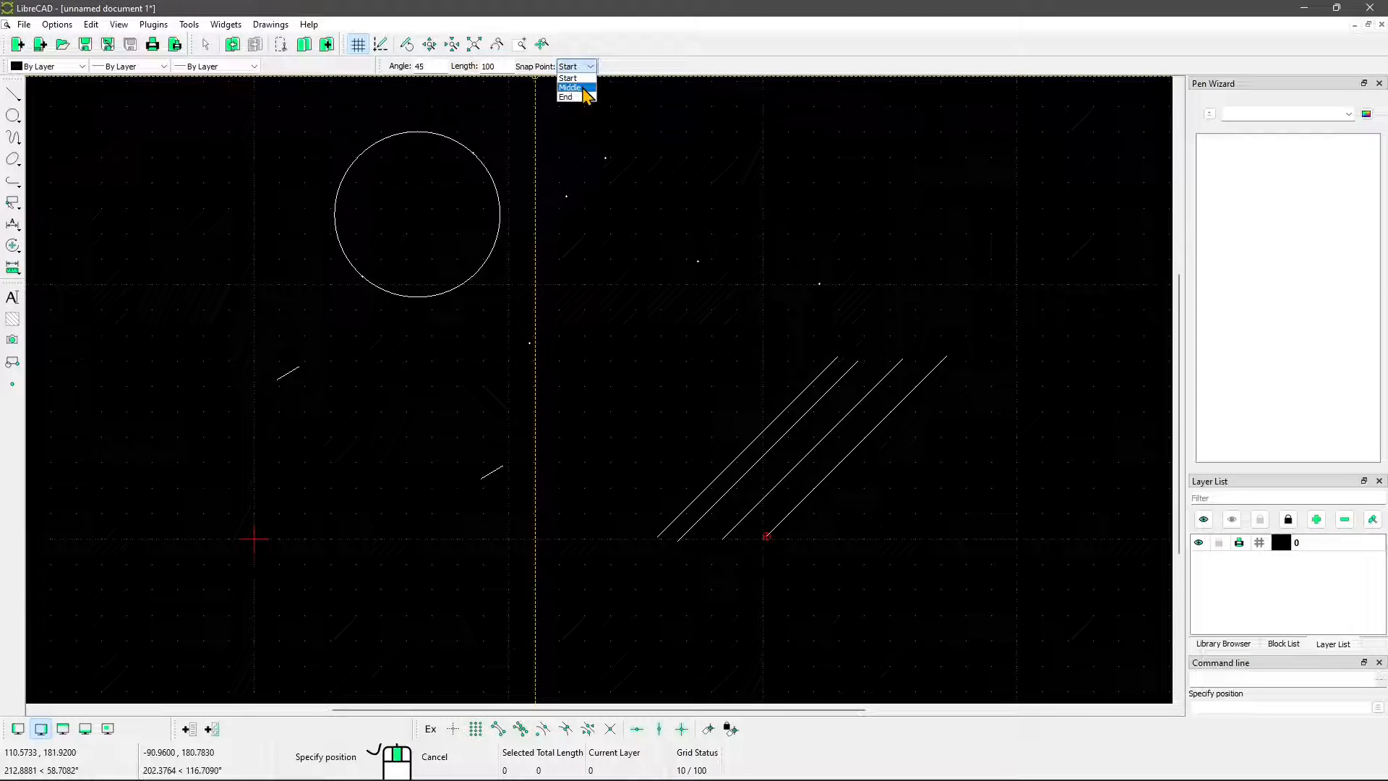
pyautogui.click(585, 94)
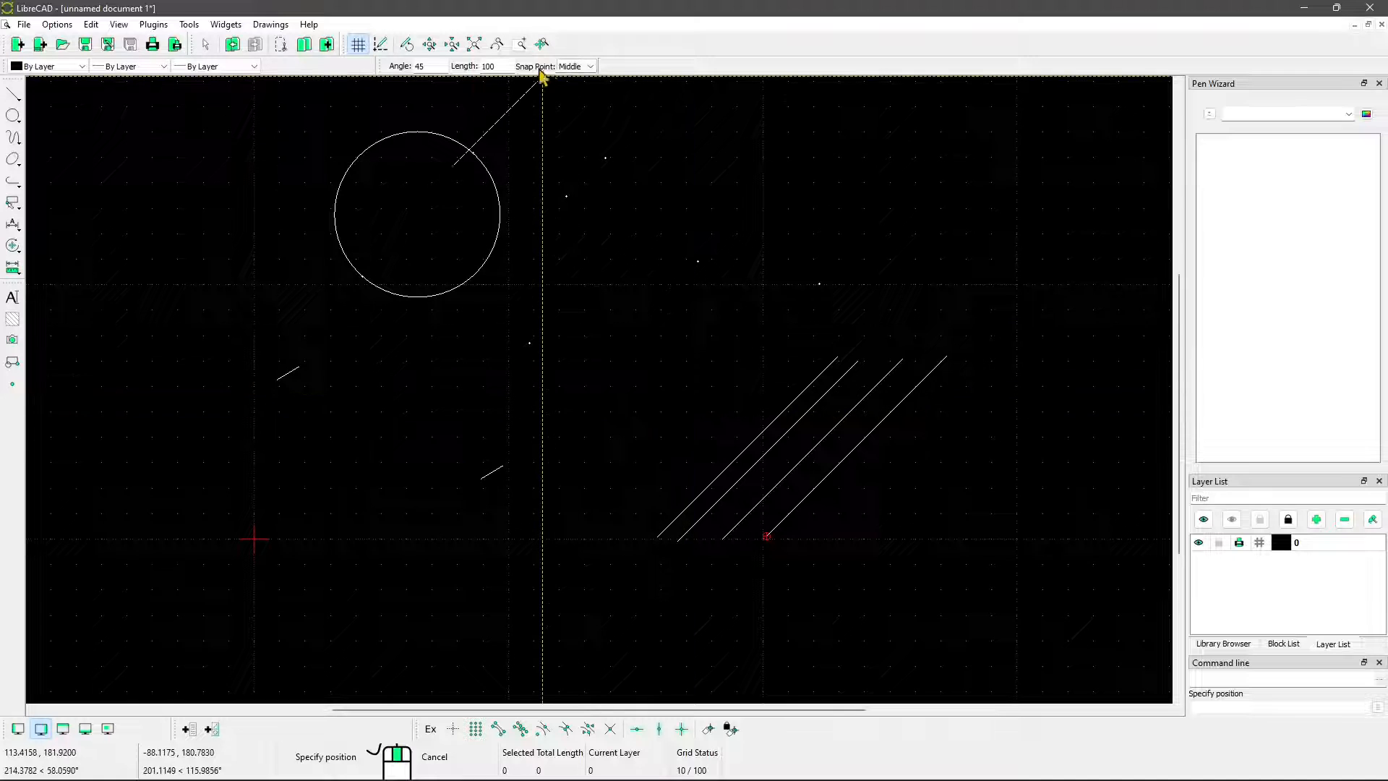
pyautogui.click(576, 67)
pyautogui.click(579, 97)
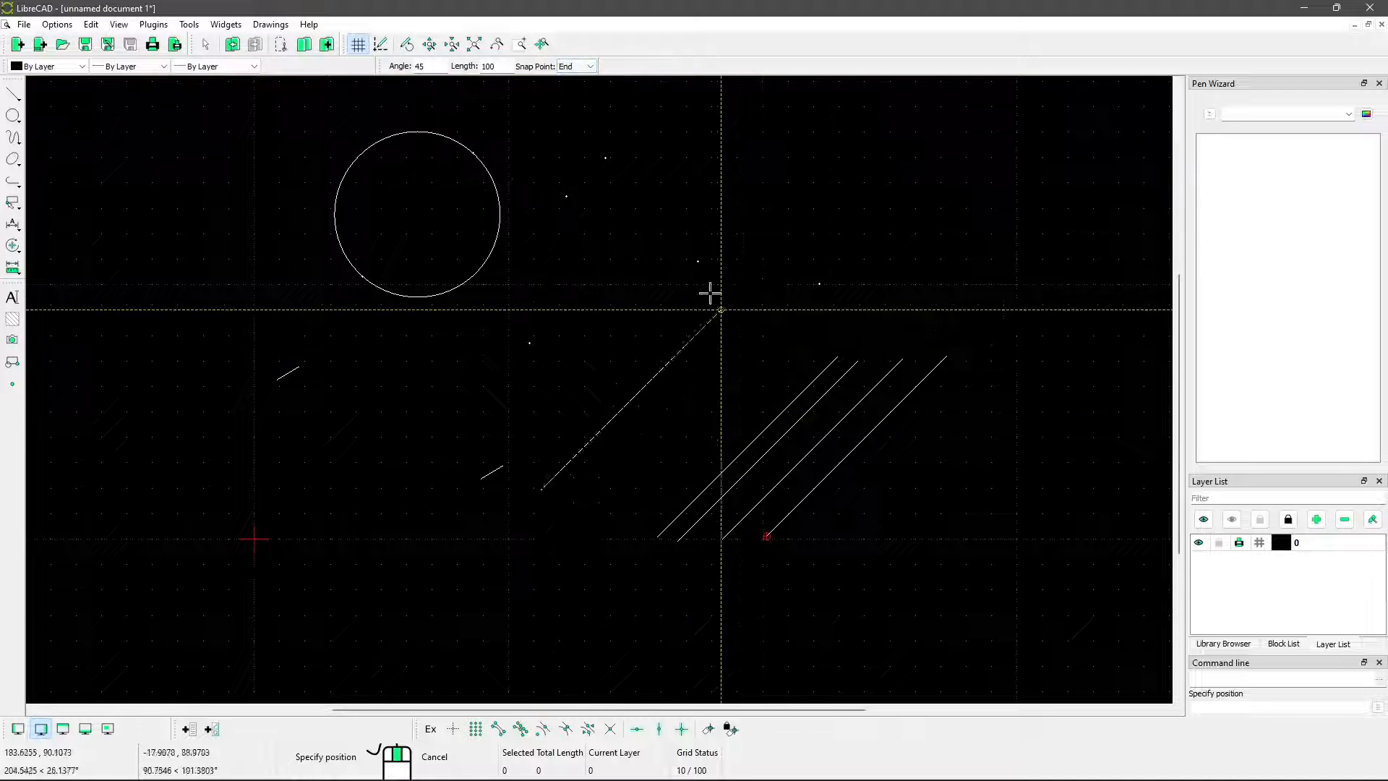
pyautogui.click(582, 67)
pyautogui.click(579, 78)
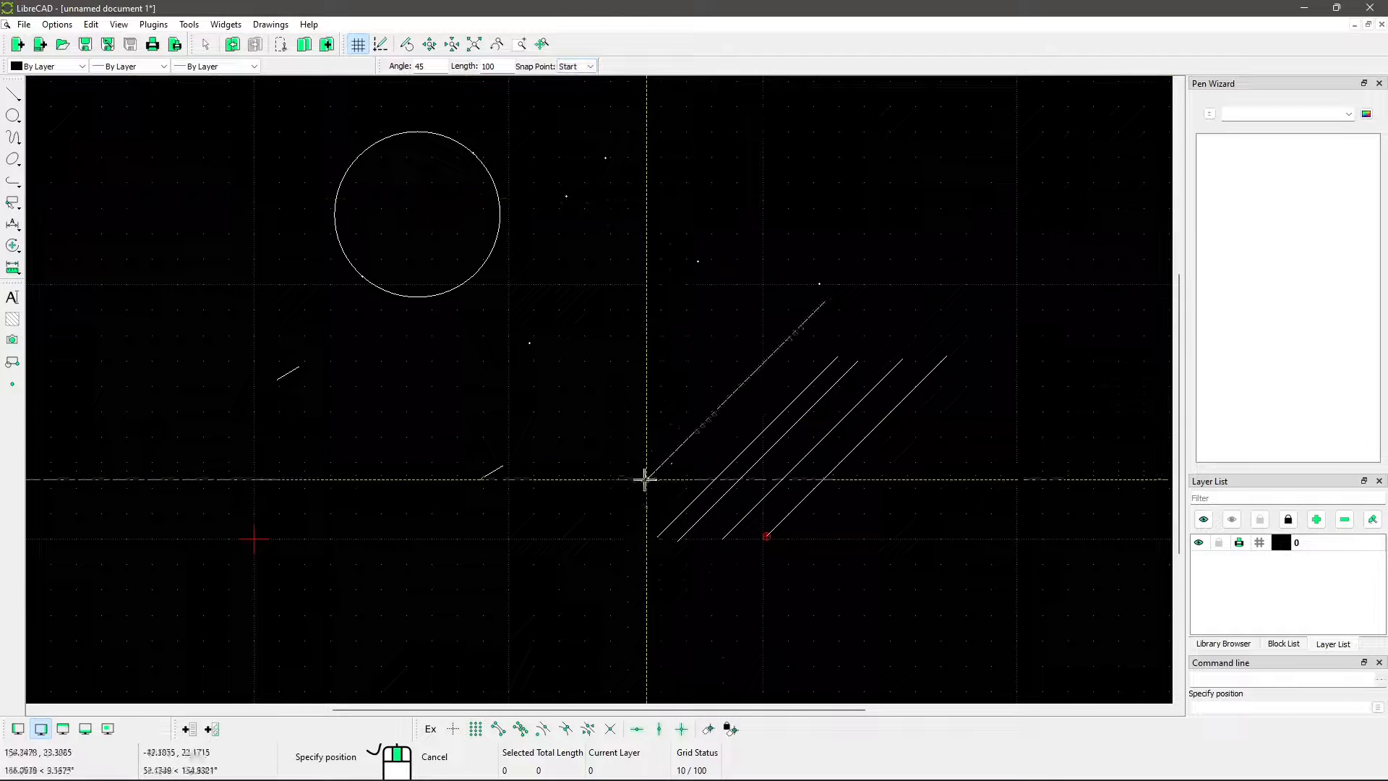
# Place a fifth 45° line of length 100 just to the left of the other four, and end the line command
pyautogui.click(630, 517)
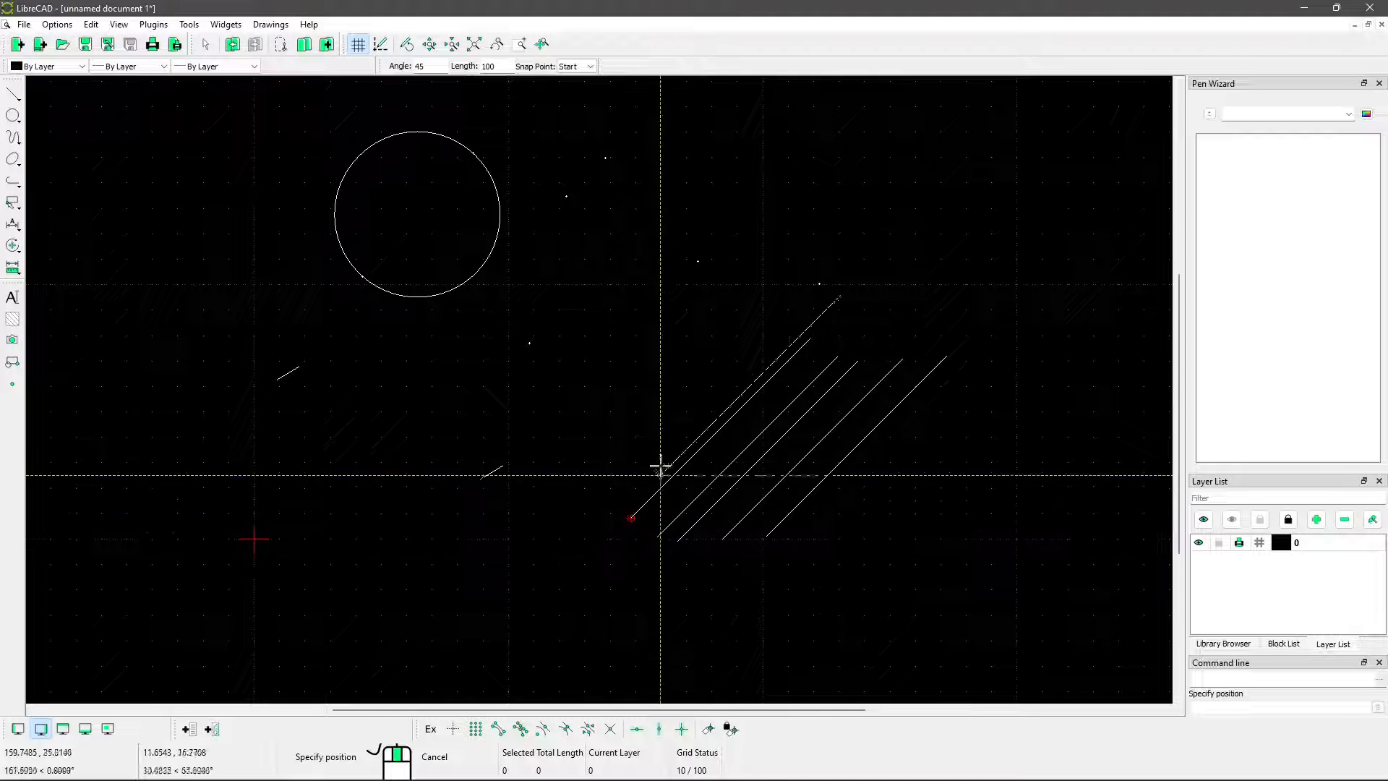
pyautogui.moveTo(671, 430); pyautogui.dragTo(722, 375, button='middle')
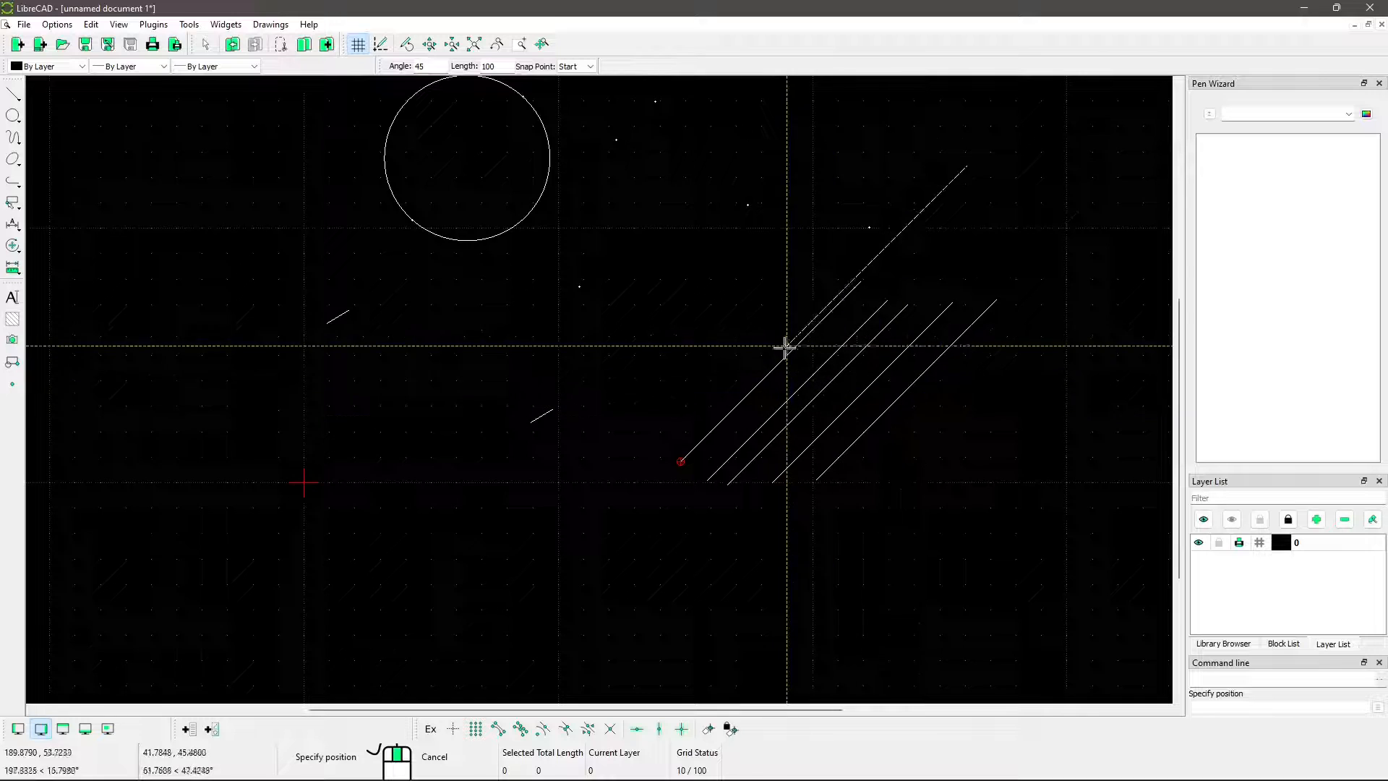
pyautogui.scroll(-2, 635, 440)
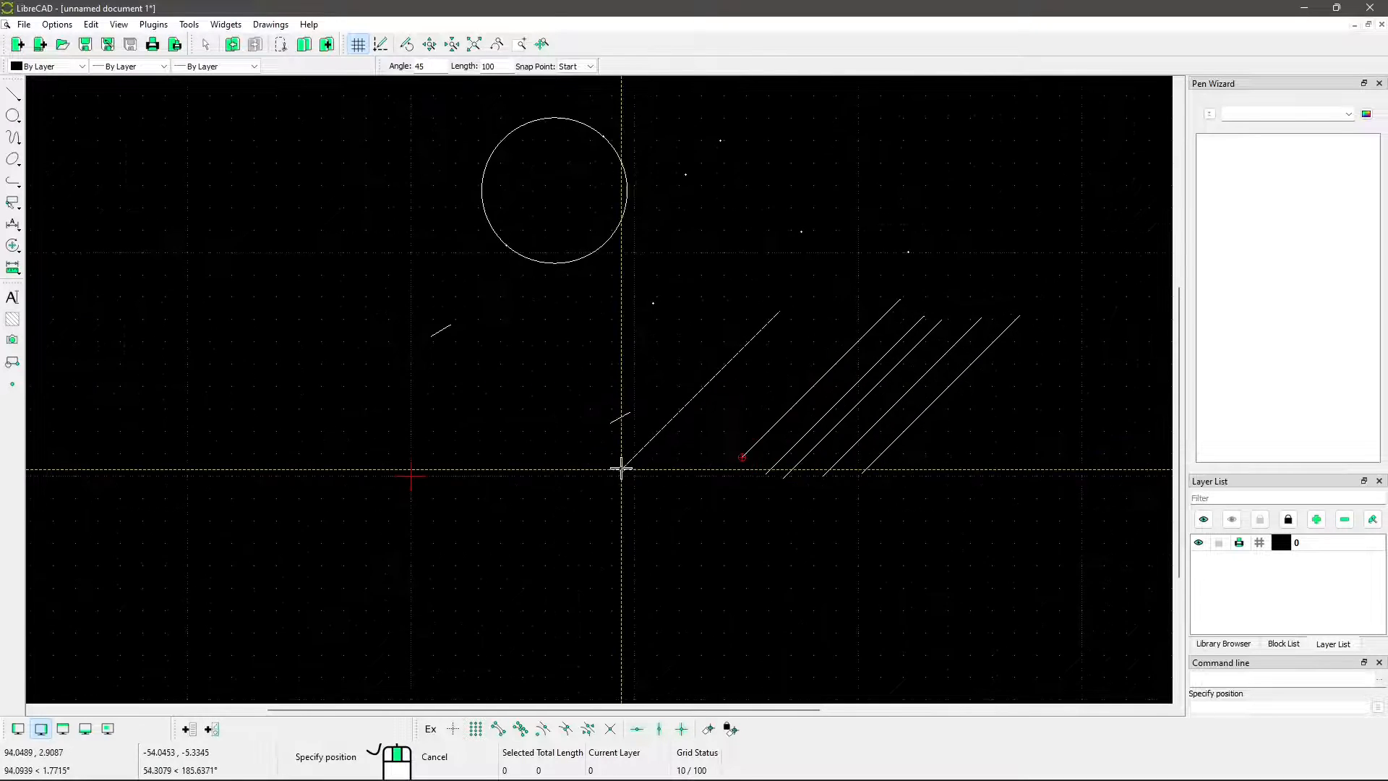
pyautogui.rightClick(711, 449)
# Draw a Horizontal line of length 10 with snap point Start, a short distance above and to the left of the origin
pyautogui.click(16, 92)
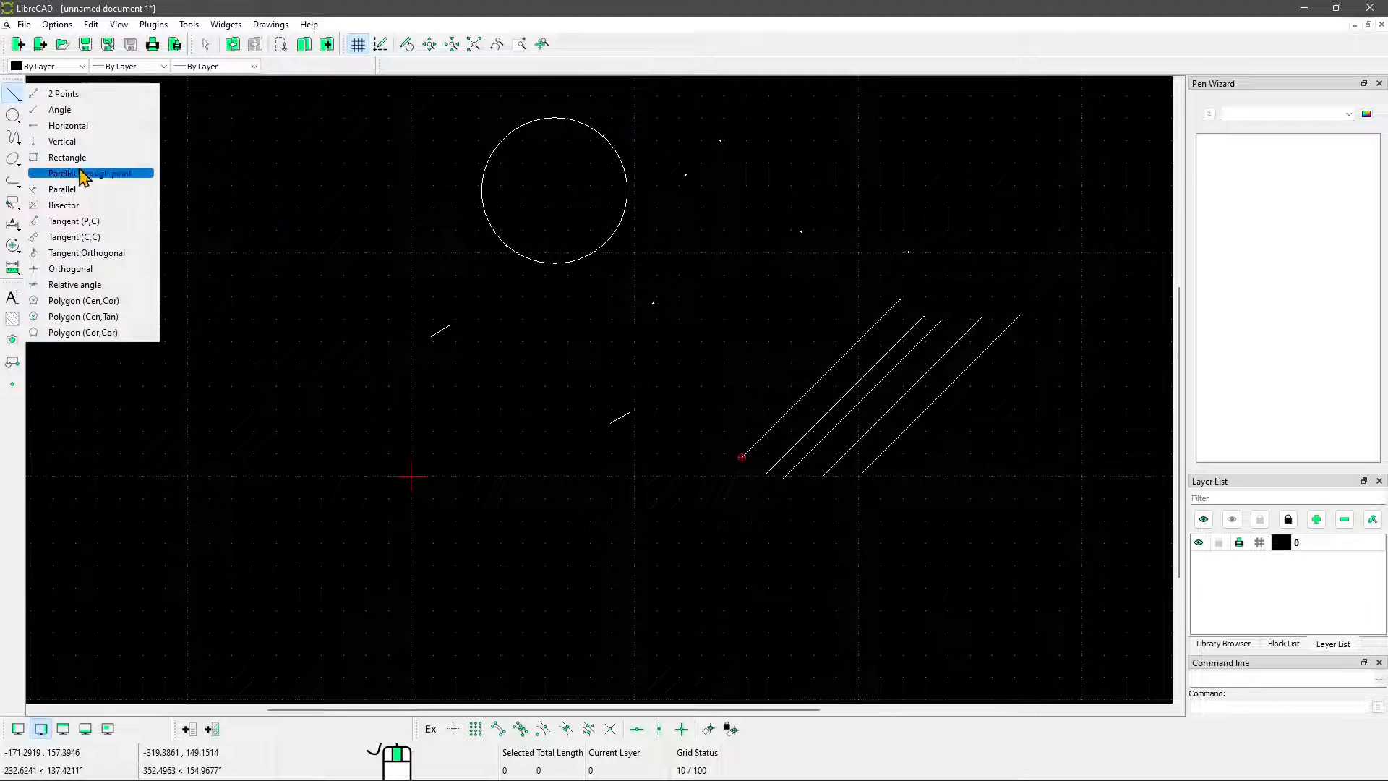
pyautogui.click(67, 131)
pyautogui.moveTo(225, 341); pyautogui.dragTo(282, 323, button='middle')
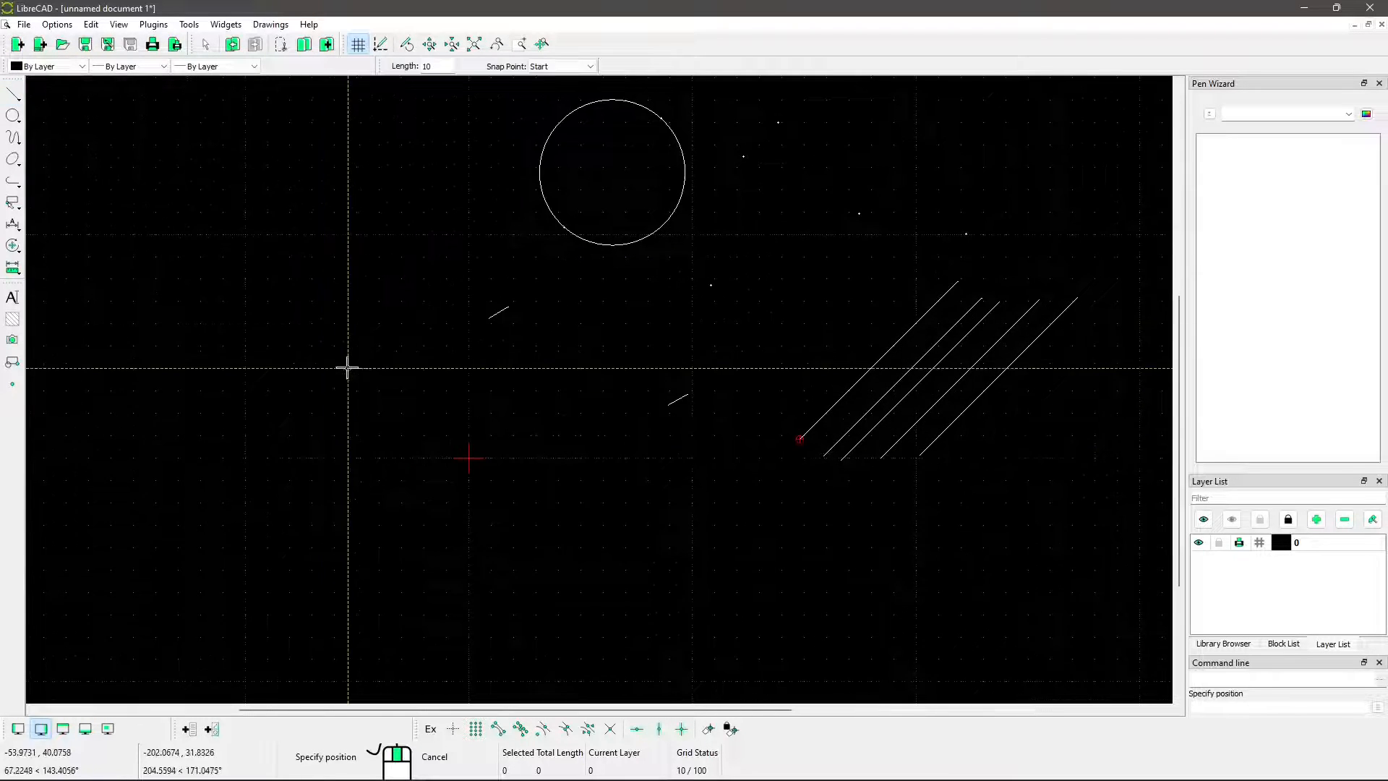
pyautogui.click(389, 401)
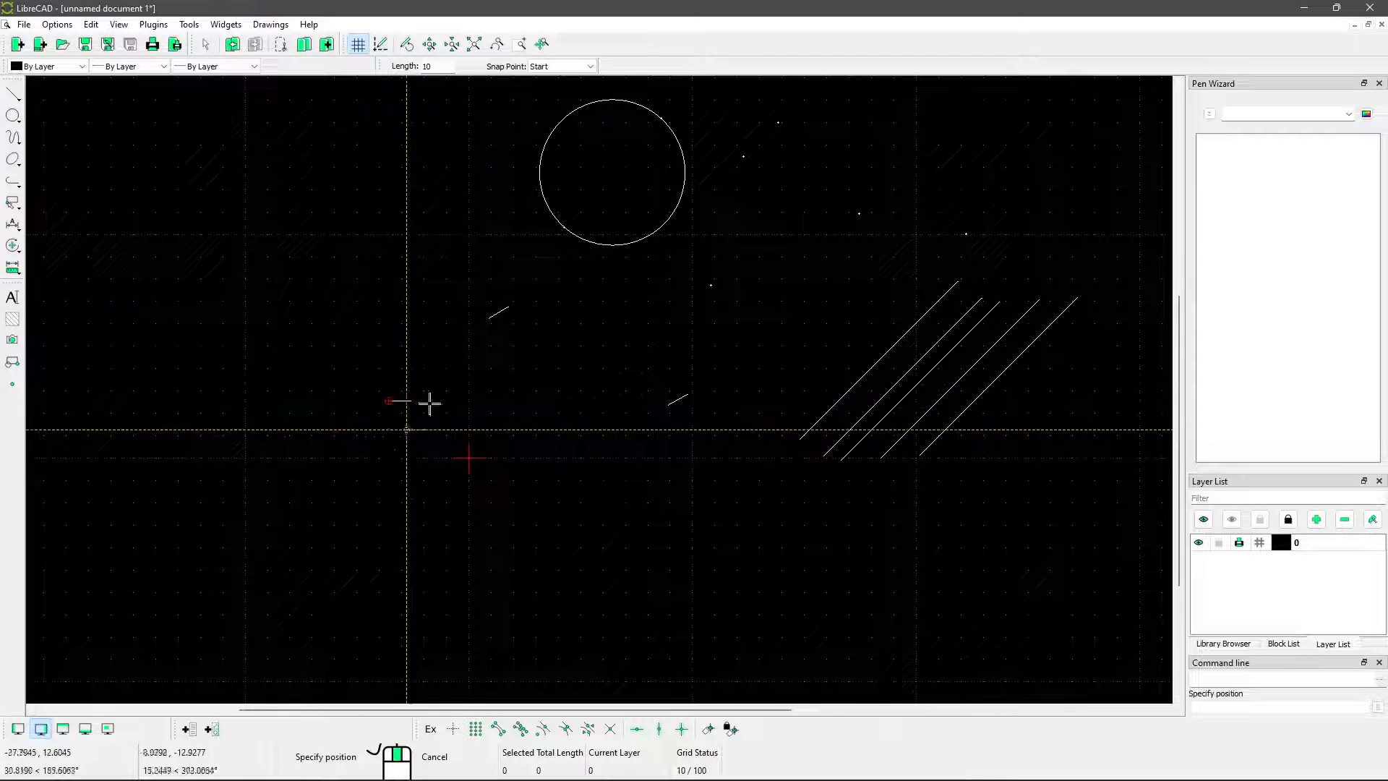
# Draw a Vertical line of length 100 with snap point Start, rising from just left of the short horizontal line
pyautogui.click(13, 96)
pyautogui.scroll(2, 350, 448)
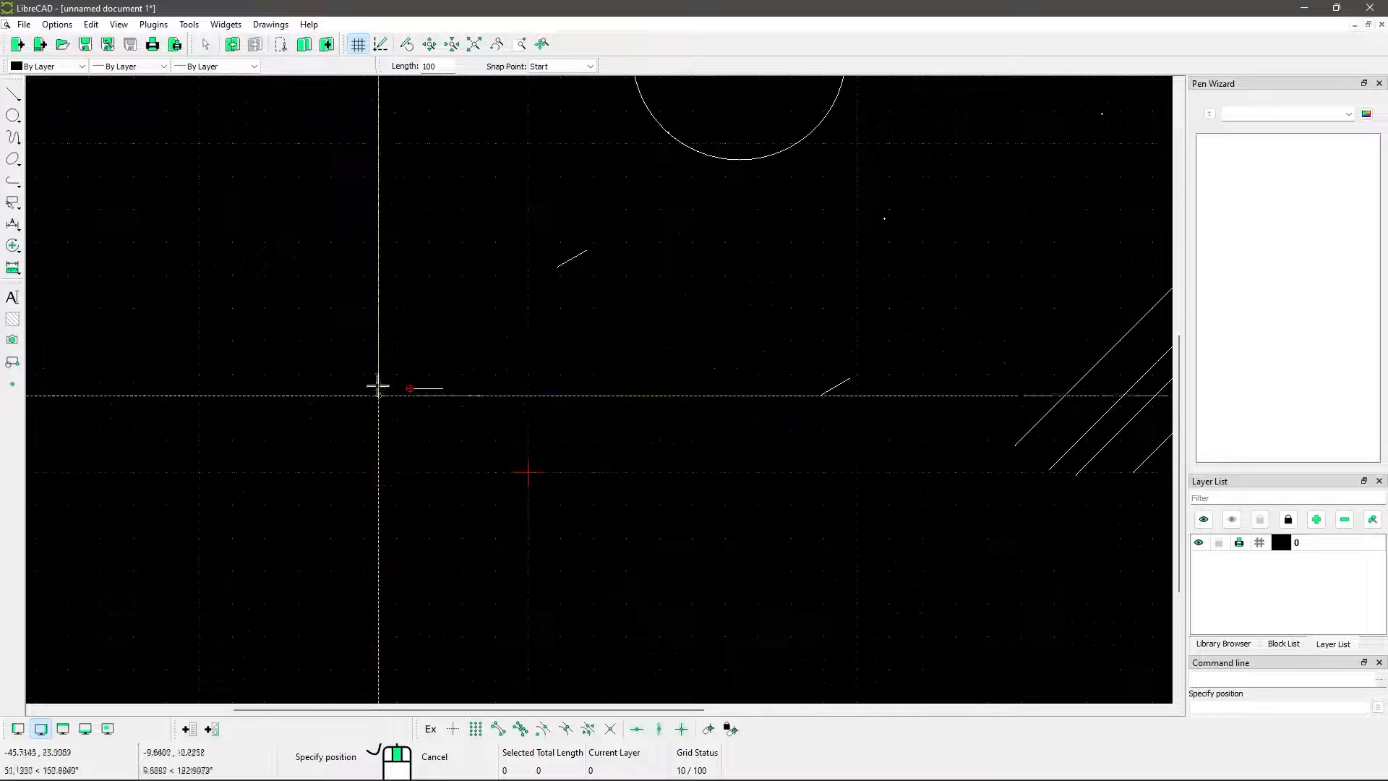
pyautogui.click(377, 384)
pyautogui.scroll(-2, 405, 269)
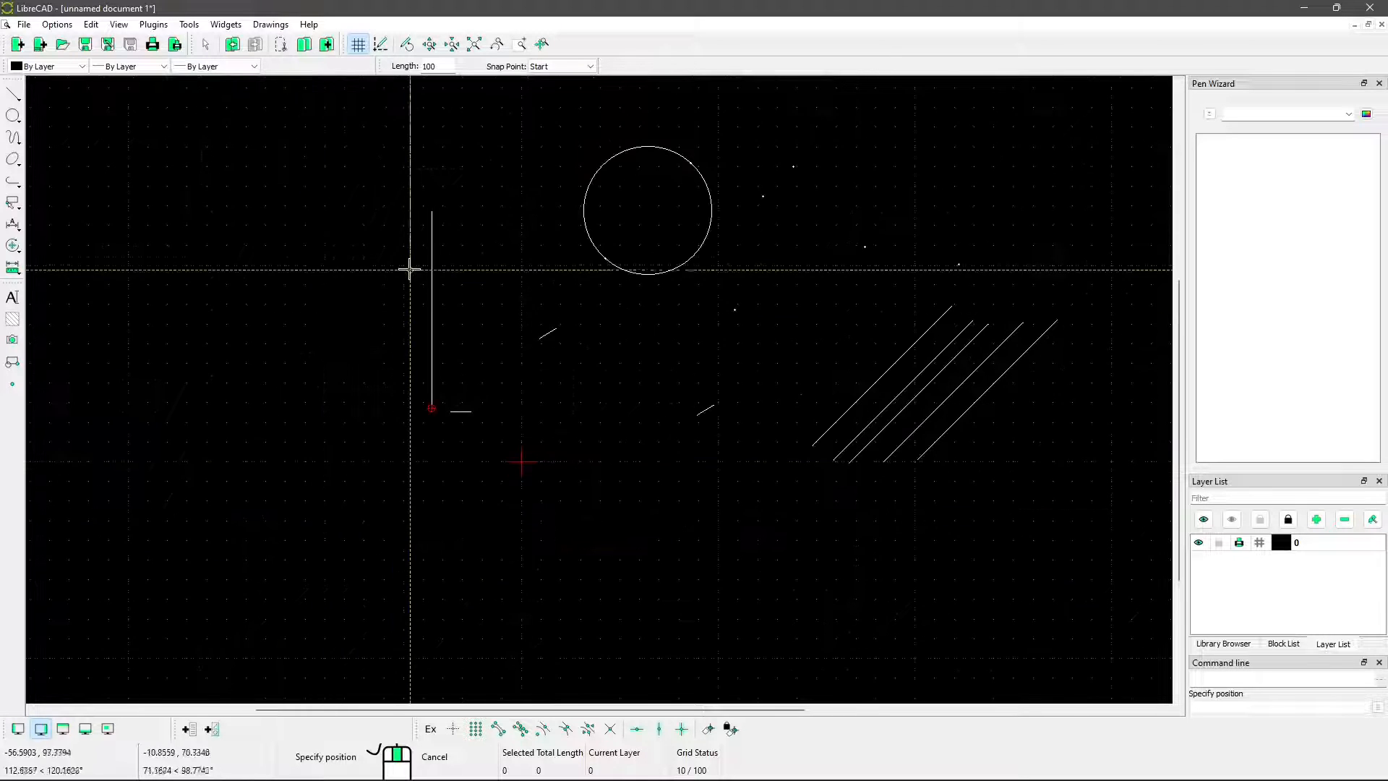
pyautogui.doubleClick(433, 66)
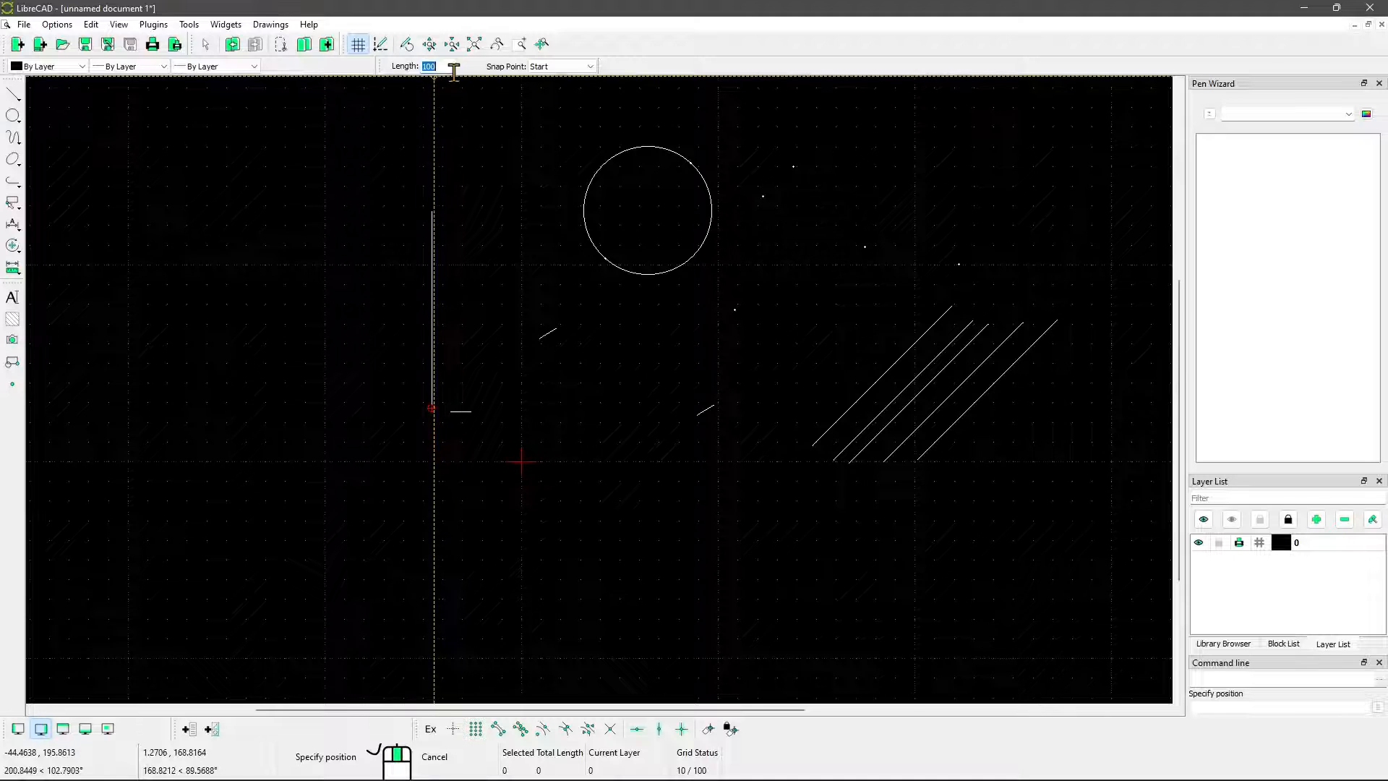
# Draw a rectangle about 80 wide and 94 high to the left of the vertical line
pyautogui.click(13, 95)
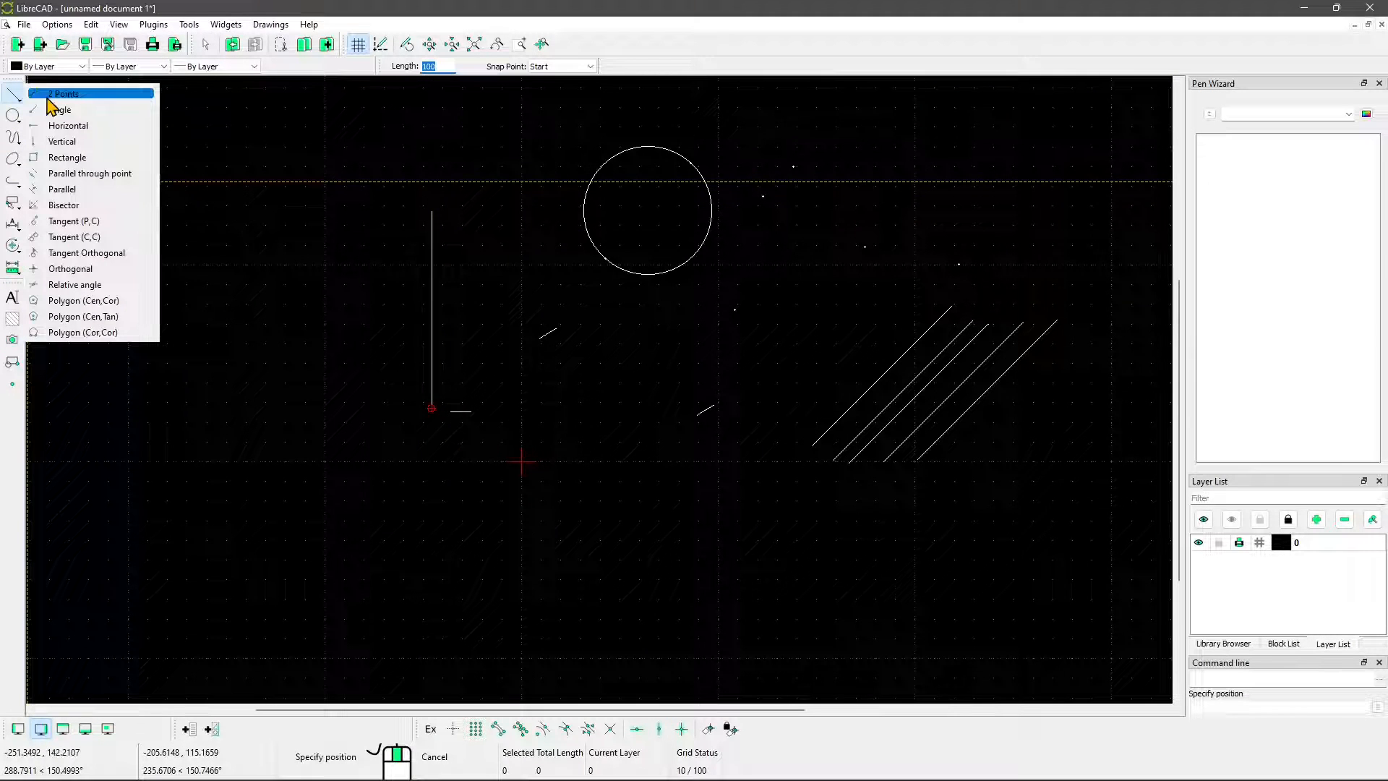
pyautogui.click(69, 158)
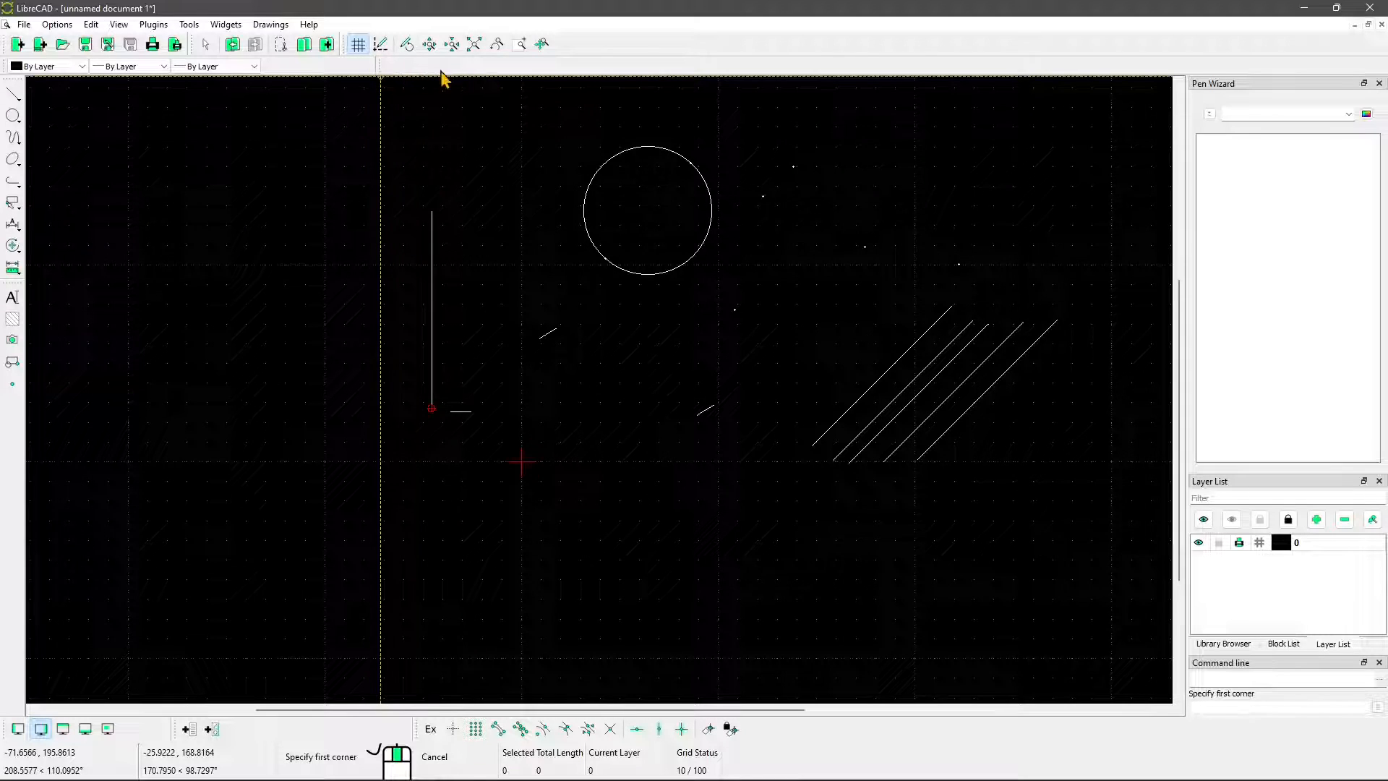
pyautogui.moveTo(207, 329)
pyautogui.mouseDown(button='middle')
pyautogui.moveTo(296, 314)
pyautogui.moveTo(390, 397)
pyautogui.mouseUp(button='middle')
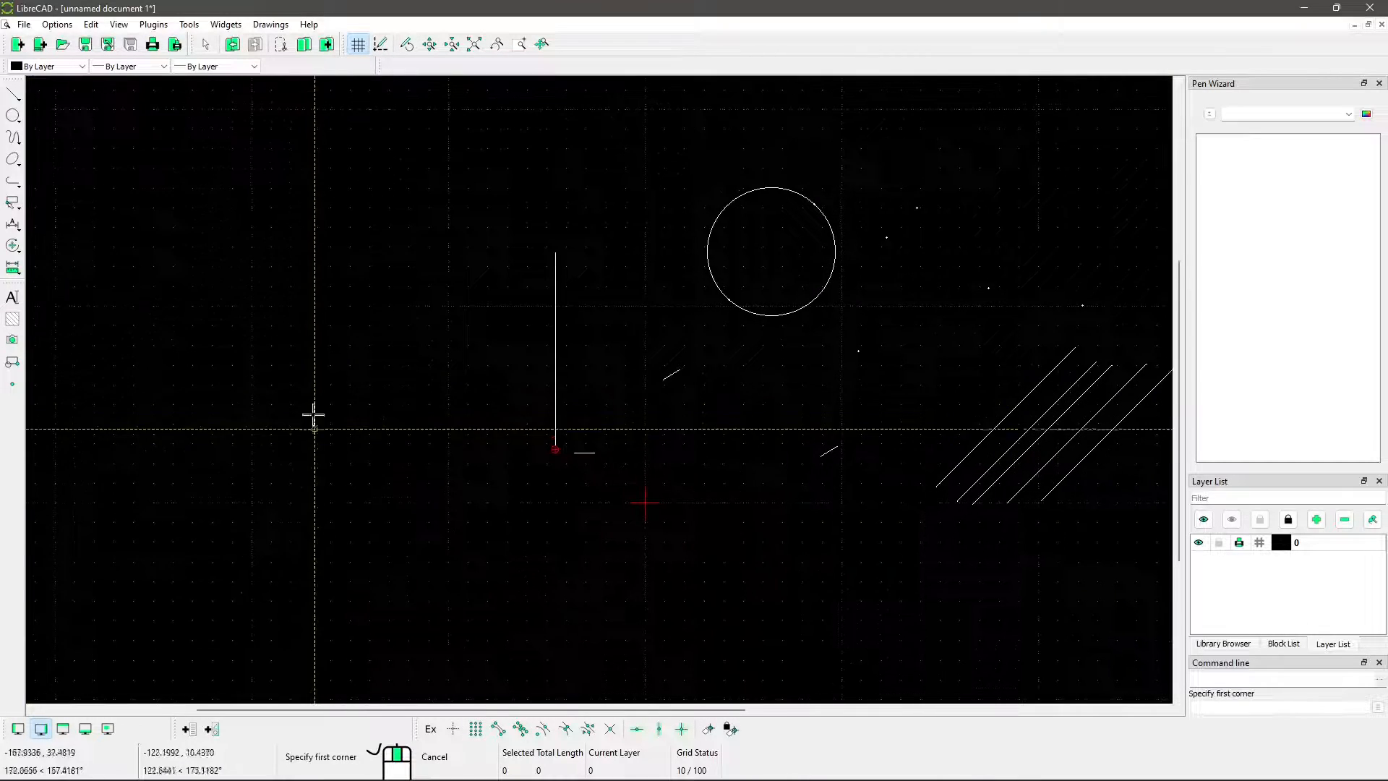
pyautogui.click(298, 266)
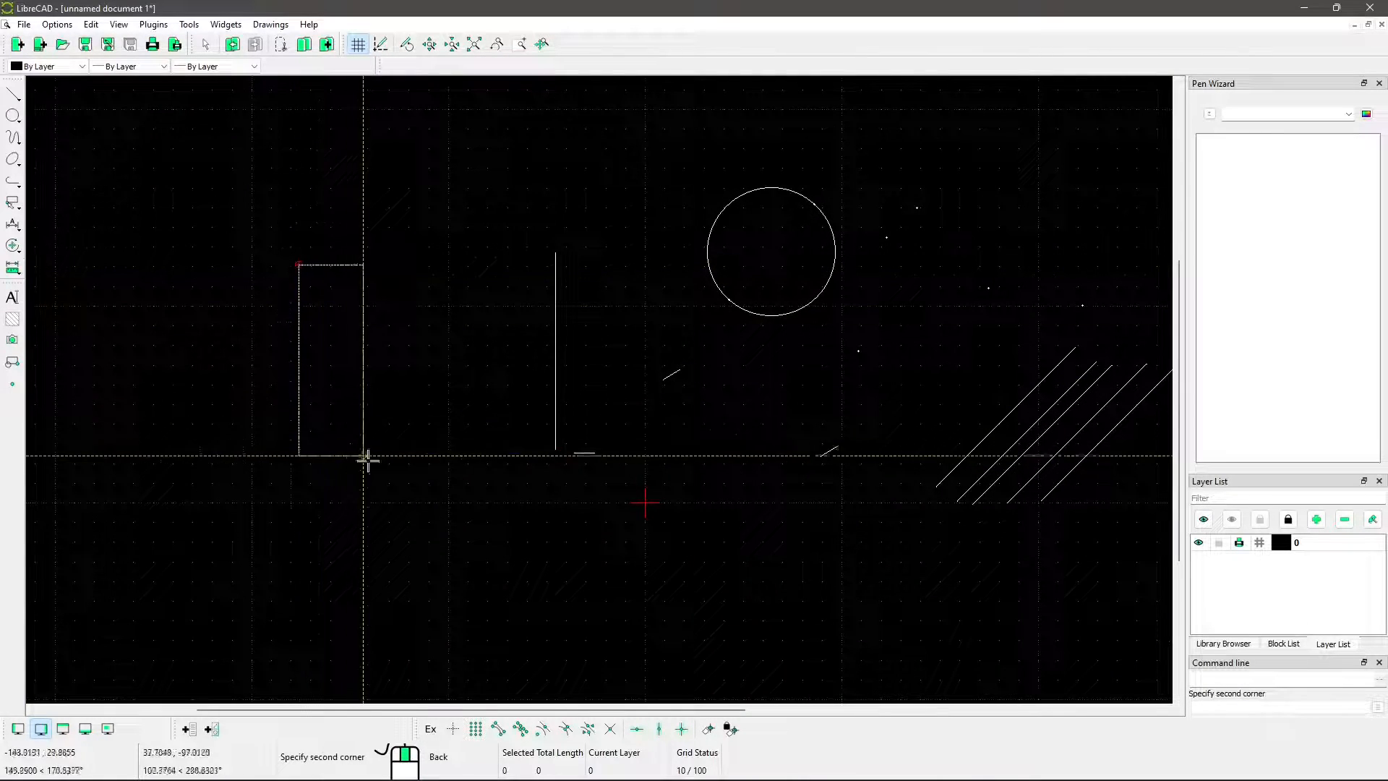
pyautogui.click(456, 450)
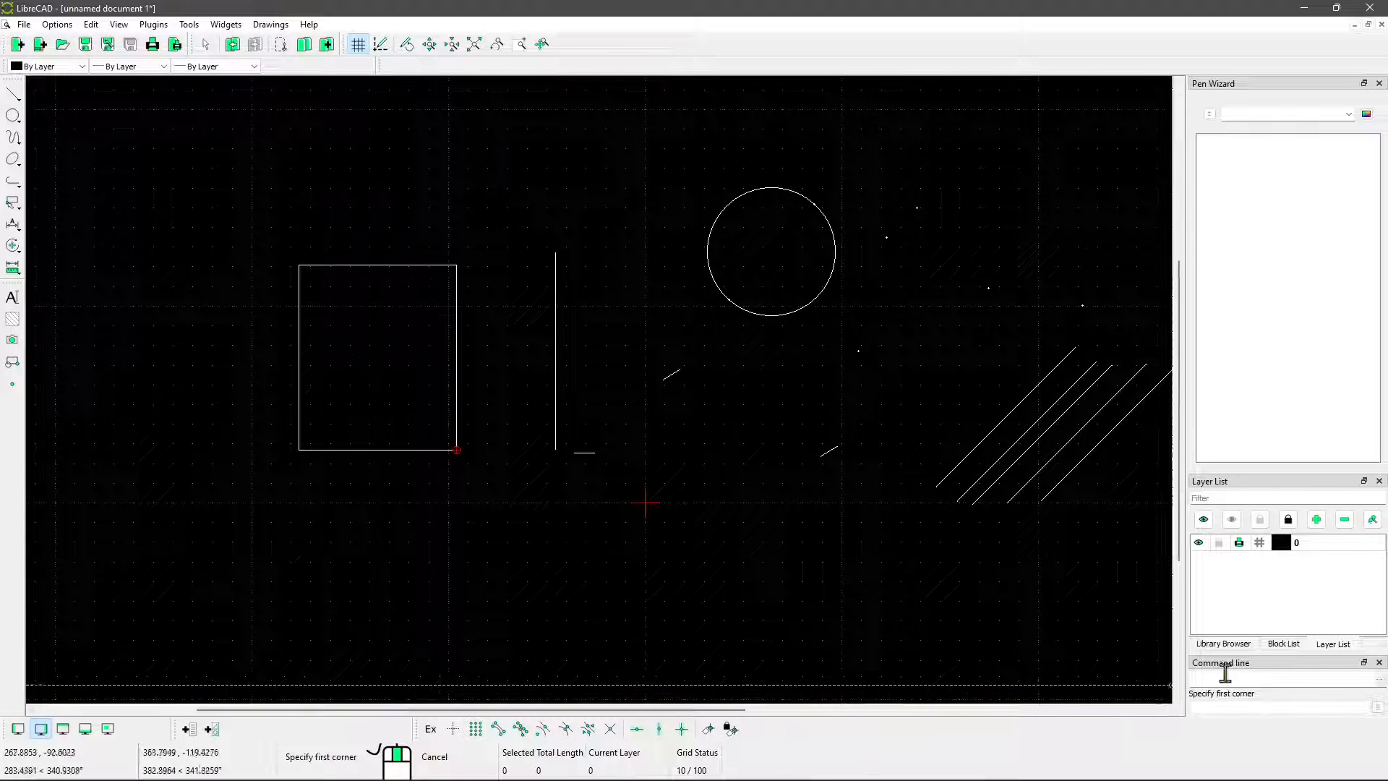
pyautogui.click(13, 94)
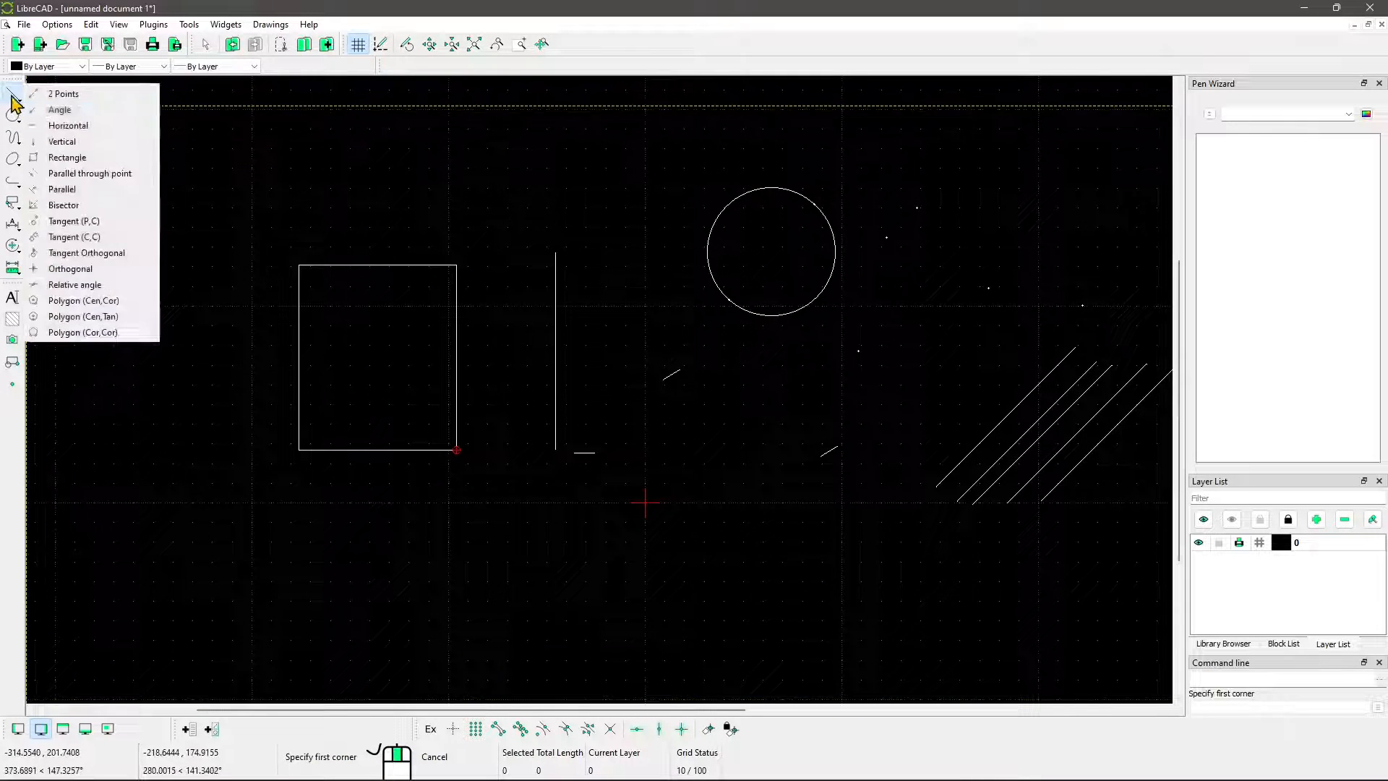
pyautogui.click(71, 174)
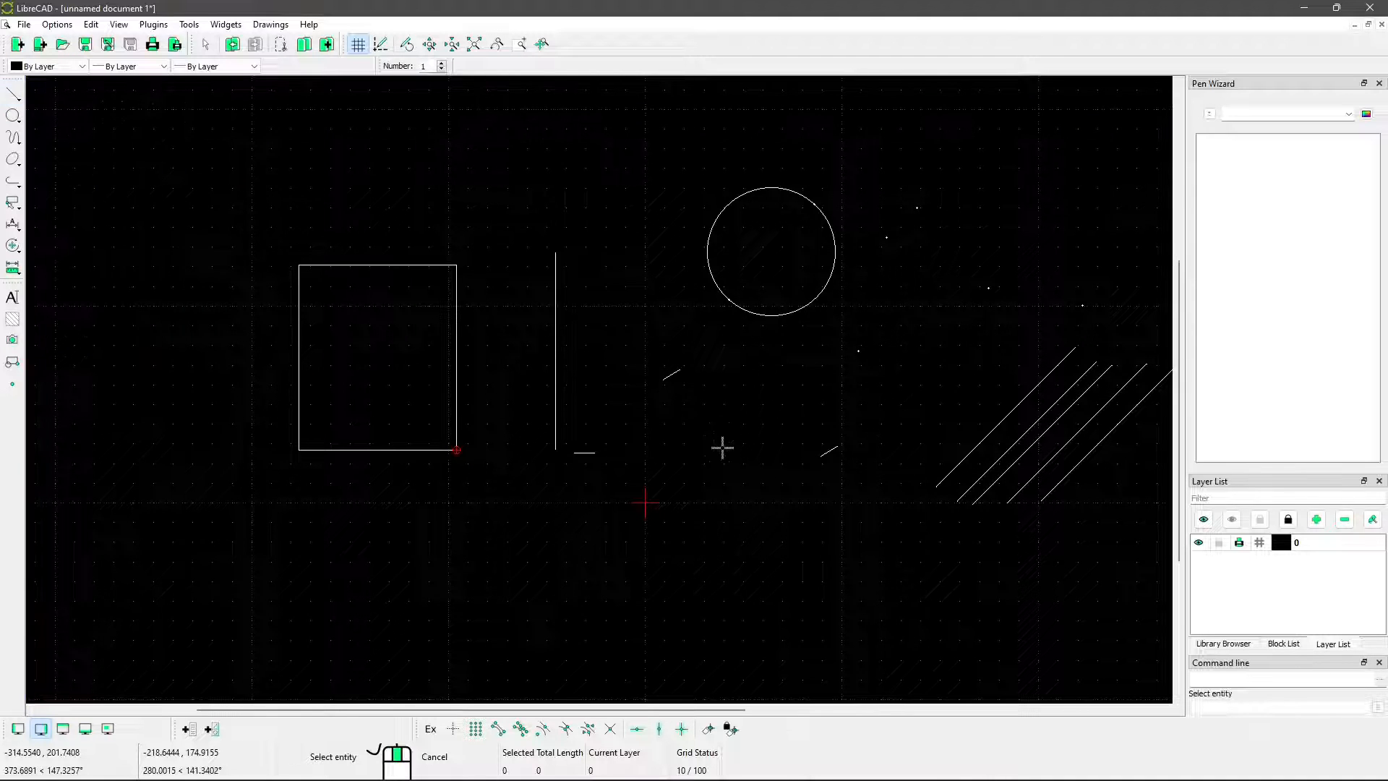
pyautogui.moveTo(722, 448)
pyautogui.mouseDown(button='middle')
pyautogui.moveTo(660, 376)
pyautogui.moveTo(557, 354)
pyautogui.moveTo(674, 411)
pyautogui.moveTo(691, 459)
pyautogui.mouseUp(button='middle')
# Draw a triangle above the rectangle with the 2 Points line by placing three corners and using the close option, and end the command
pyautogui.click(14, 95)
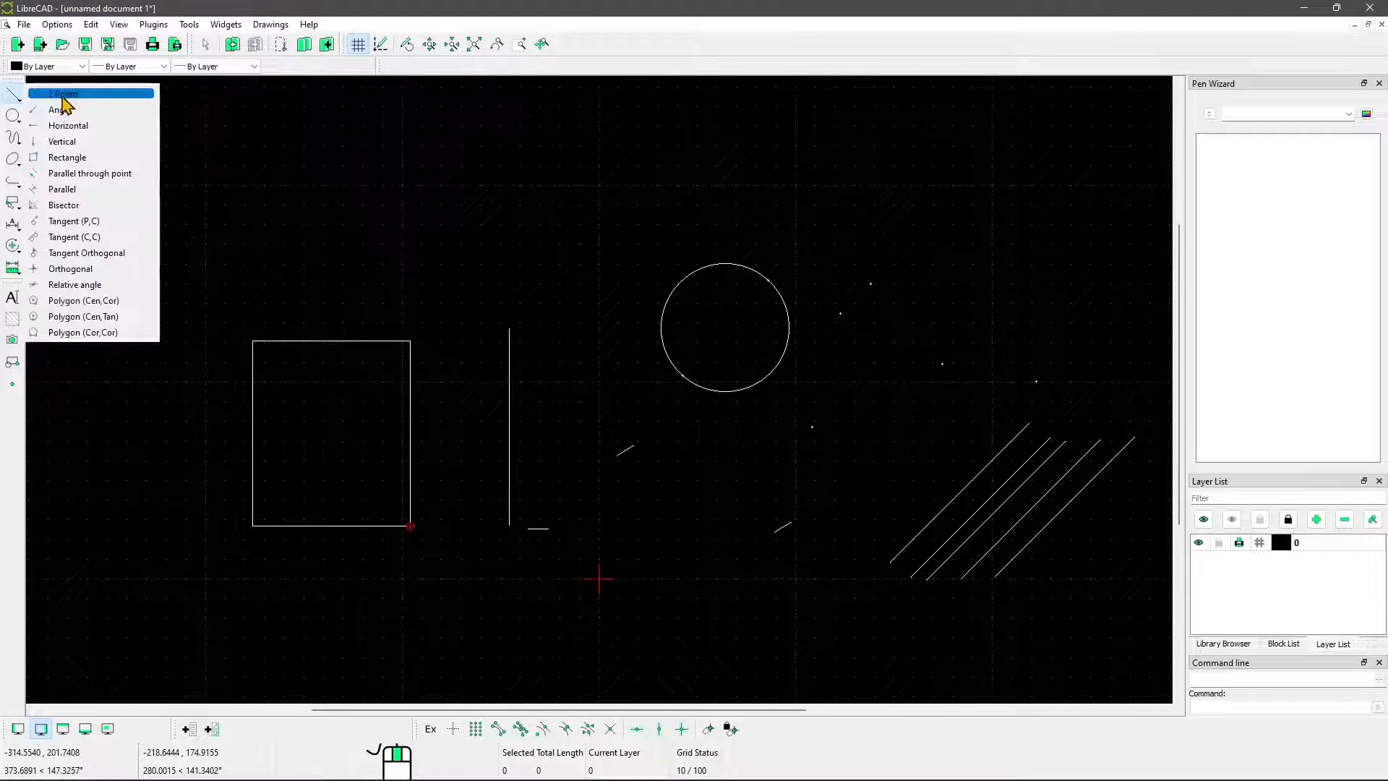
pyautogui.click(64, 95)
pyautogui.click(222, 191)
pyautogui.click(374, 104)
pyautogui.click(483, 180)
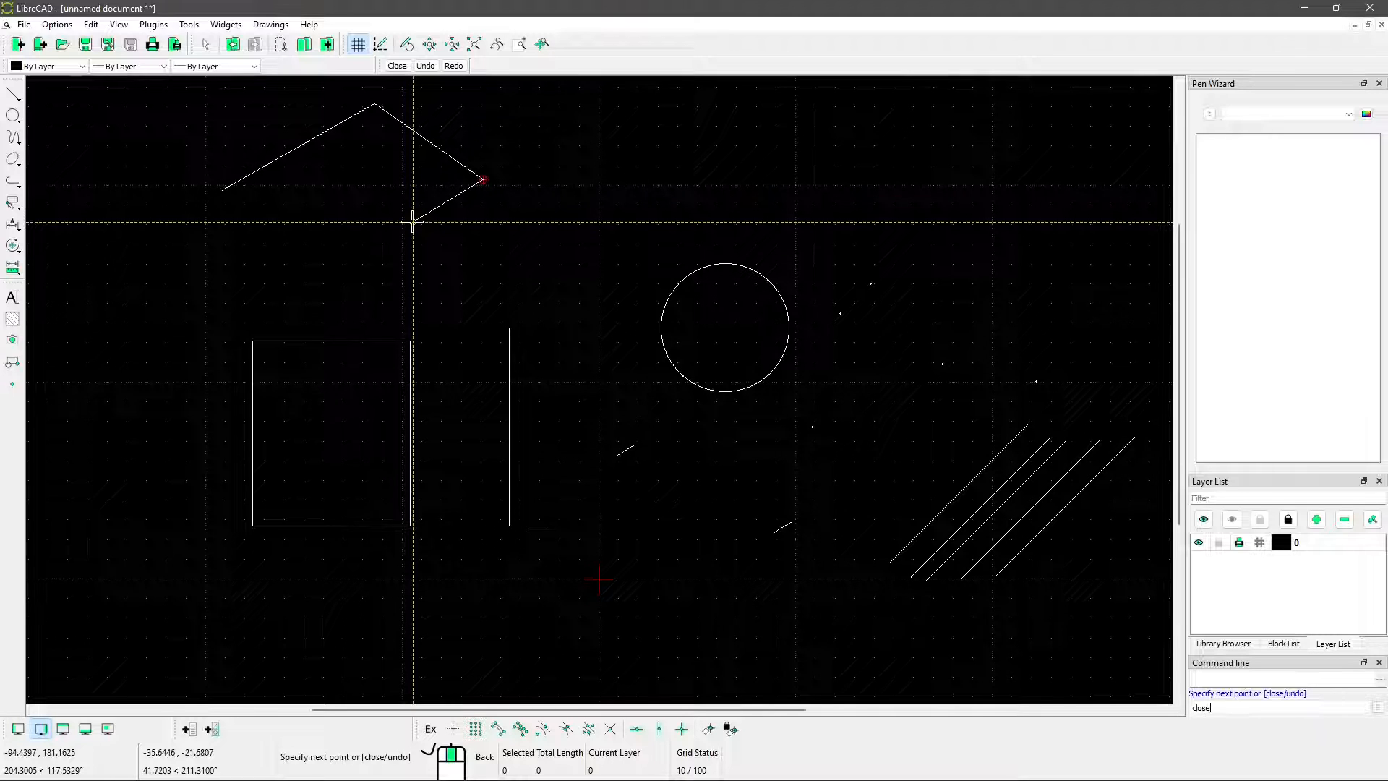
pyautogui.press('Return')
pyautogui.rightClick(413, 222)
# Select all three sides of the triangle with a selection window, and clear the selection
pyautogui.moveTo(264, 194); pyautogui.dragTo(330, 266, button='middle')
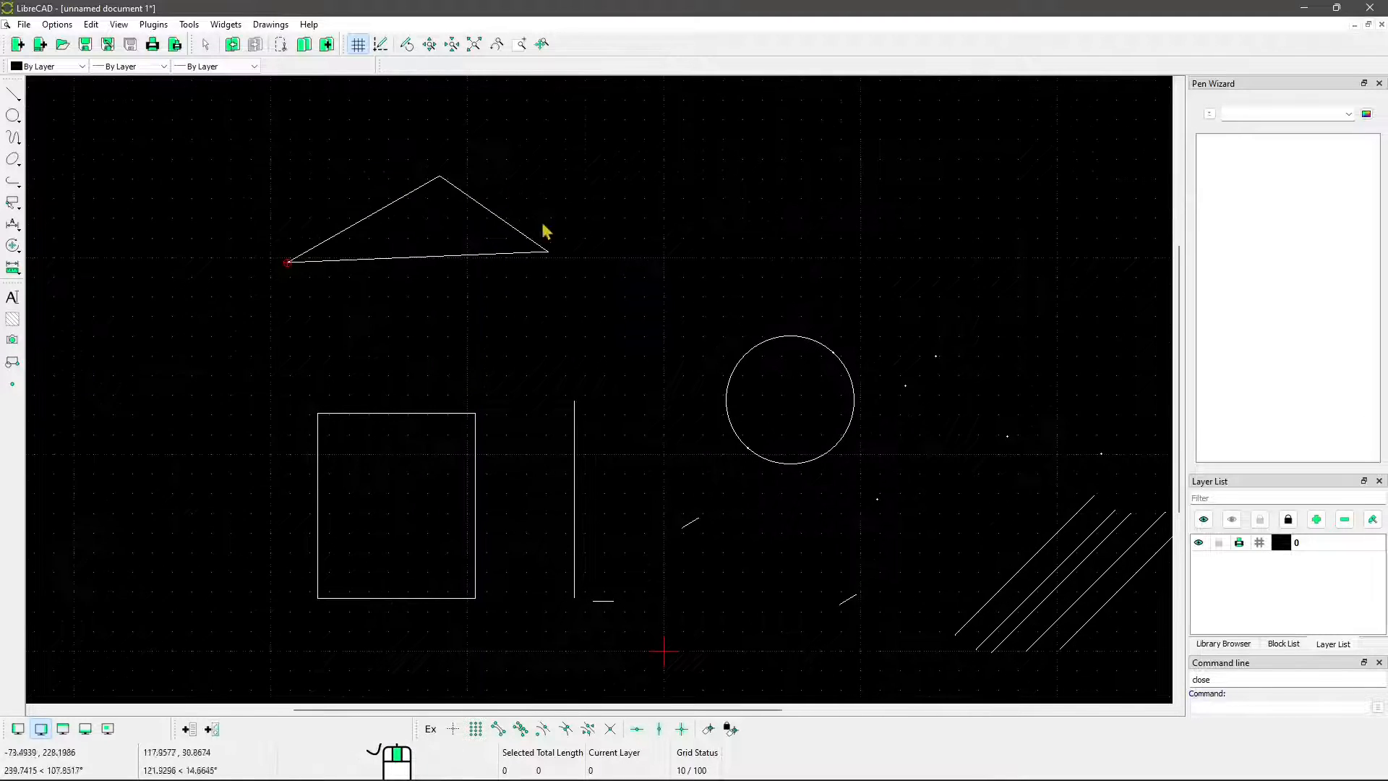
pyautogui.moveTo(220, 134); pyautogui.dragTo(595, 288)
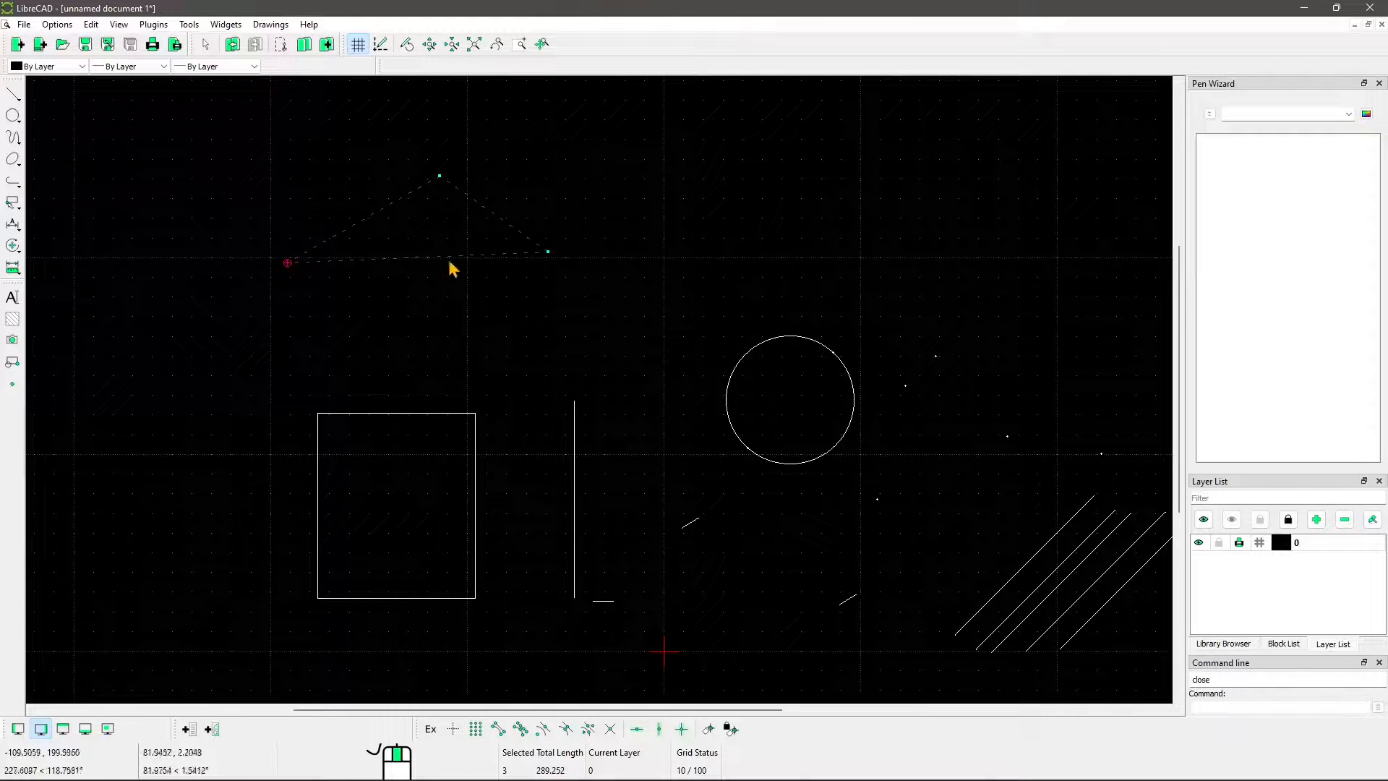
pyautogui.press('Escape')
pyautogui.moveTo(383, 223); pyautogui.dragTo(418, 235, button='middle')
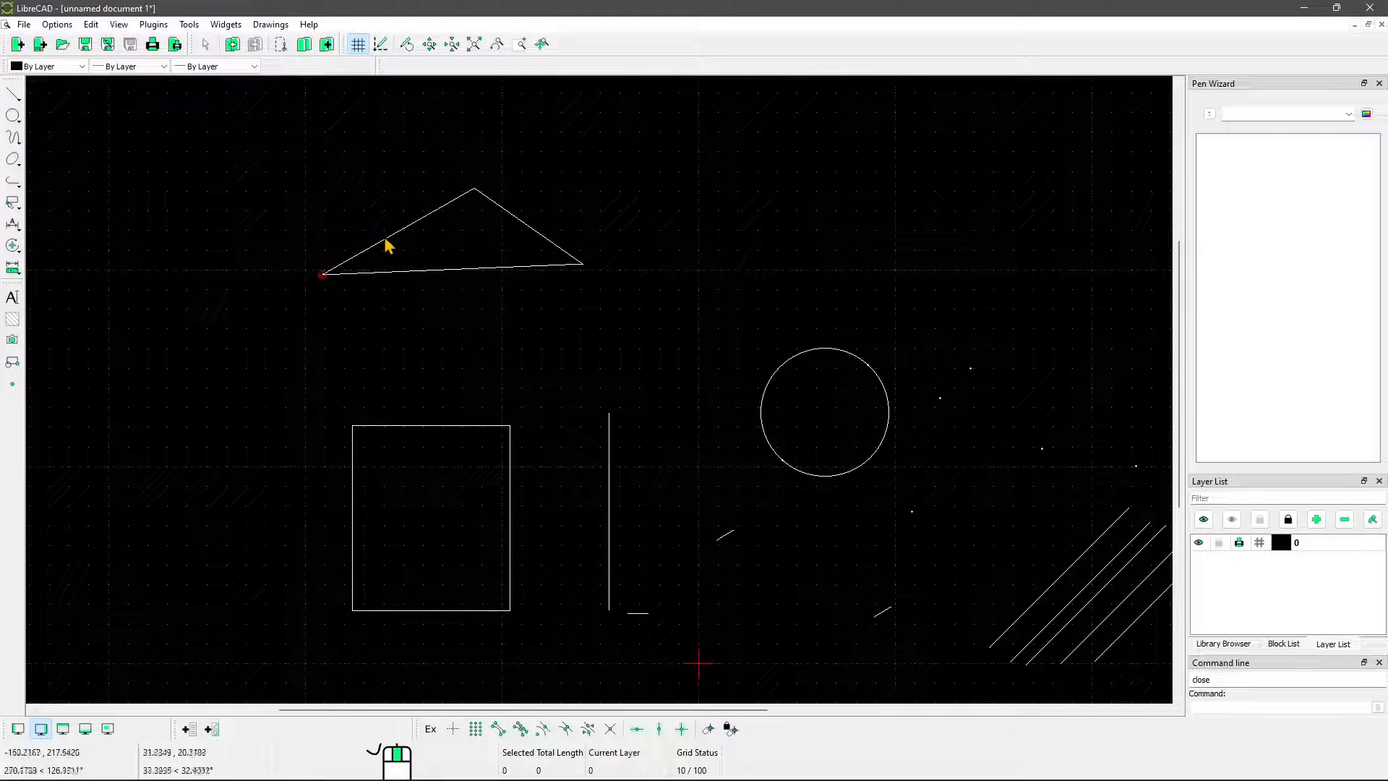
pyautogui.click(15, 94)
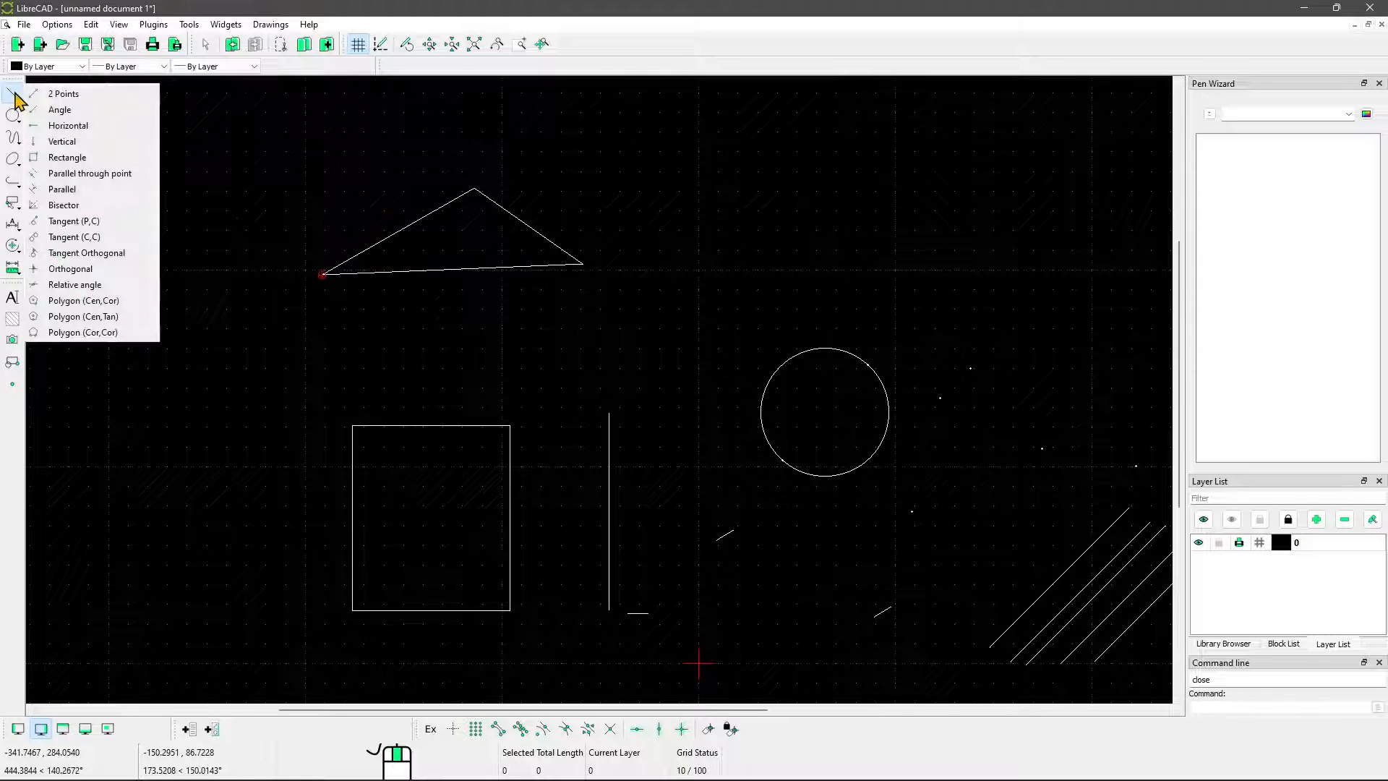
pyautogui.click(61, 189)
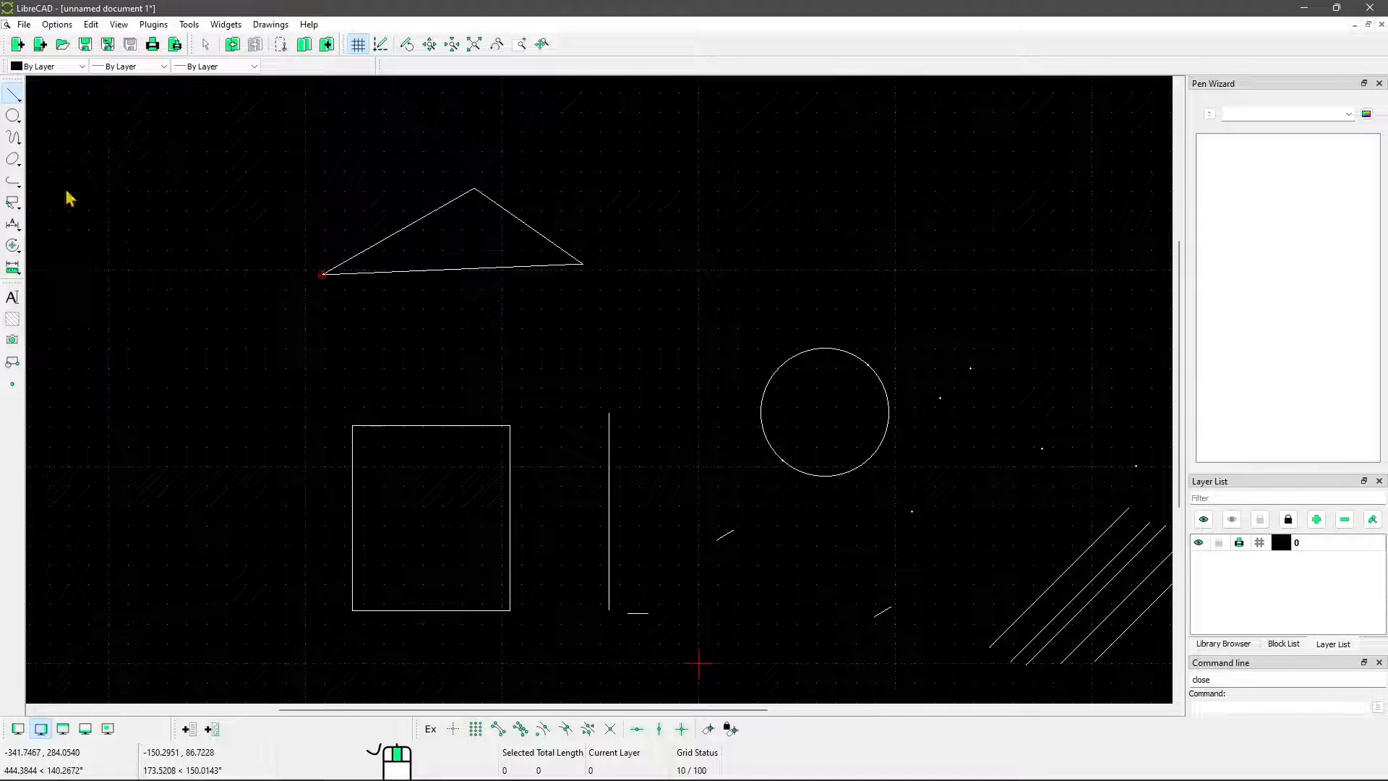
pyautogui.press('Escape')
# Draw four successive Parallel lines outward from the triangle's upper-right side at a distance of 20, one at a time
pyautogui.click(14, 95)
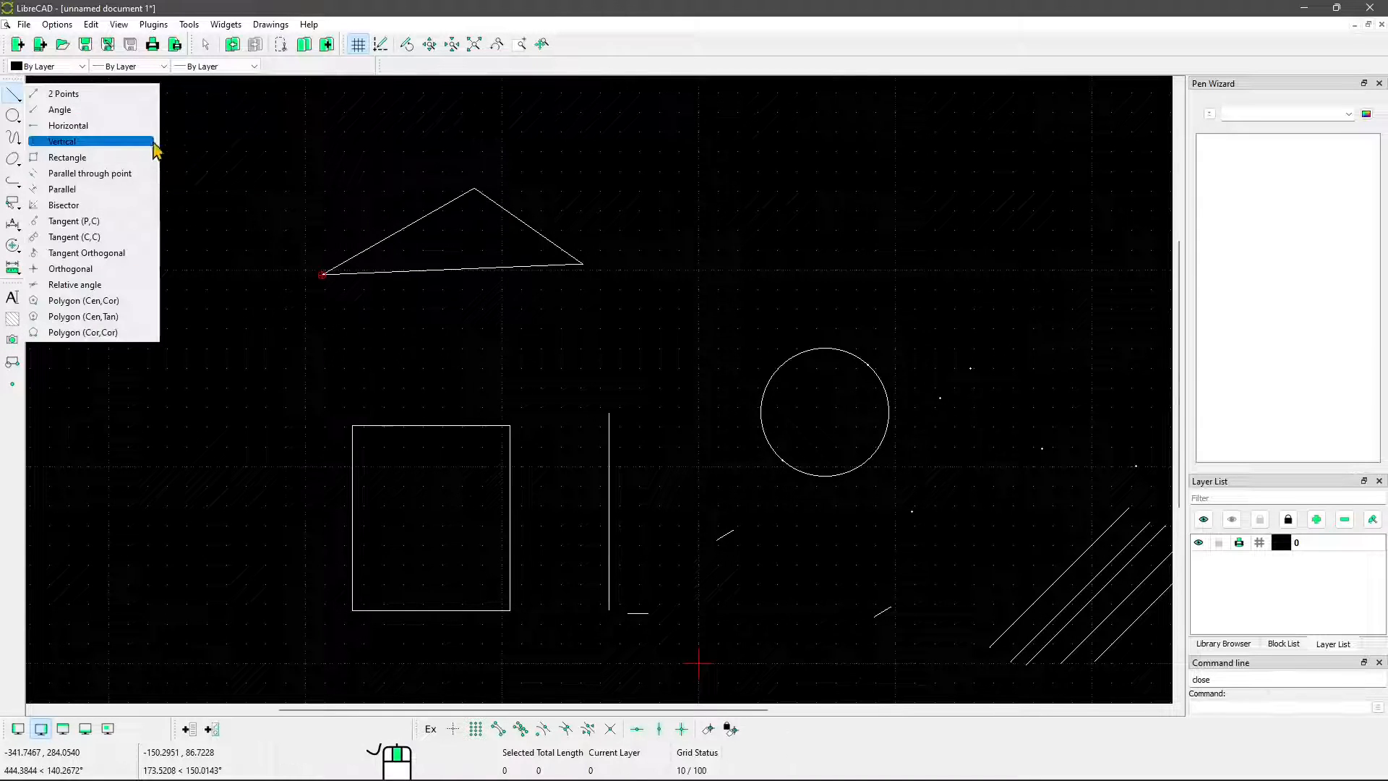
pyautogui.click(63, 189)
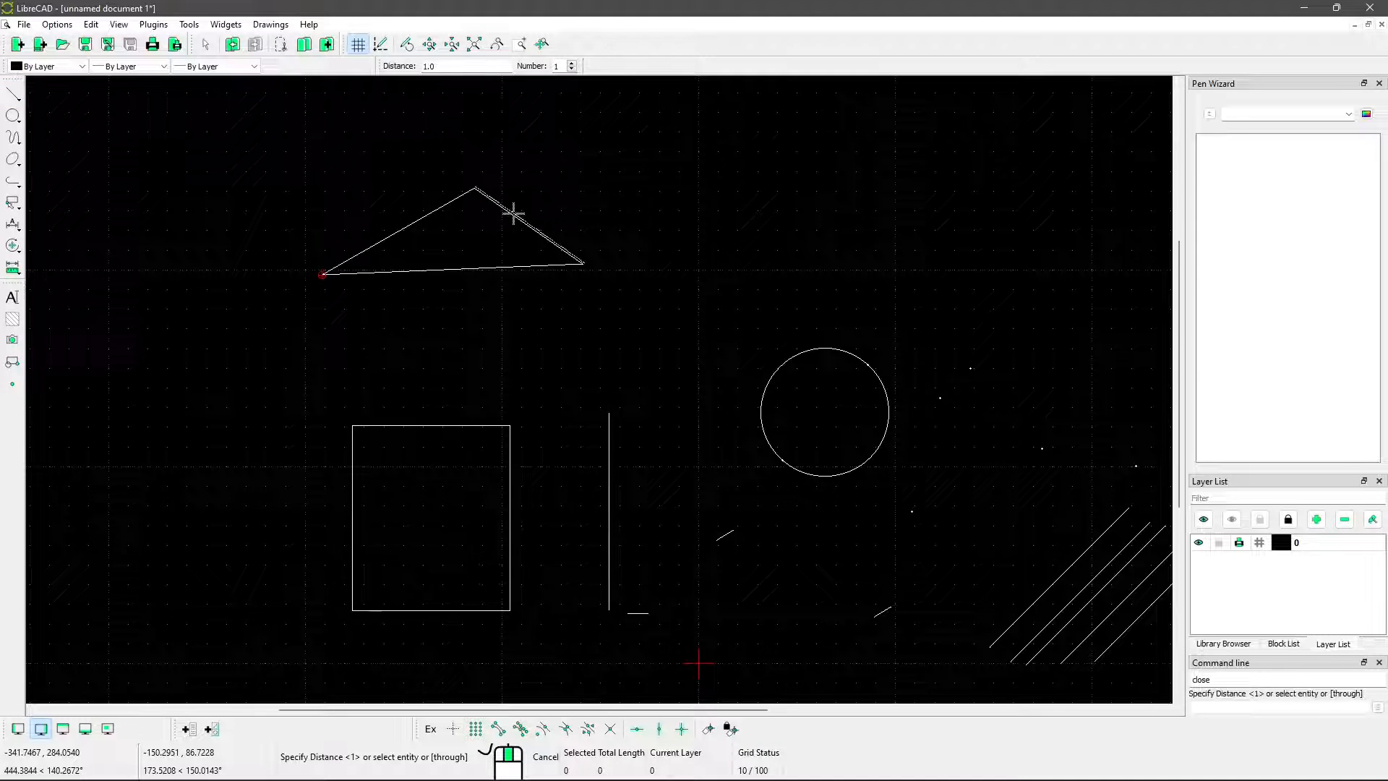
pyautogui.scroll(5, 511, 211)
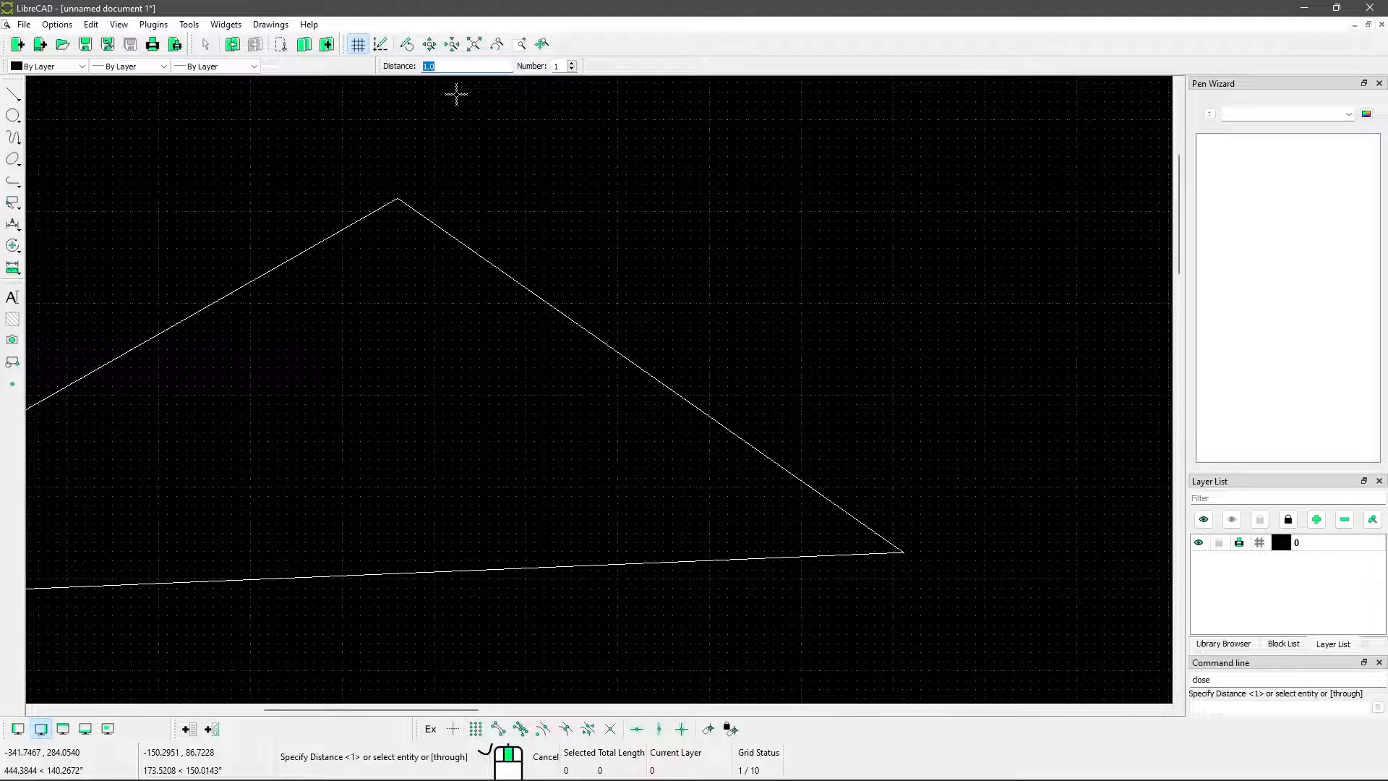
pyautogui.click(514, 276)
pyautogui.scroll(-1, 516, 343)
pyautogui.scroll(-1, 506, 318)
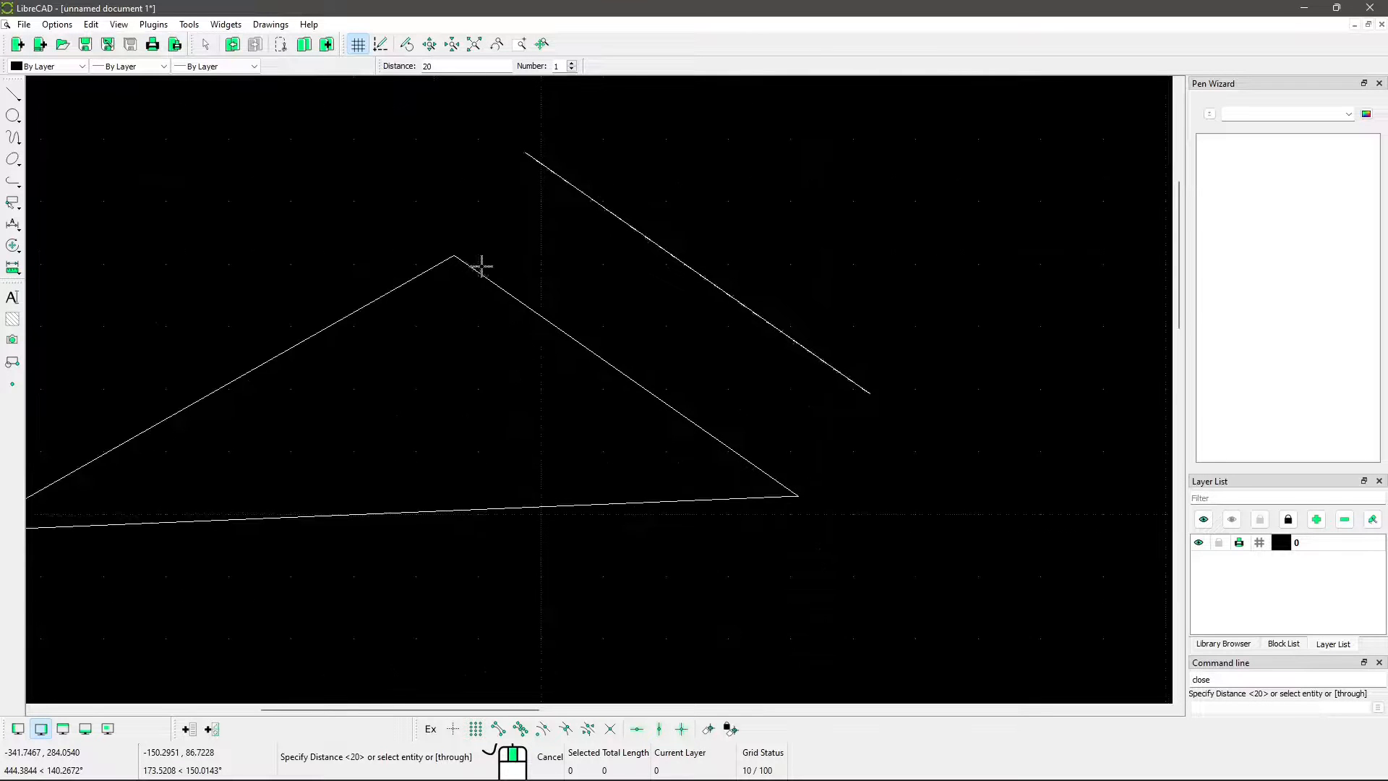
pyautogui.scroll(-1, 473, 370)
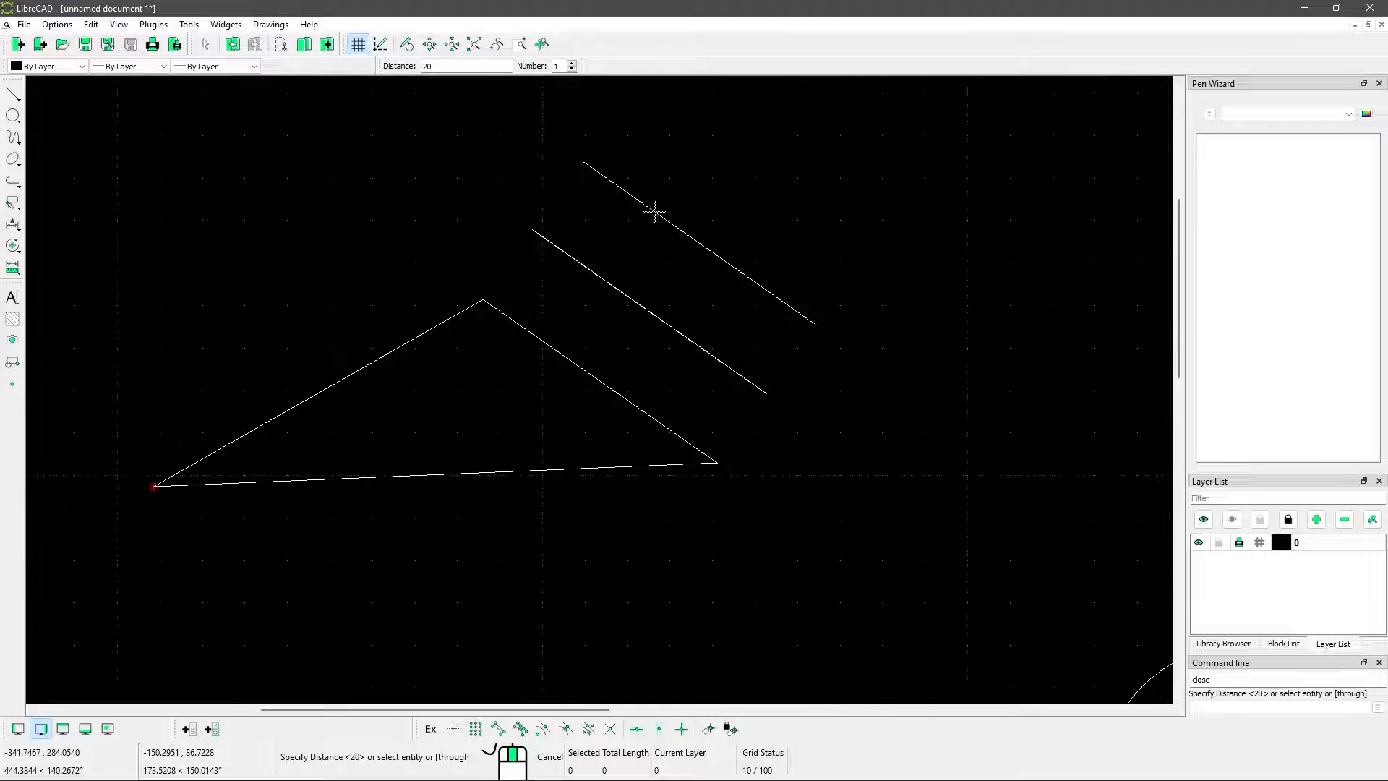
pyautogui.click(655, 211)
pyautogui.moveTo(643, 261); pyautogui.dragTo(463, 411, button='middle')
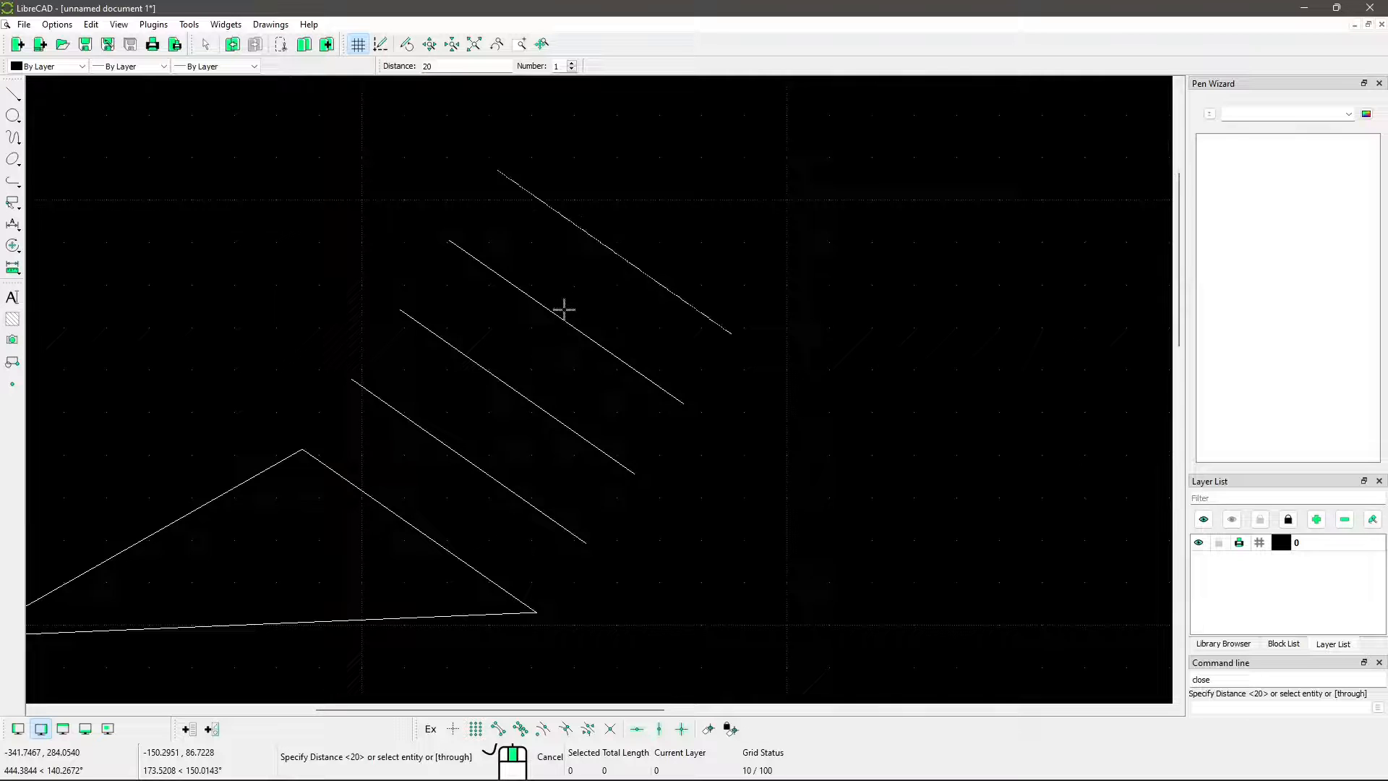
pyautogui.scroll(-4, 593, 370)
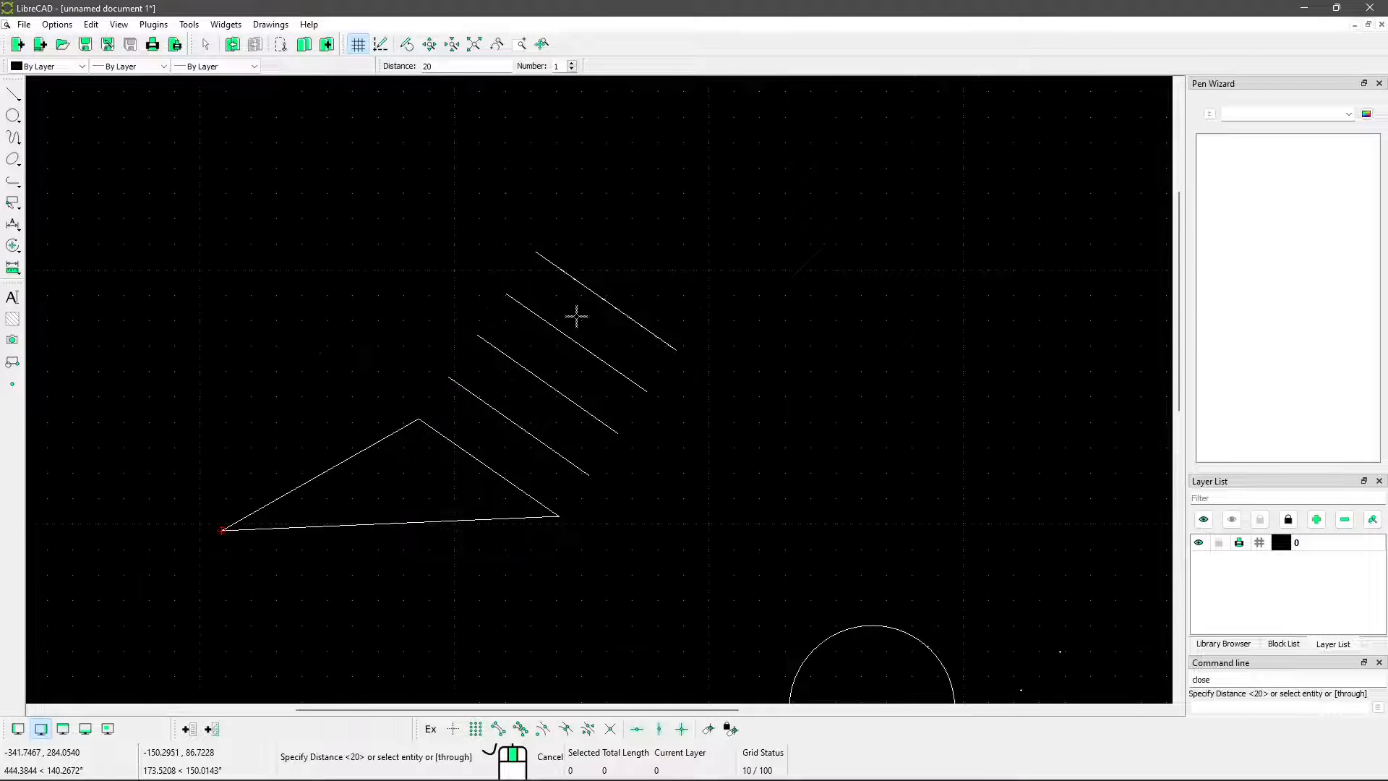
pyautogui.moveTo(537, 382); pyautogui.dragTo(616, 306, button='middle')
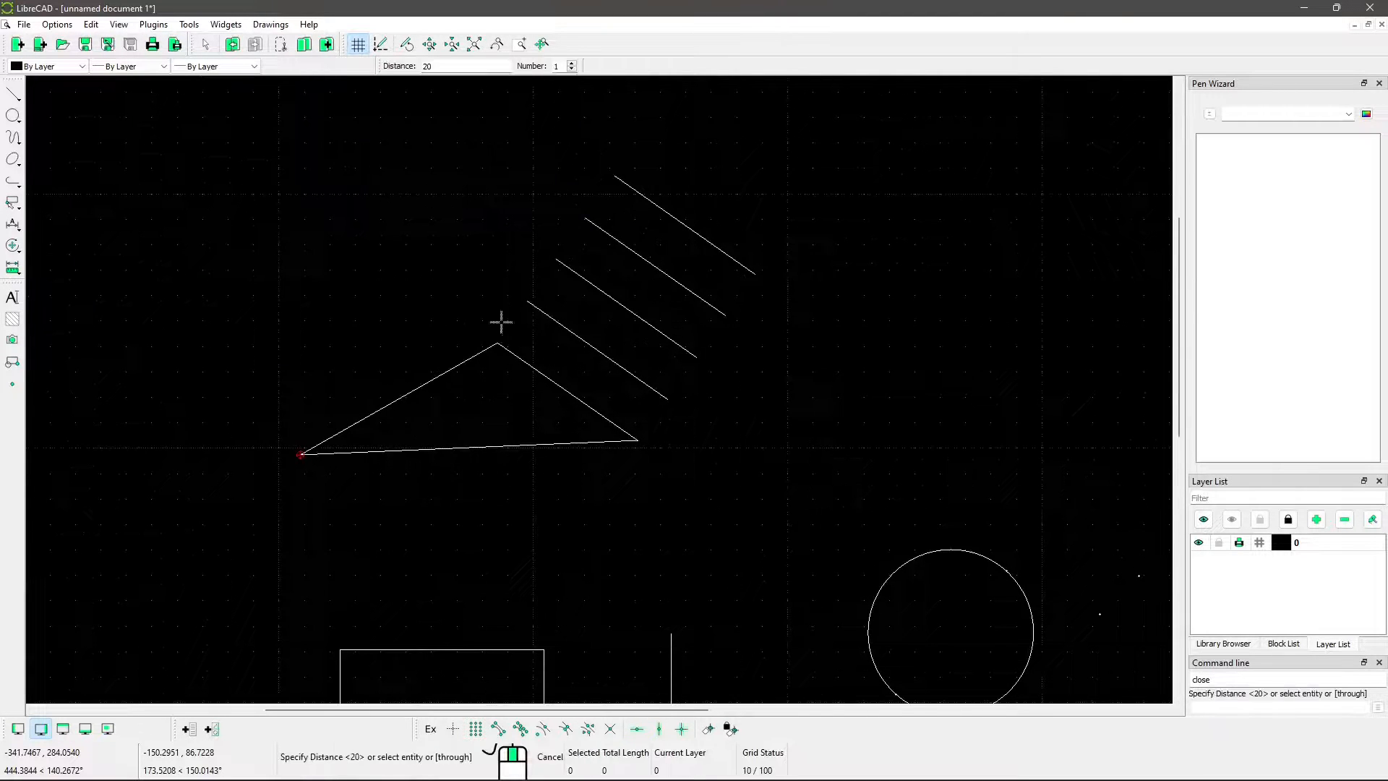
# Set the number of parallels to 4, add two more sets beyond the outermost line at distance 20, and end the command
pyautogui.click(574, 65)
pyautogui.moveTo(651, 149); pyautogui.dragTo(540, 260, button='middle')
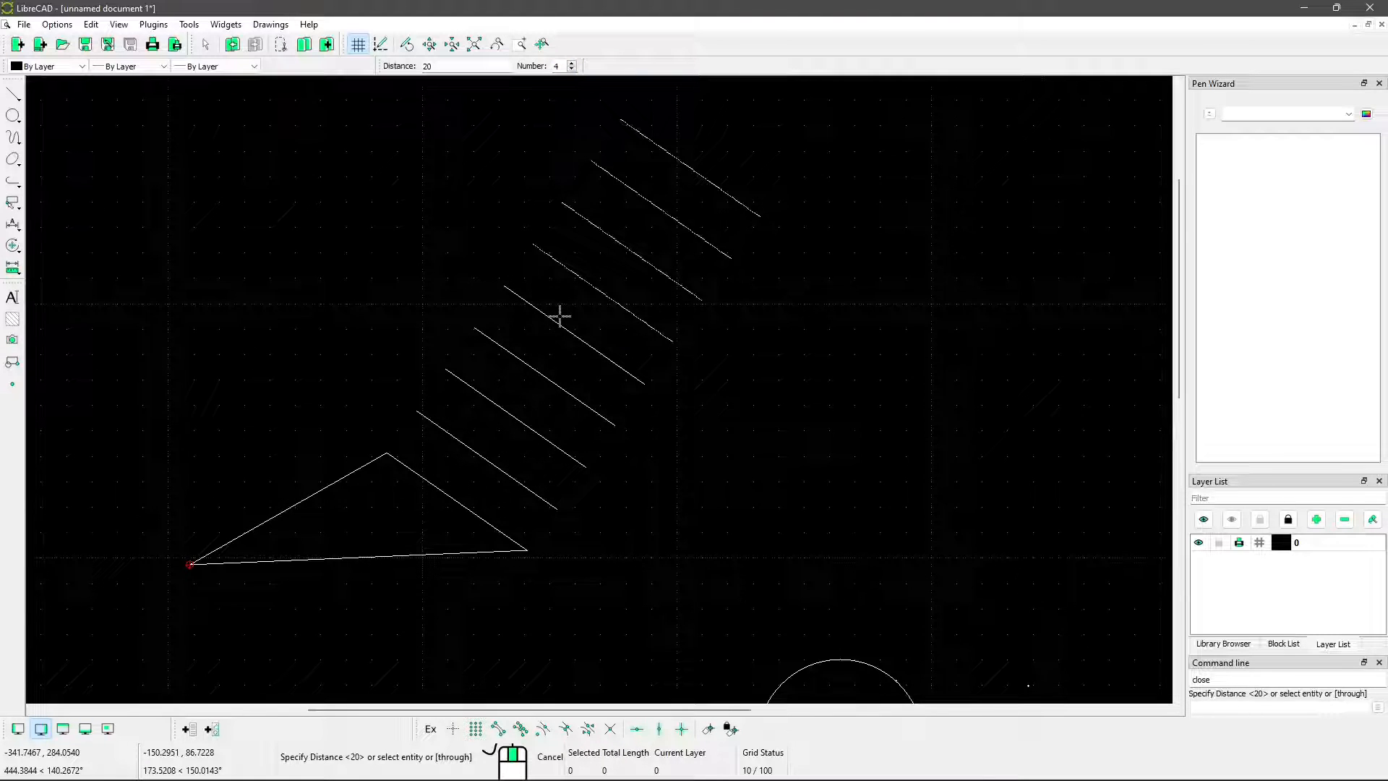
pyautogui.scroll(-3, 614, 342)
pyautogui.moveTo(664, 267); pyautogui.dragTo(620, 350, button='middle')
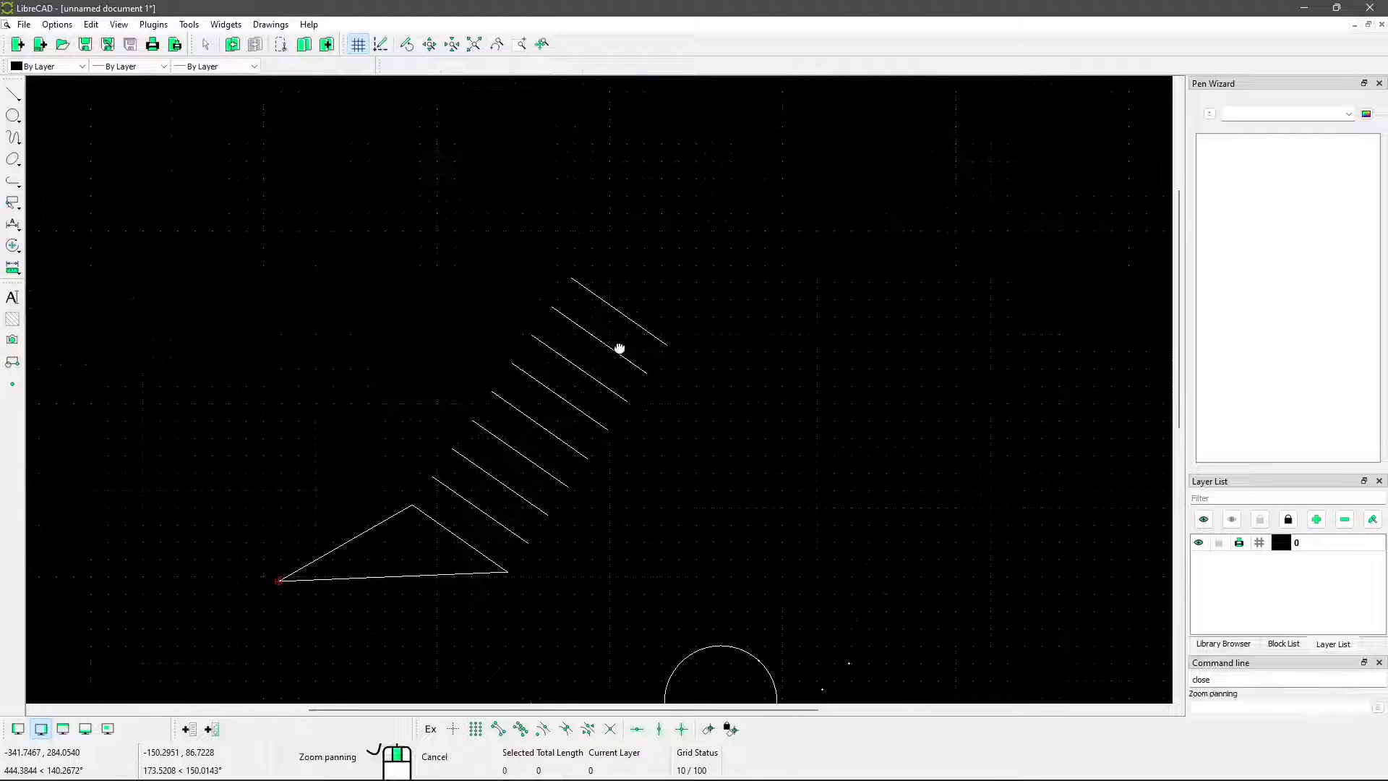
pyautogui.click(623, 306)
pyautogui.moveTo(322, 474)
pyautogui.mouseDown(button='middle')
pyautogui.moveTo(359, 453)
pyautogui.moveTo(495, 307)
pyautogui.mouseUp(button='middle')
pyautogui.rightClick(460, 261)
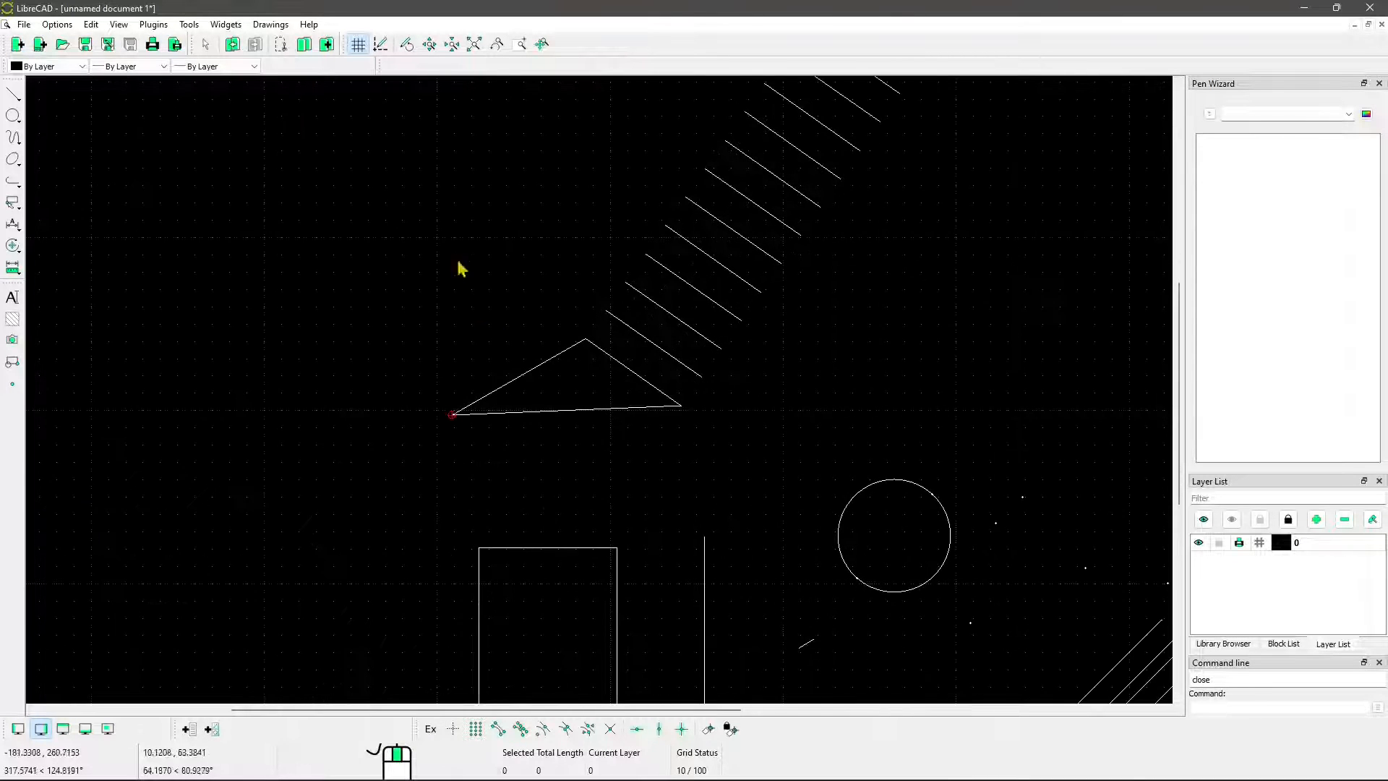
# Draw a single parallel of the triangle's bottom side through a point just below it, trying endpoint snapping briefly, and end the command
pyautogui.click(15, 96)
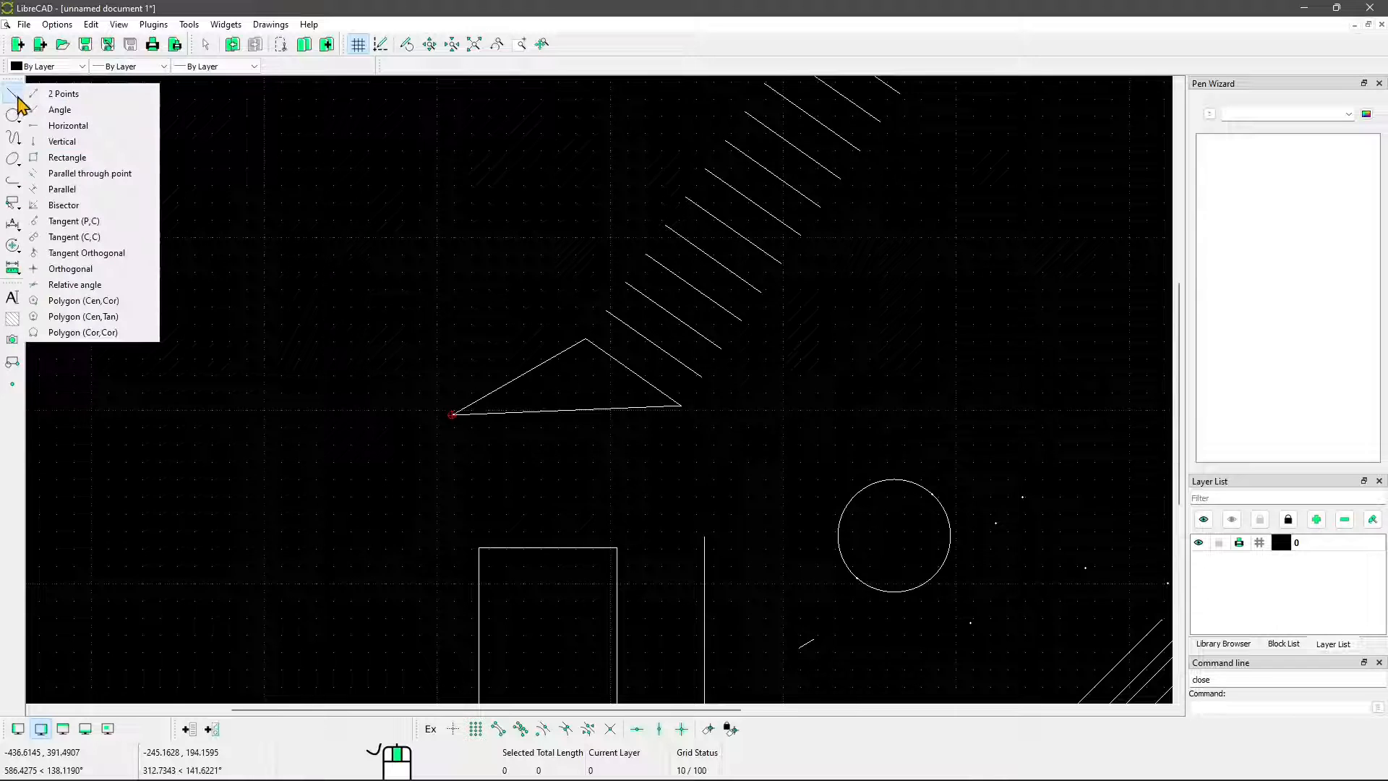
pyautogui.click(106, 176)
pyautogui.moveTo(545, 403); pyautogui.dragTo(517, 265, button='middle')
pyautogui.scroll(3, 471, 265)
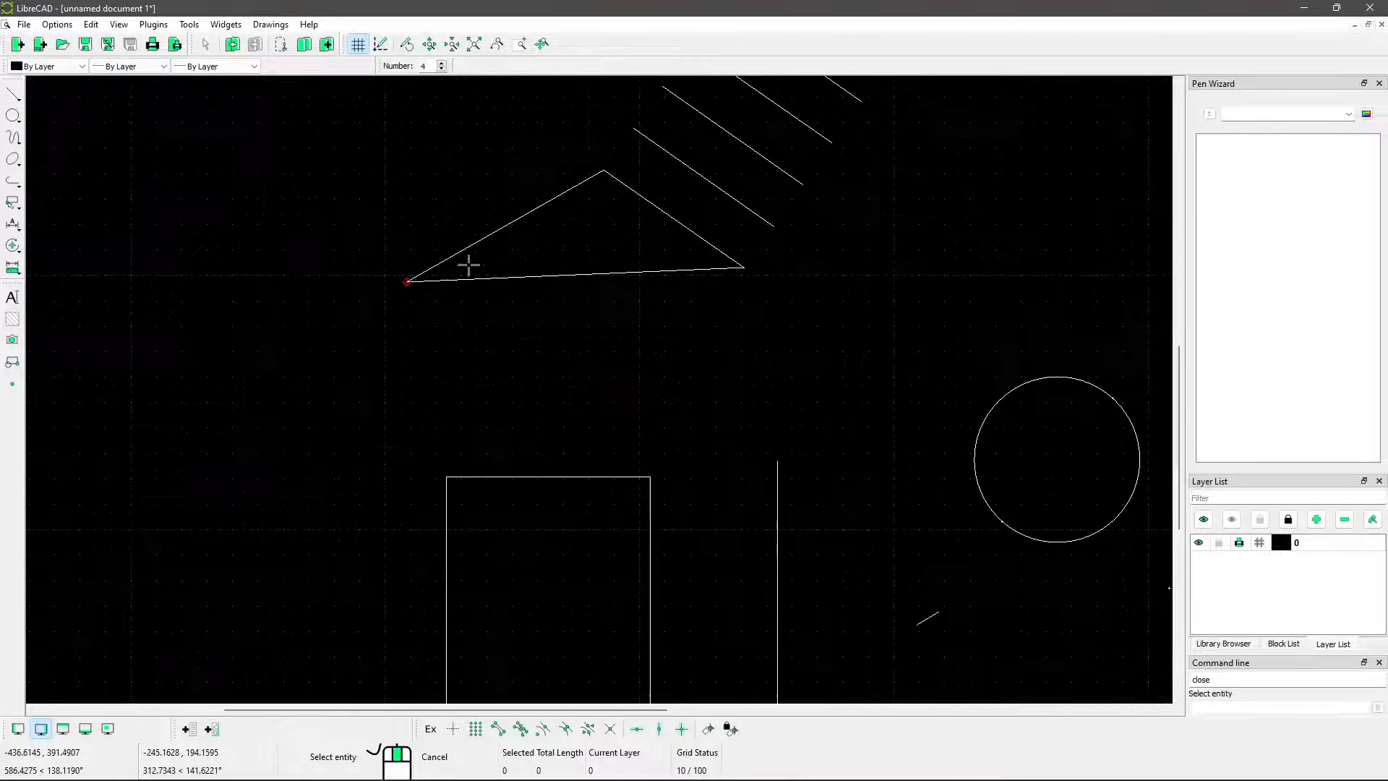
pyautogui.click(515, 278)
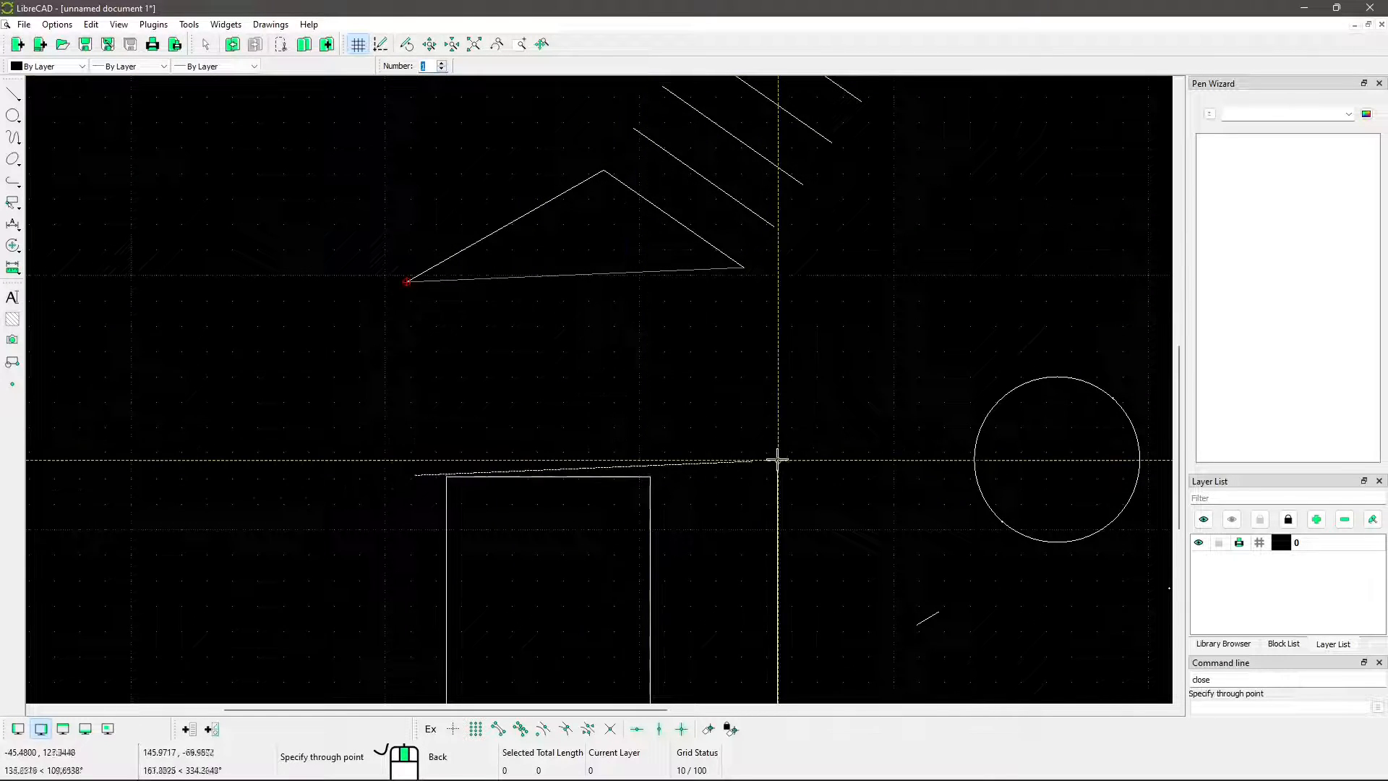
pyautogui.moveTo(843, 515); pyautogui.dragTo(734, 362, button='middle')
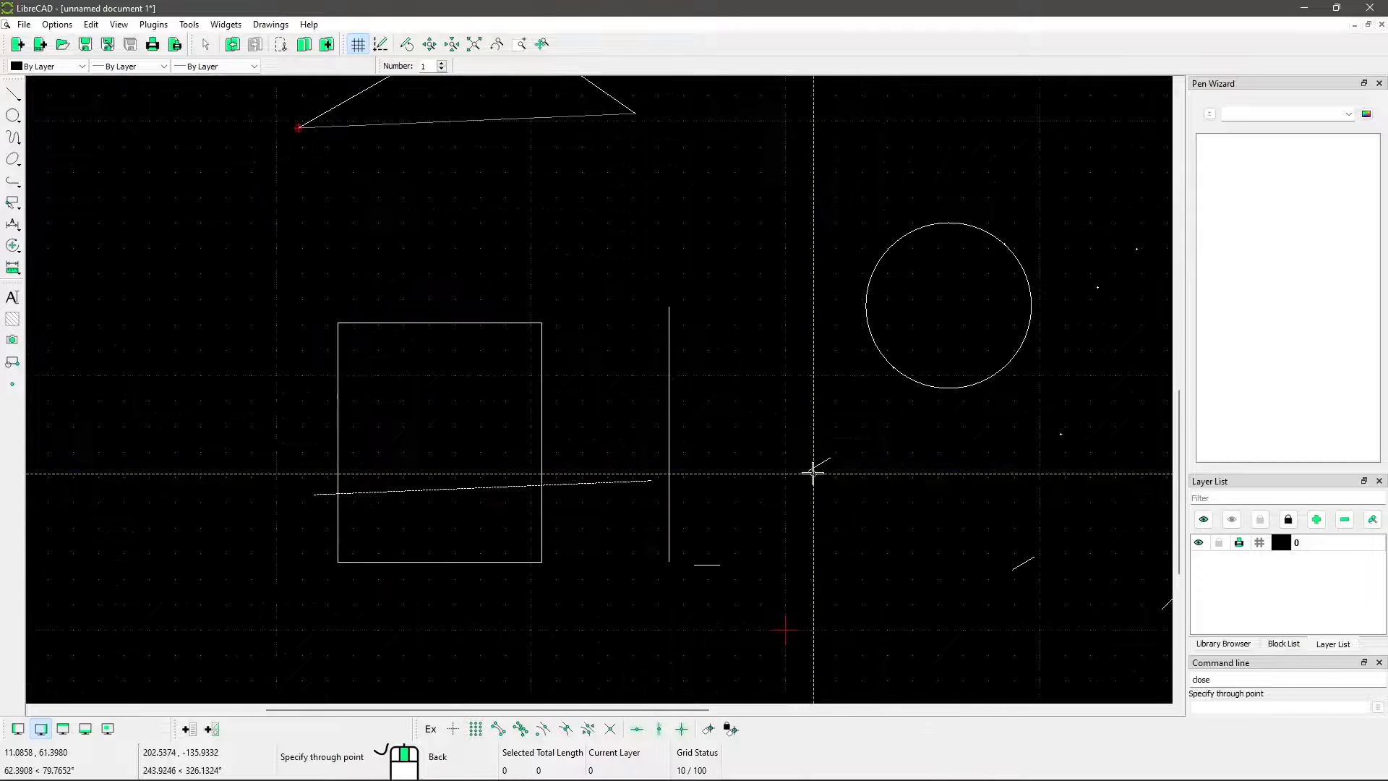
pyautogui.click(499, 730)
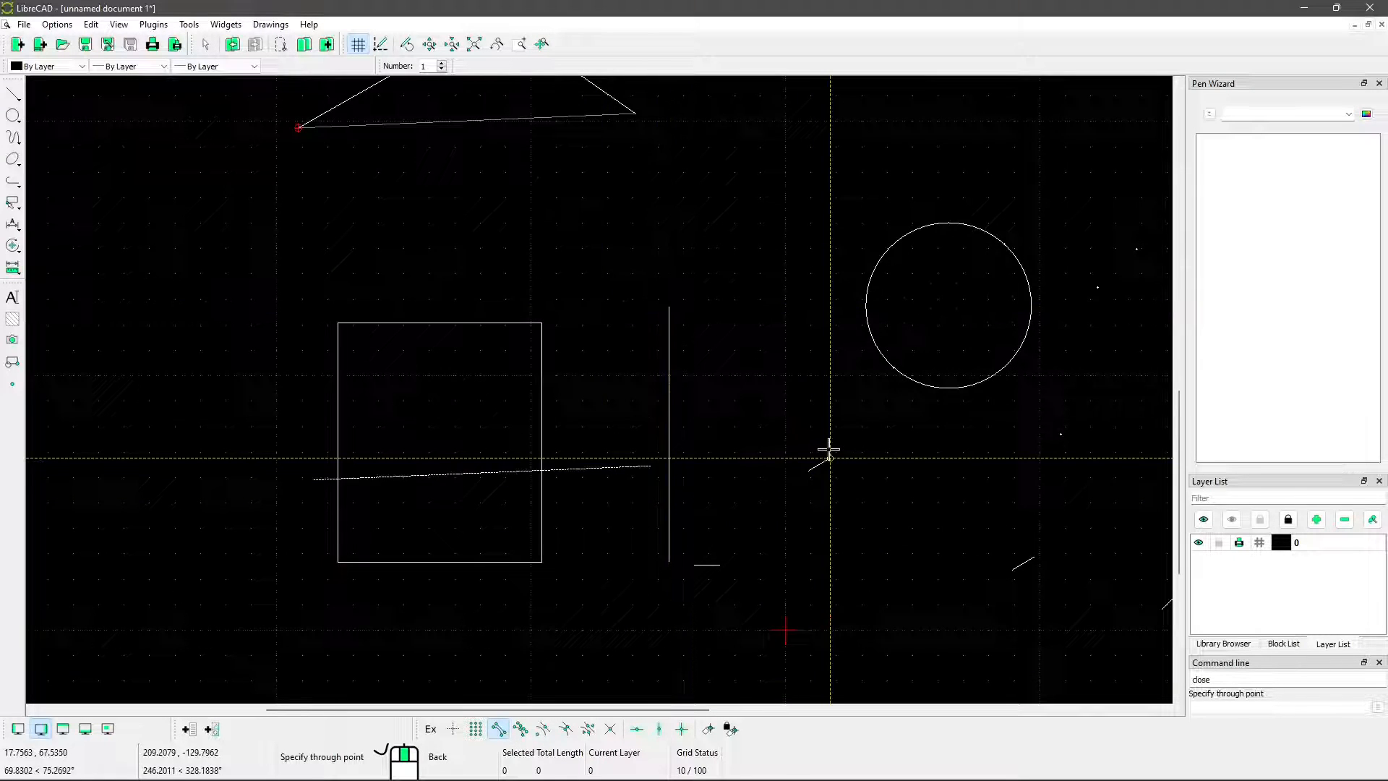
pyautogui.scroll(-3, 605, 528)
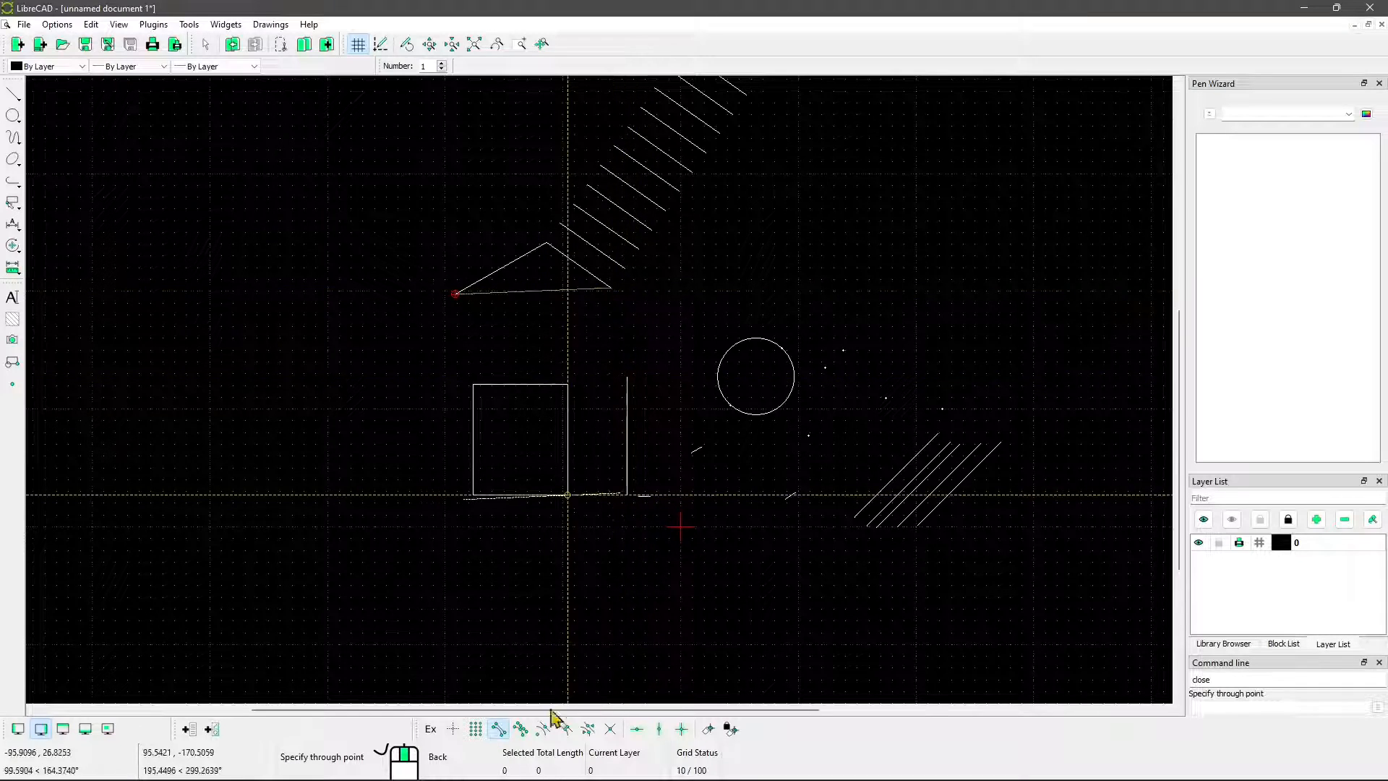
pyautogui.click(499, 730)
pyautogui.moveTo(476, 323); pyautogui.dragTo(486, 363, button='middle')
pyautogui.moveTo(394, 347); pyautogui.dragTo(347, 412, button='middle')
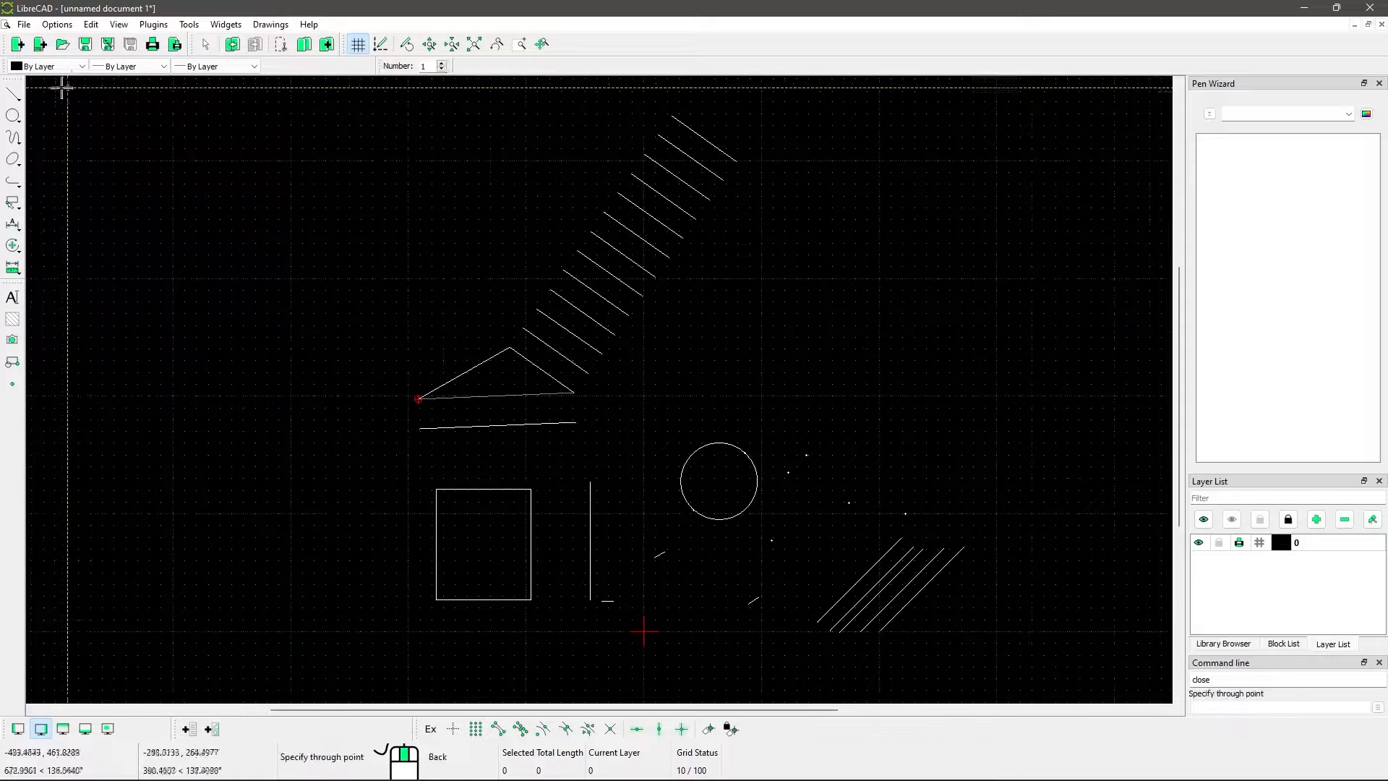
pyautogui.press('Escape')
# Draw one Bisector of length 100 between the triangle's upper-left side and its bottom side, and end the command
pyautogui.click(14, 94)
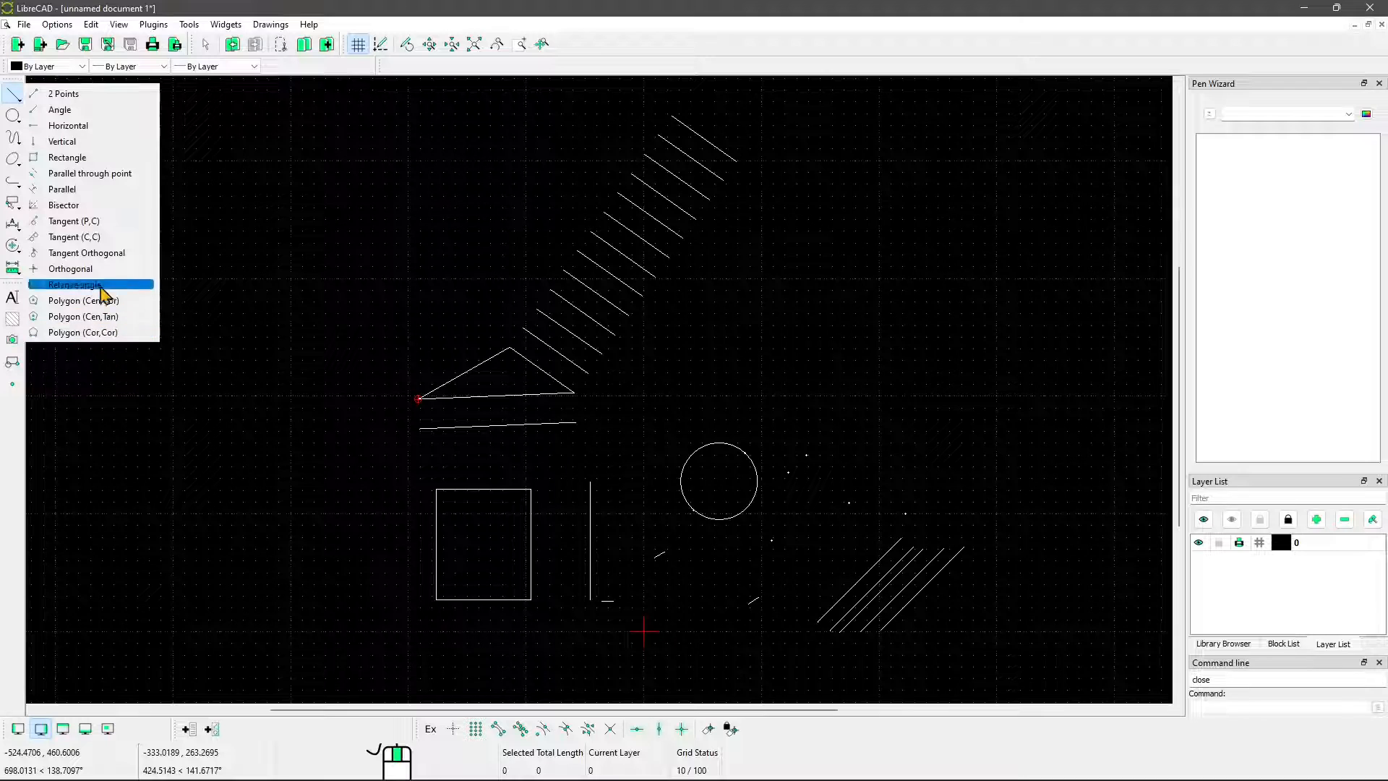
pyautogui.click(64, 205)
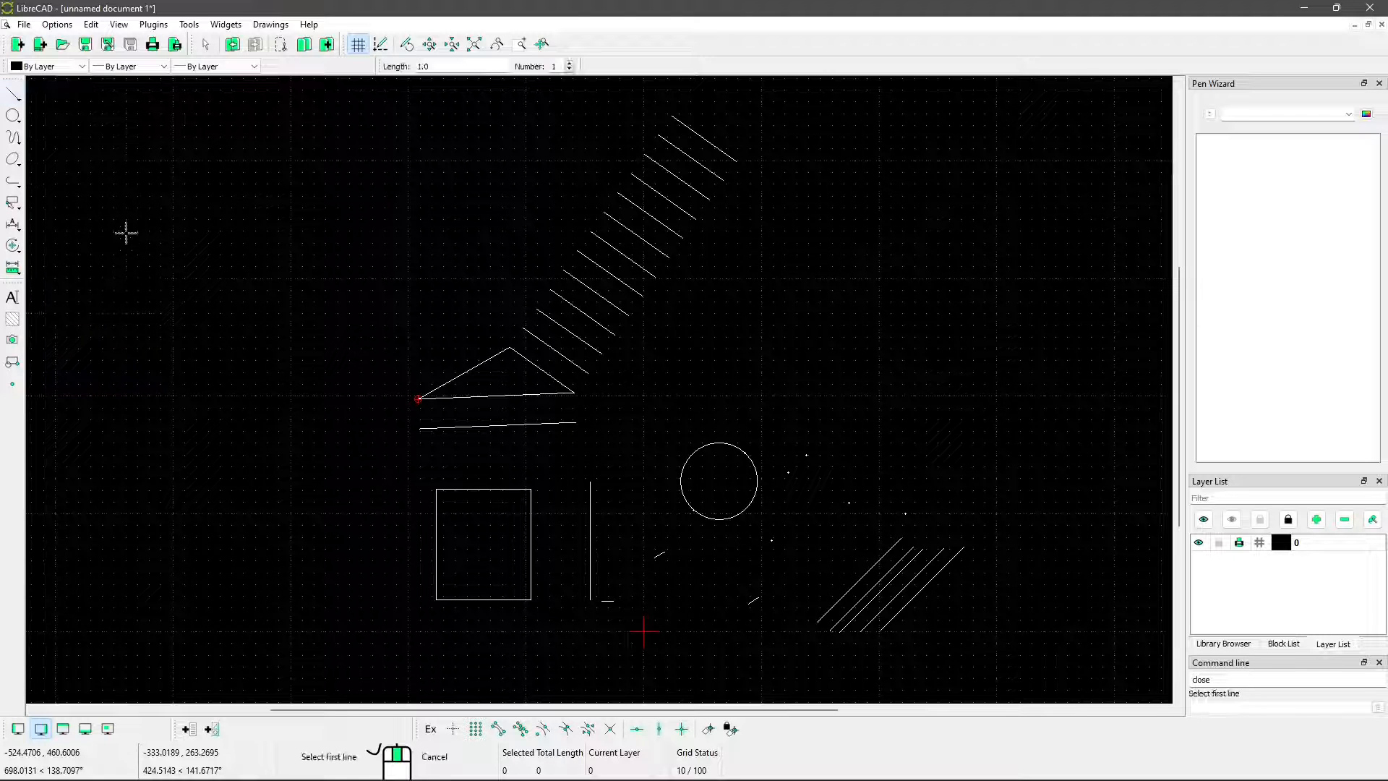
pyautogui.doubleClick(463, 67)
pyautogui.middleClick(540, 413)
pyautogui.moveTo(540, 414); pyautogui.dragTo(530, 366, button='middle')
pyautogui.scroll(7, 521, 527)
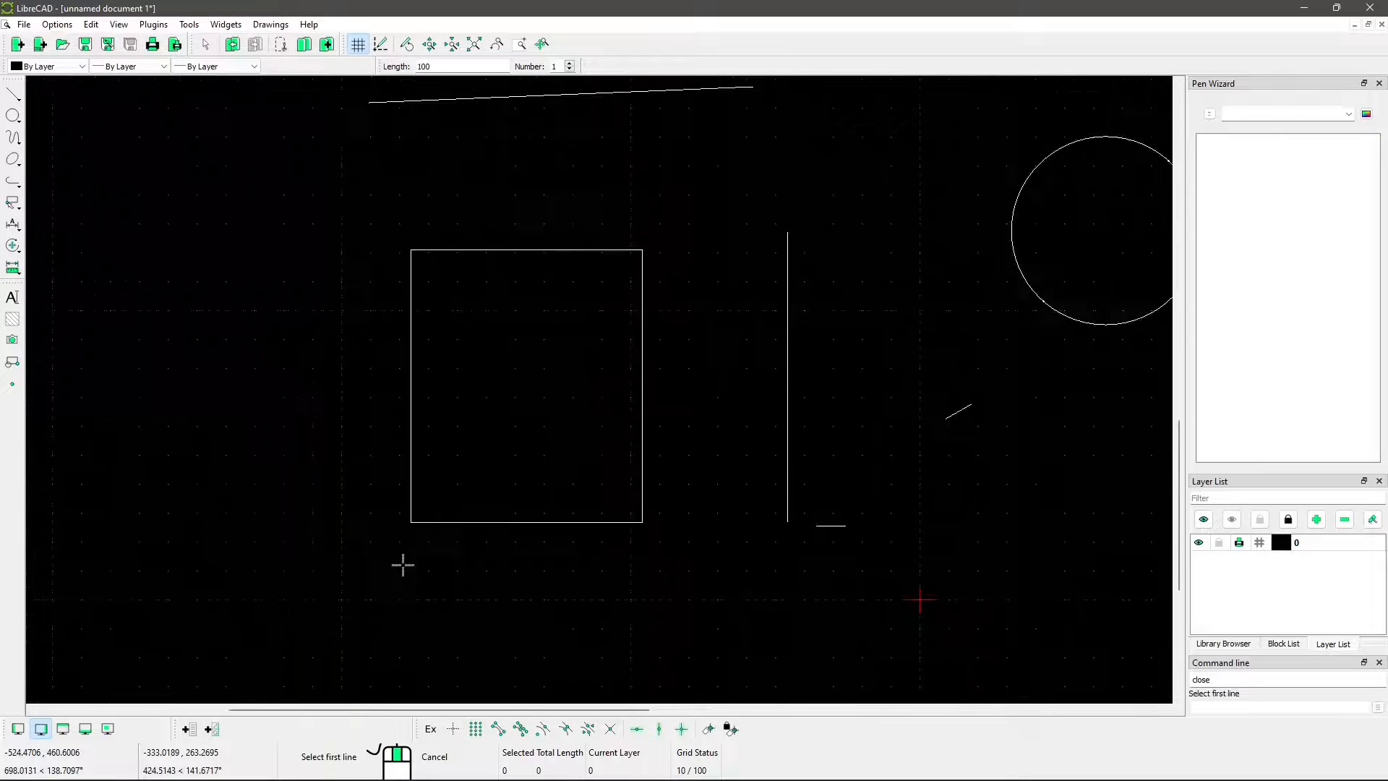
pyautogui.moveTo(724, 565)
pyautogui.mouseDown(button='middle')
pyautogui.moveTo(344, 589)
pyautogui.moveTo(335, 622)
pyautogui.mouseUp(button='middle')
pyautogui.scroll(-7, 340, 593)
pyautogui.scroll(7, 321, 289)
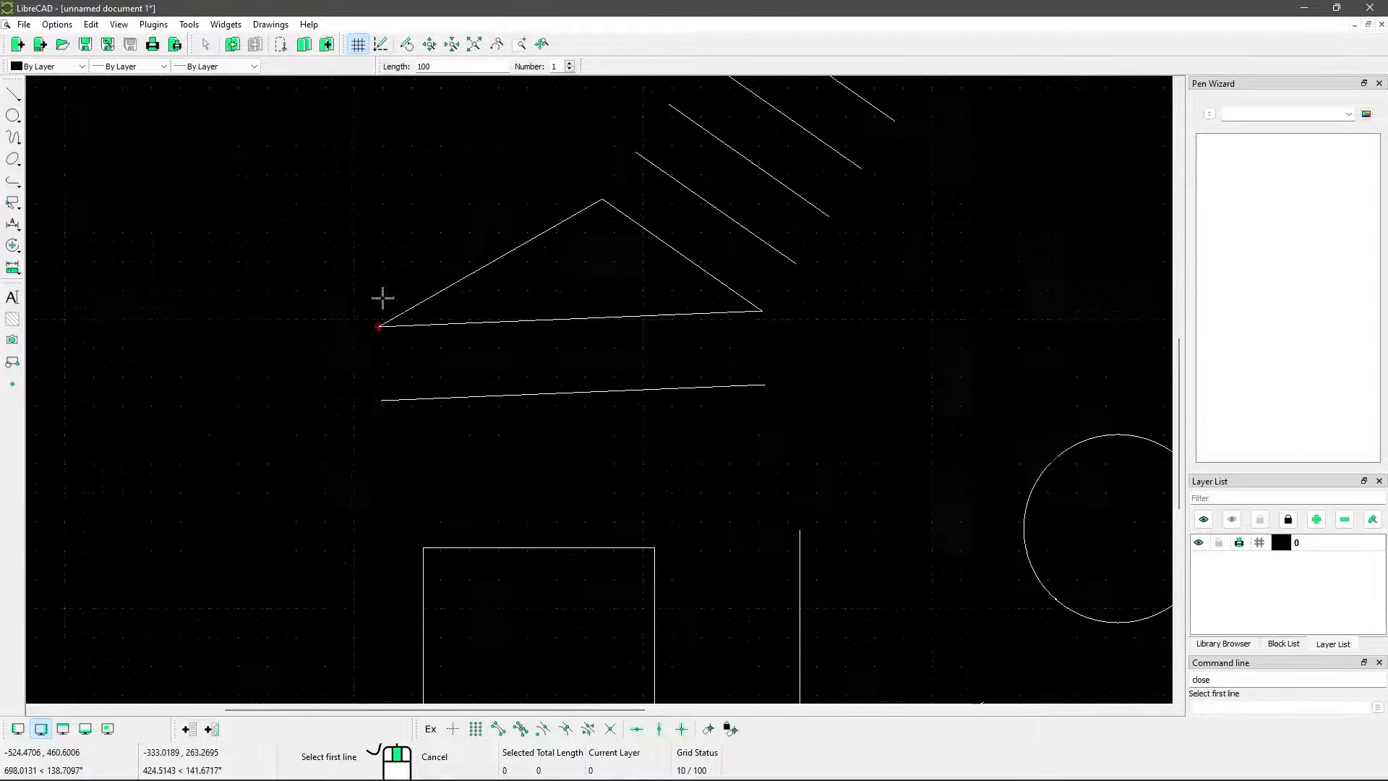
pyautogui.click(423, 298)
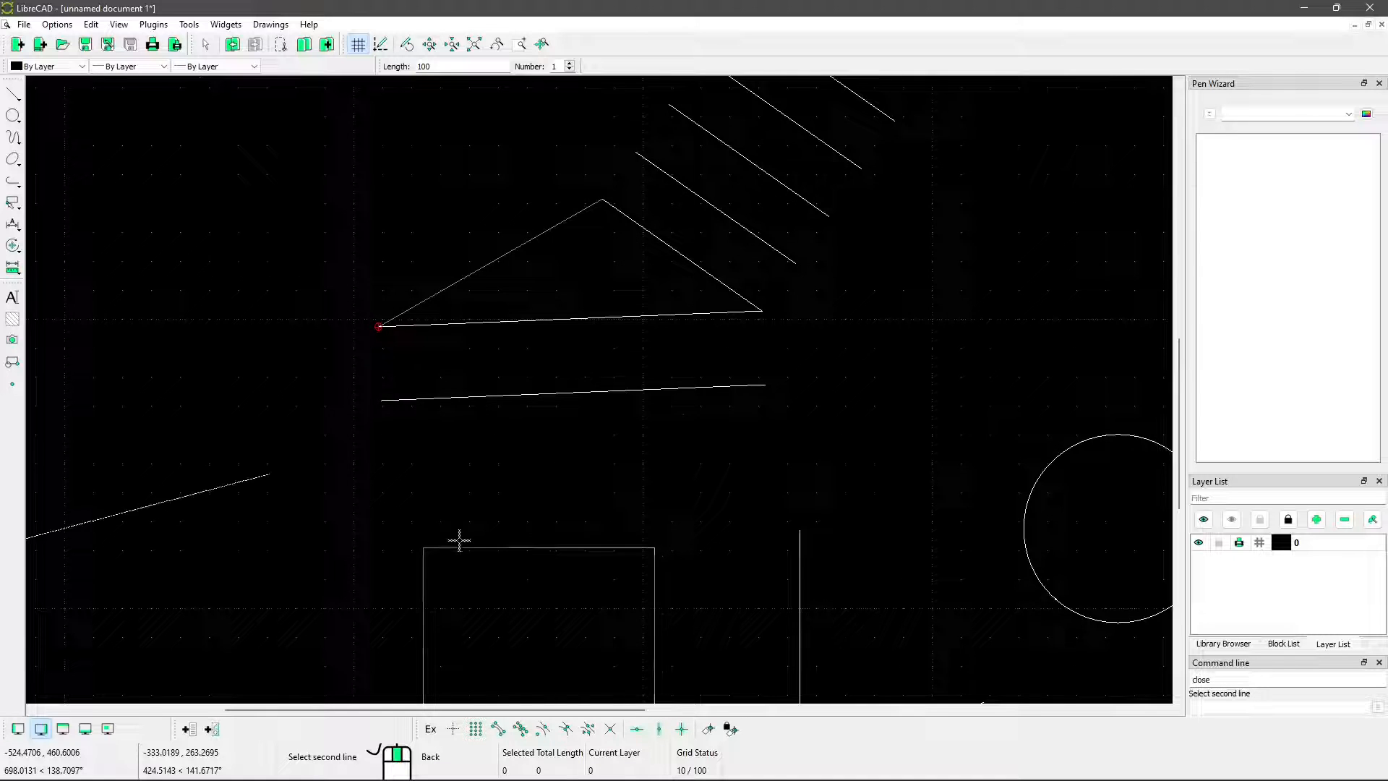
pyautogui.click(470, 325)
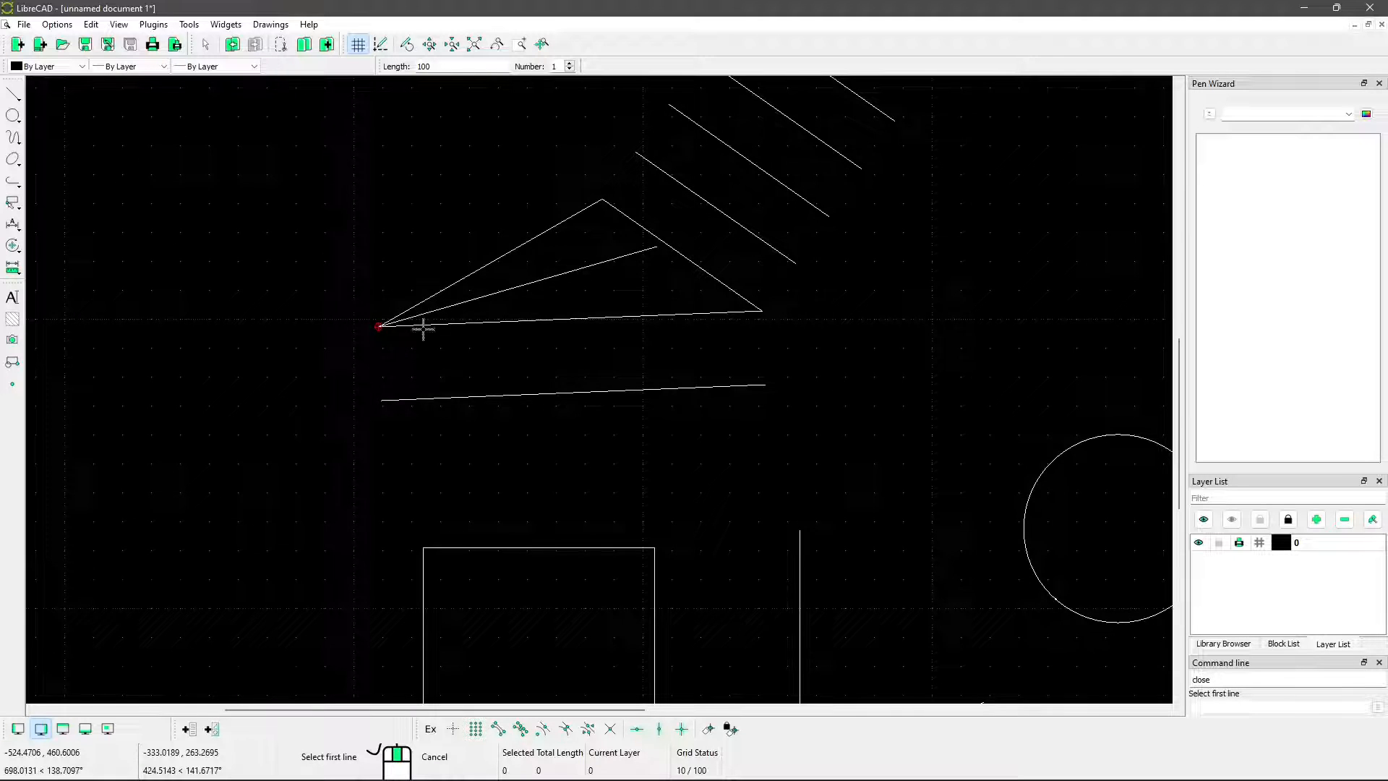
pyautogui.scroll(5, 423, 329)
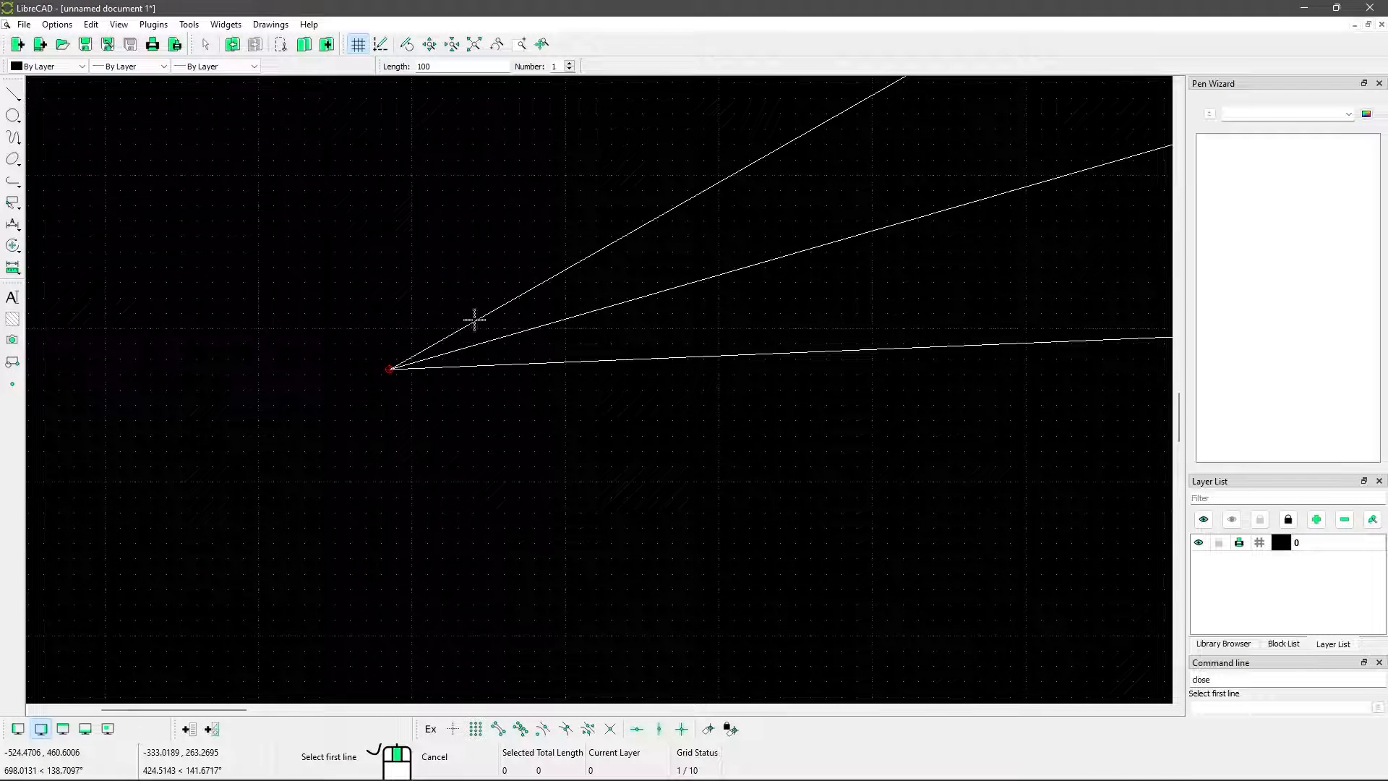
pyautogui.scroll(-10, 413, 439)
pyautogui.moveTo(764, 406); pyautogui.dragTo(542, 390, button='middle')
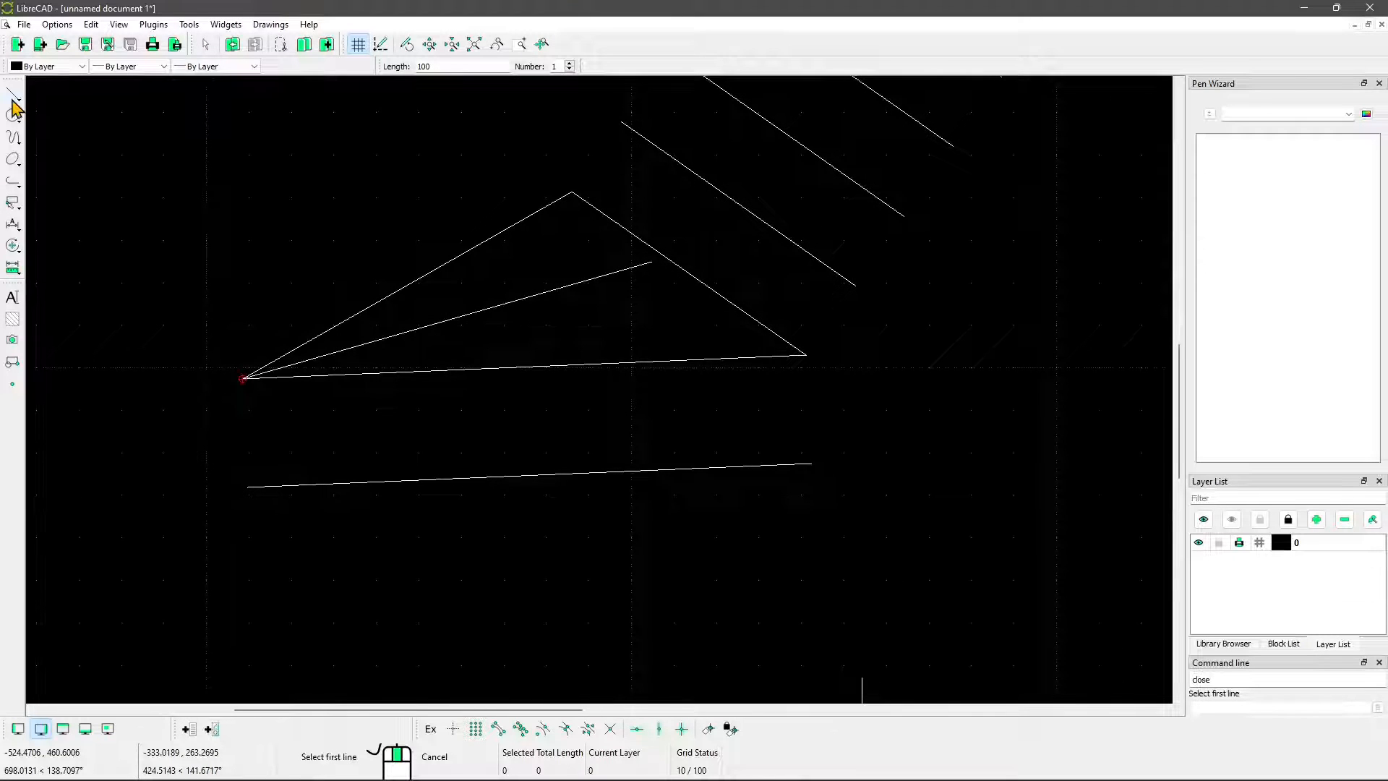
pyautogui.press('Escape')
# Select the bisector, stretch its free end beyond the triangle's right side, and clear the selection
pyautogui.click(450, 320)
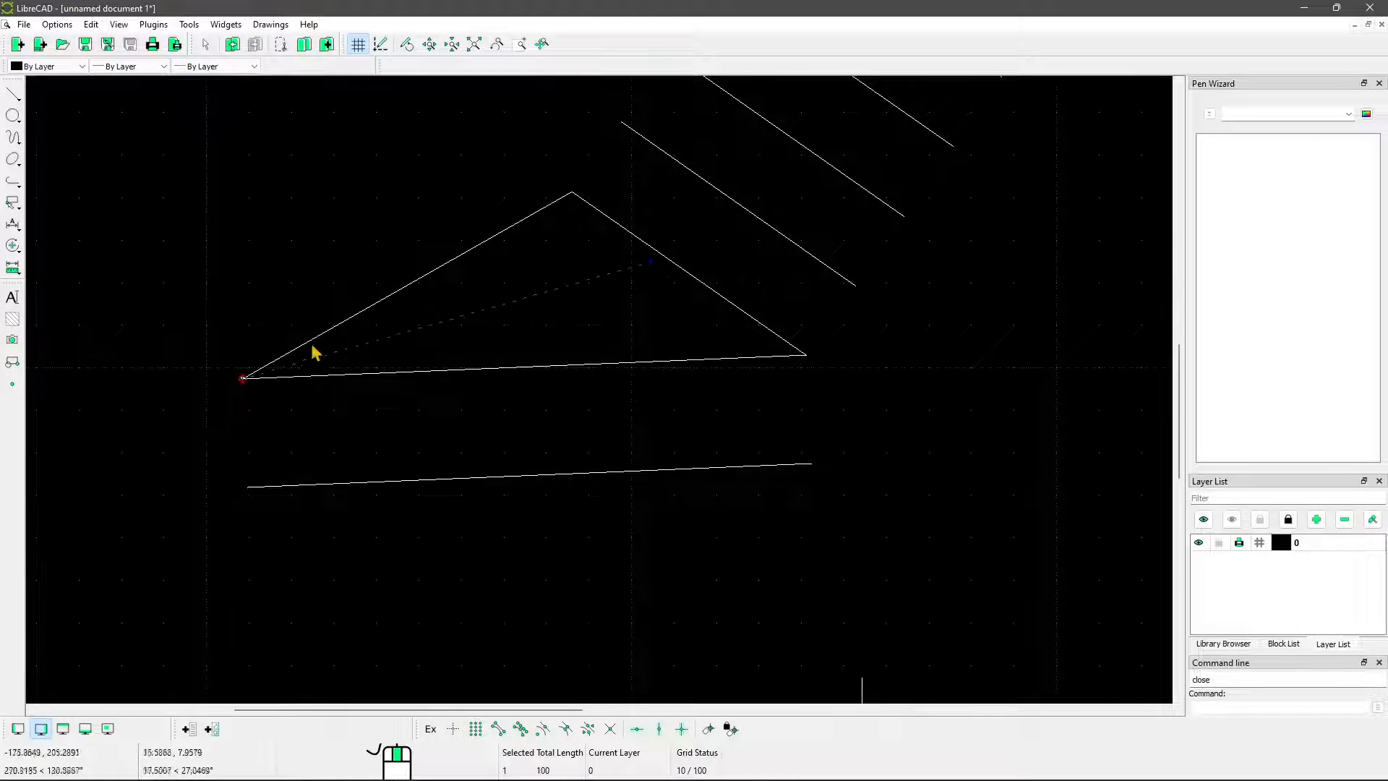
pyautogui.scroll(5, 670, 273)
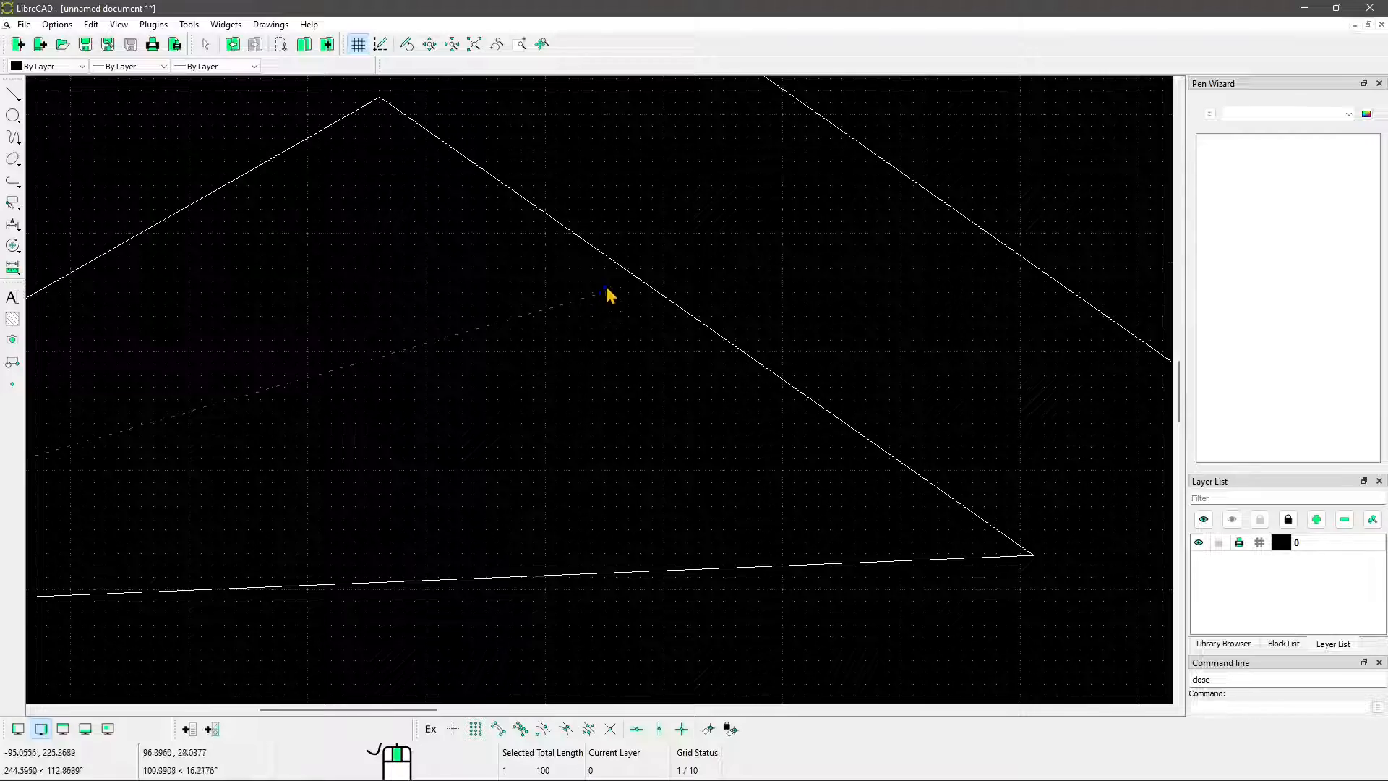
pyautogui.moveTo(602, 291); pyautogui.dragTo(789, 241)
pyautogui.press('Escape')
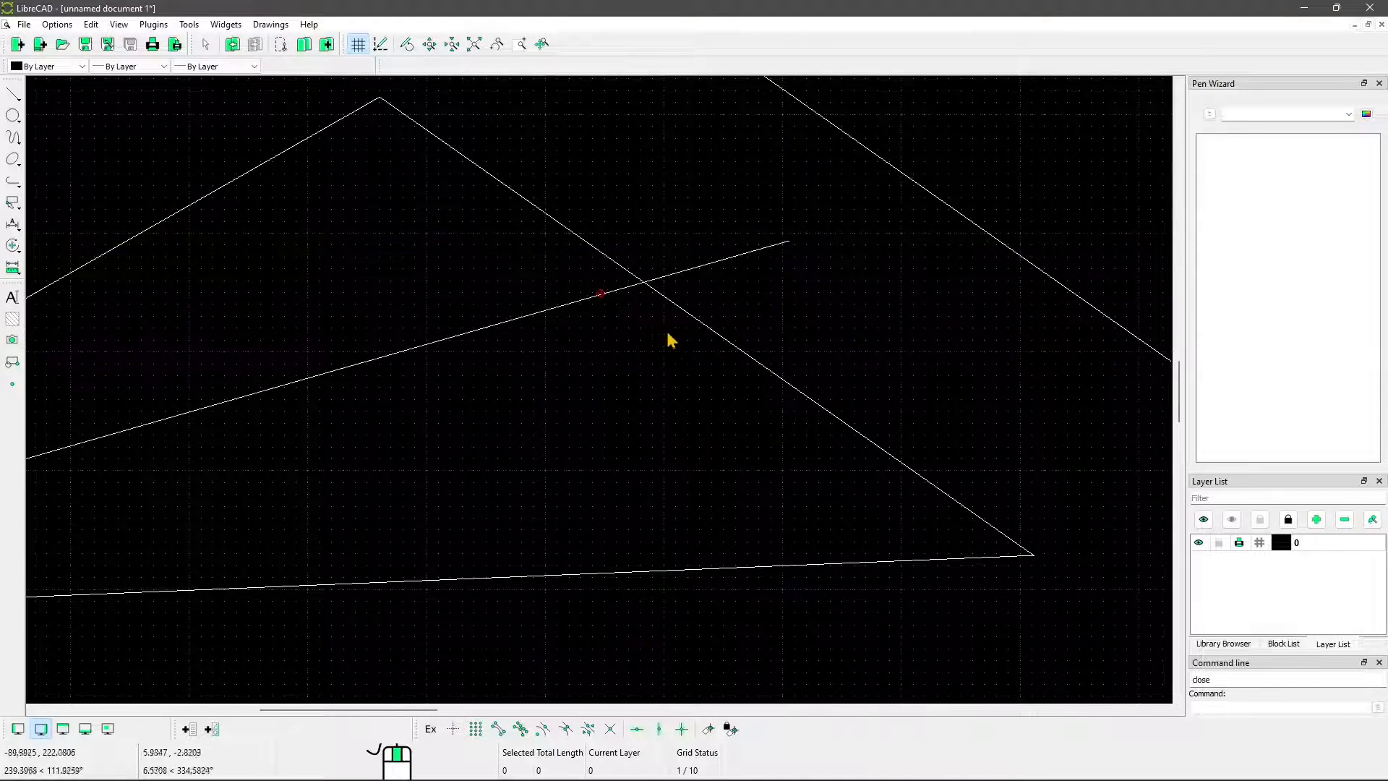
pyautogui.scroll(-6, 670, 335)
pyautogui.moveTo(363, 489); pyautogui.dragTo(496, 457, button='middle')
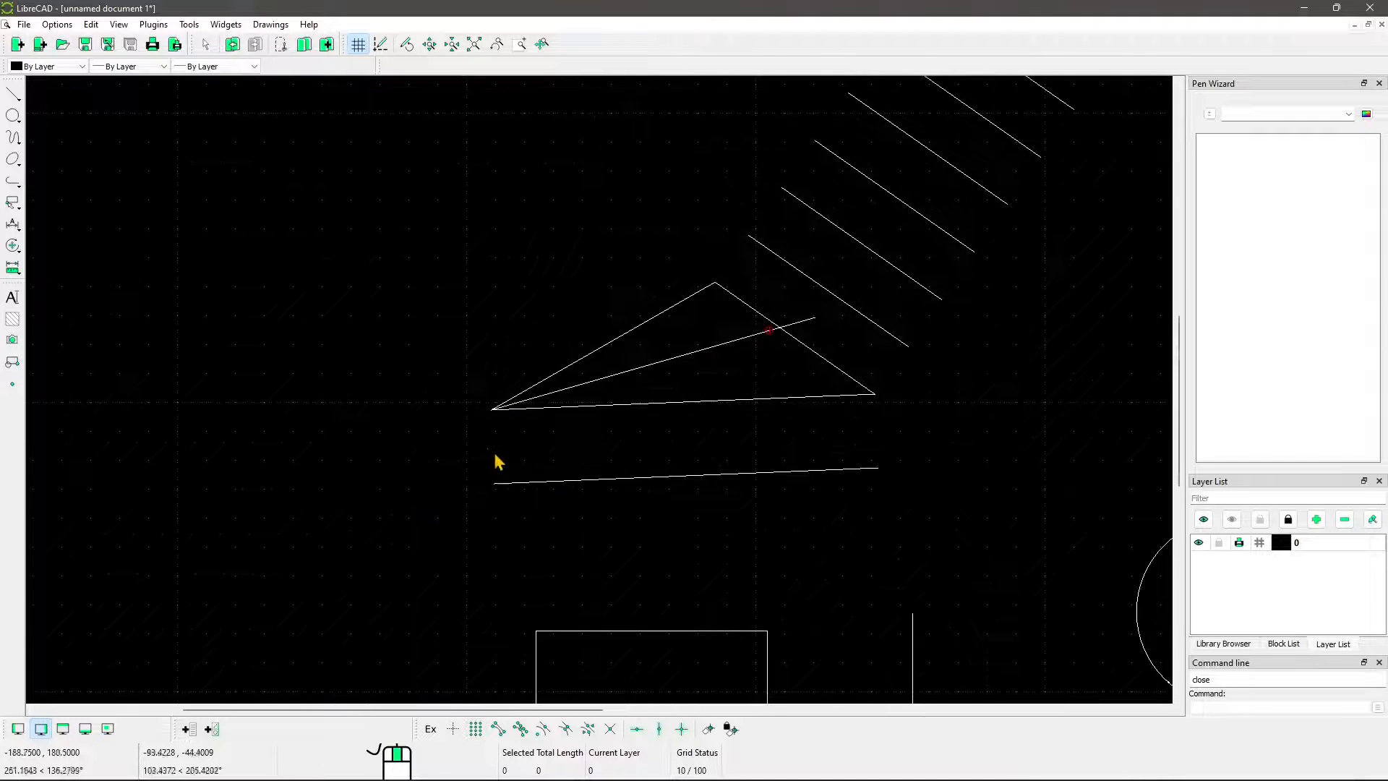
pyautogui.scroll(-2, 559, 403)
pyautogui.moveTo(576, 360); pyautogui.dragTo(484, 365, button='middle')
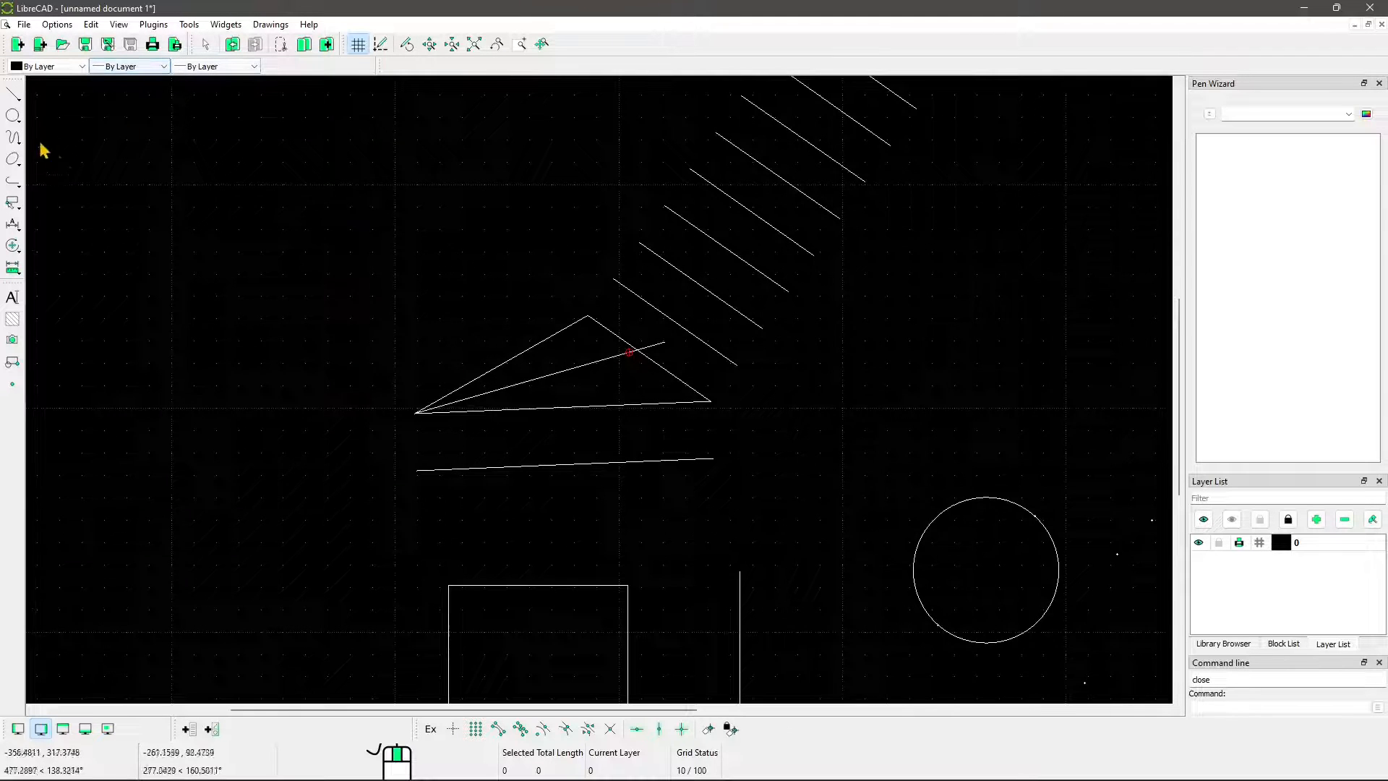
# Draw a Center, Point circle with radius 40 above and to the right of the existing circle
pyautogui.click(13, 95)
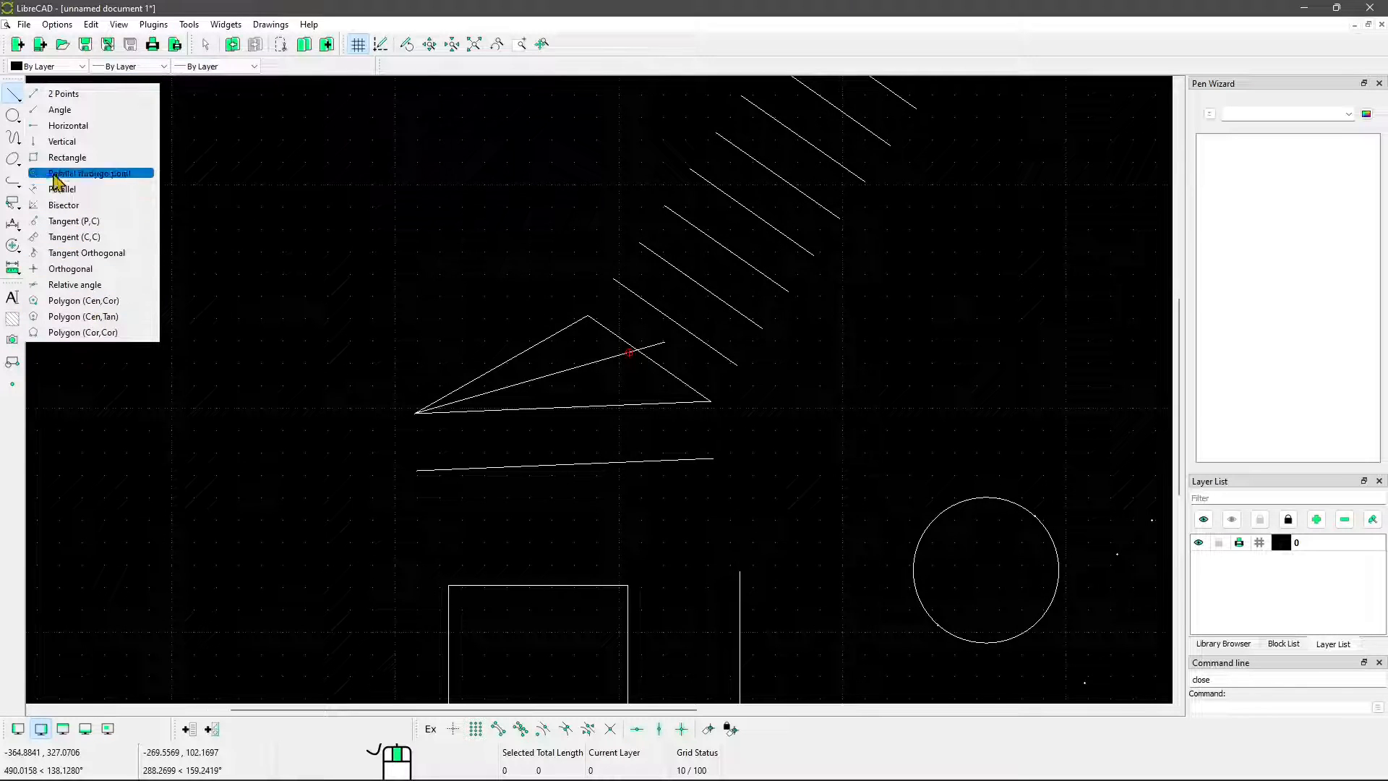
pyautogui.click(13, 116)
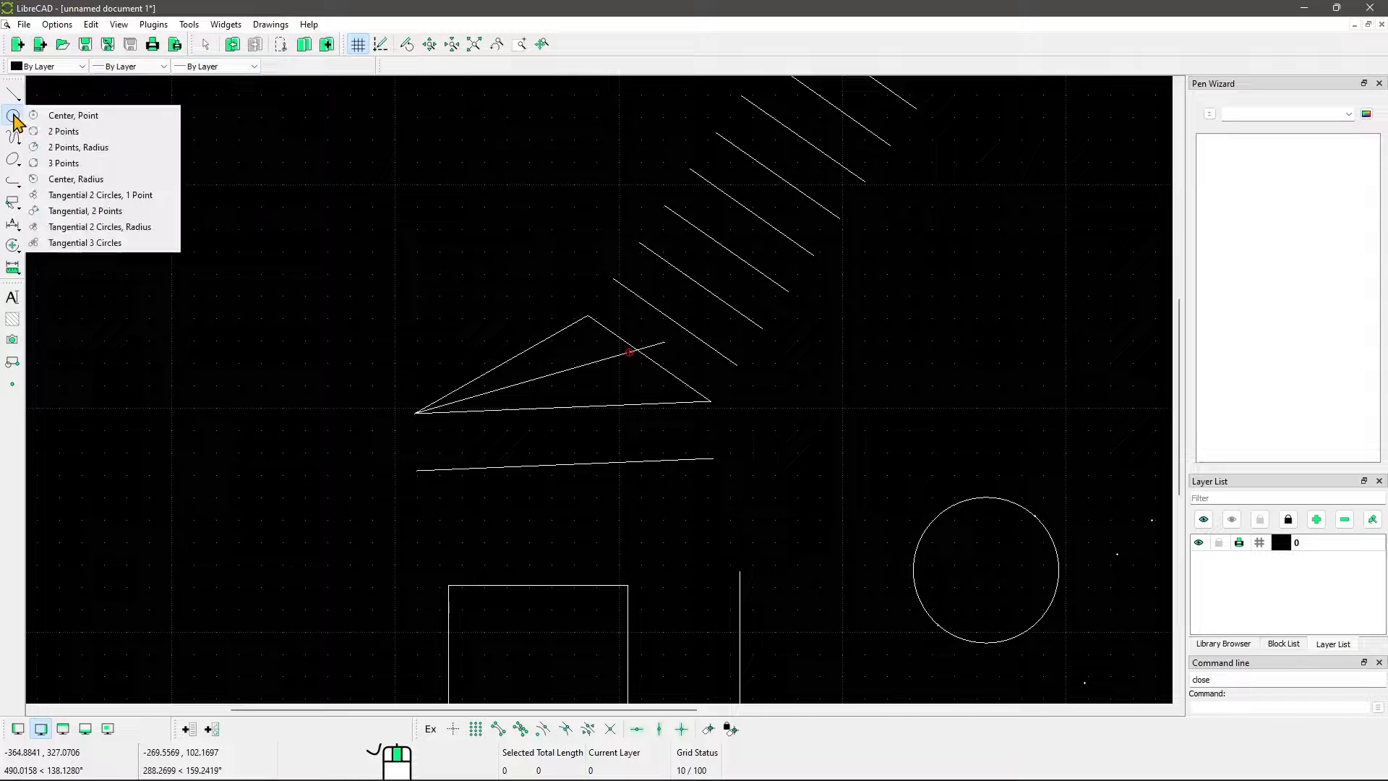
pyautogui.click(70, 119)
pyautogui.moveTo(940, 459); pyautogui.dragTo(365, 294, button='middle')
pyautogui.scroll(-3, 610, 390)
pyautogui.scroll(3, 611, 387)
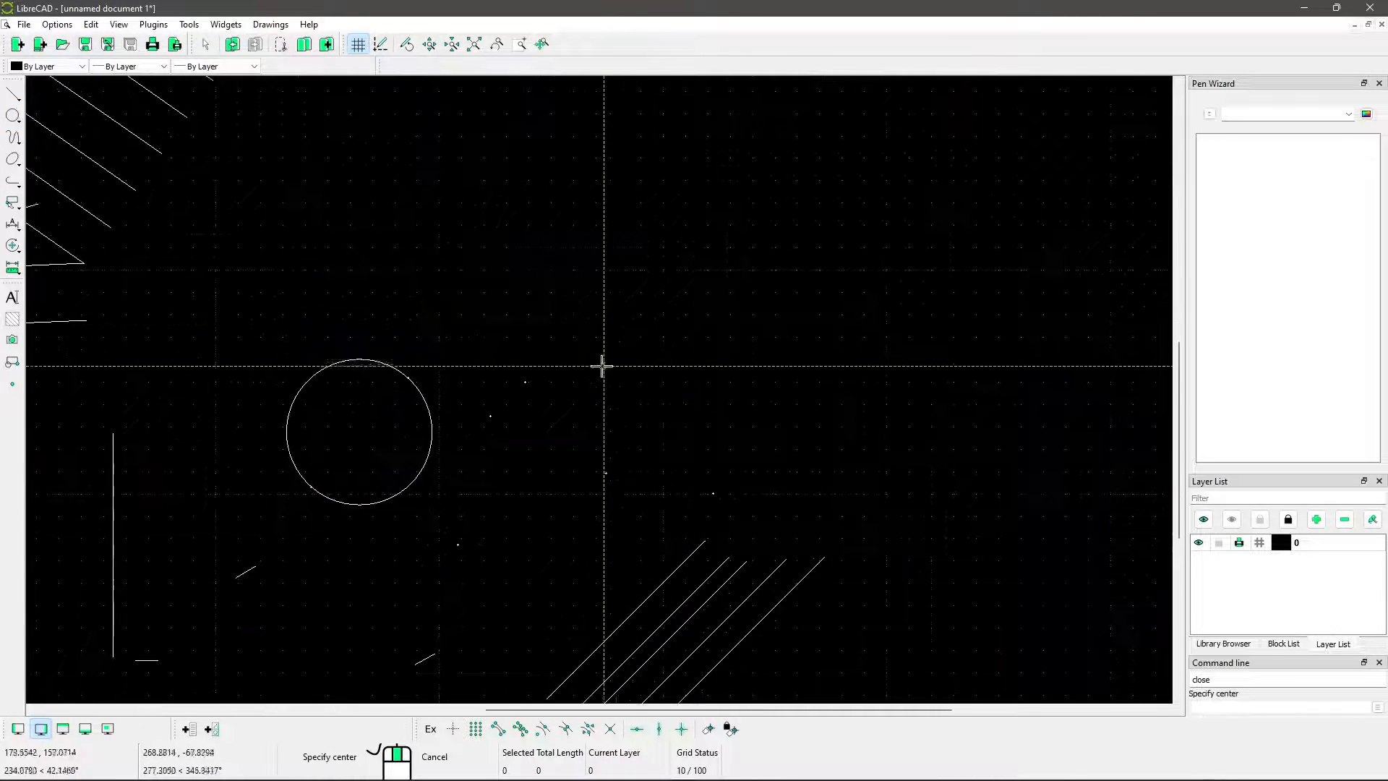
pyautogui.scroll(1, 602, 367)
pyautogui.click(604, 258)
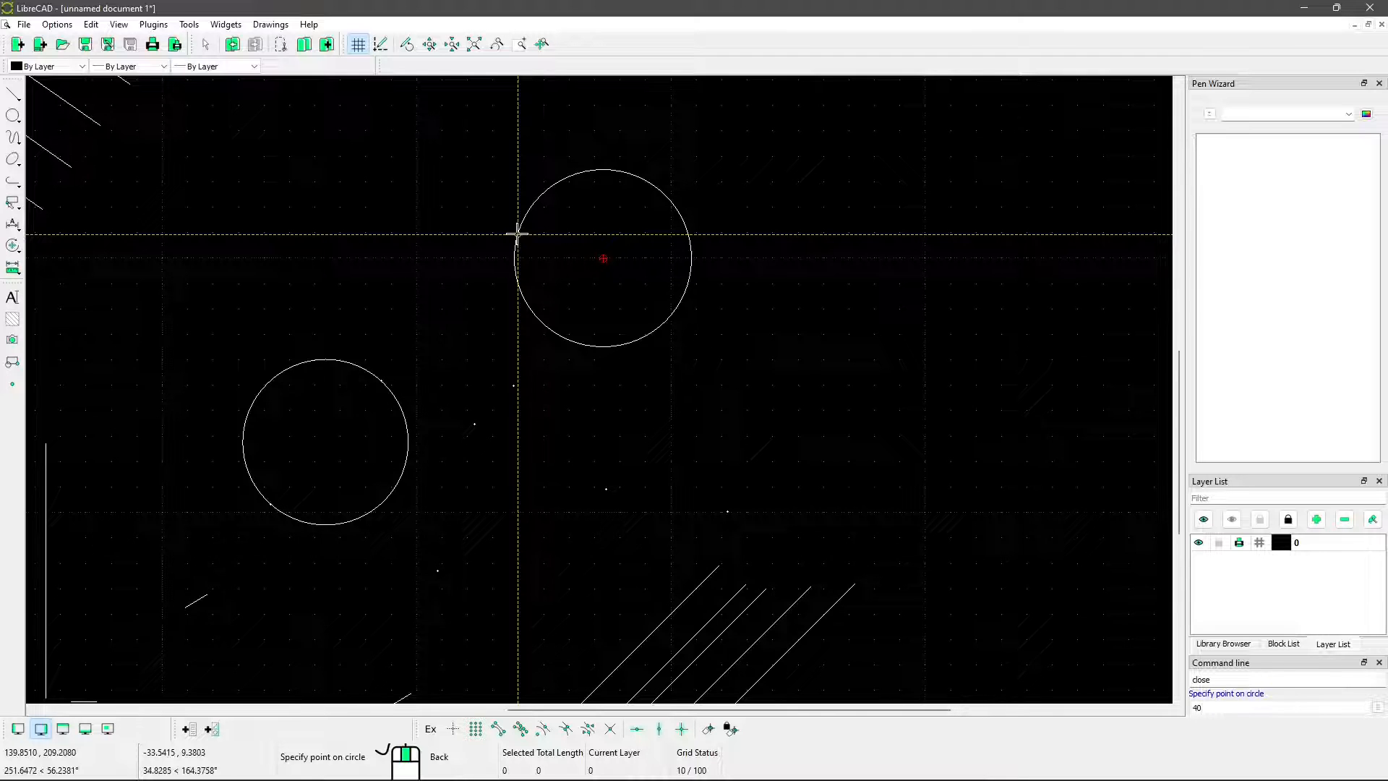
pyautogui.press('Return')
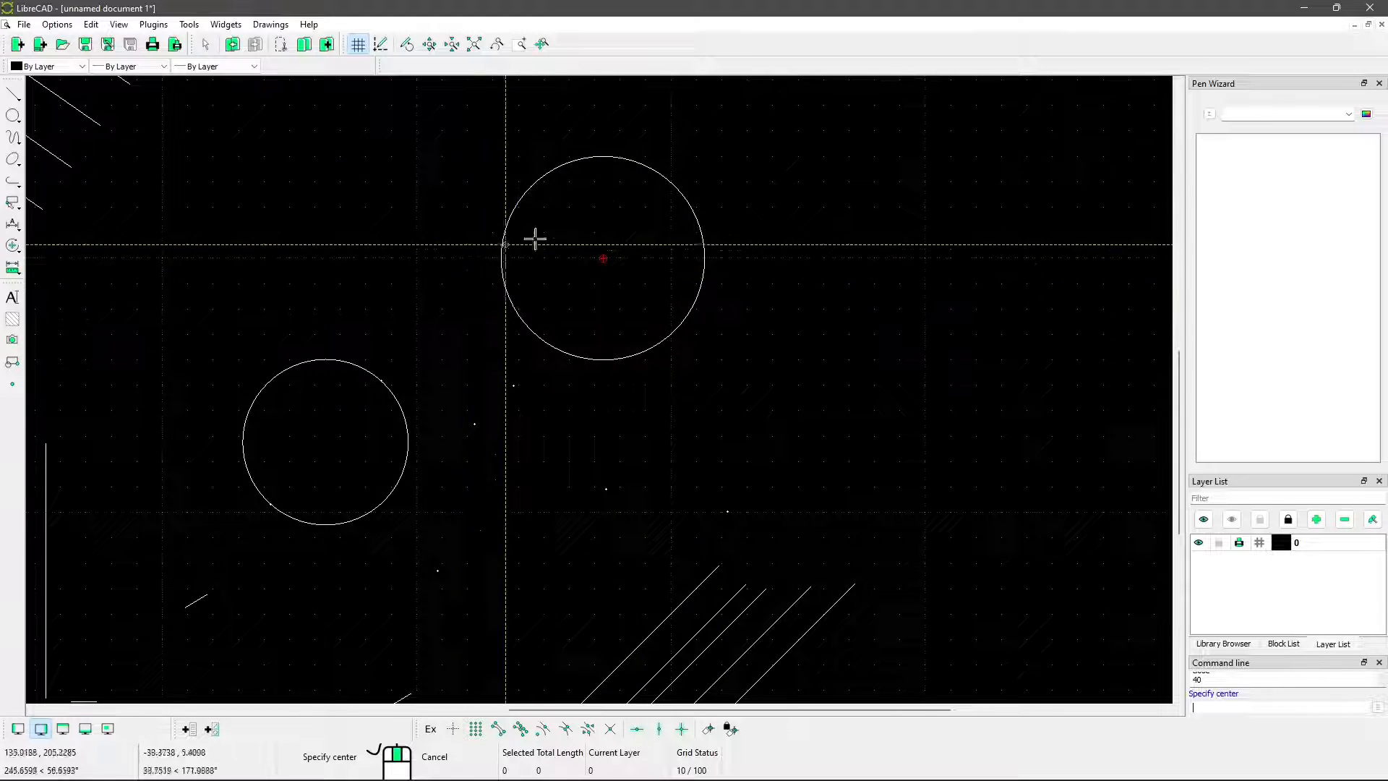
pyautogui.moveTo(417, 357)
pyautogui.mouseDown(button='middle')
pyautogui.moveTo(505, 317)
pyautogui.moveTo(547, 365)
pyautogui.mouseUp(button='middle')
# Draw a Tangent (P,C) line from near the vertical line's upper end to the upper side of the smaller circle
pyautogui.click(12, 115)
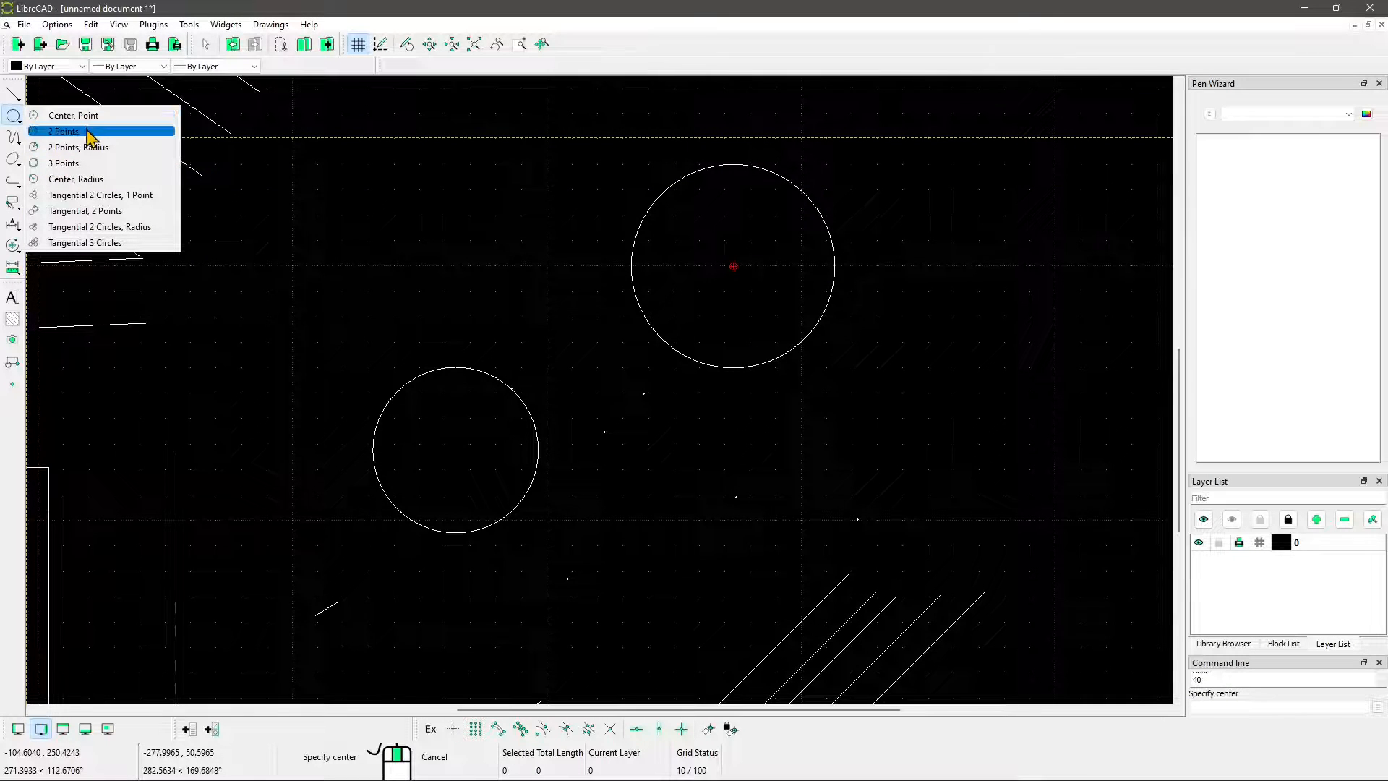
pyautogui.click(13, 98)
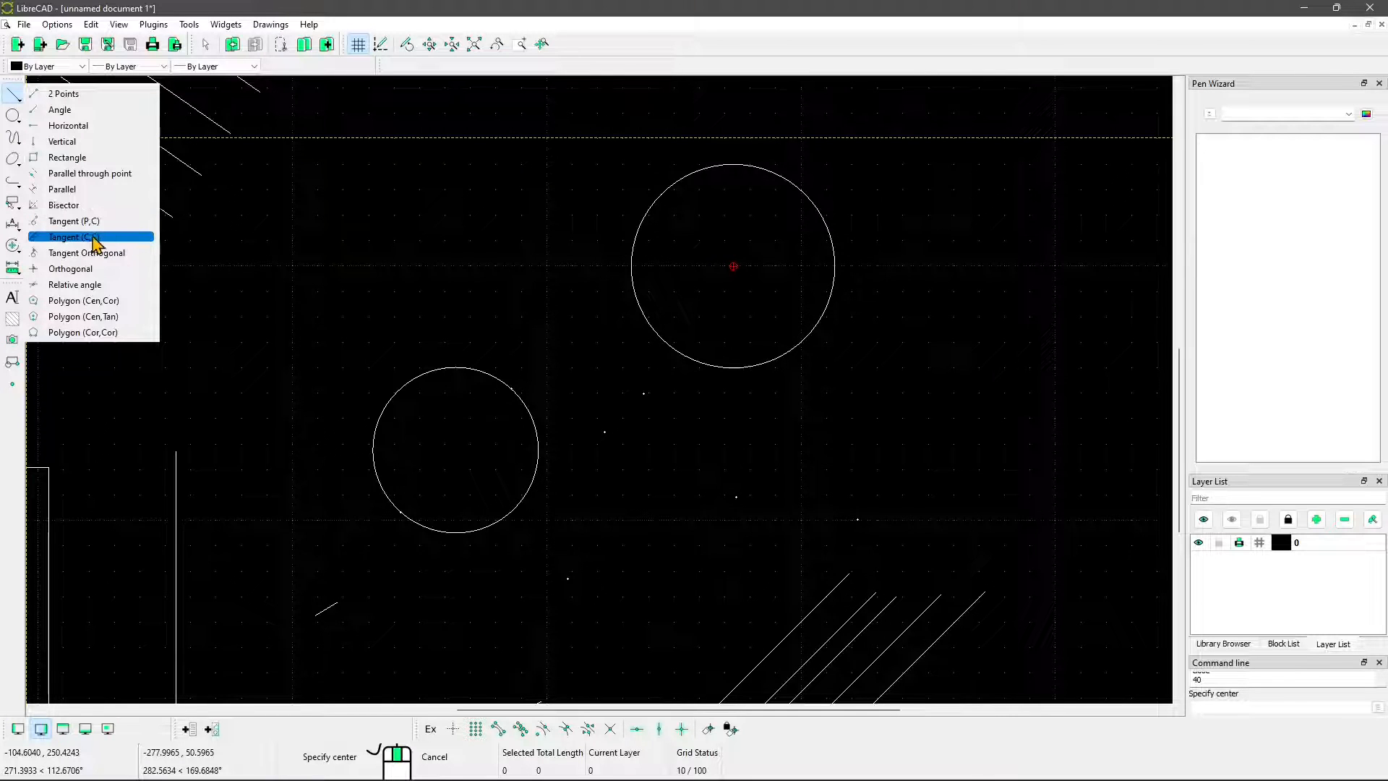
pyautogui.click(87, 237)
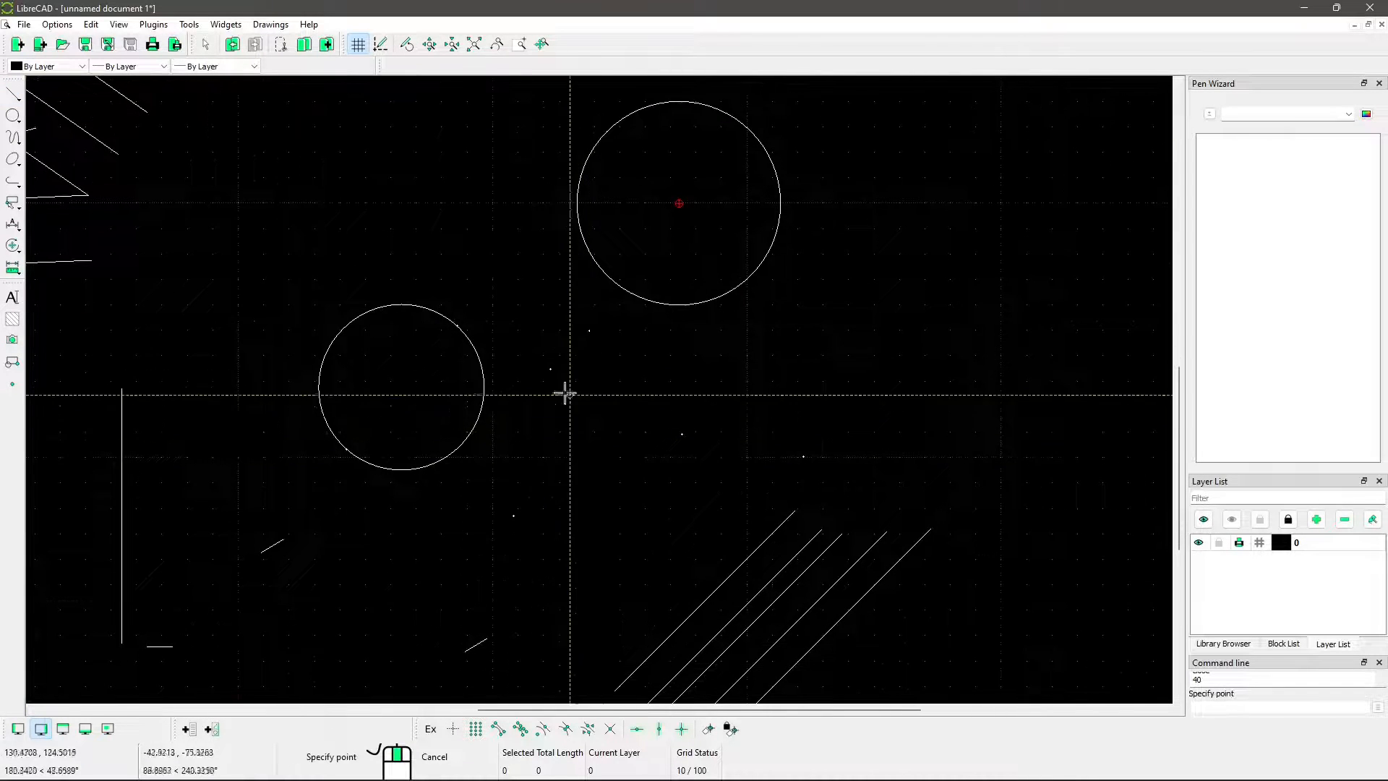
pyautogui.scroll(5, 527, 415)
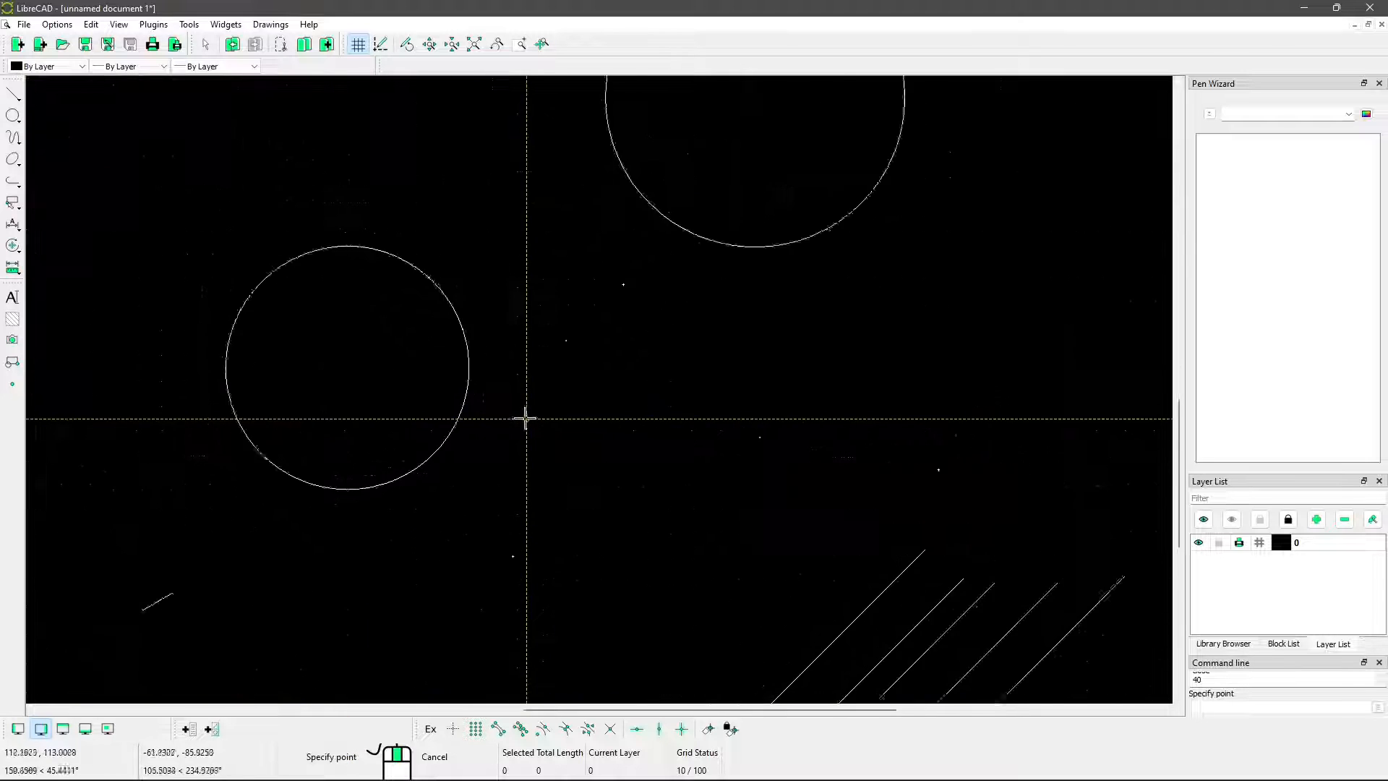
pyautogui.scroll(-2, 547, 469)
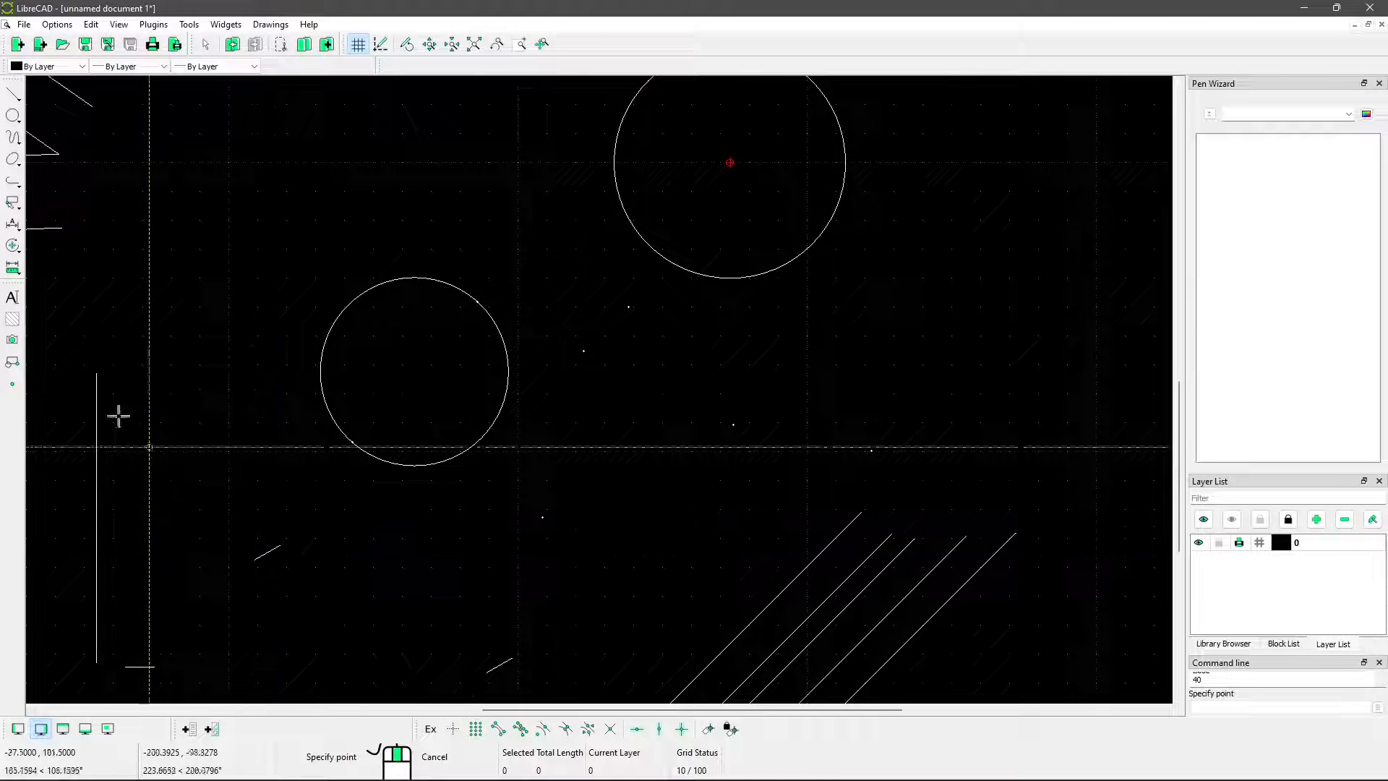
pyautogui.click(96, 381)
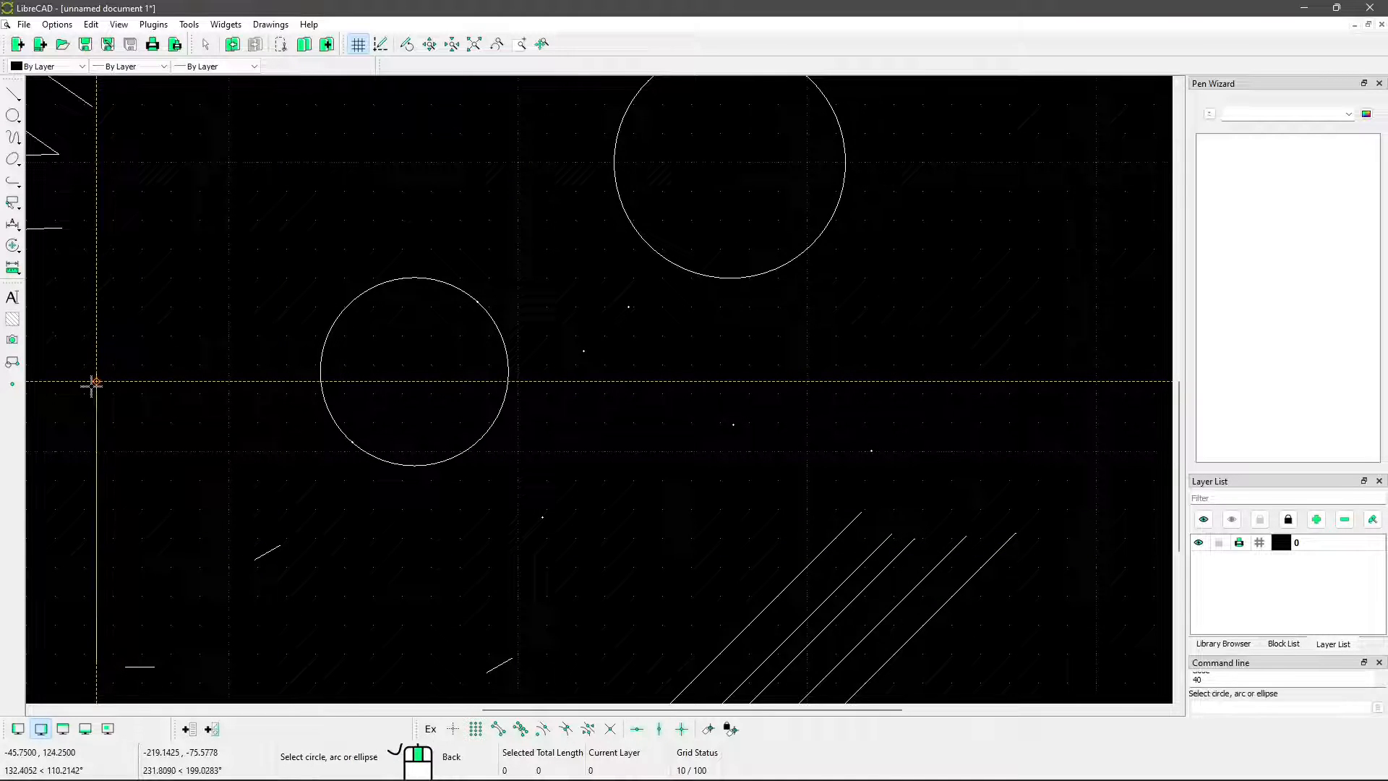
pyautogui.click(436, 278)
pyautogui.moveTo(621, 277); pyautogui.dragTo(602, 352, button='middle')
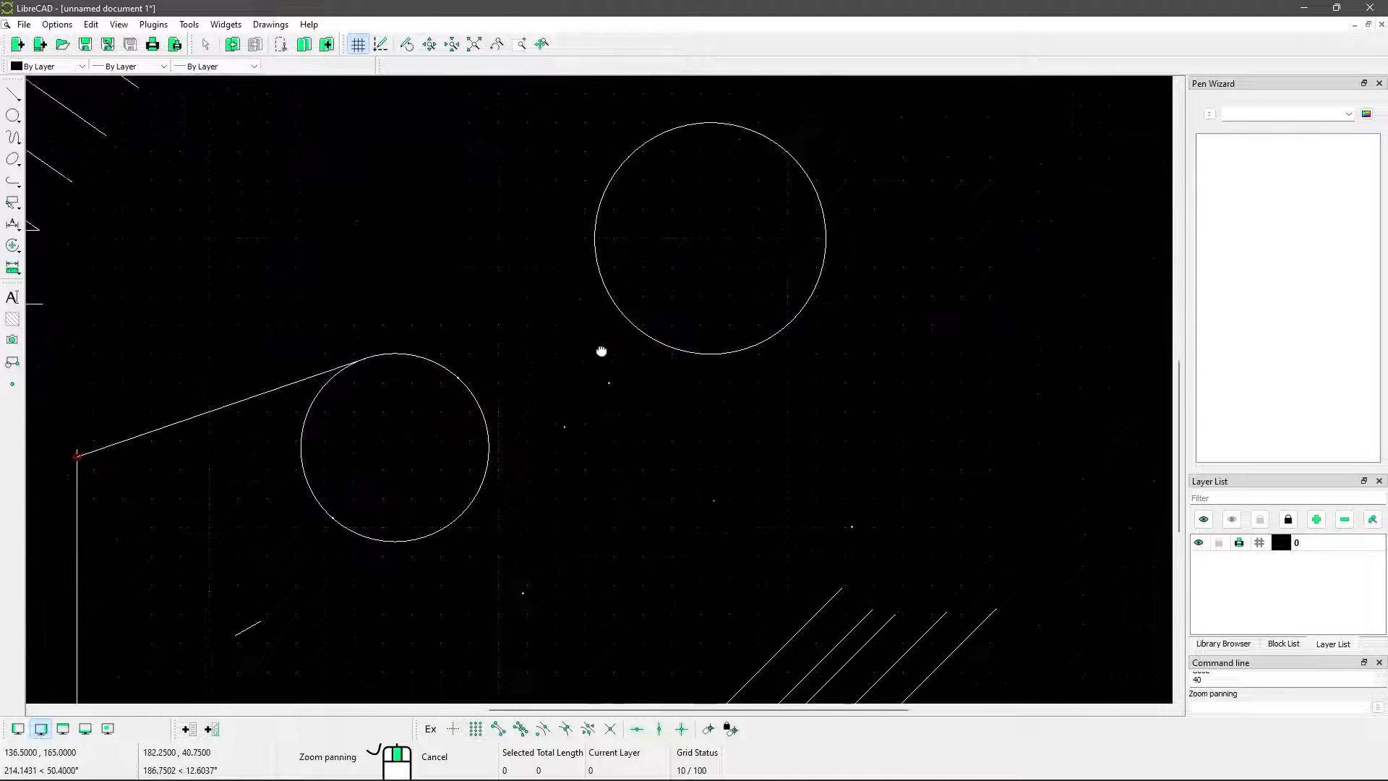
# Draw a Tangent (C,C) line between the upper-left sides of the smaller and larger circles
pyautogui.click(15, 97)
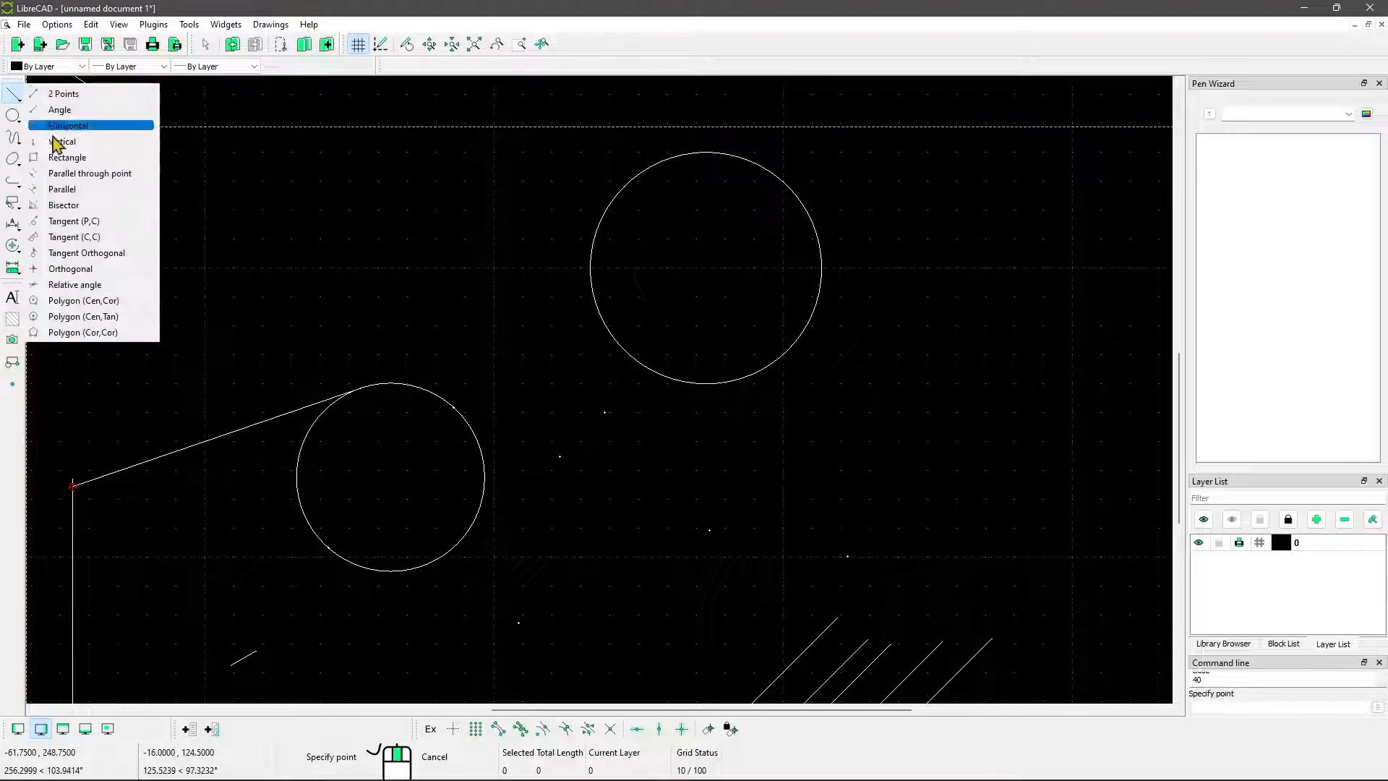
pyautogui.click(75, 237)
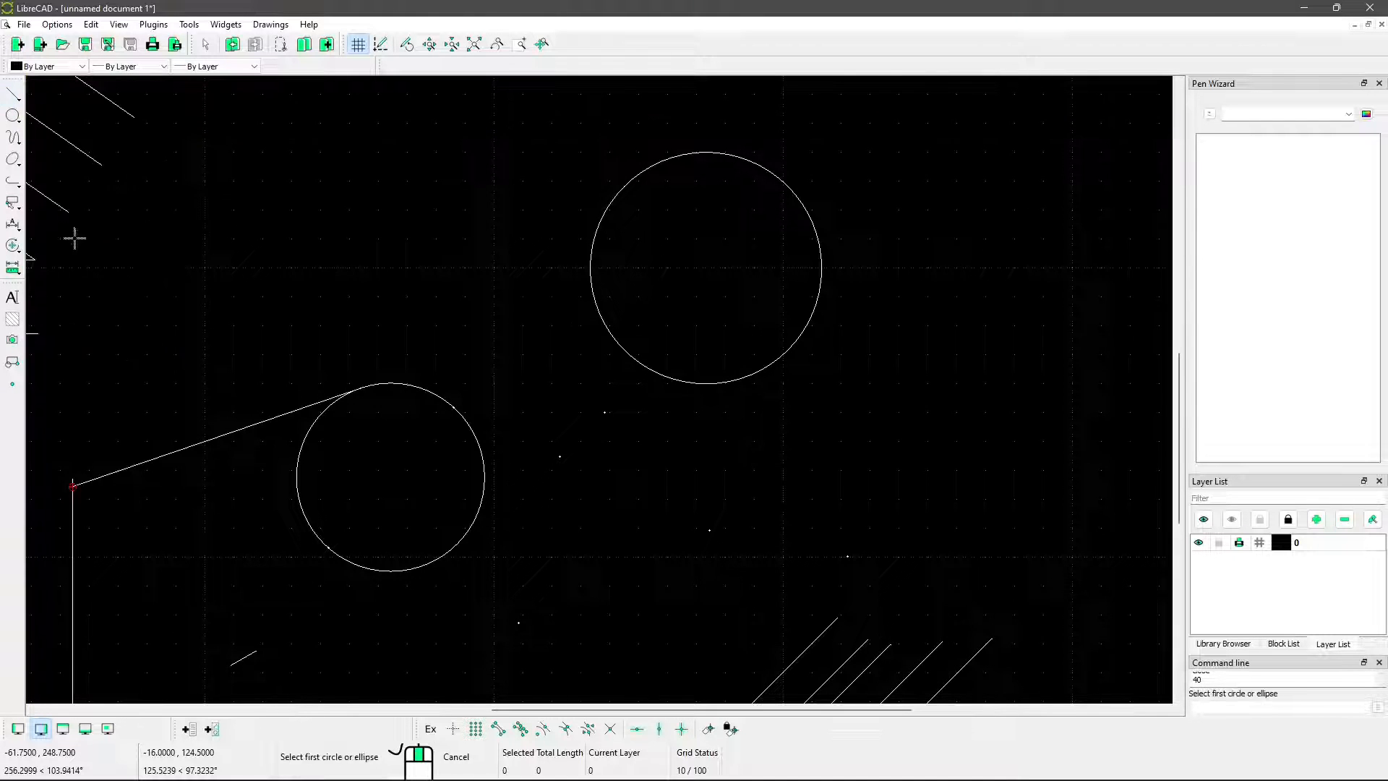
pyautogui.click(410, 387)
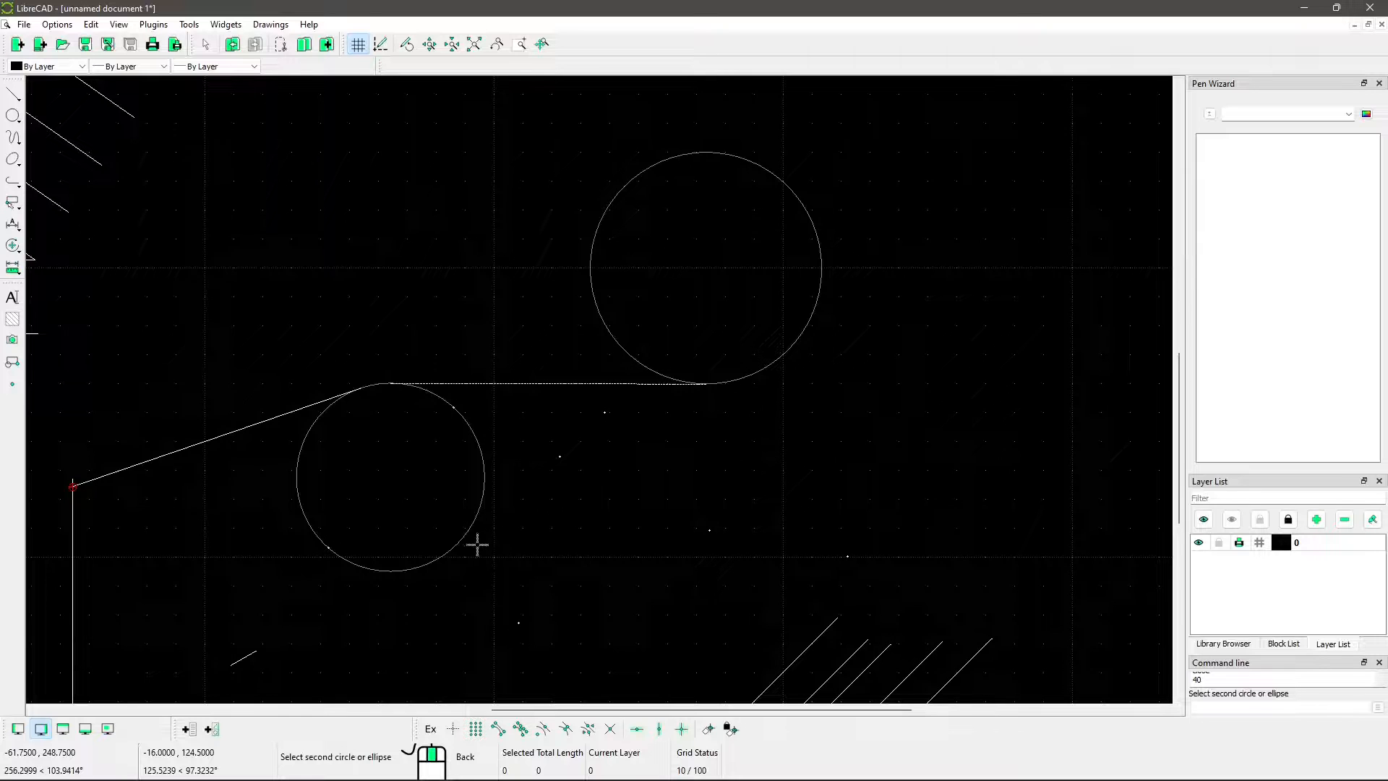
pyautogui.click(662, 158)
pyautogui.scroll(-2, 418, 516)
pyautogui.moveTo(415, 499)
pyautogui.mouseDown(button='middle')
pyautogui.moveTo(475, 487)
pyautogui.moveTo(513, 443)
pyautogui.mouseUp(button='middle')
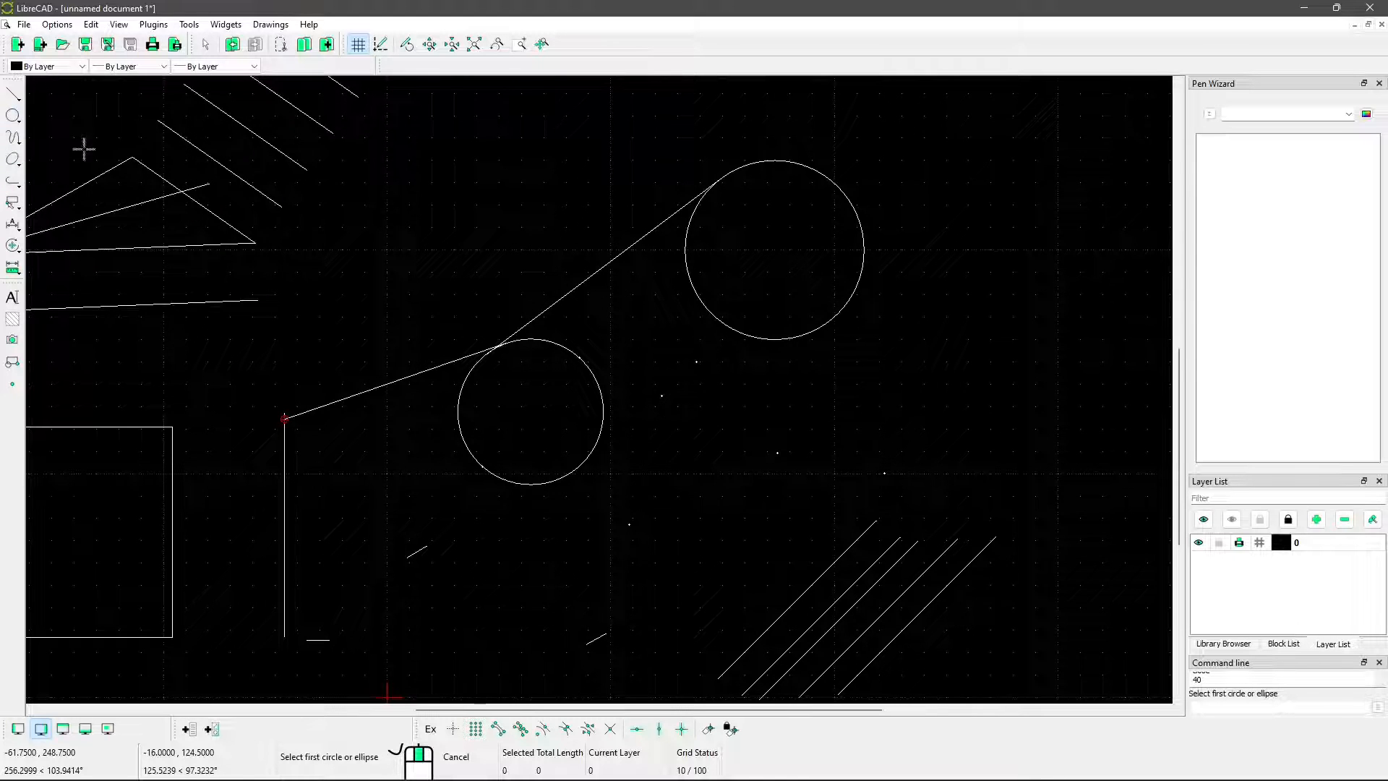
pyautogui.scroll(-2, 506, 296)
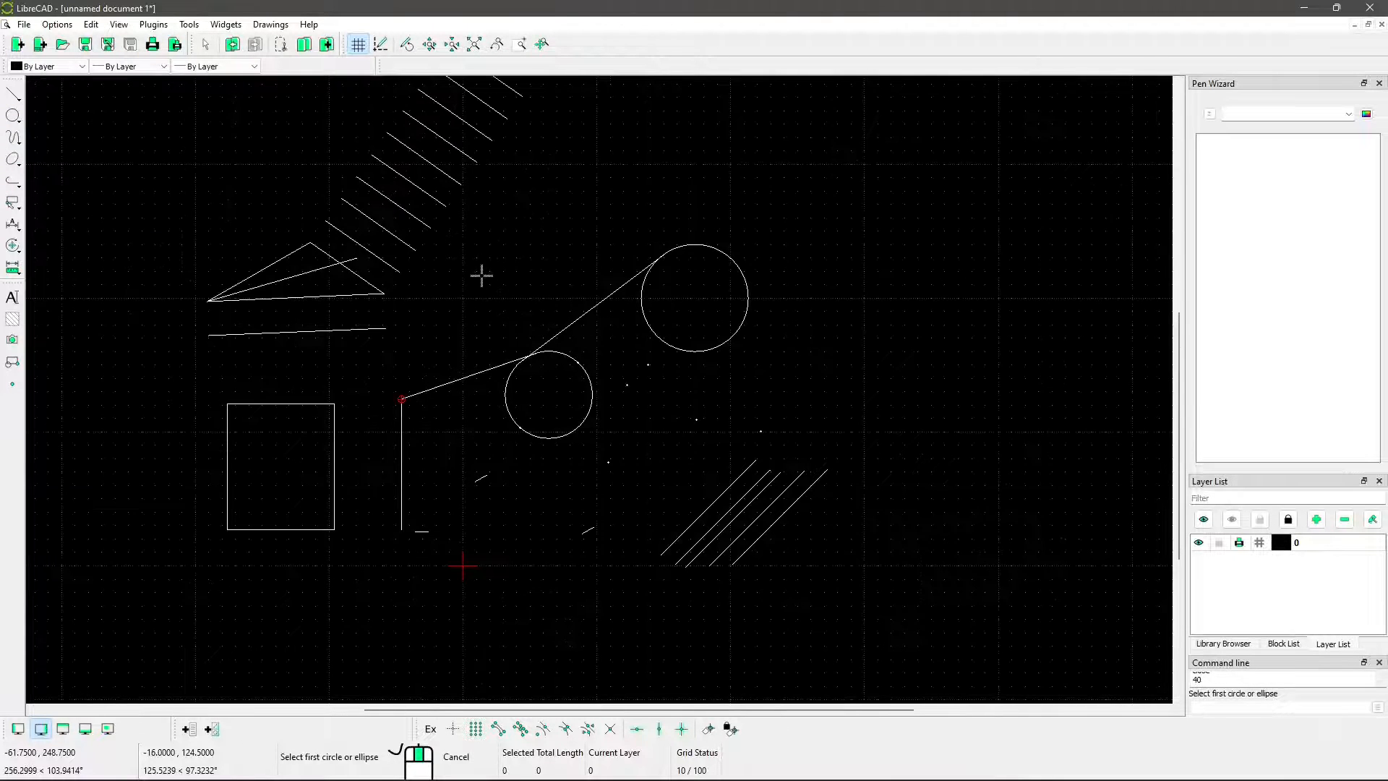
# Draw a Tangent Orthogonal line perpendicular to the sloped tangent line, touching the smaller circle's left side, and end the command
pyautogui.scroll(1, 651, 496)
pyautogui.scroll(2, 441, 385)
pyautogui.moveTo(440, 385); pyautogui.dragTo(560, 389, button='middle')
pyautogui.click(13, 94)
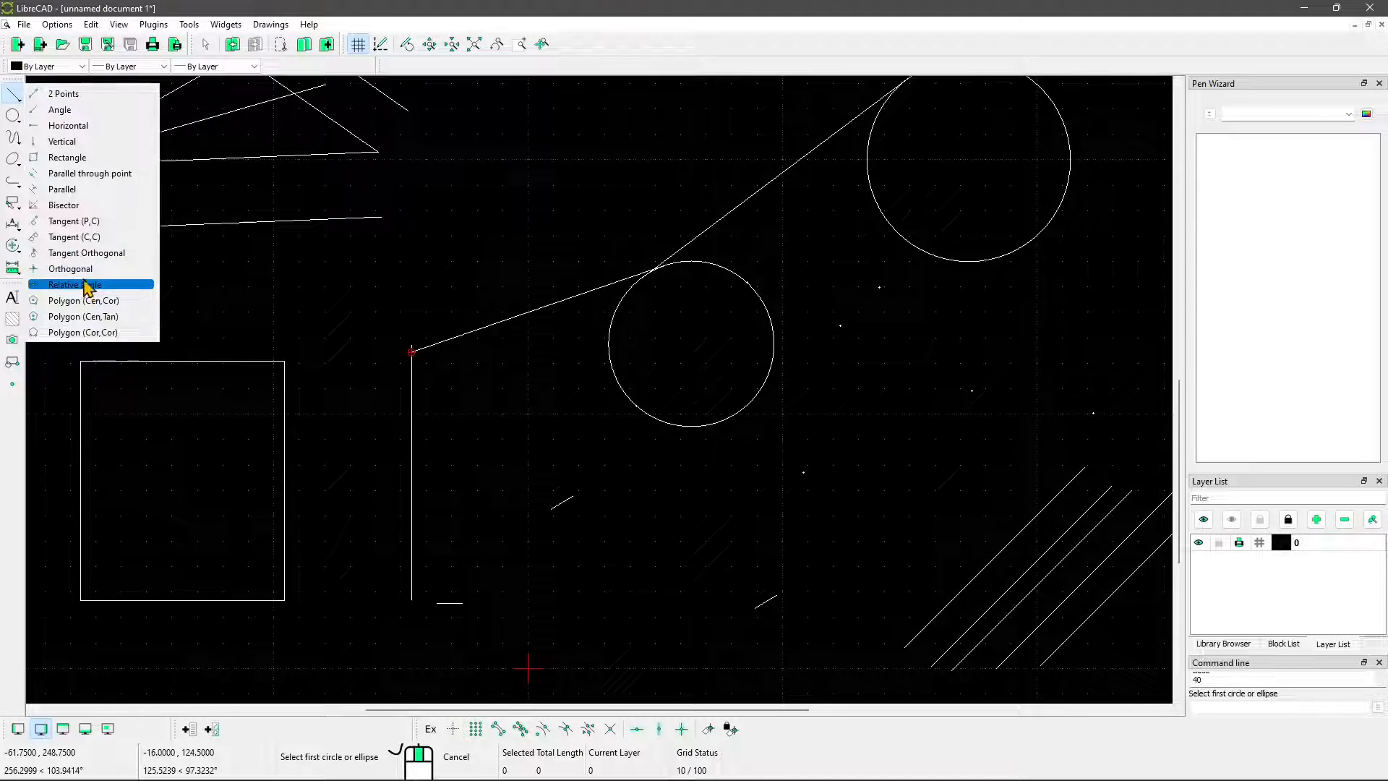
pyautogui.click(71, 258)
pyautogui.moveTo(543, 472); pyautogui.dragTo(444, 470, button='middle')
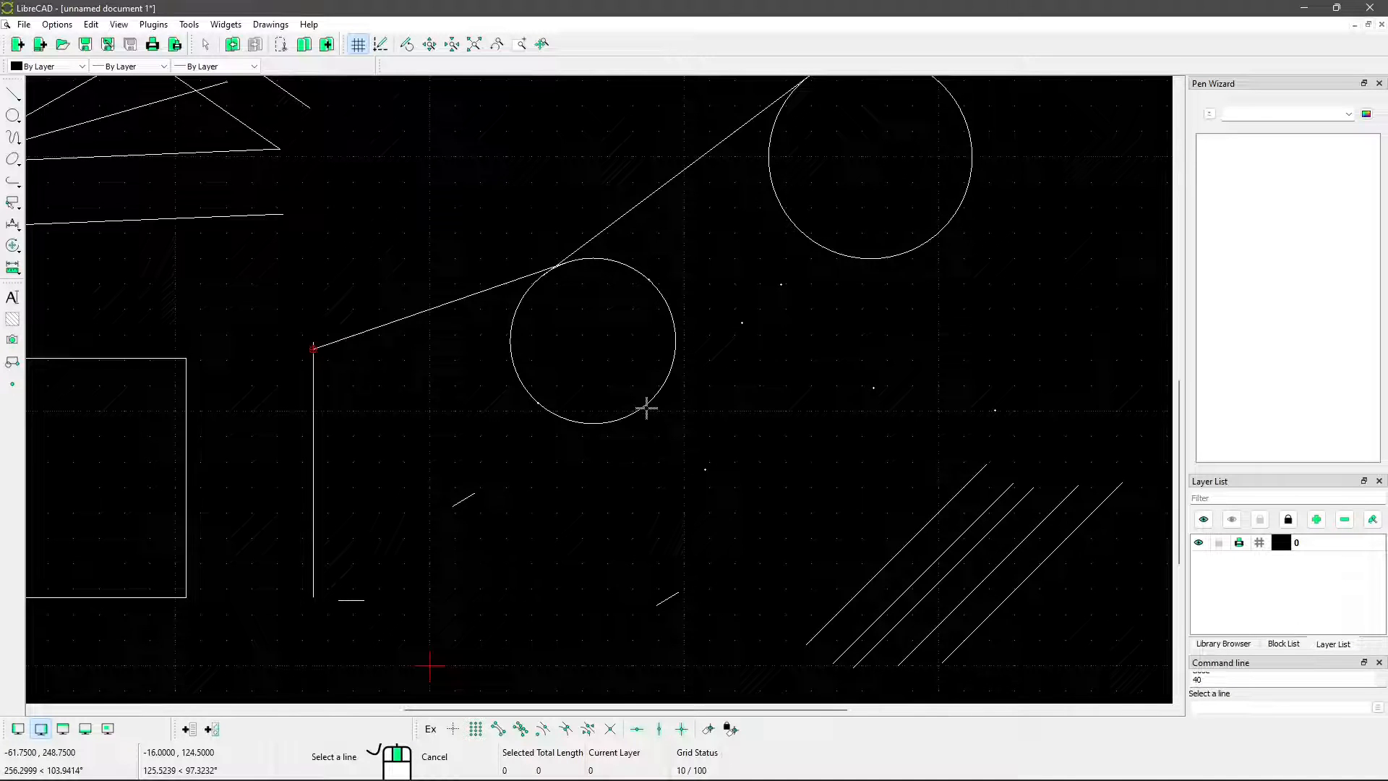
pyautogui.click(412, 314)
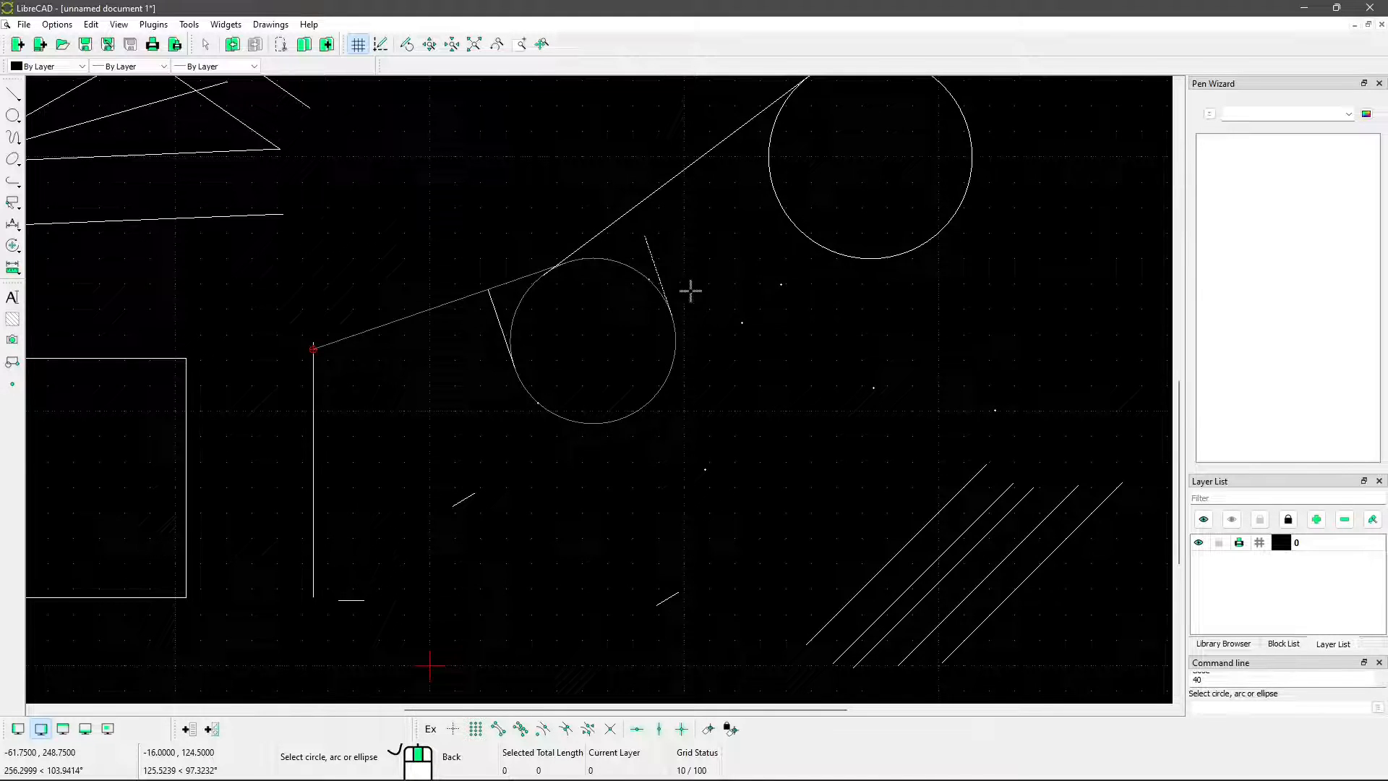
pyautogui.press('Escape')
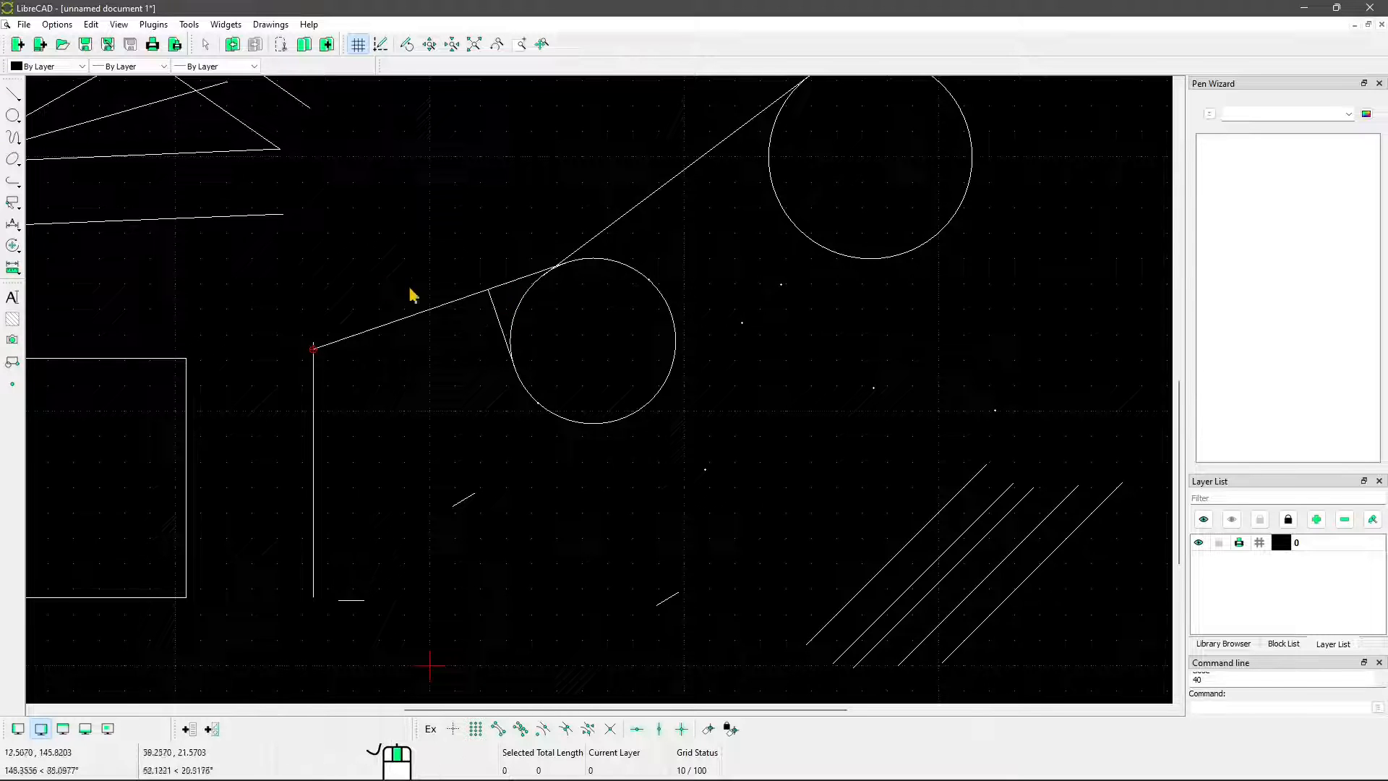
# Draw two Orthogonal lines of length 30 across the sloped tangent line, near its lower end
pyautogui.click(13, 94)
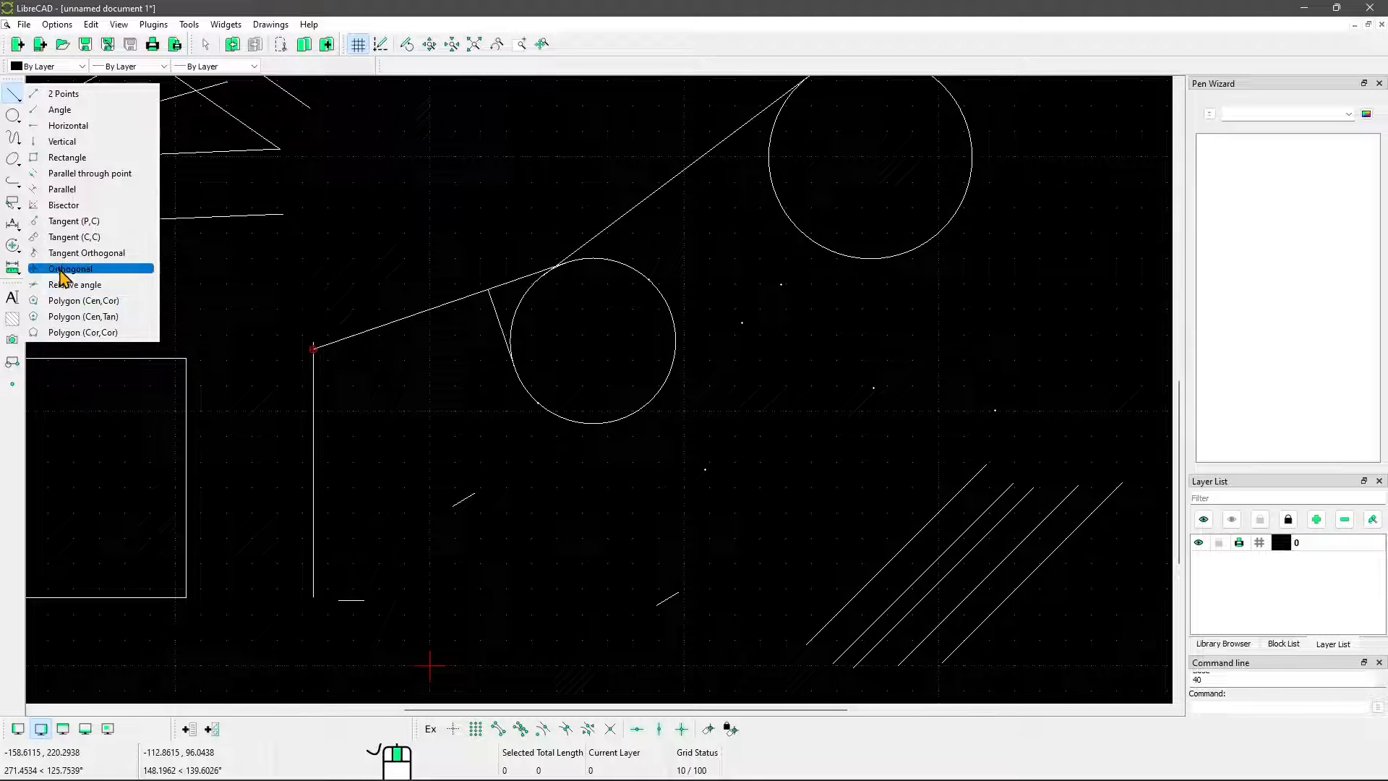
pyautogui.click(87, 269)
pyautogui.click(354, 336)
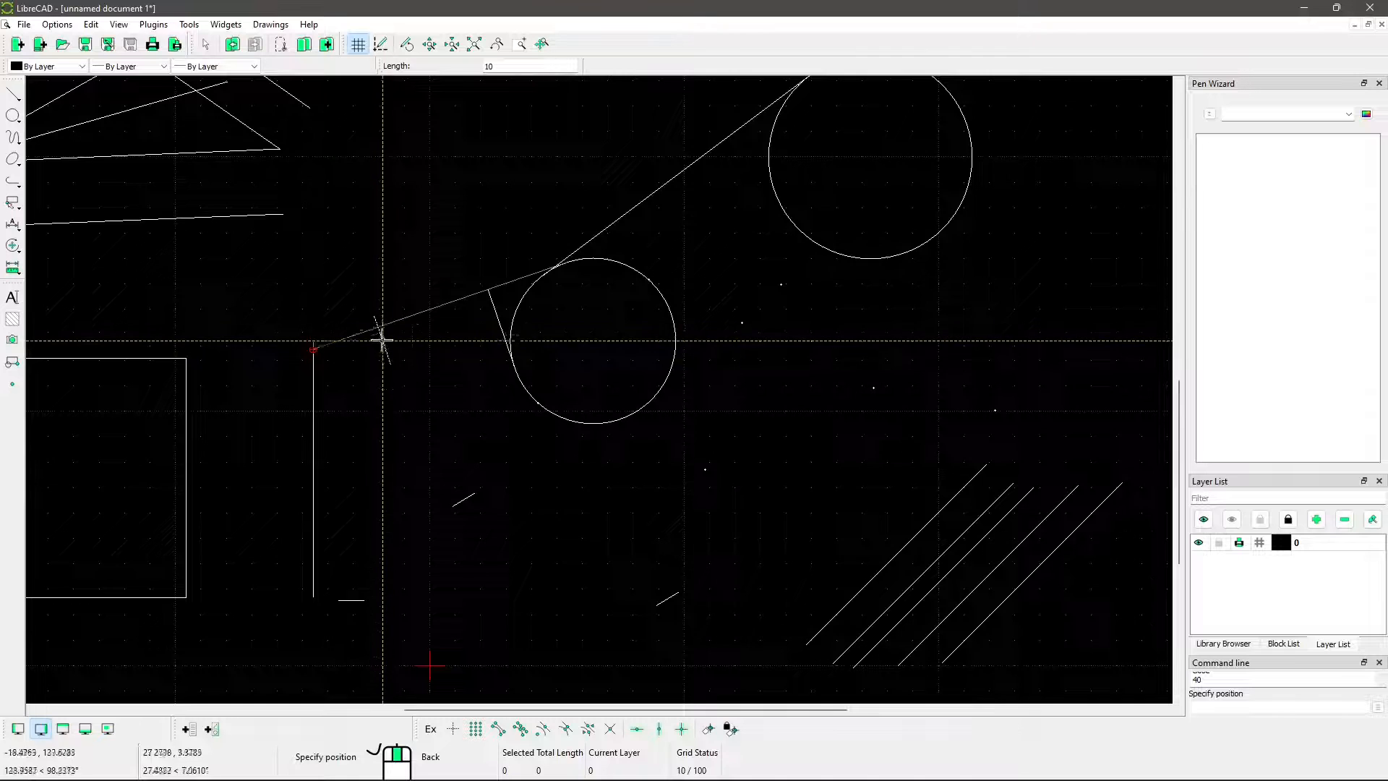
pyautogui.moveTo(490, 66); pyautogui.dragTo(502, 66)
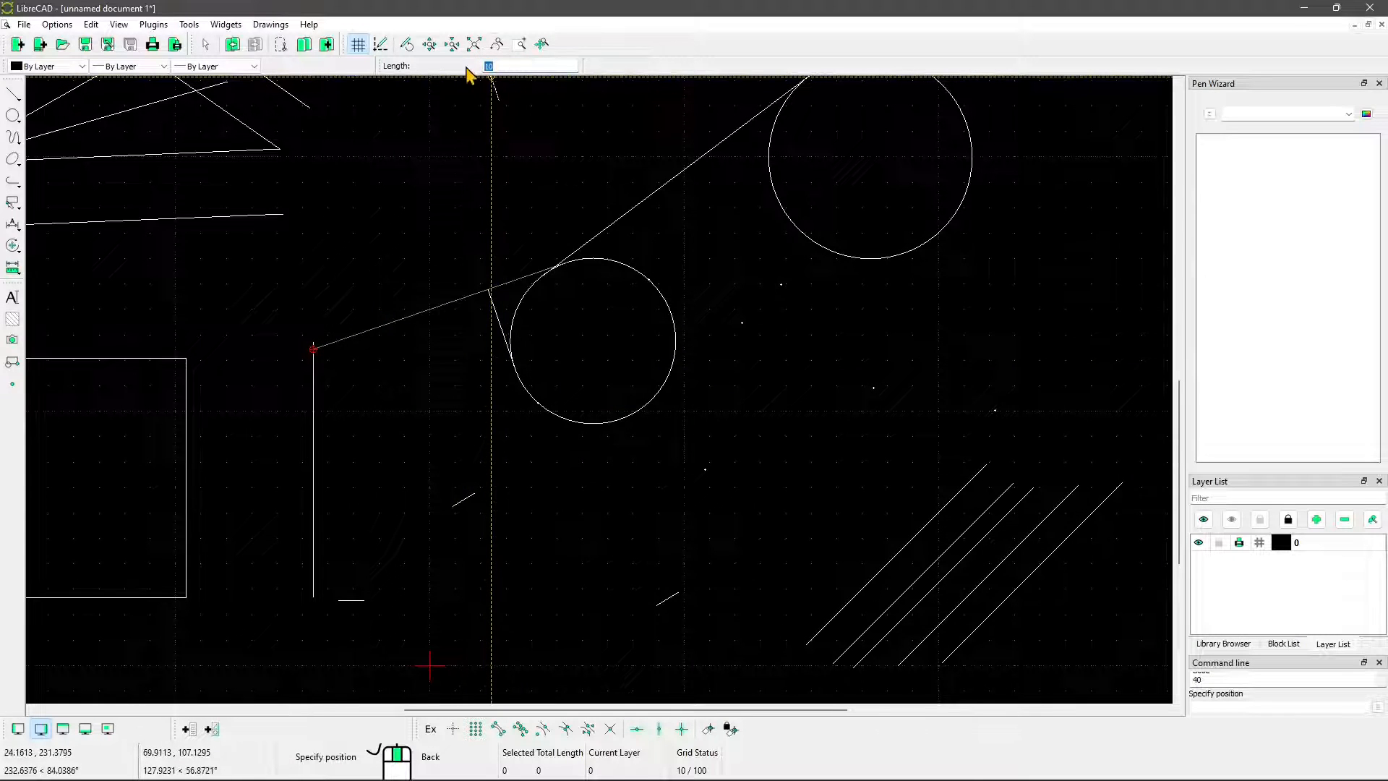
pyautogui.write('30')
pyautogui.click(372, 331)
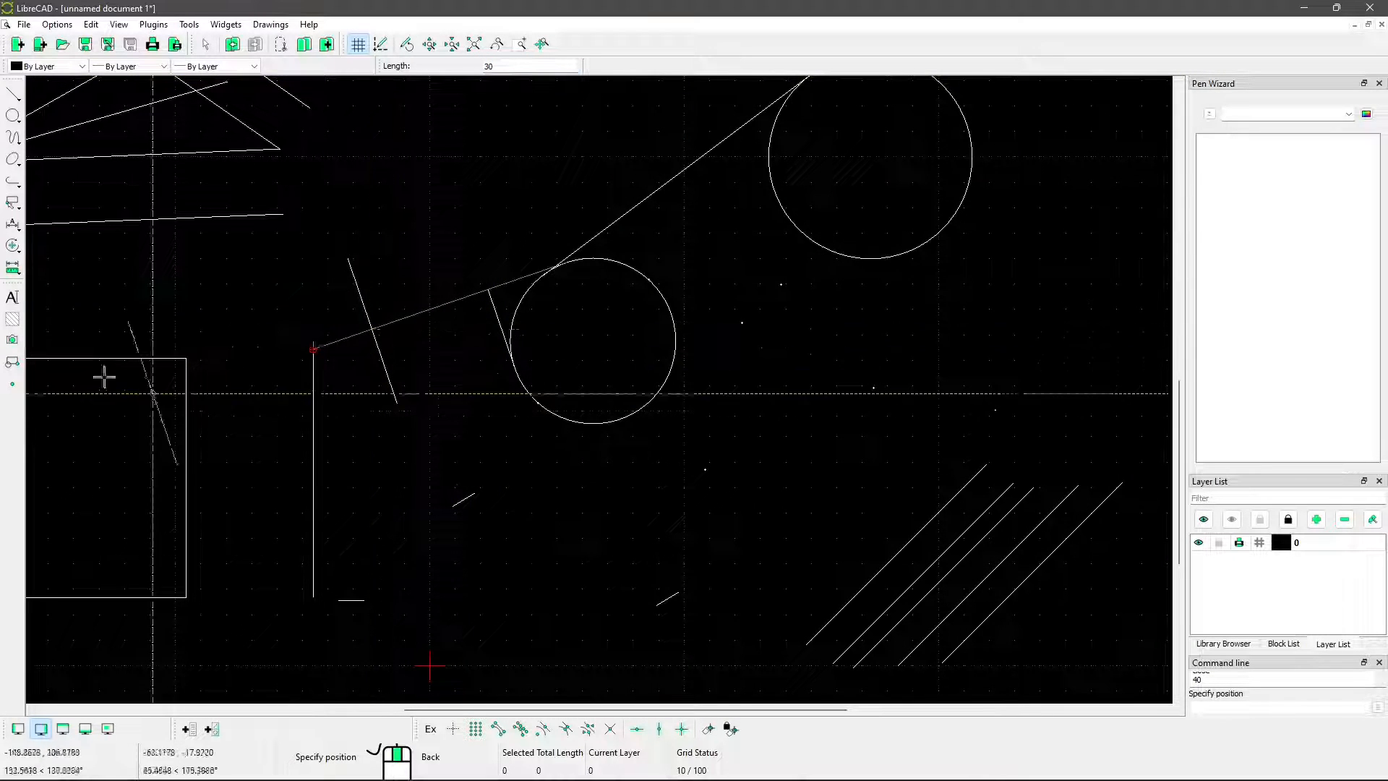
pyautogui.click(347, 339)
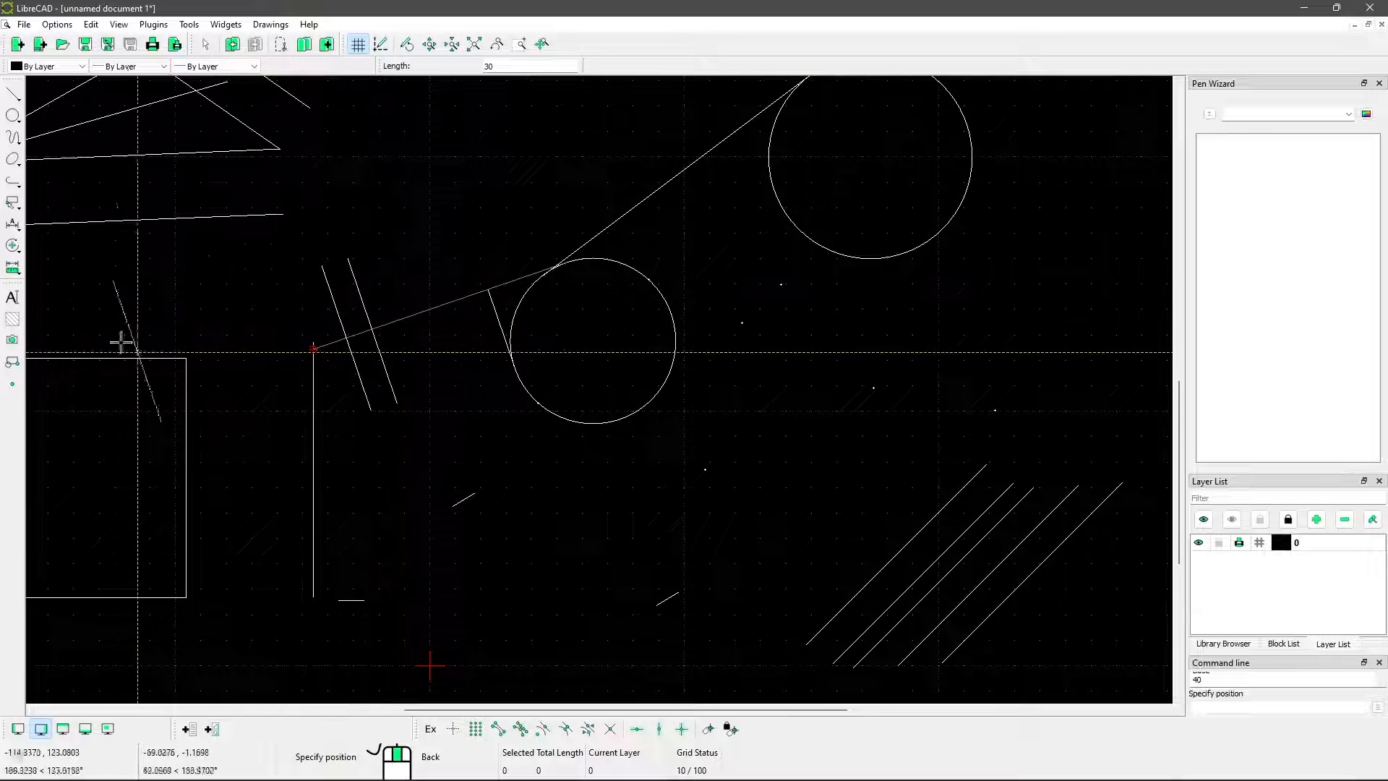
# Draw a Relative angle line with angle 10 and length 30 above the line joining the two circles, and end the command
pyautogui.click(12, 94)
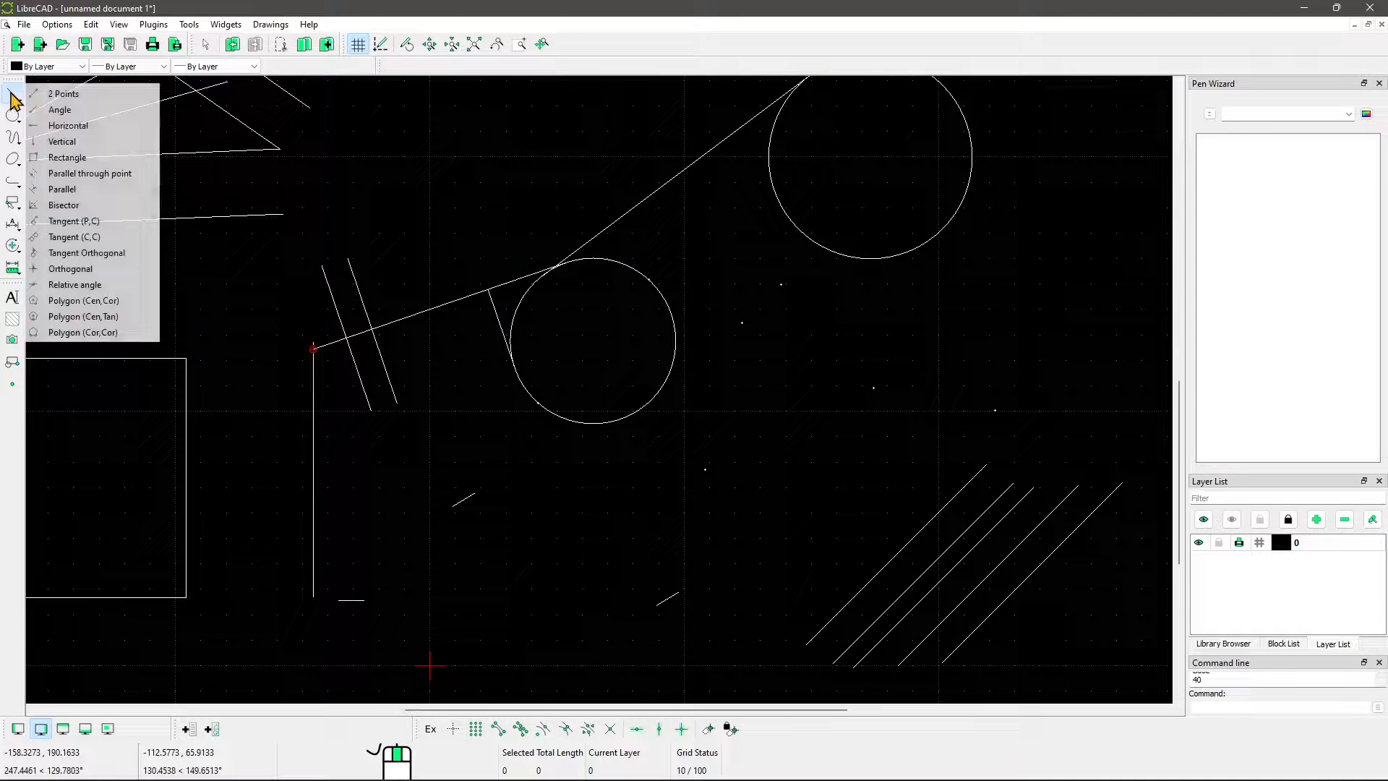
pyautogui.click(84, 287)
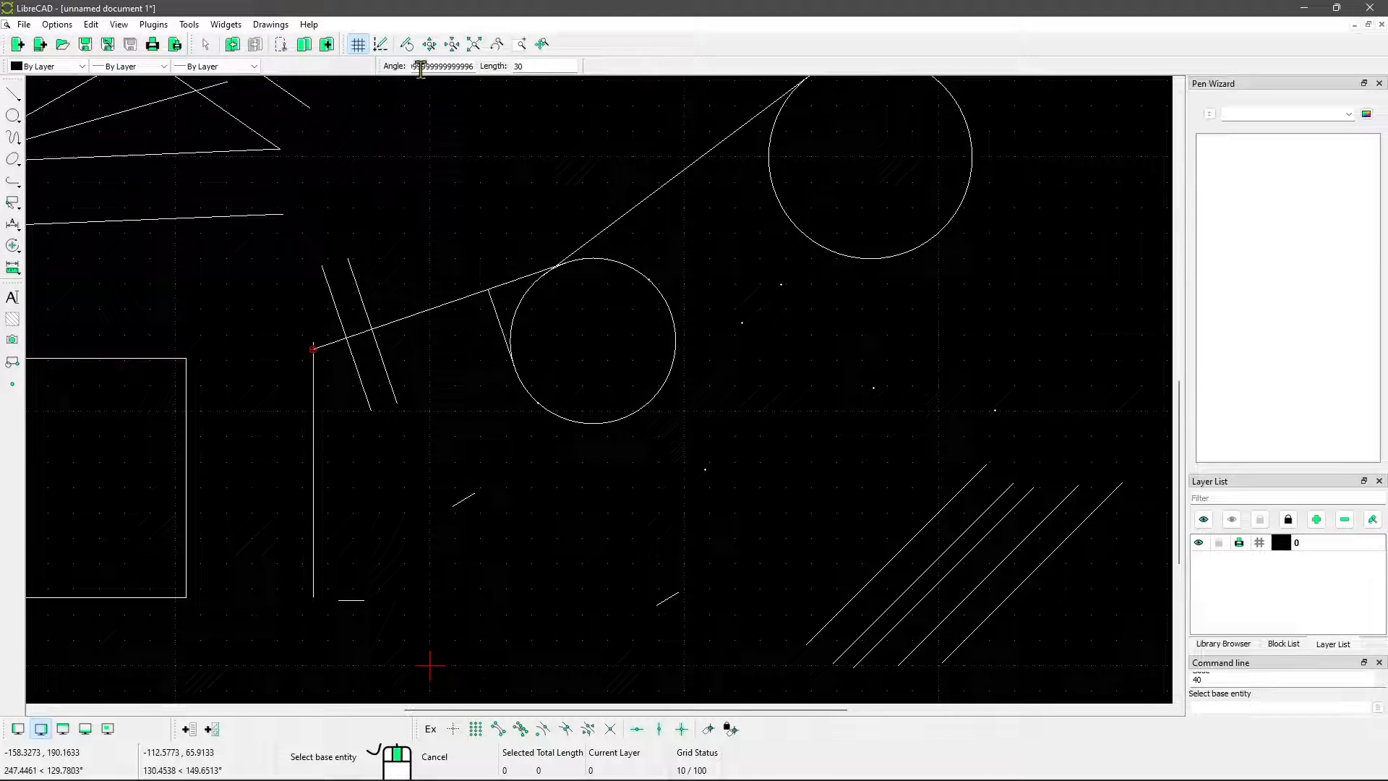
pyautogui.click(458, 66)
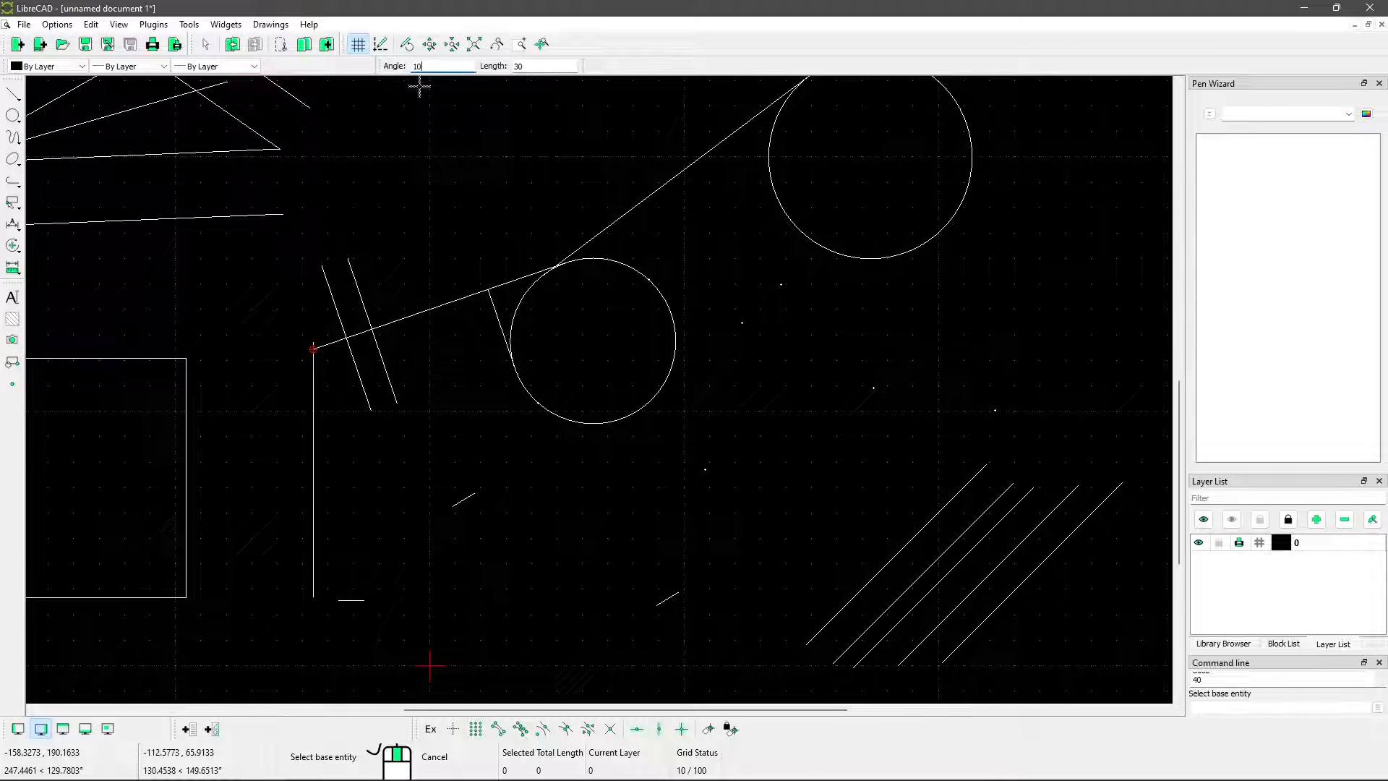
pyautogui.click(532, 67)
pyautogui.click(651, 193)
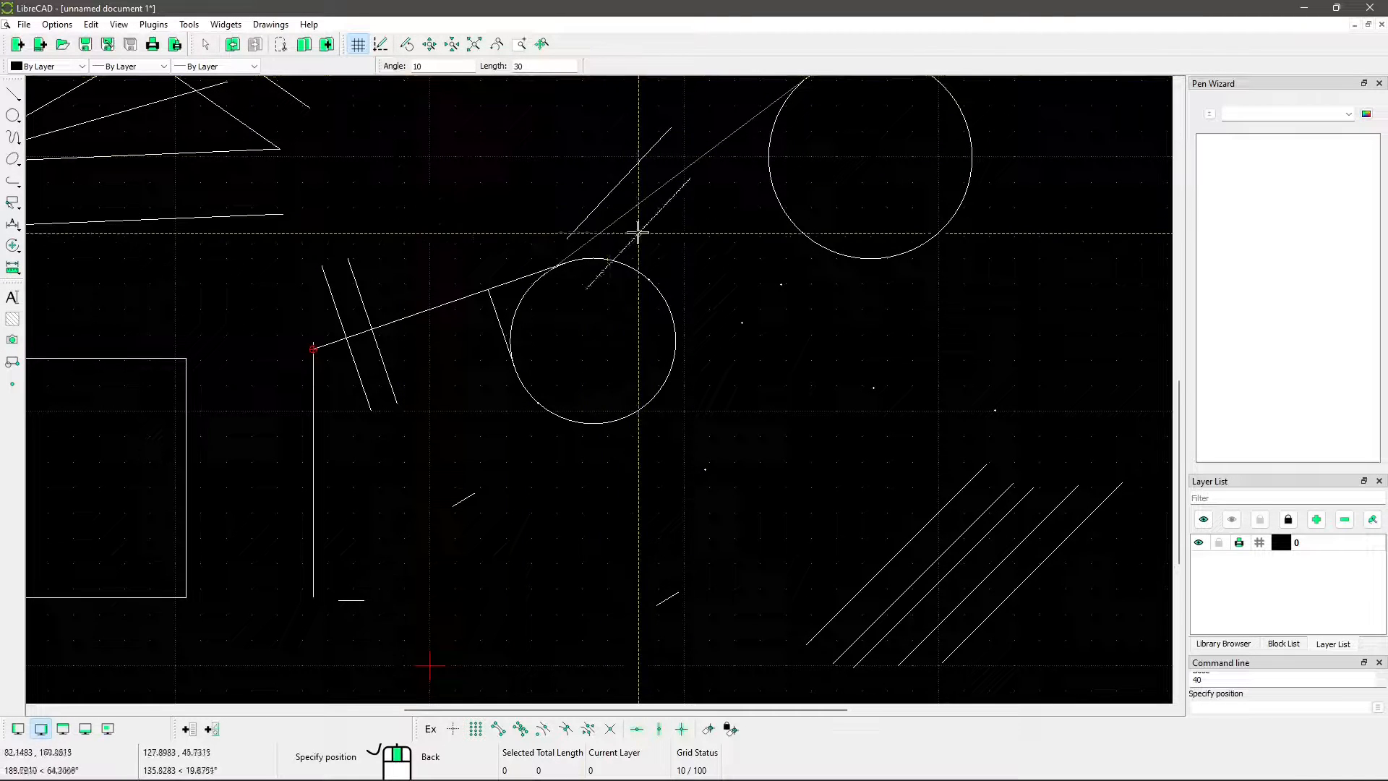
pyautogui.scroll(3, 635, 219)
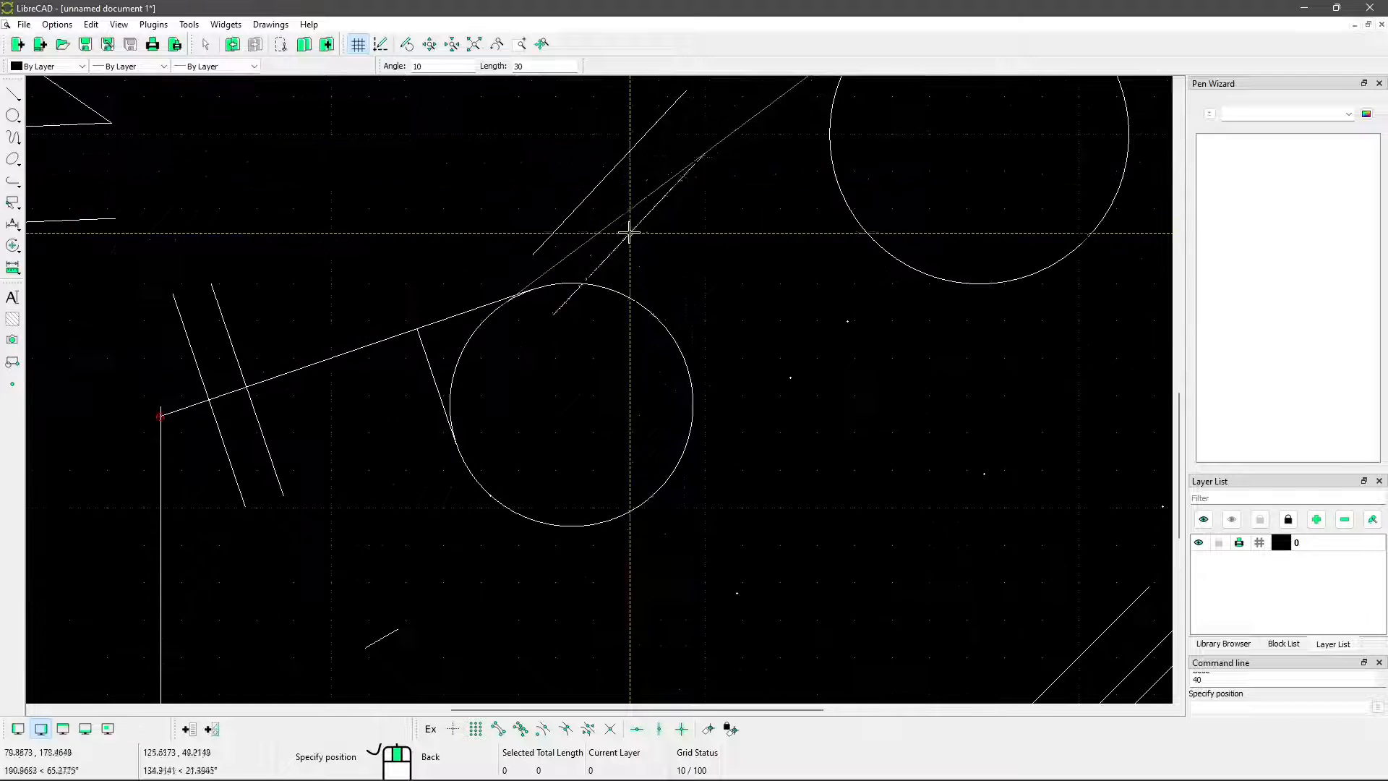
pyautogui.rightClick(672, 197)
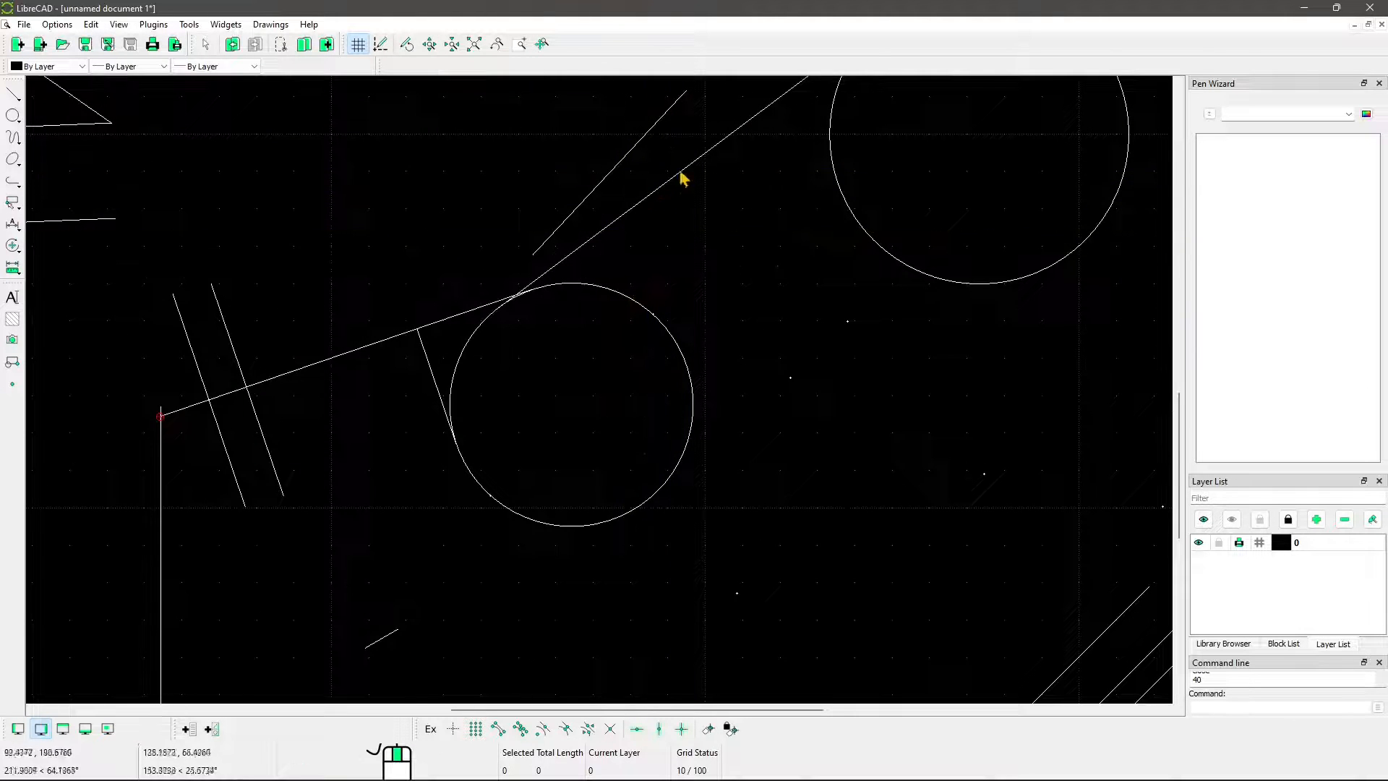
pyautogui.click(670, 182)
pyautogui.press('Escape')
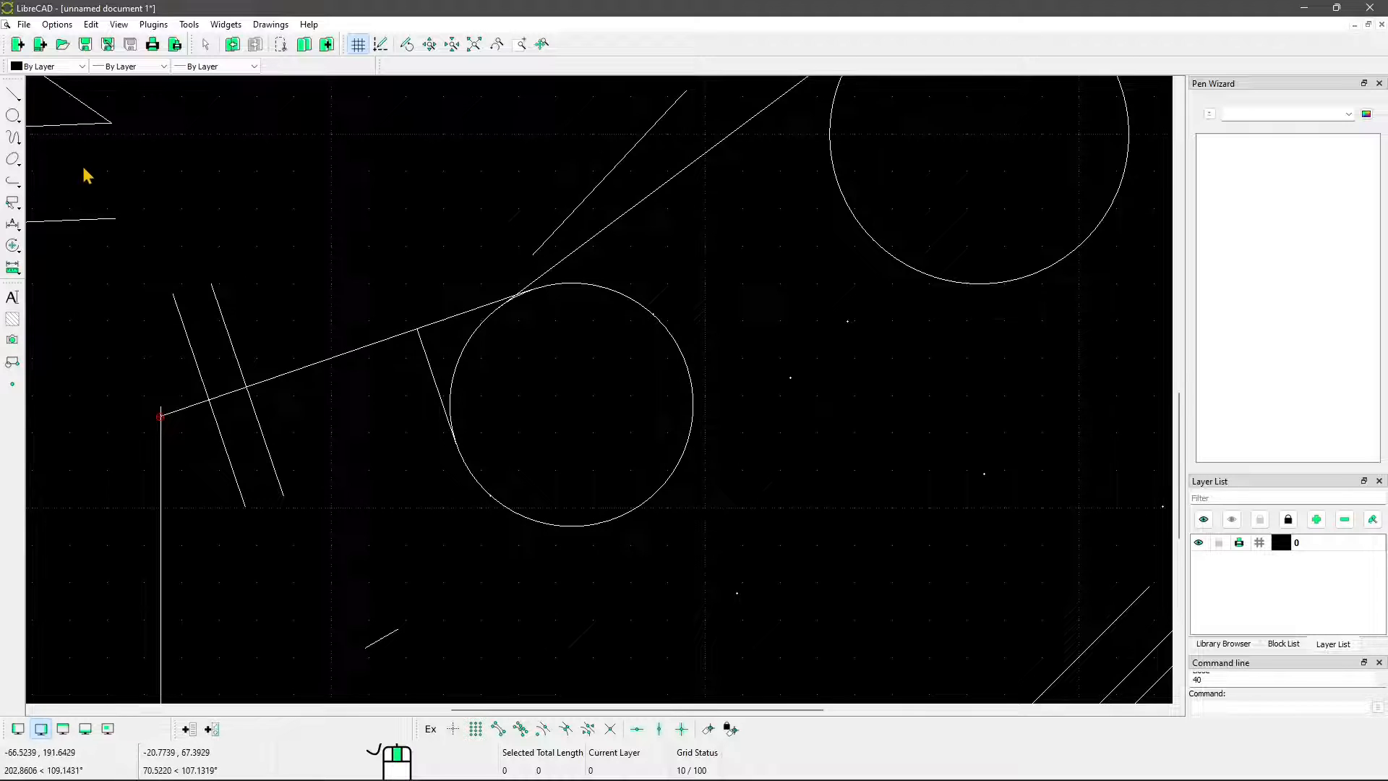
# Draw a three-sided Polygon (Cen,Cor) in the empty area above the sloped tangent line, with one corner pointing up
pyautogui.scroll(-2, 622, 230)
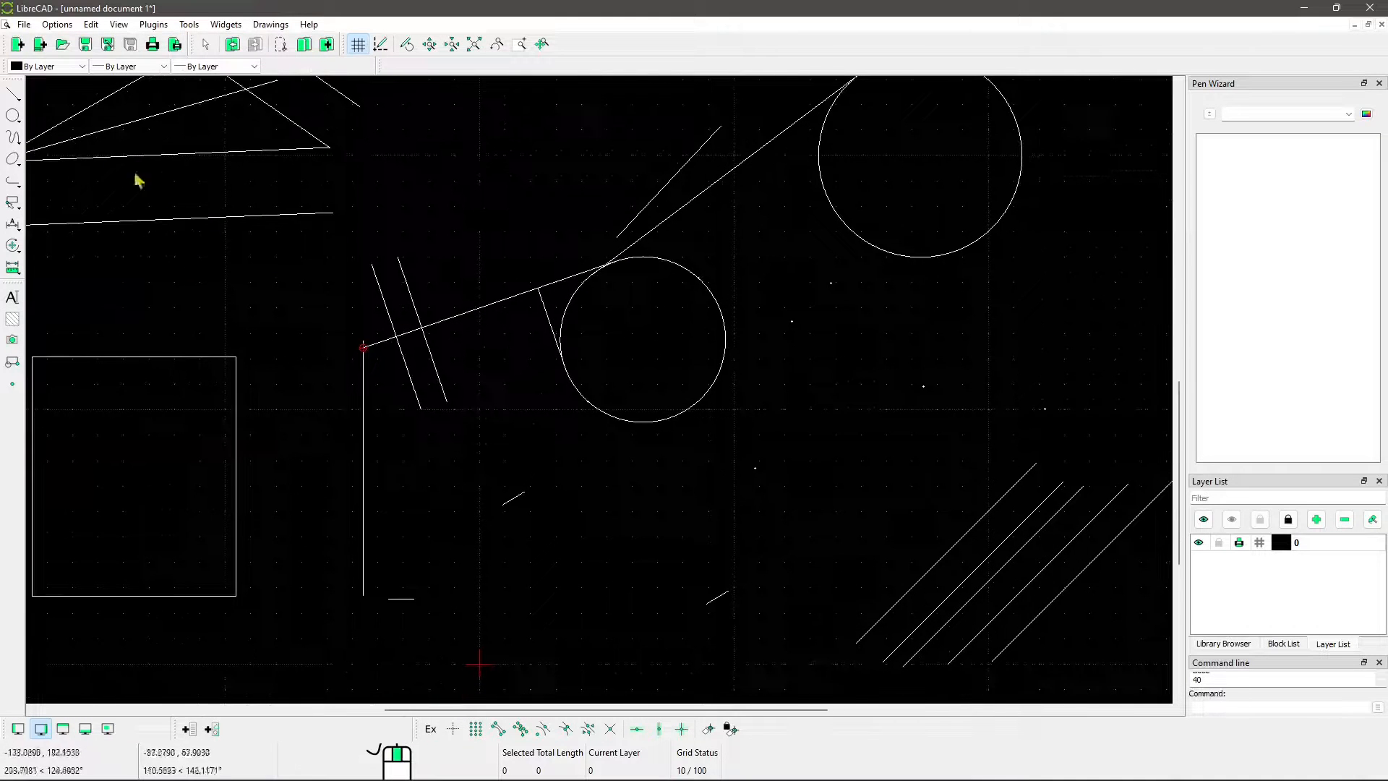
pyautogui.click(13, 93)
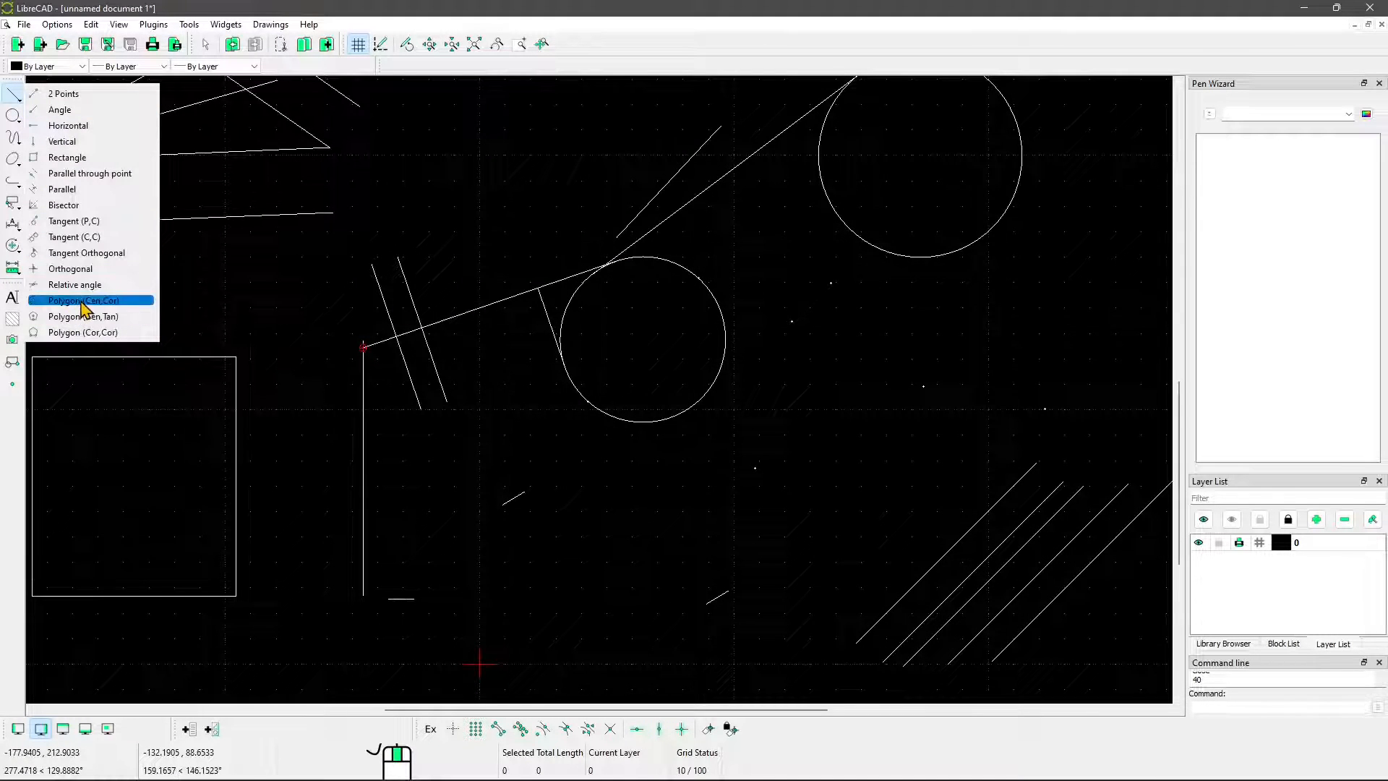
pyautogui.click(116, 300)
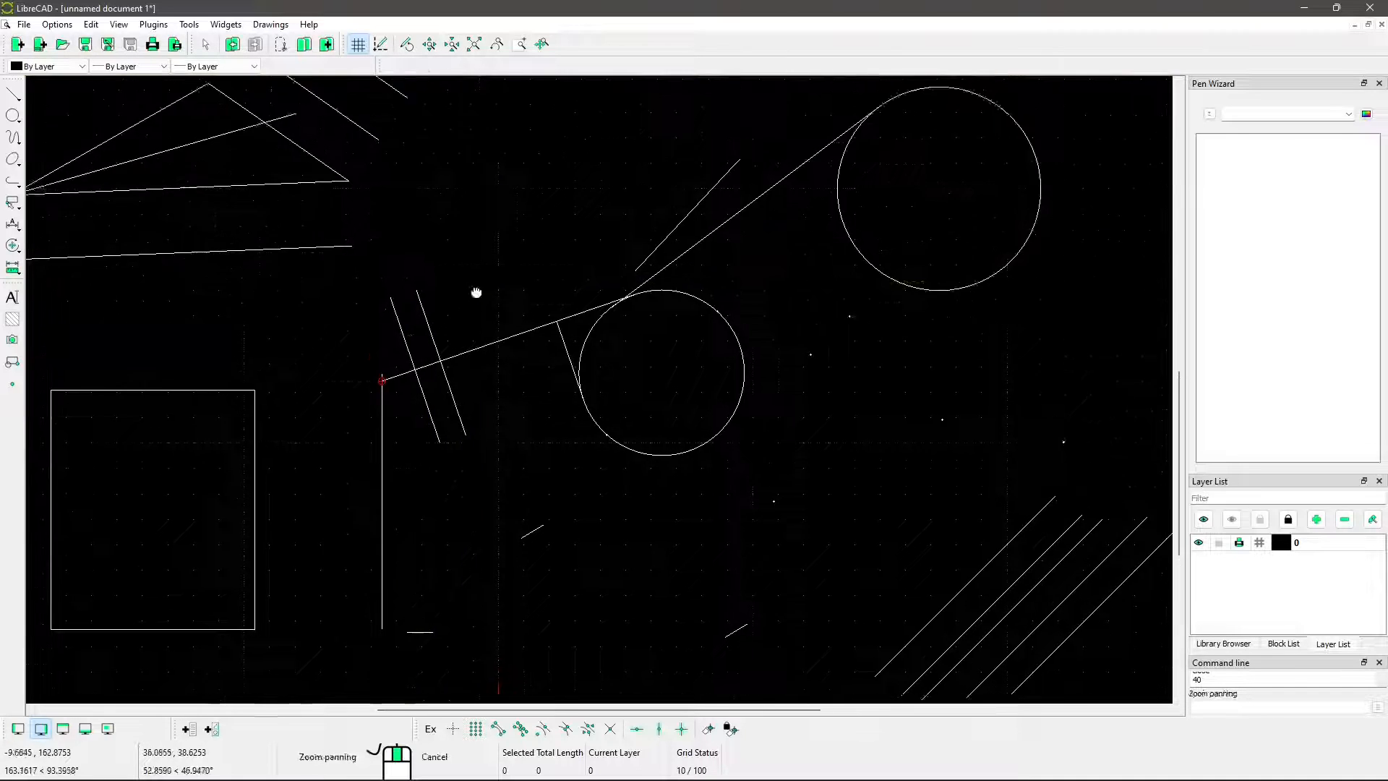
pyautogui.click(547, 233)
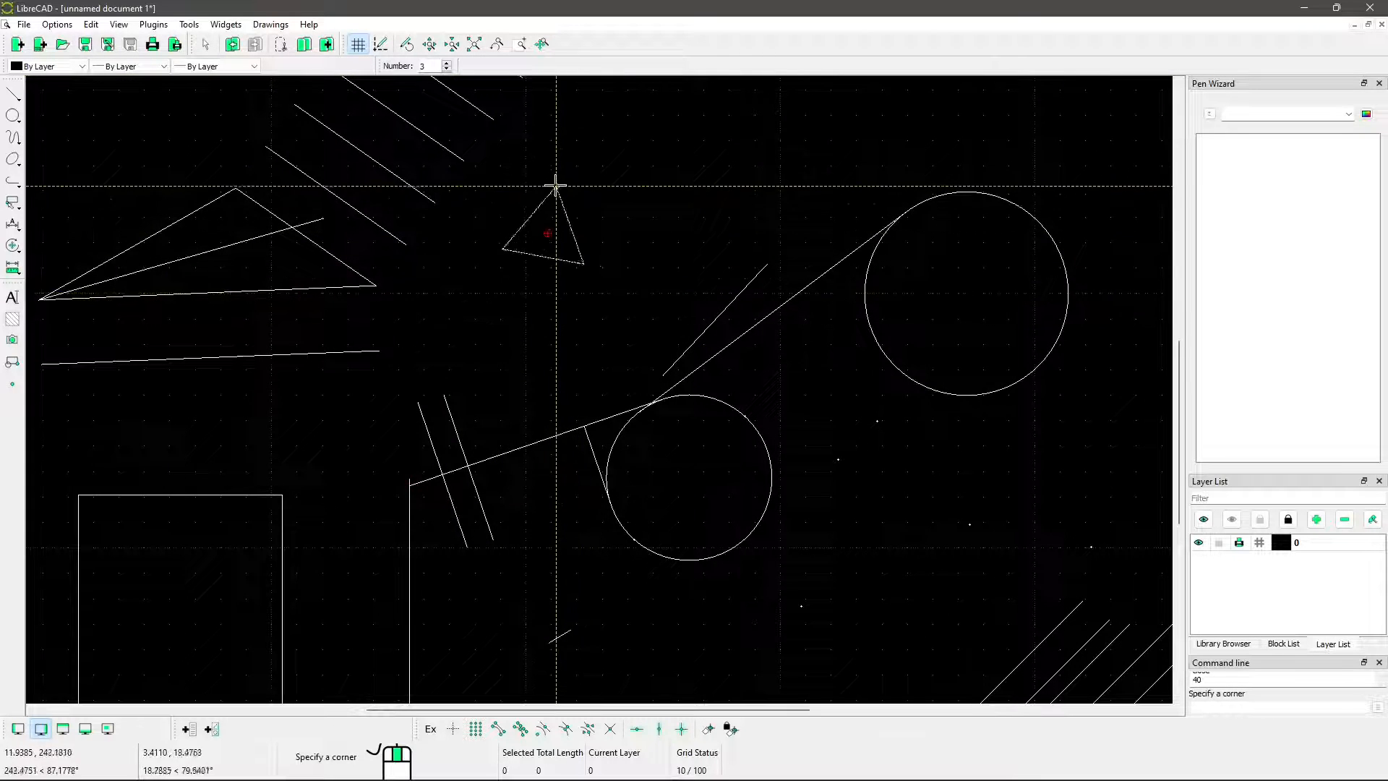
pyautogui.click(548, 176)
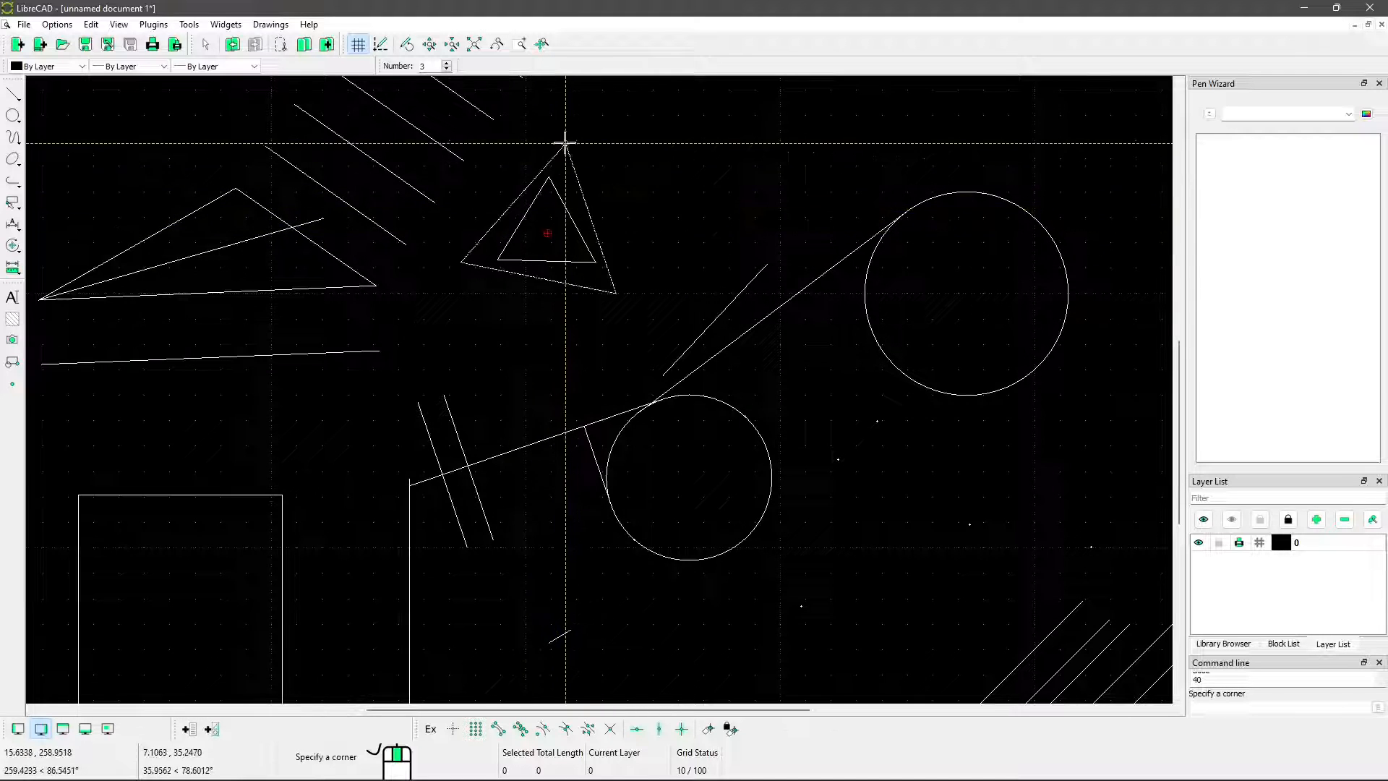
# Add four more three-sided polygons of similar size around the same center, each rotated slightly further clockwise
pyautogui.scroll(1, 555, 174)
pyautogui.scroll(2, 554, 170)
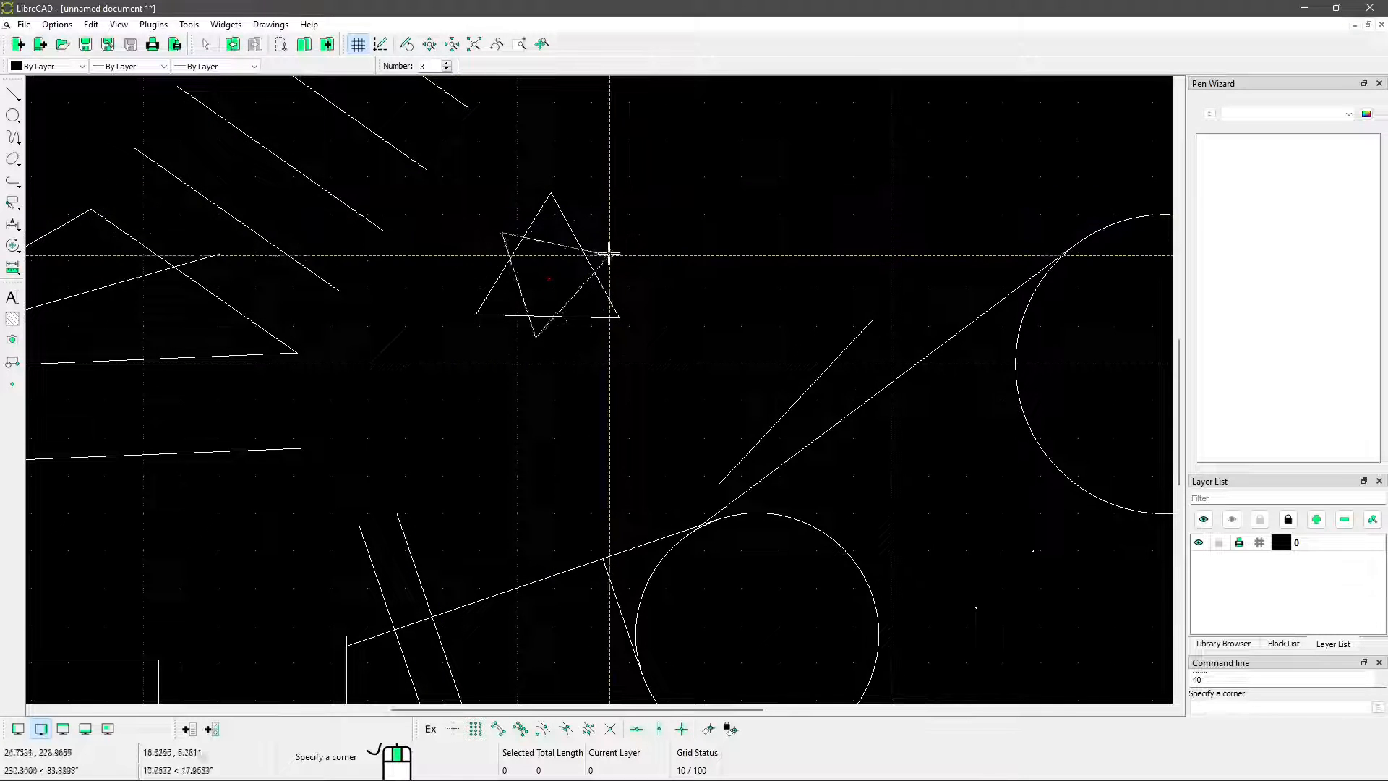
pyautogui.click(580, 200)
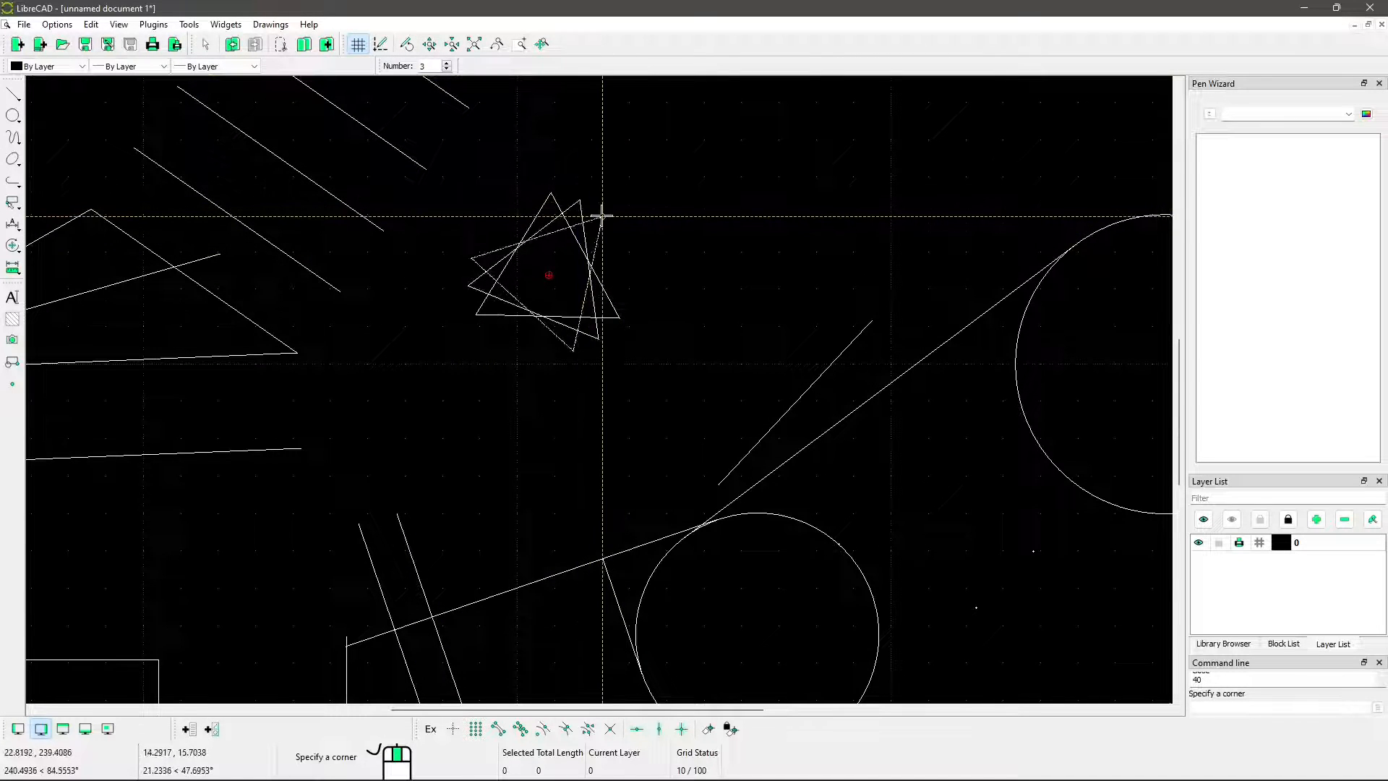
pyautogui.click(602, 217)
pyautogui.click(611, 235)
pyautogui.click(615, 259)
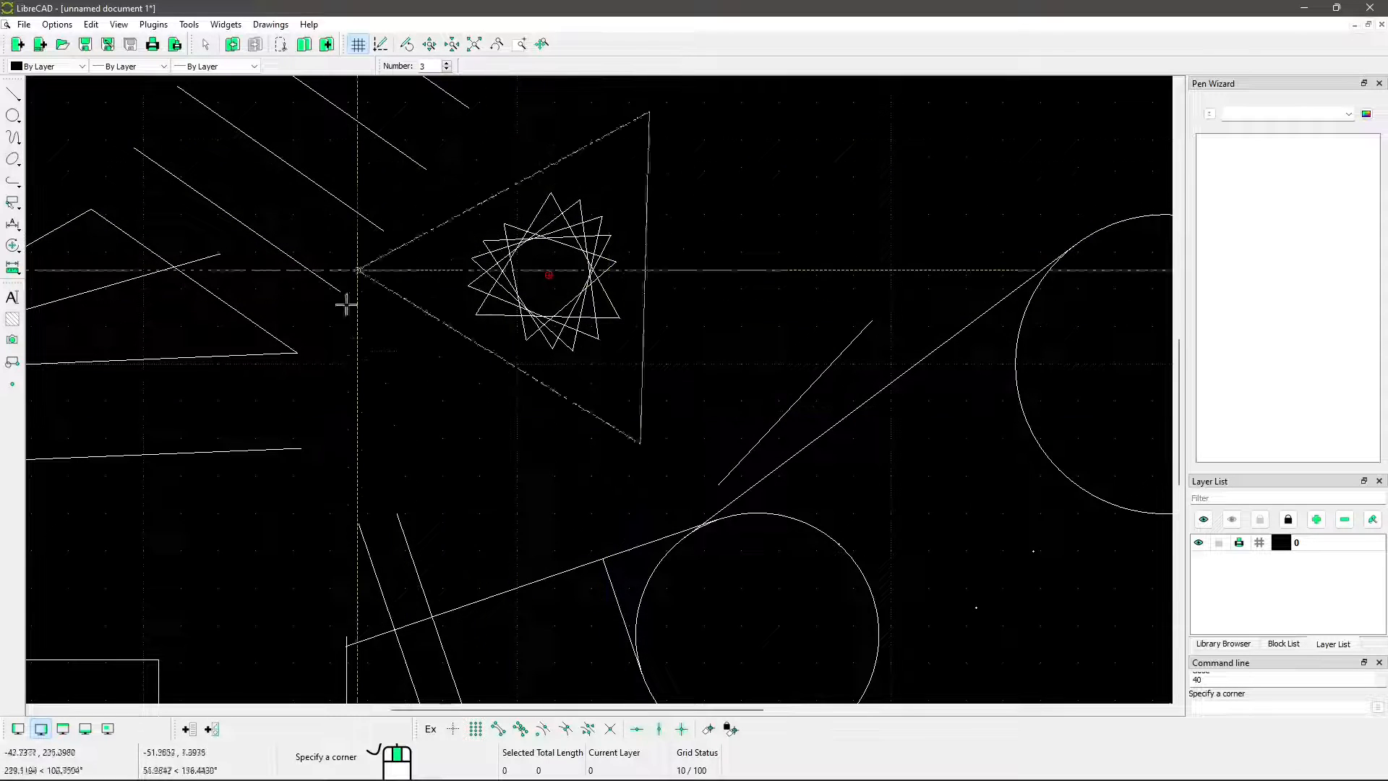
# Set the number of sides to 4, draw a larger square around the rotated triangles, and end the command
pyautogui.click(448, 63)
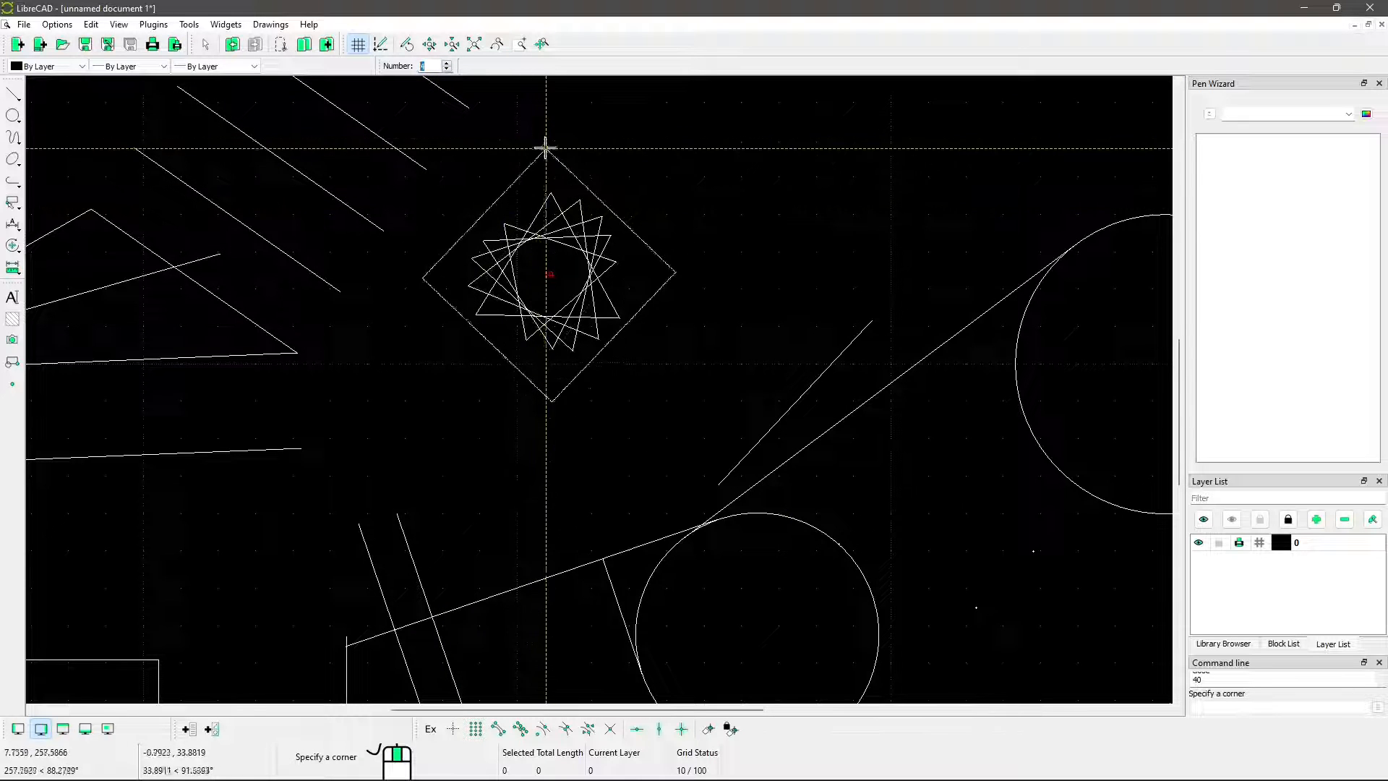
pyautogui.click(533, 117)
pyautogui.rightClick(593, 232)
pyautogui.rightClick(593, 232)
# Draw a small four-sided Polygon (Cen,Cor) in the empty area above and to the left of the larger circle
pyautogui.scroll(-3, 630, 318)
pyautogui.moveTo(723, 233); pyautogui.dragTo(454, 349, button='middle')
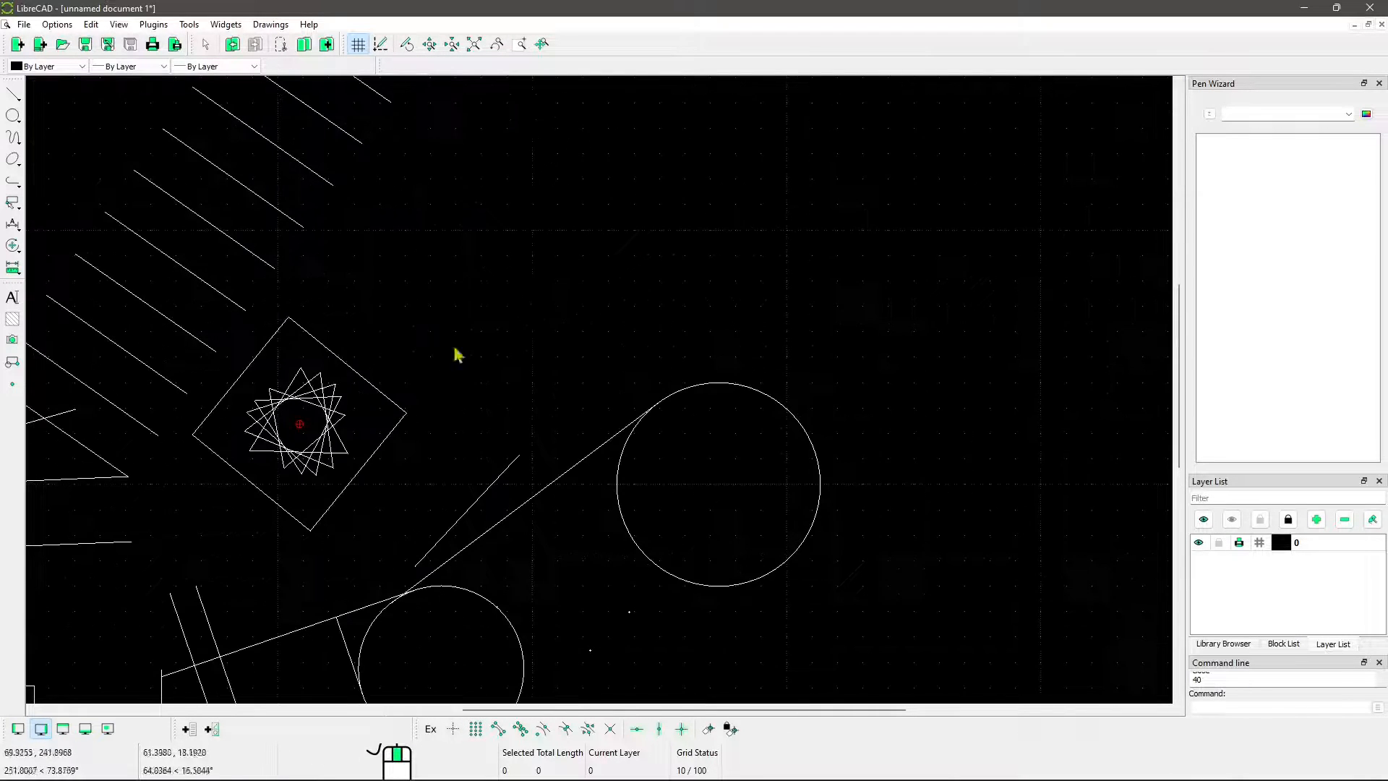
pyautogui.rightClick(578, 168)
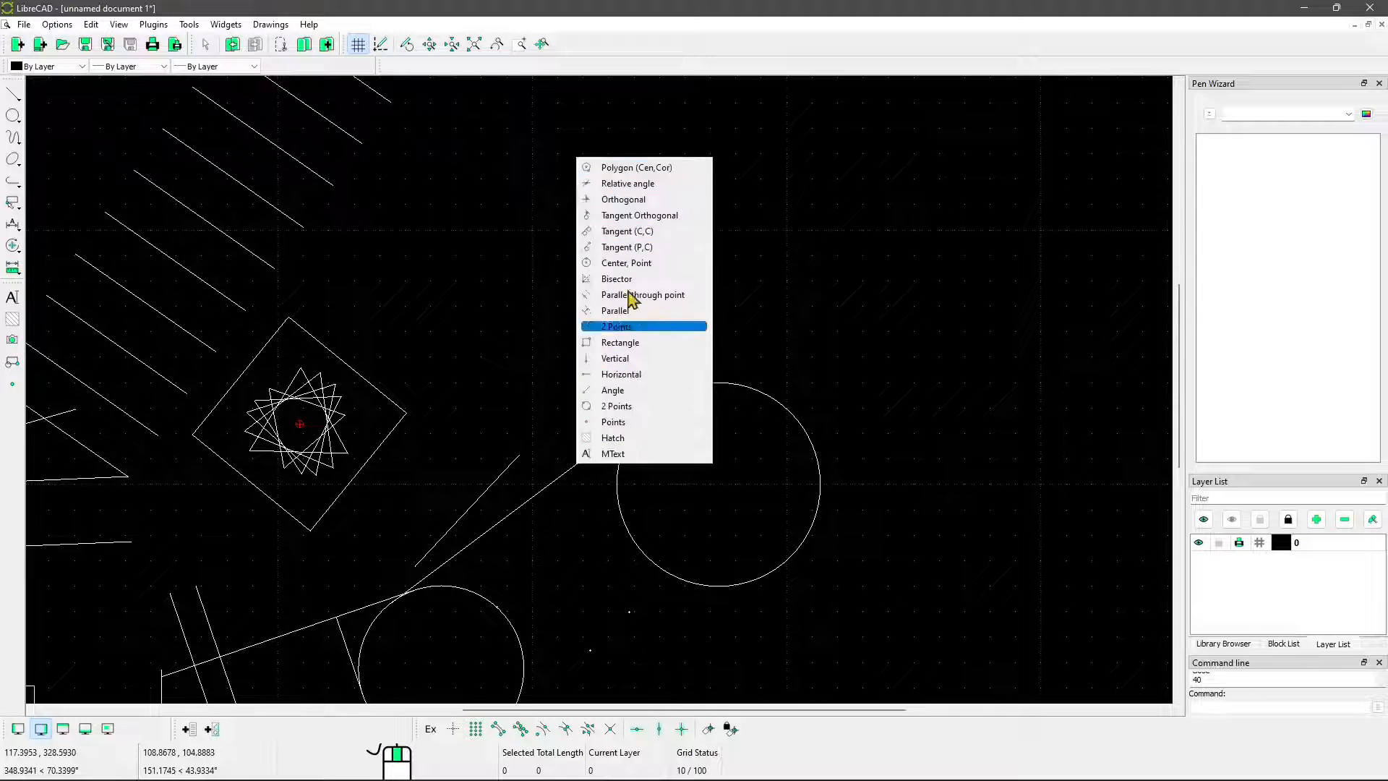
pyautogui.click(629, 167)
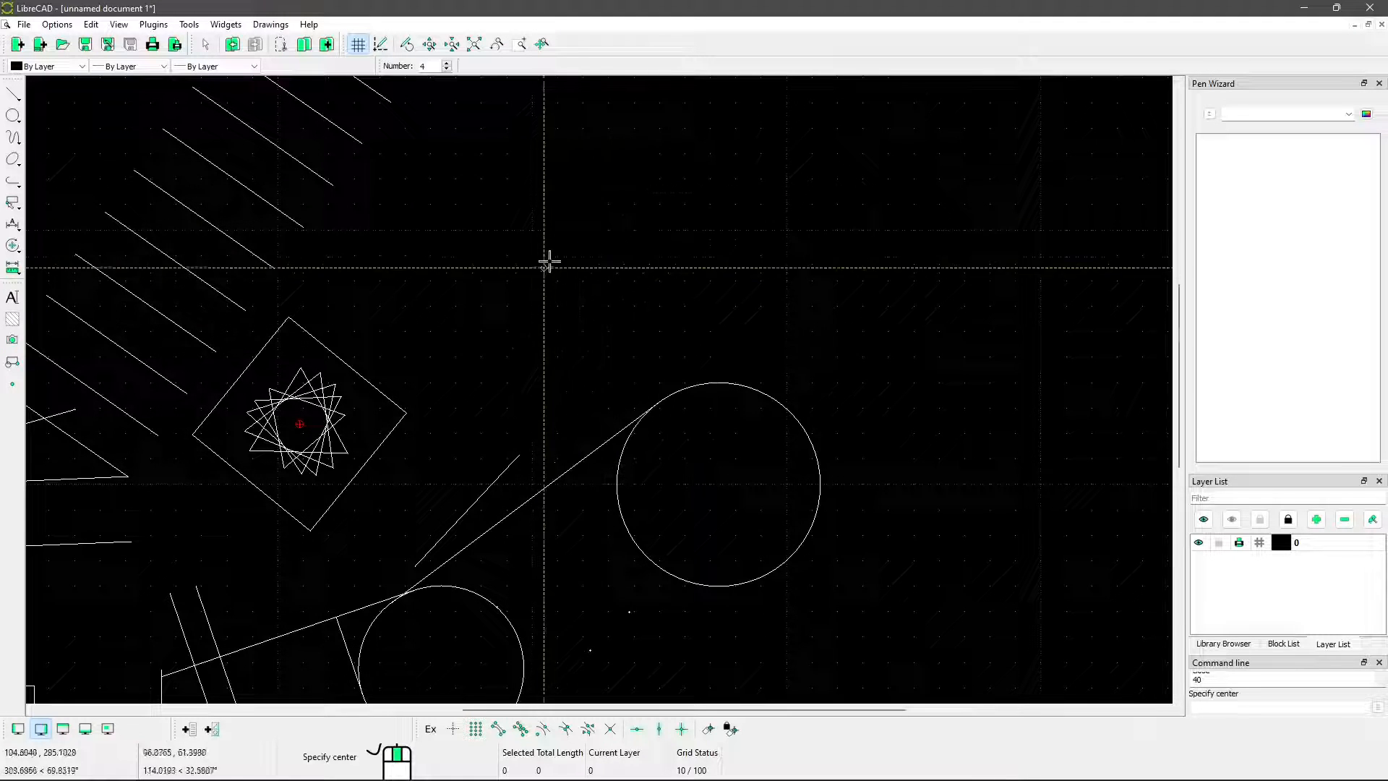
pyautogui.click(593, 240)
pyautogui.click(593, 283)
# Draw progressively larger five-, six- and eight-sided polygons around the center of the small square, and end the command
pyautogui.click(594, 240)
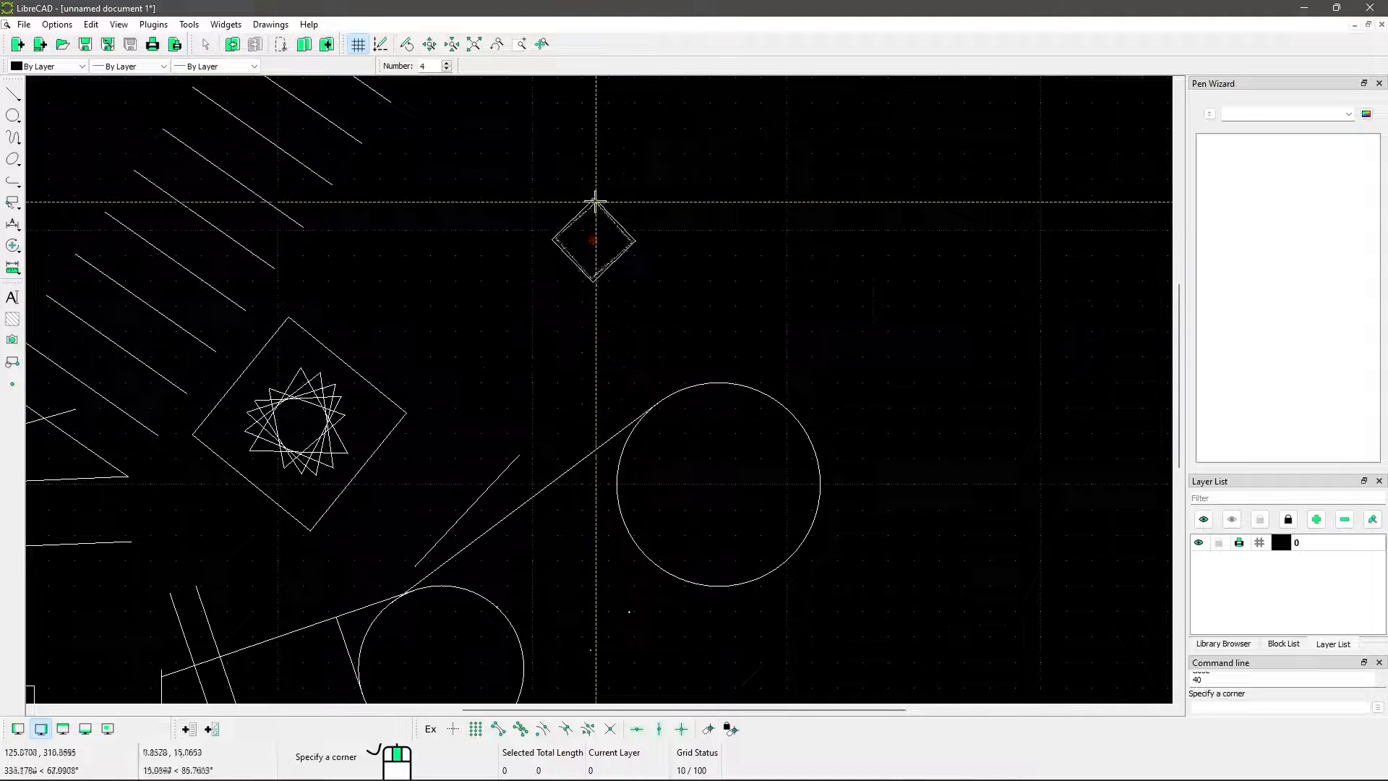
pyautogui.click(447, 64)
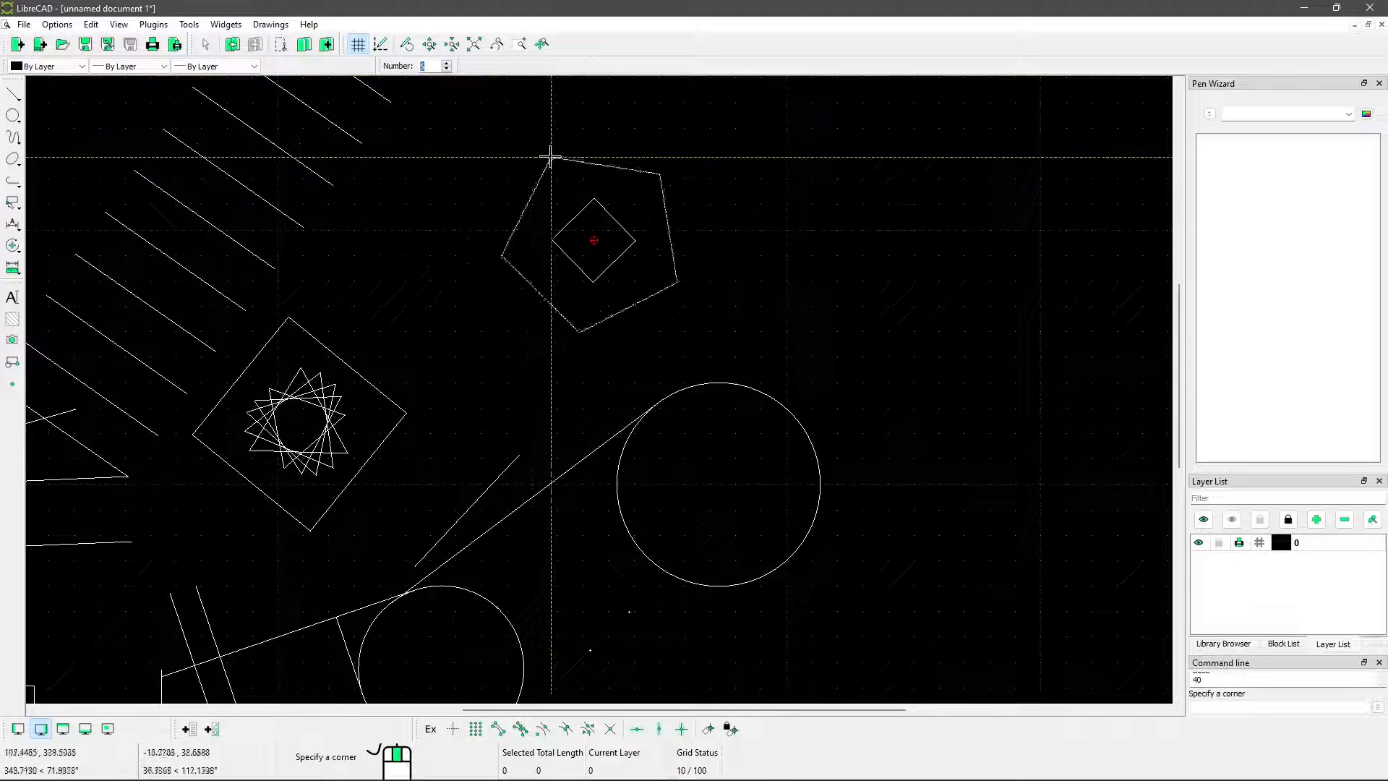
pyautogui.click(595, 165)
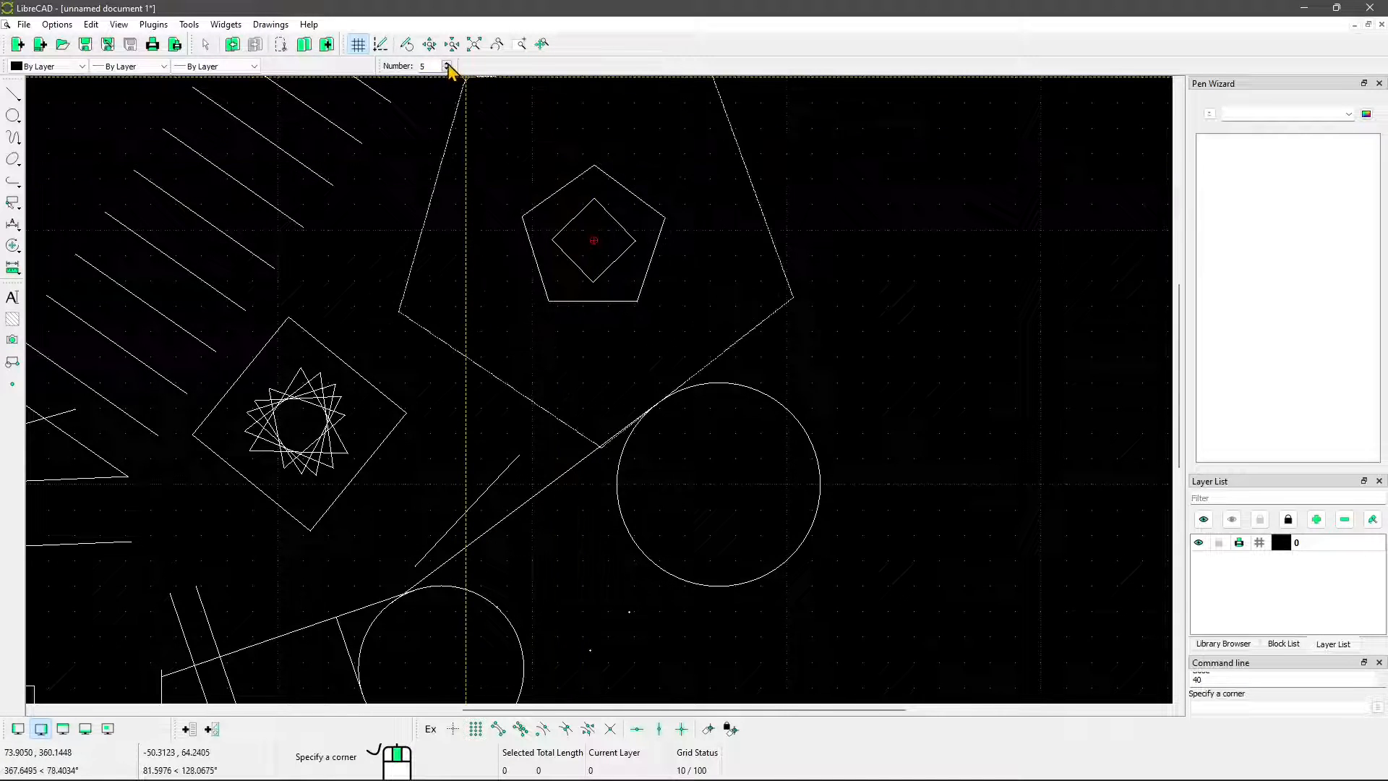
pyautogui.click(447, 63)
pyautogui.click(548, 136)
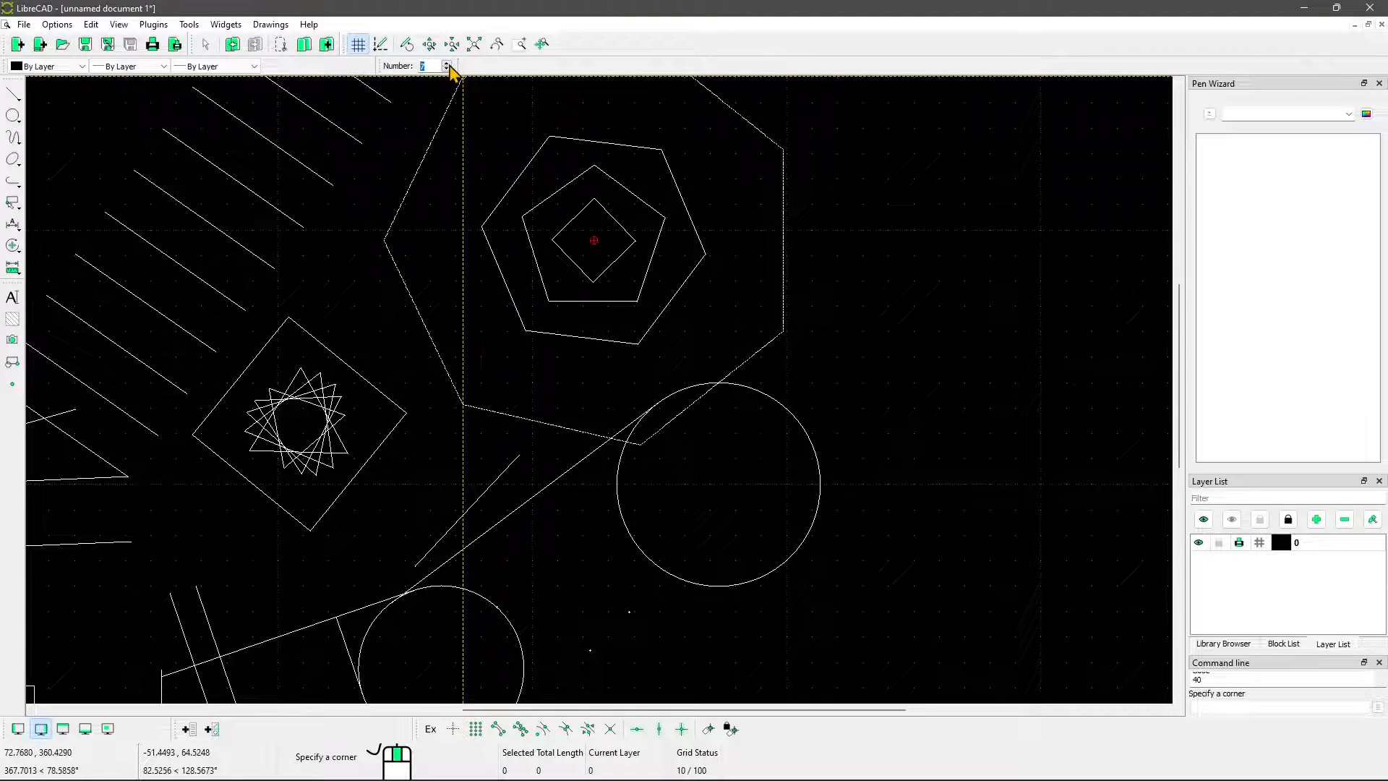
pyautogui.click(733, 261)
pyautogui.rightClick(732, 268)
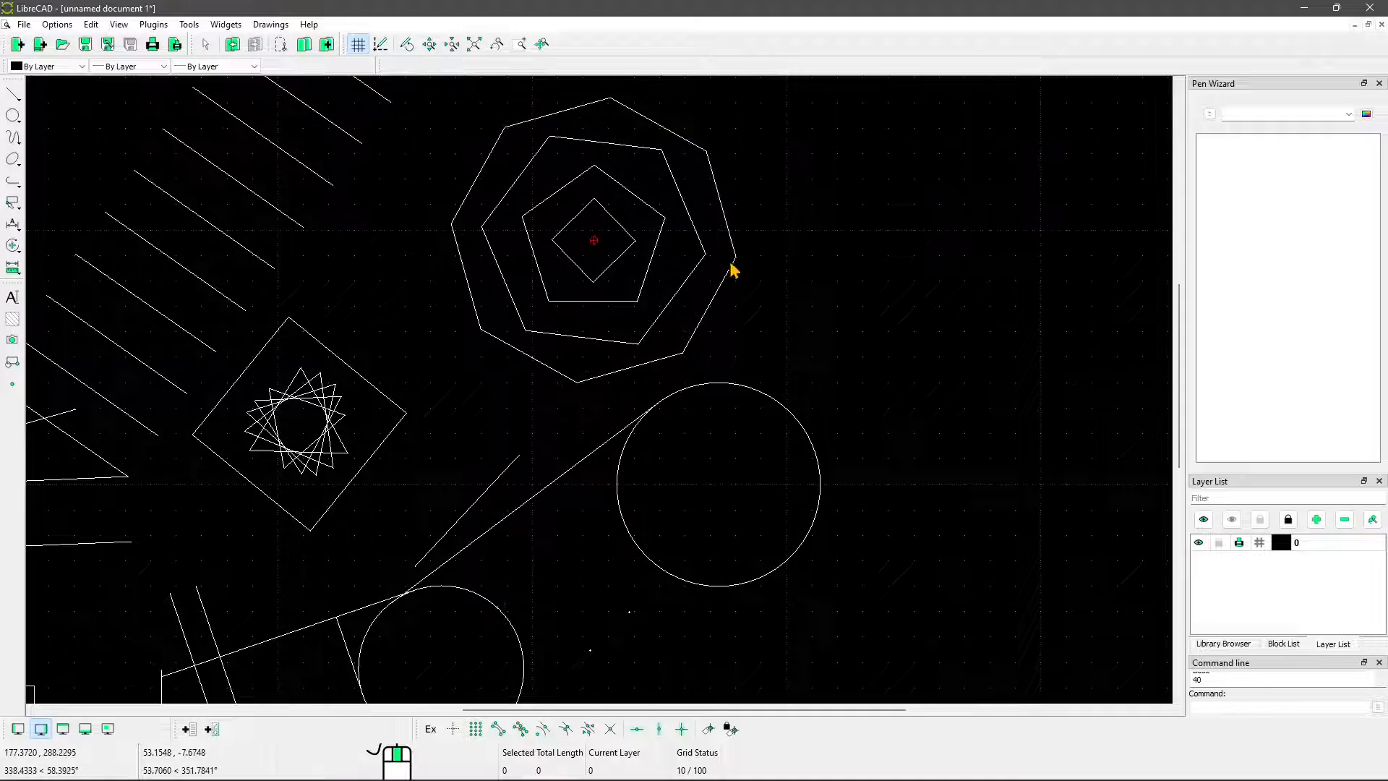
# Draw a three-sided Polygon (Cor,Cor) on the topmost slanted parallel line, using its two endpoints as corners, and end the command
pyautogui.scroll(-8, 734, 270)
pyautogui.scroll(6, 660, 273)
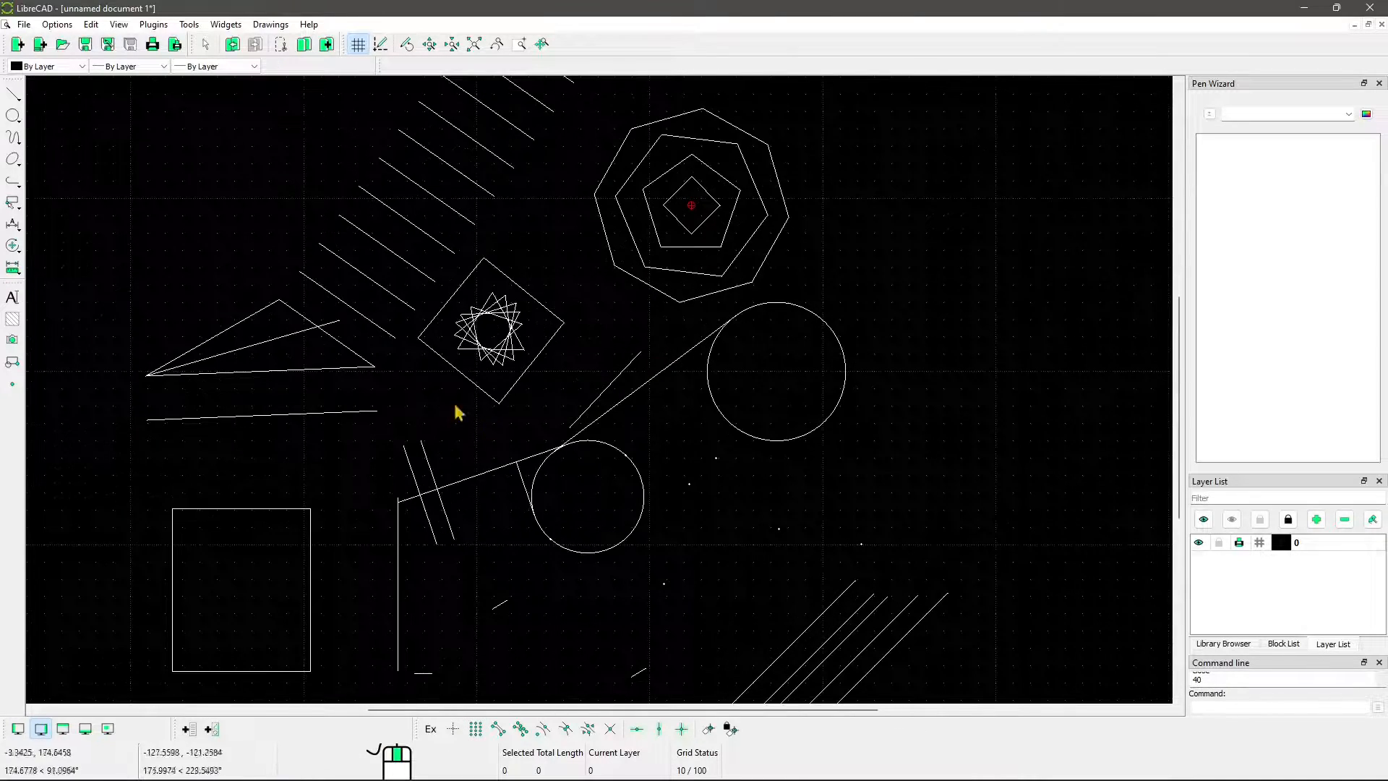
pyautogui.click(11, 98)
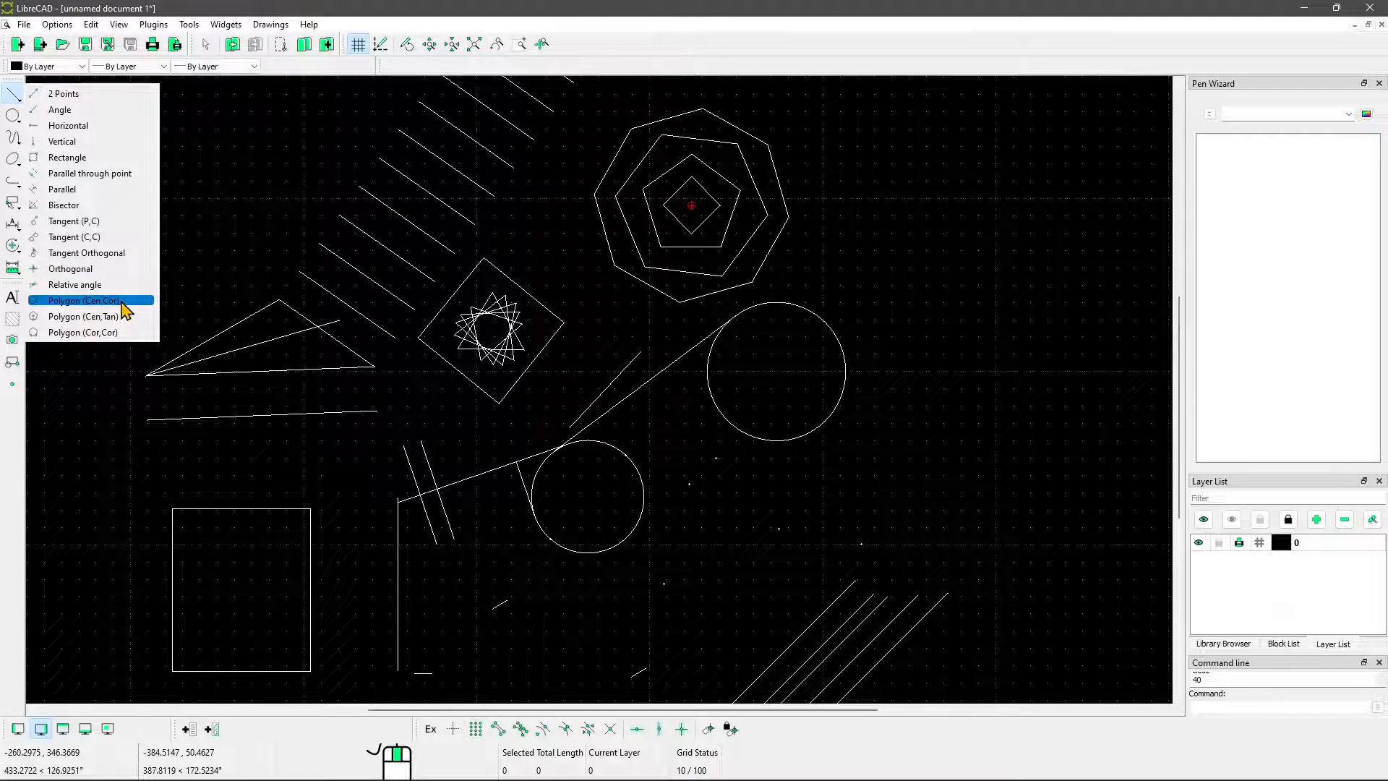
pyautogui.click(78, 332)
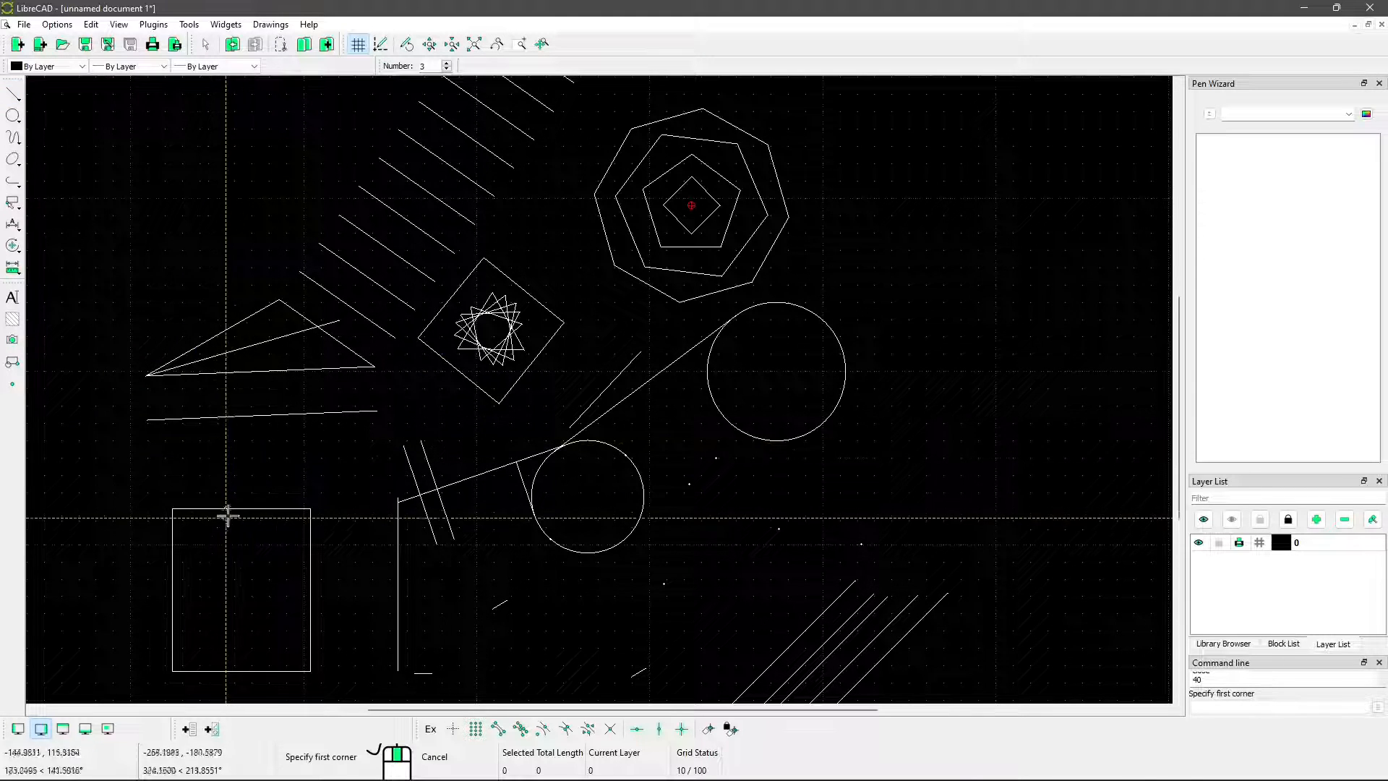
pyautogui.moveTo(408, 526)
pyautogui.mouseDown(button='middle')
pyautogui.moveTo(412, 511)
pyautogui.moveTo(361, 478)
pyautogui.moveTo(411, 547)
pyautogui.moveTo(404, 575)
pyautogui.mouseUp(button='middle')
pyautogui.moveTo(649, 228); pyautogui.dragTo(623, 443, button='middle')
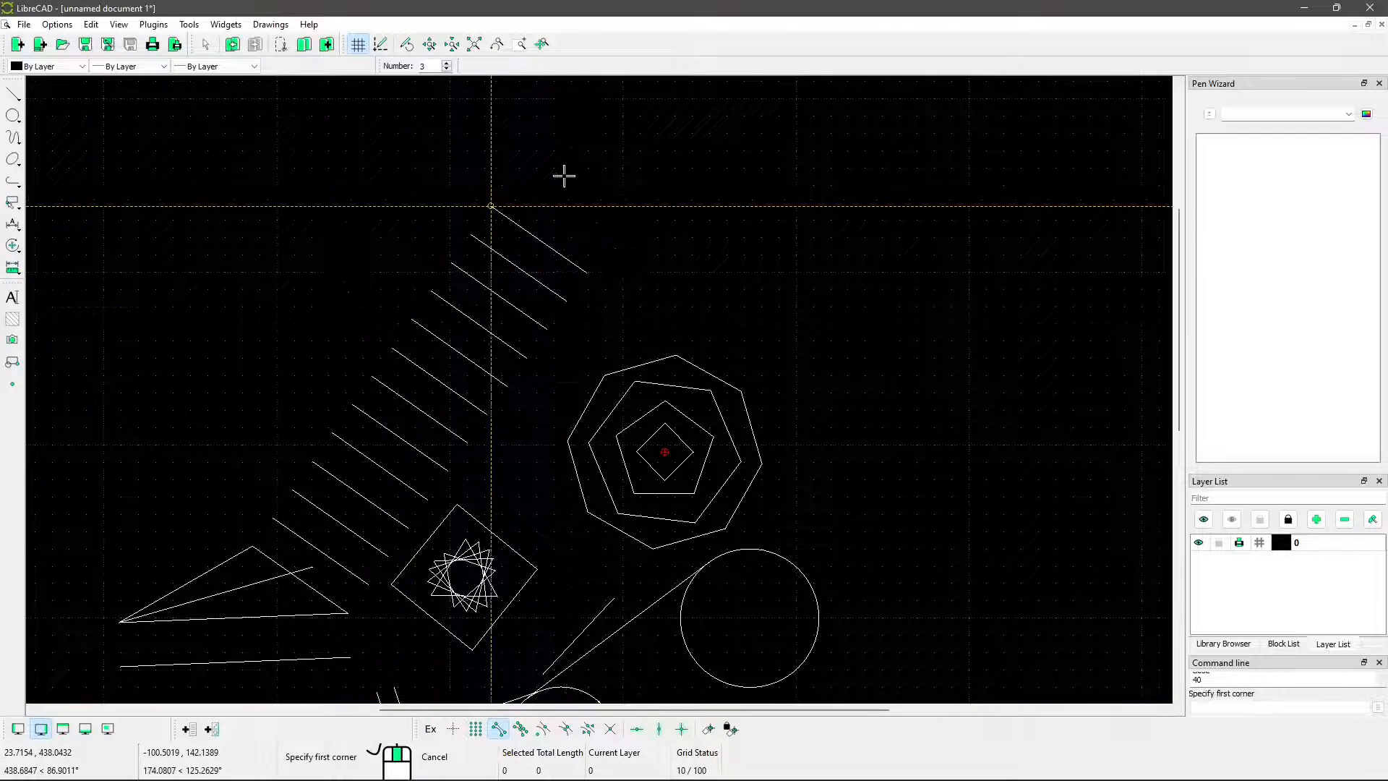
pyautogui.scroll(3, 564, 176)
pyautogui.click(435, 254)
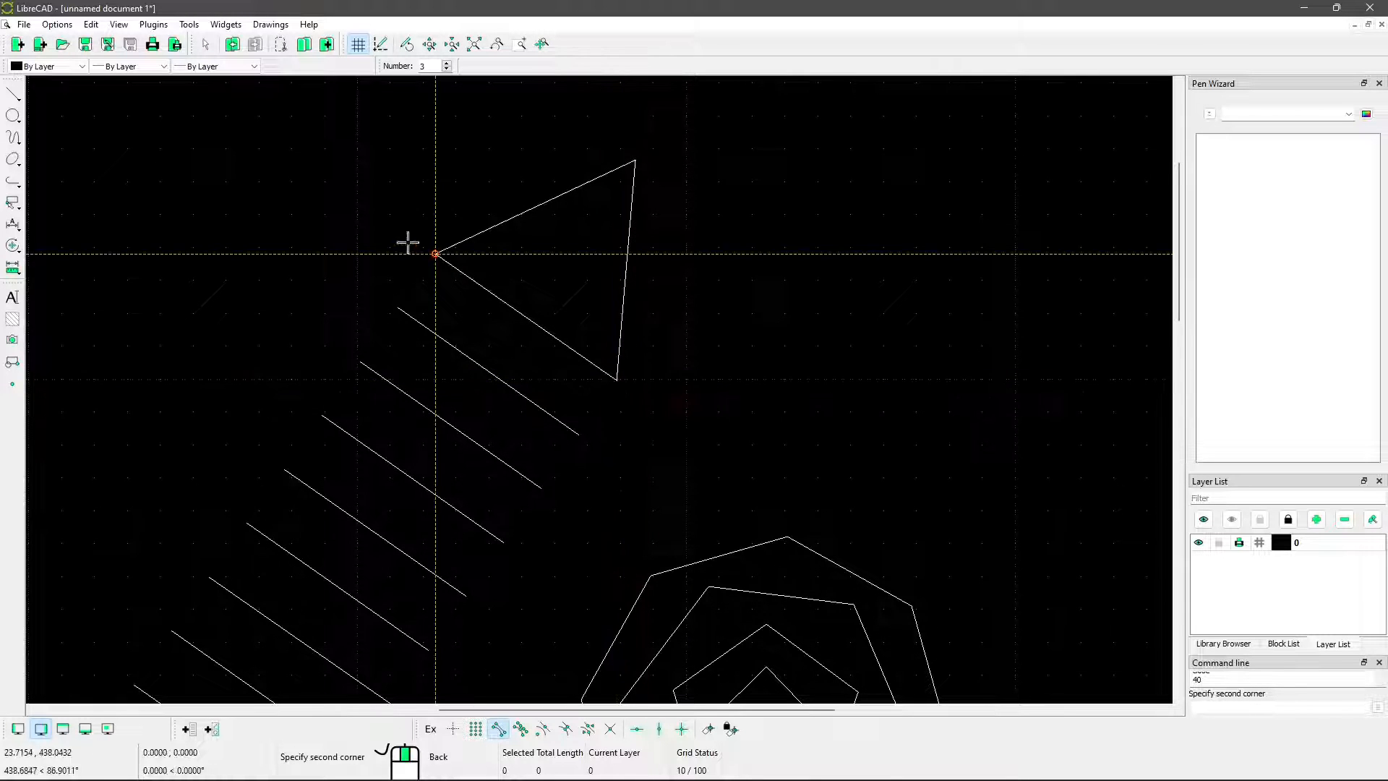
pyautogui.press('Escape')
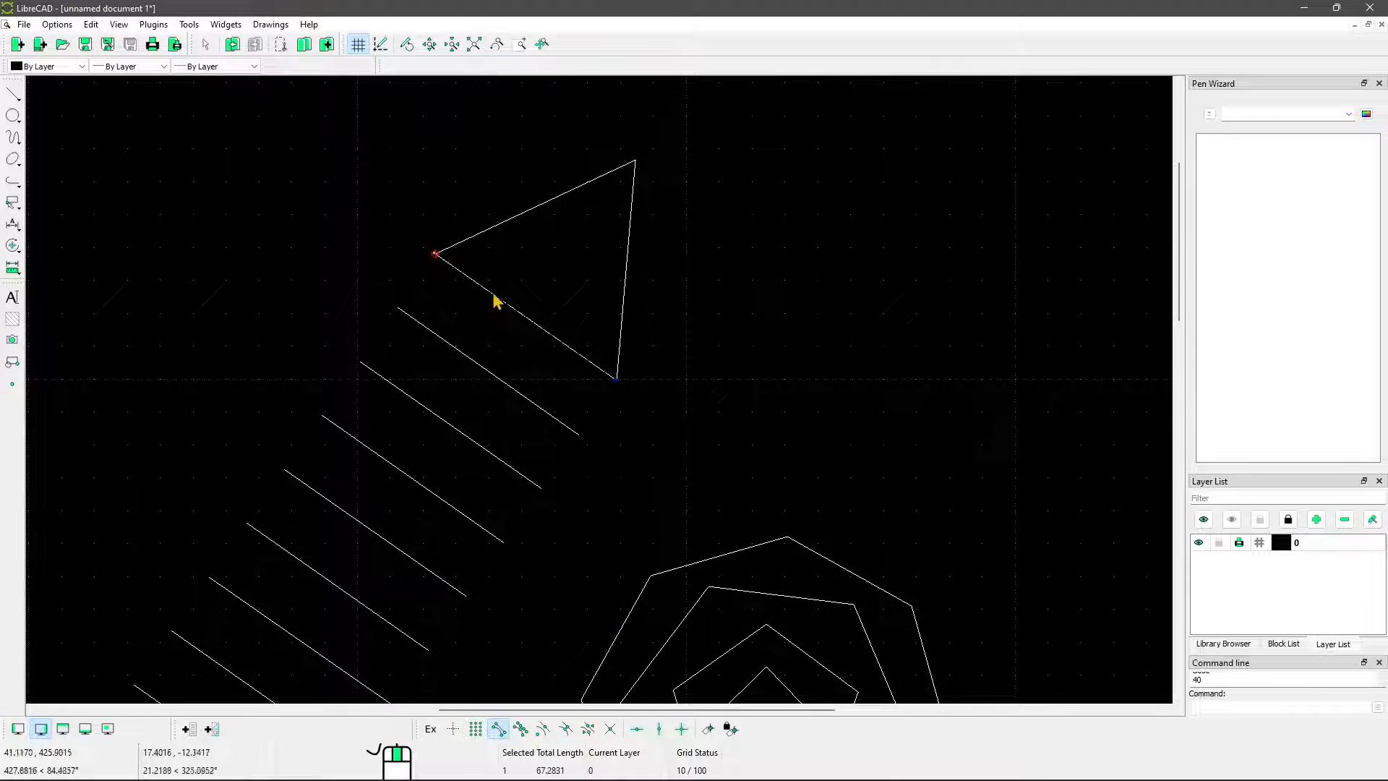
# Draw a 3 Points circle through the three nearest dots between the smaller circle and the 45-degree parallel lines, and end the command
pyautogui.scroll(-4, 520, 298)
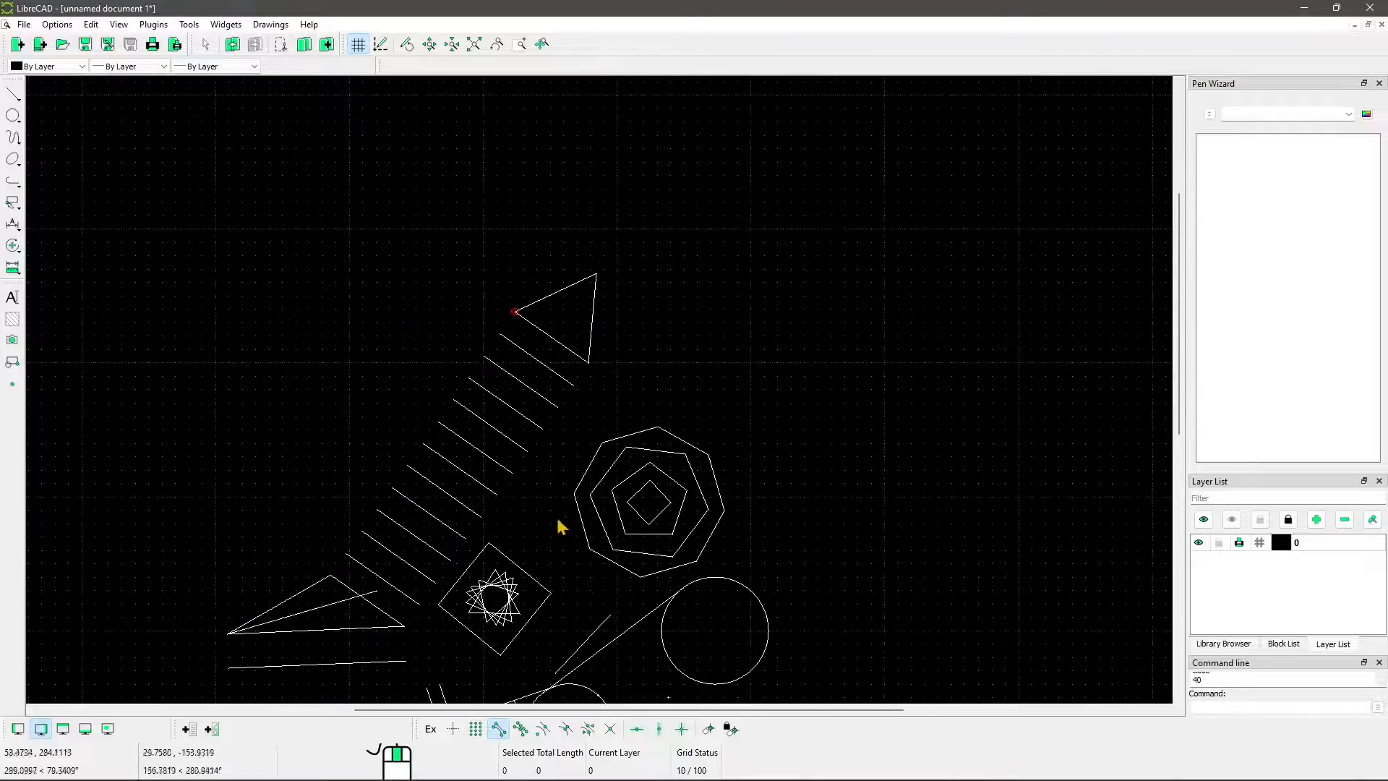
pyautogui.scroll(-4, 559, 526)
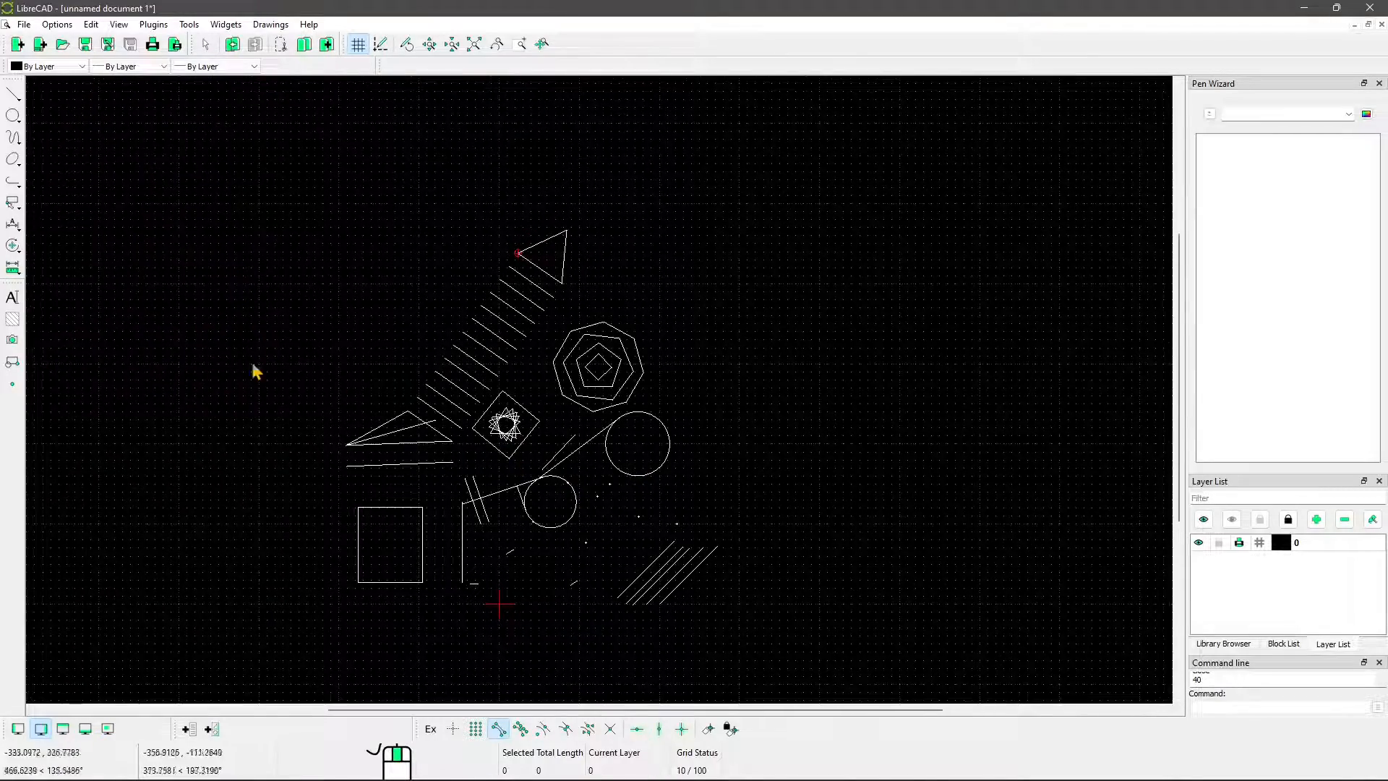
pyautogui.scroll(2, 507, 463)
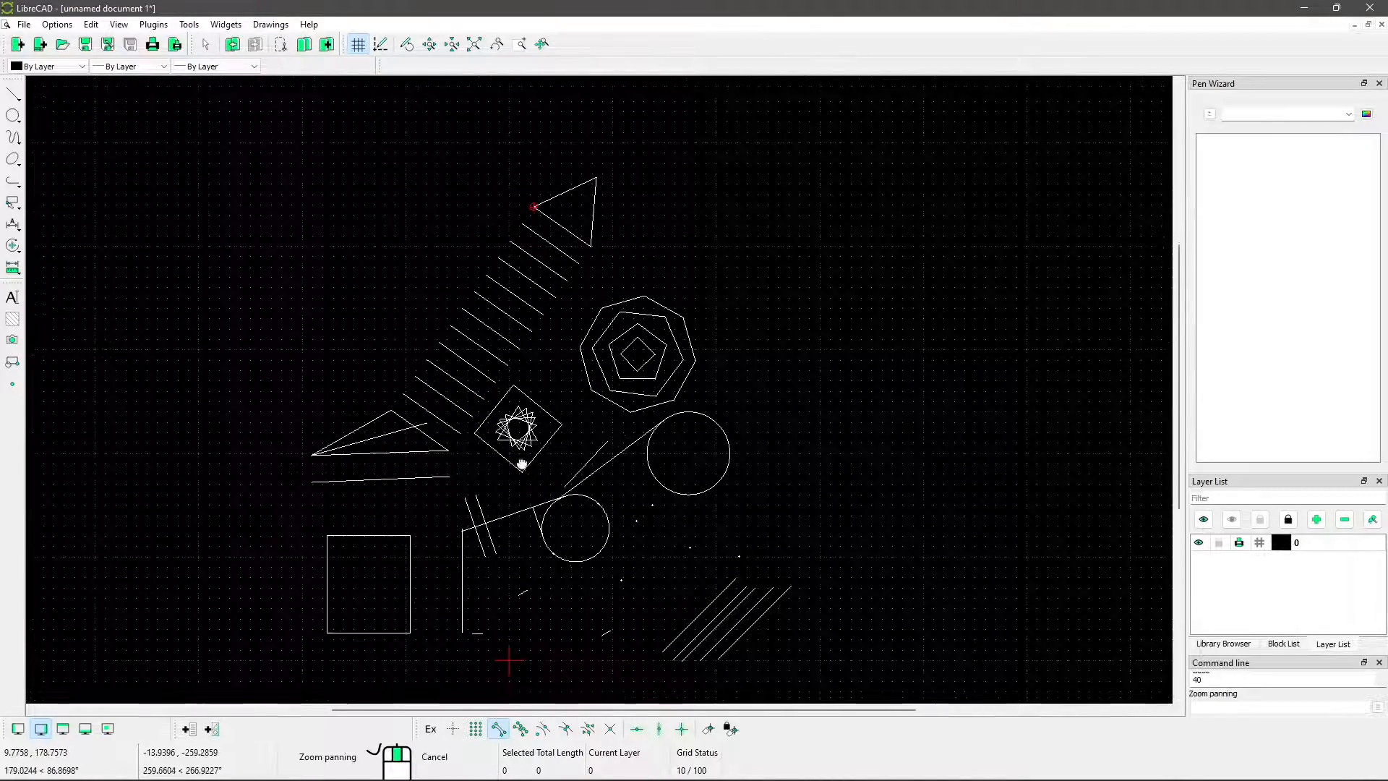
pyautogui.click(13, 94)
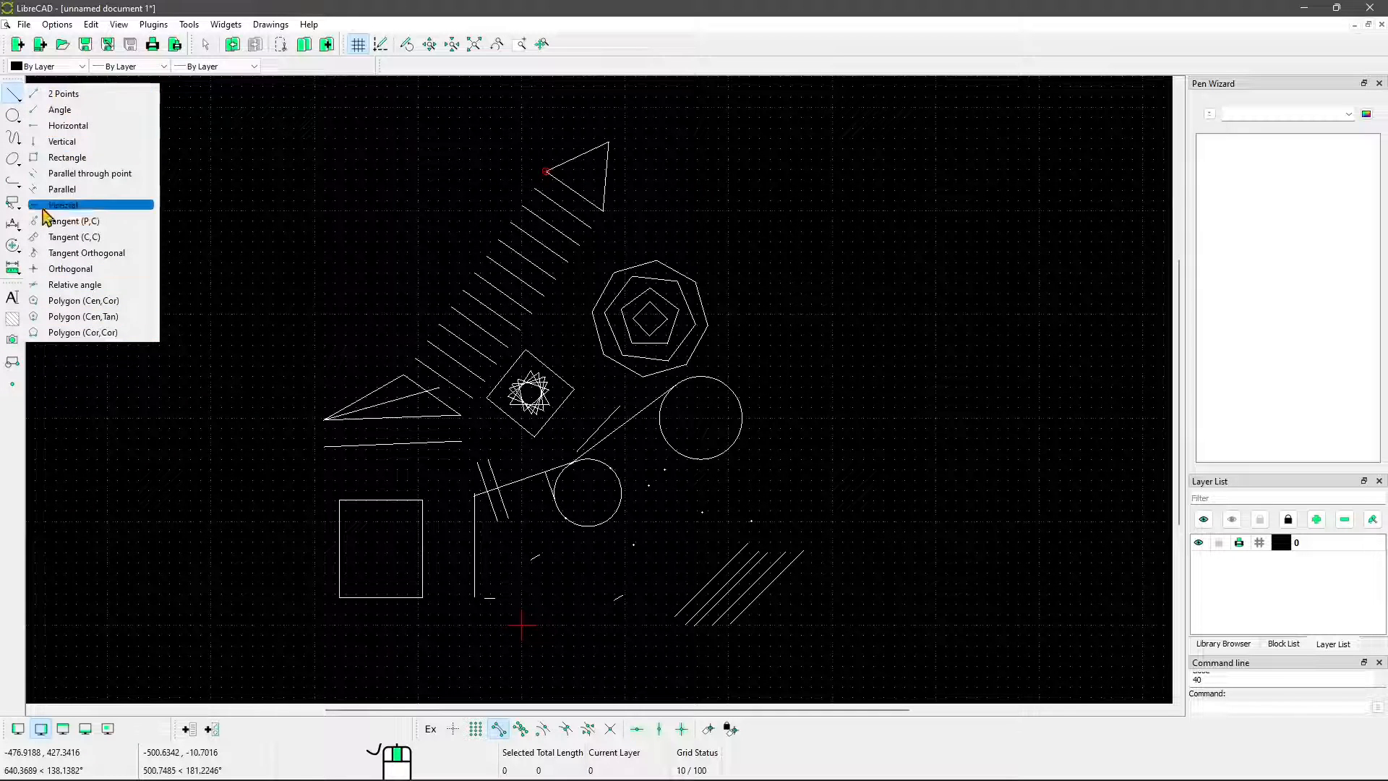
pyautogui.click(13, 117)
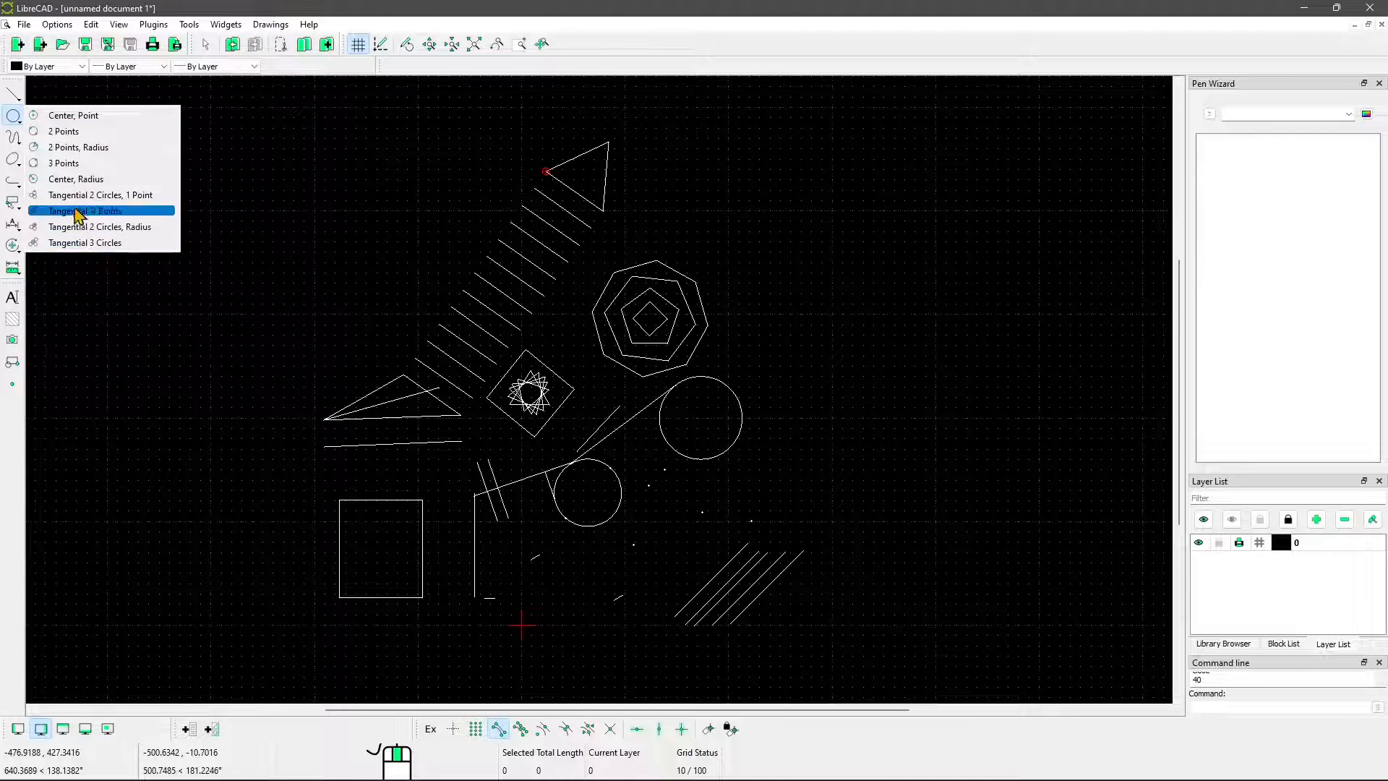
pyautogui.click(64, 163)
pyautogui.scroll(2, 651, 528)
pyautogui.scroll(4, 669, 535)
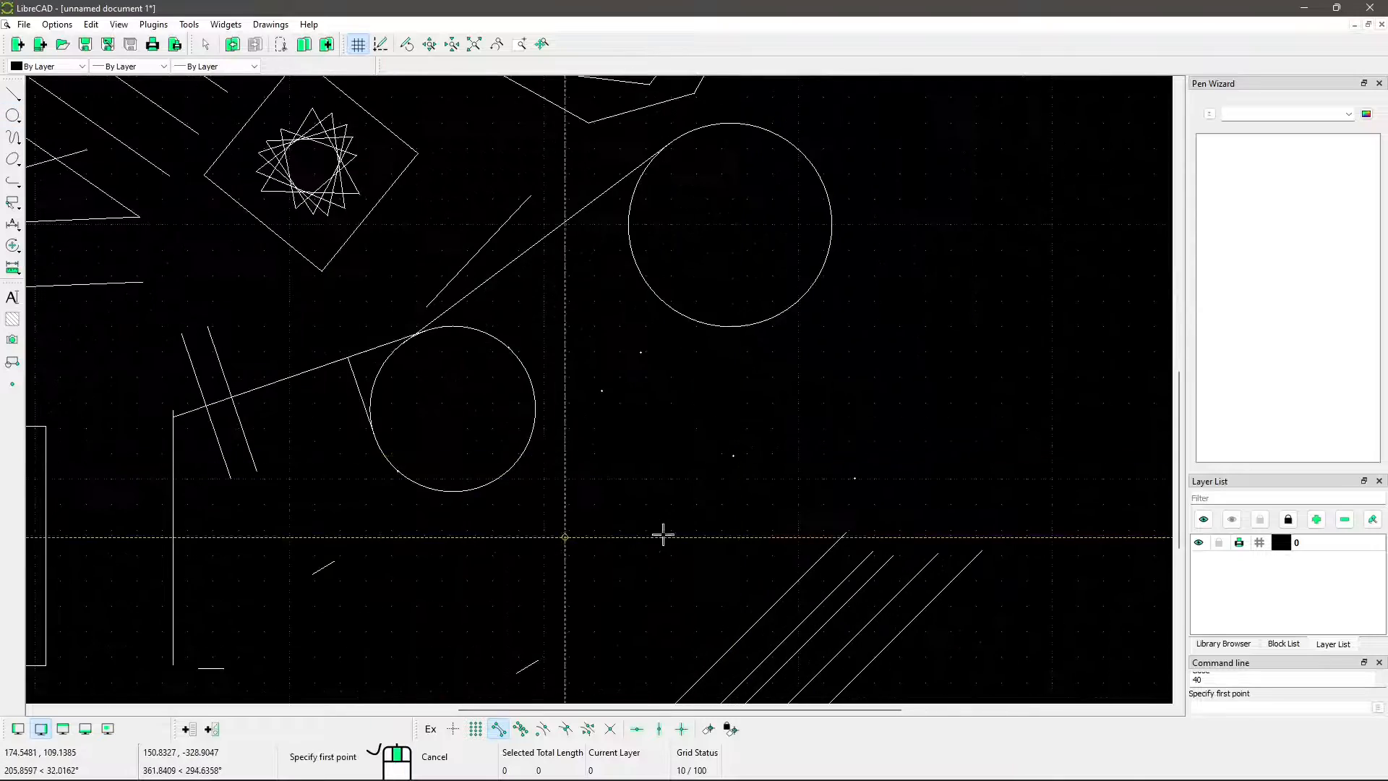
pyautogui.click(506, 238)
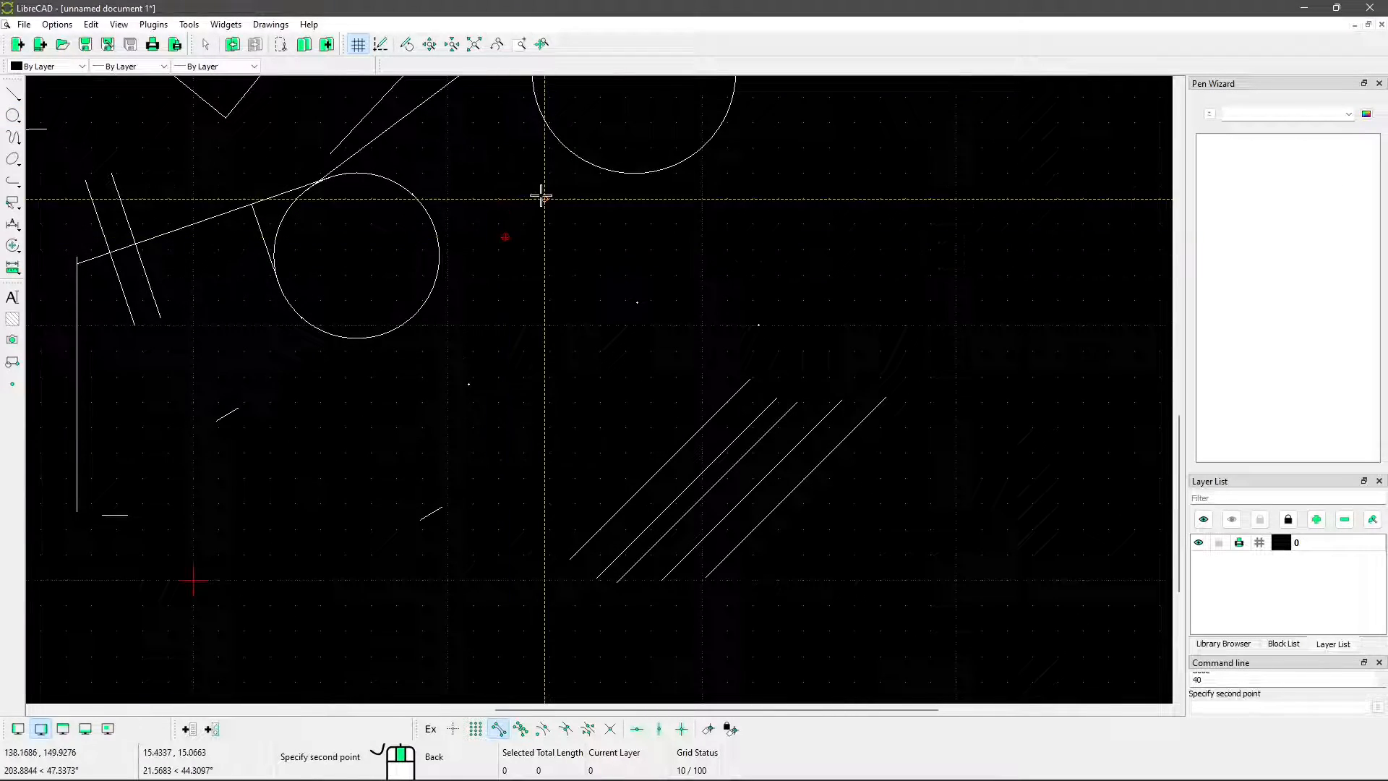
pyautogui.click(546, 198)
pyautogui.click(639, 301)
pyautogui.rightClick(370, 271)
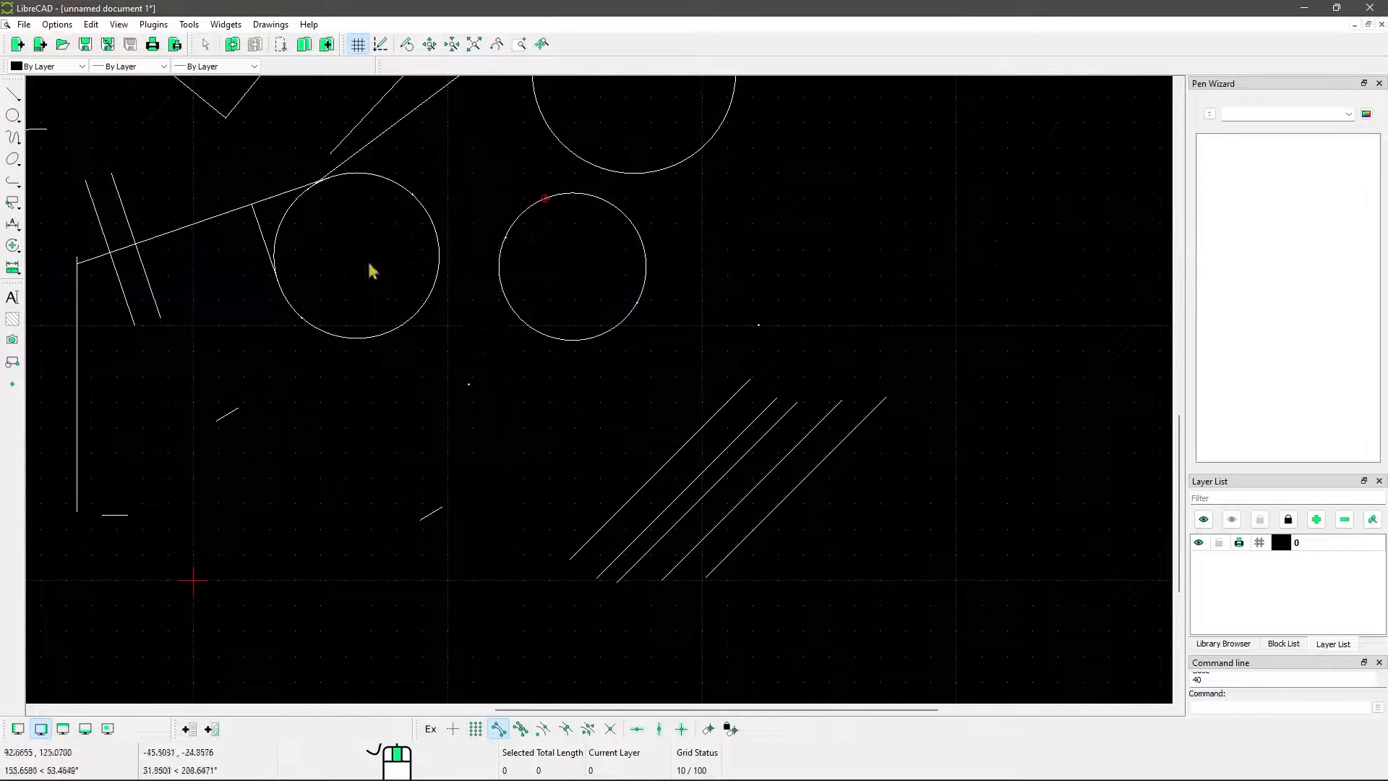
# Try a Tangential 2 Circles, 1 Point circle touching the three-point circle and the larger circle, through the remaining dot above the parallel lines
pyautogui.click(13, 115)
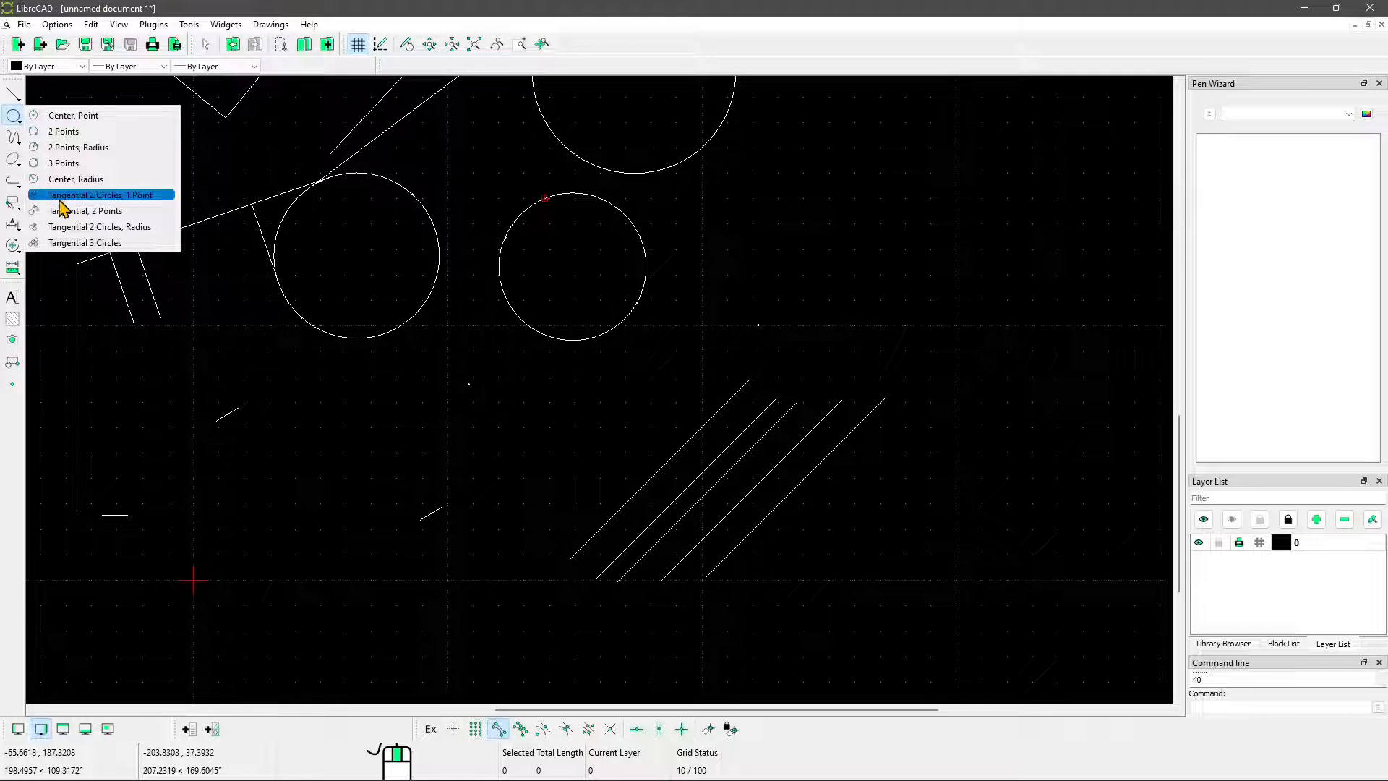
pyautogui.click(104, 199)
pyautogui.hscroll(3, 533, 310)
pyautogui.scroll(1, 533, 310)
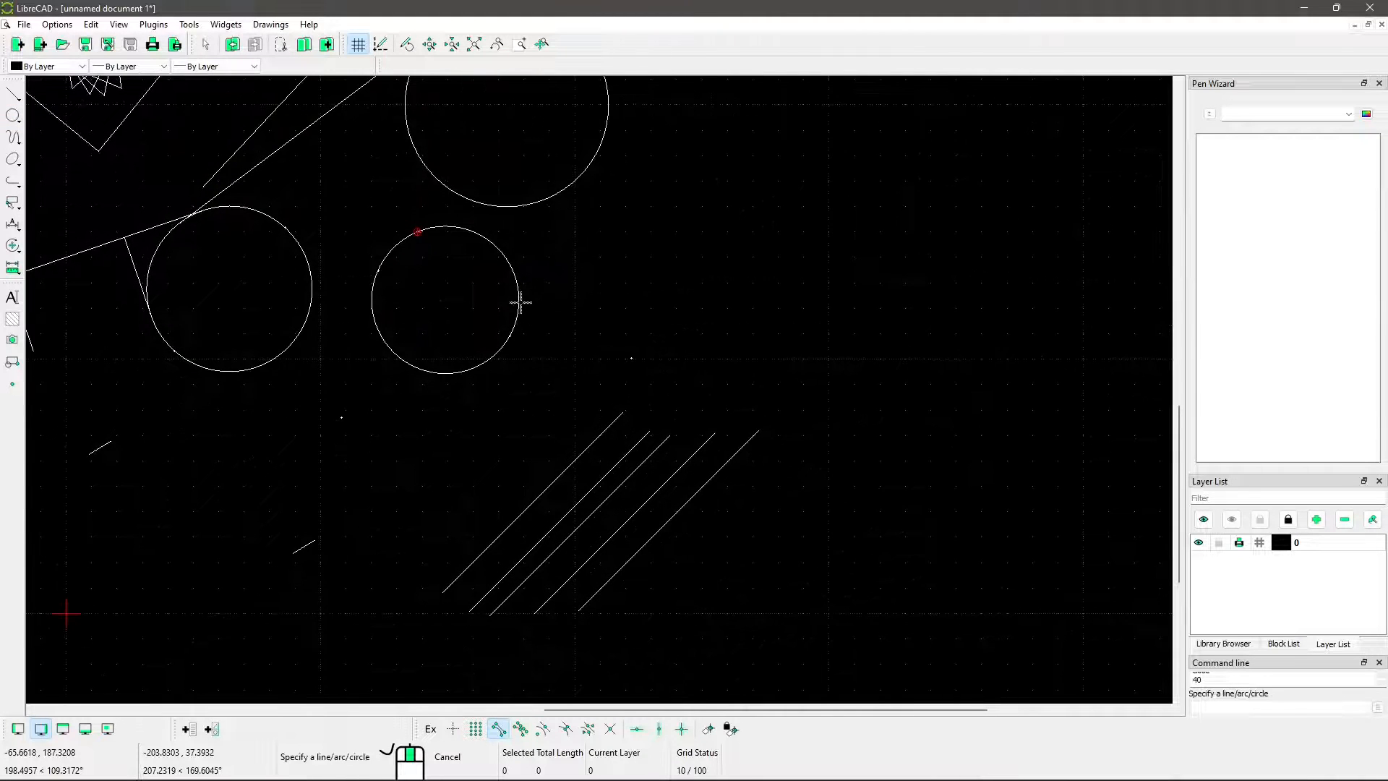
pyautogui.click(518, 301)
pyautogui.click(549, 203)
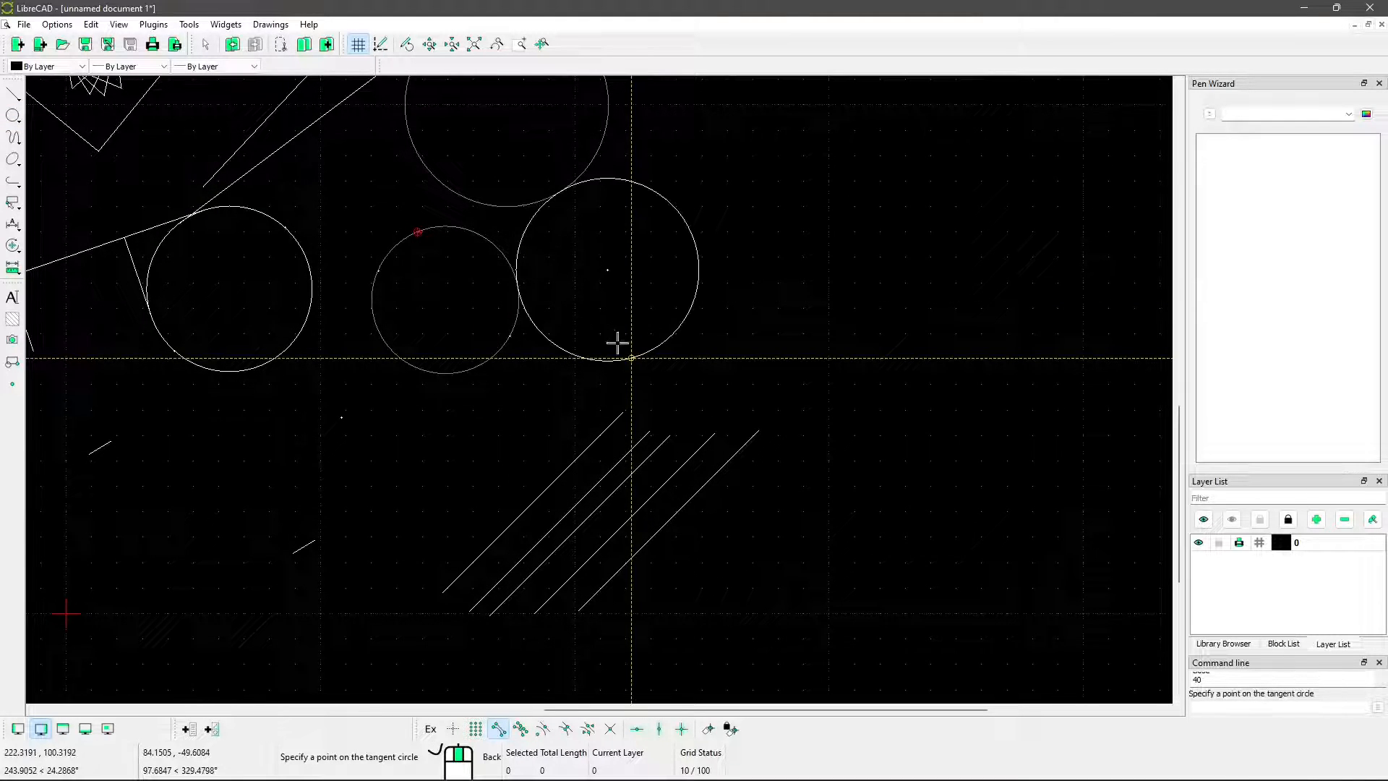
pyautogui.click(633, 359)
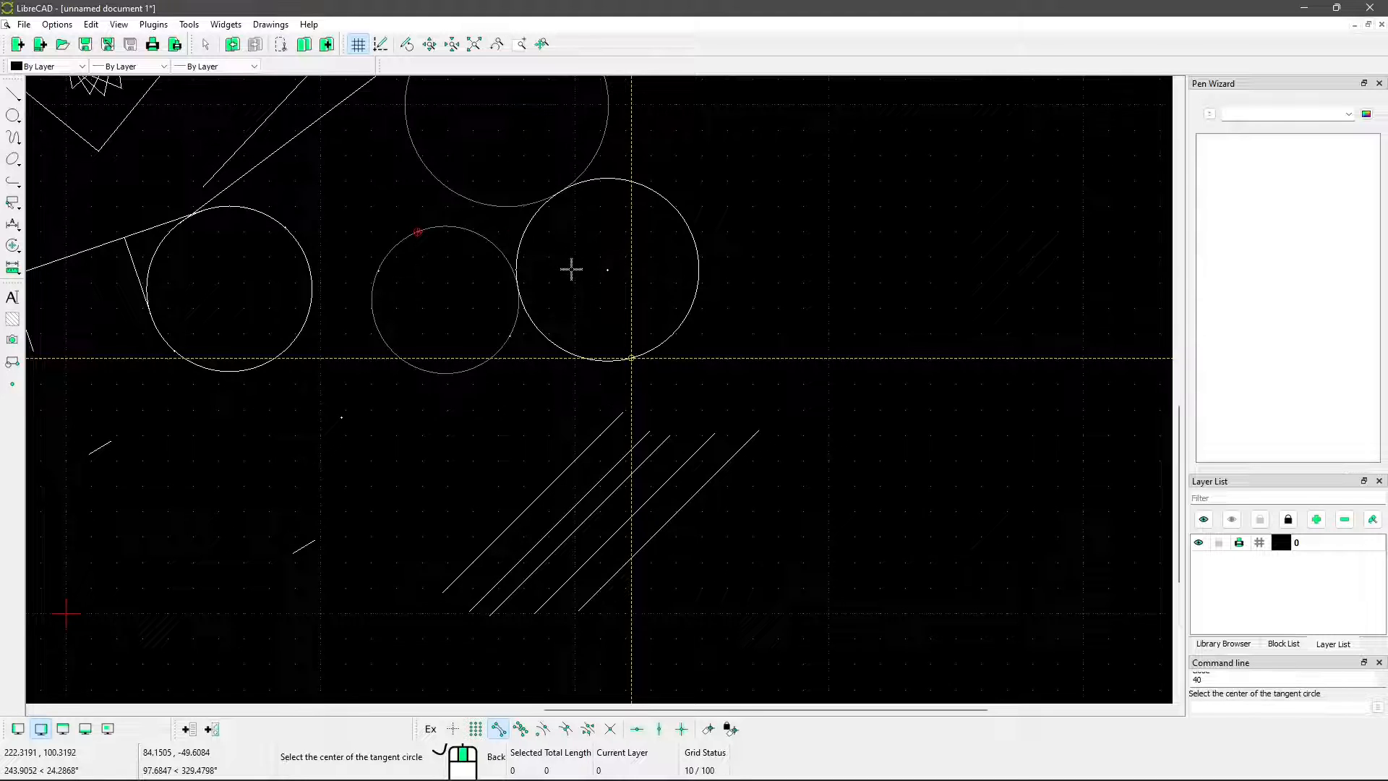
pyautogui.press('Escape')
# Draw a Tangential 3 Circles circle nested between the three existing circles, touching each from outside, and end the command
pyautogui.moveTo(431, 301); pyautogui.dragTo(495, 339, button='middle')
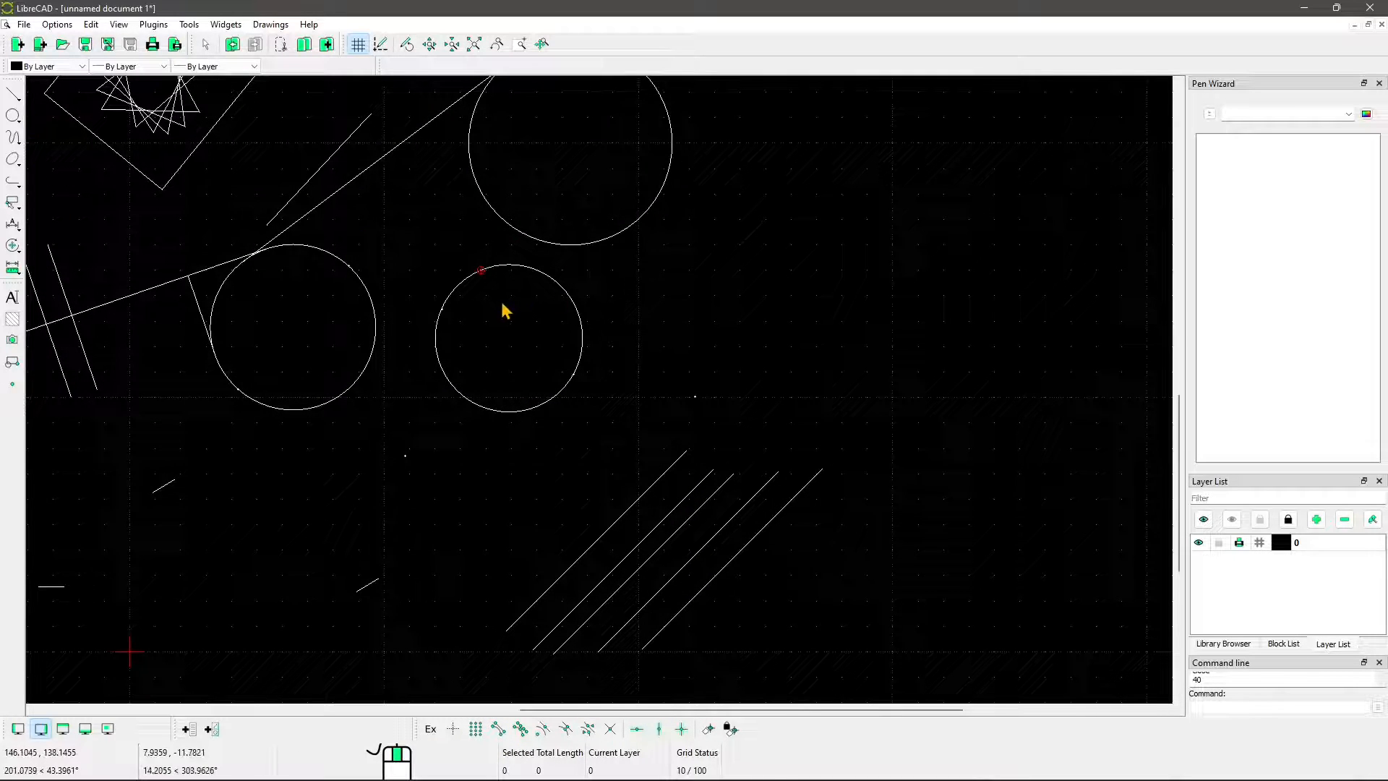
pyautogui.click(12, 116)
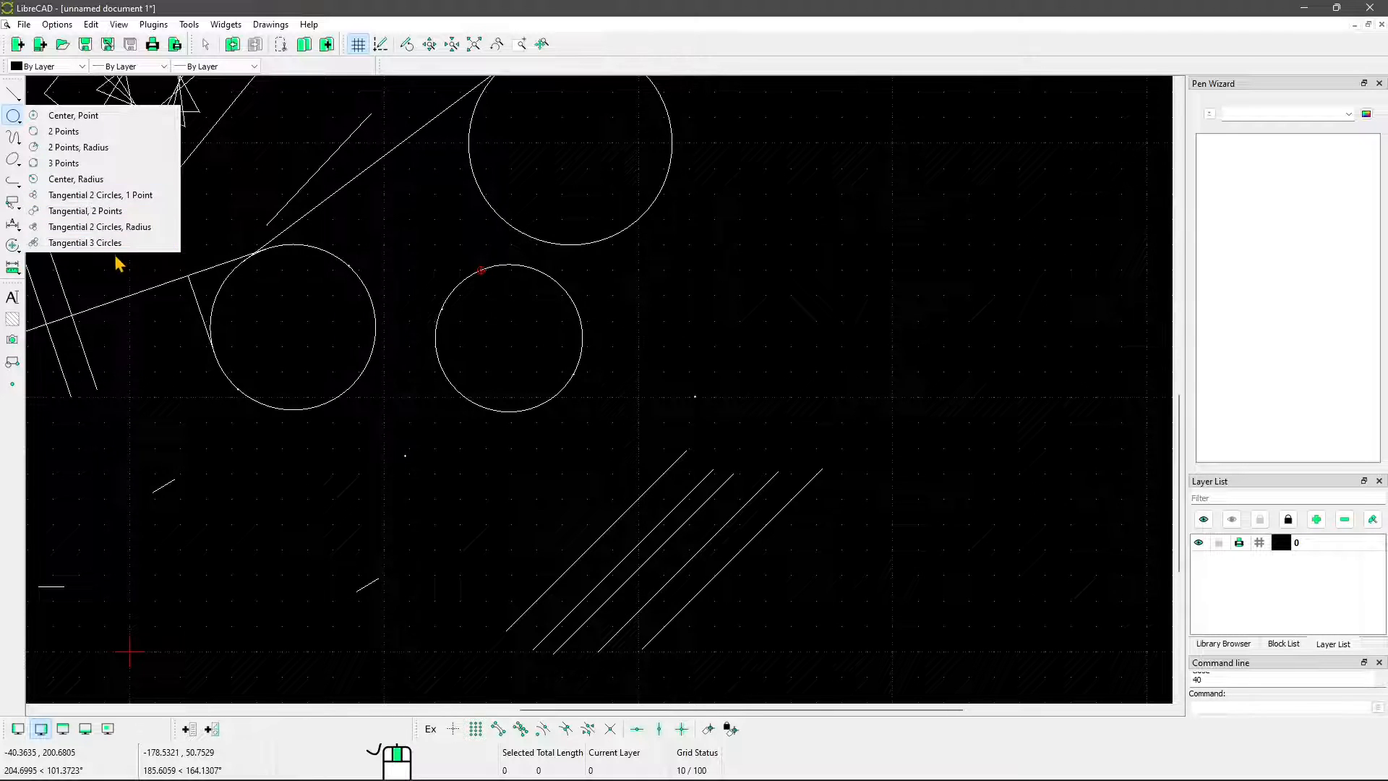
pyautogui.click(87, 243)
pyautogui.click(361, 286)
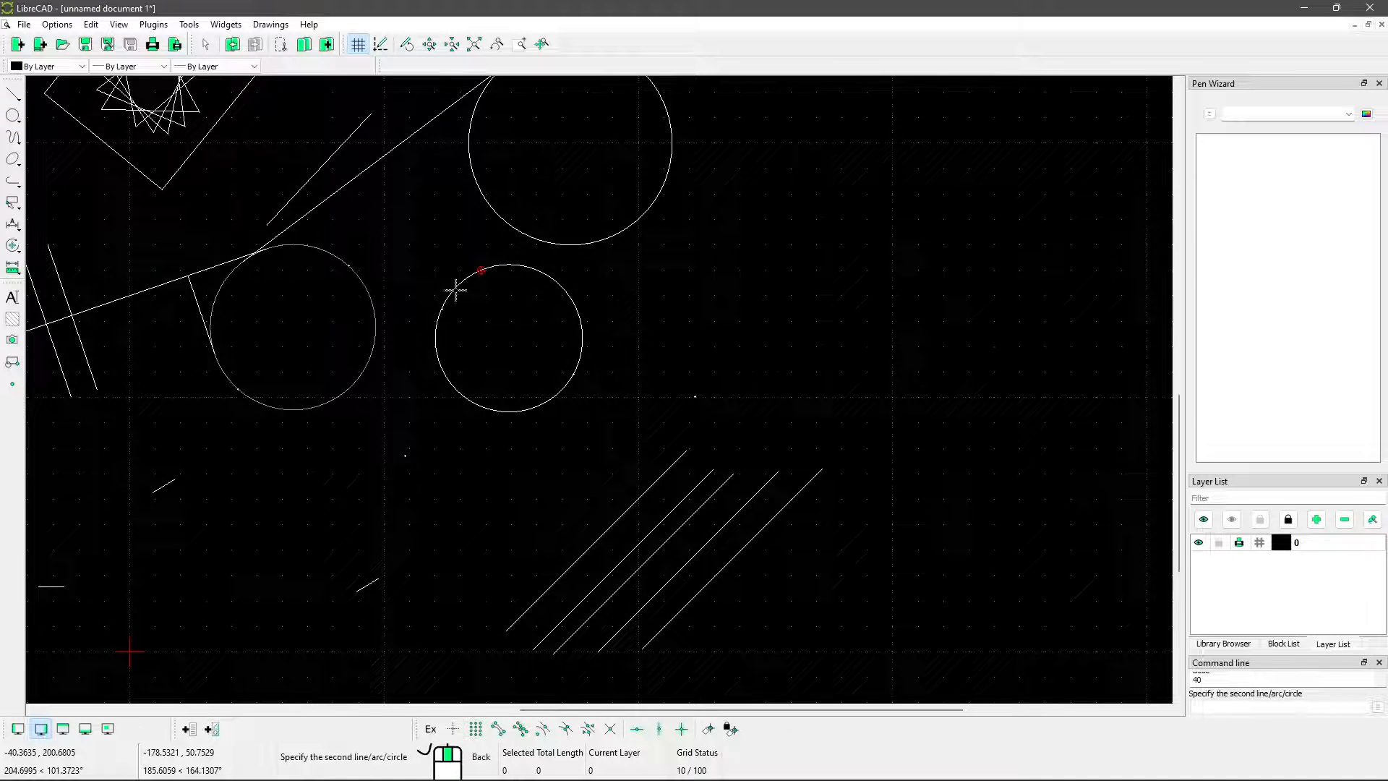
pyautogui.click(454, 290)
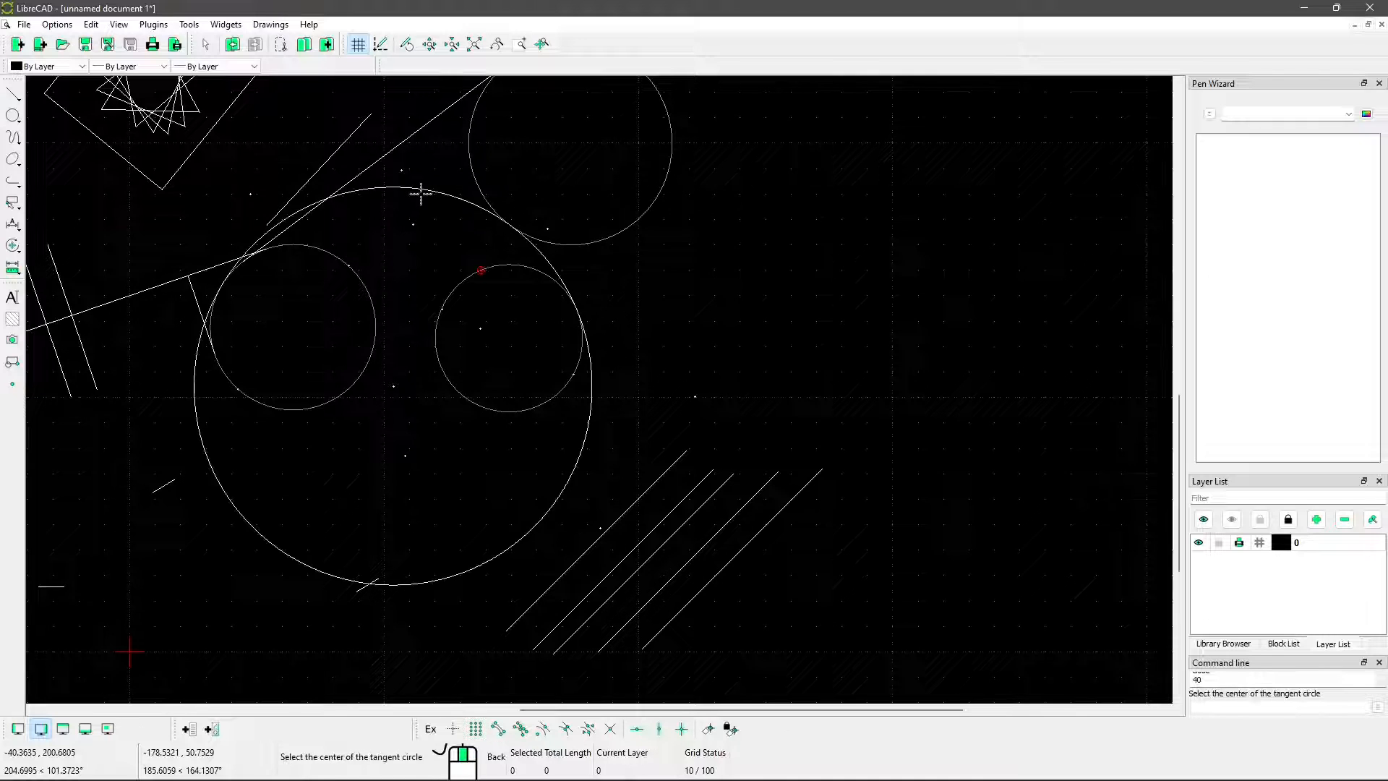
pyautogui.click(423, 222)
pyautogui.scroll(-3, 504, 170)
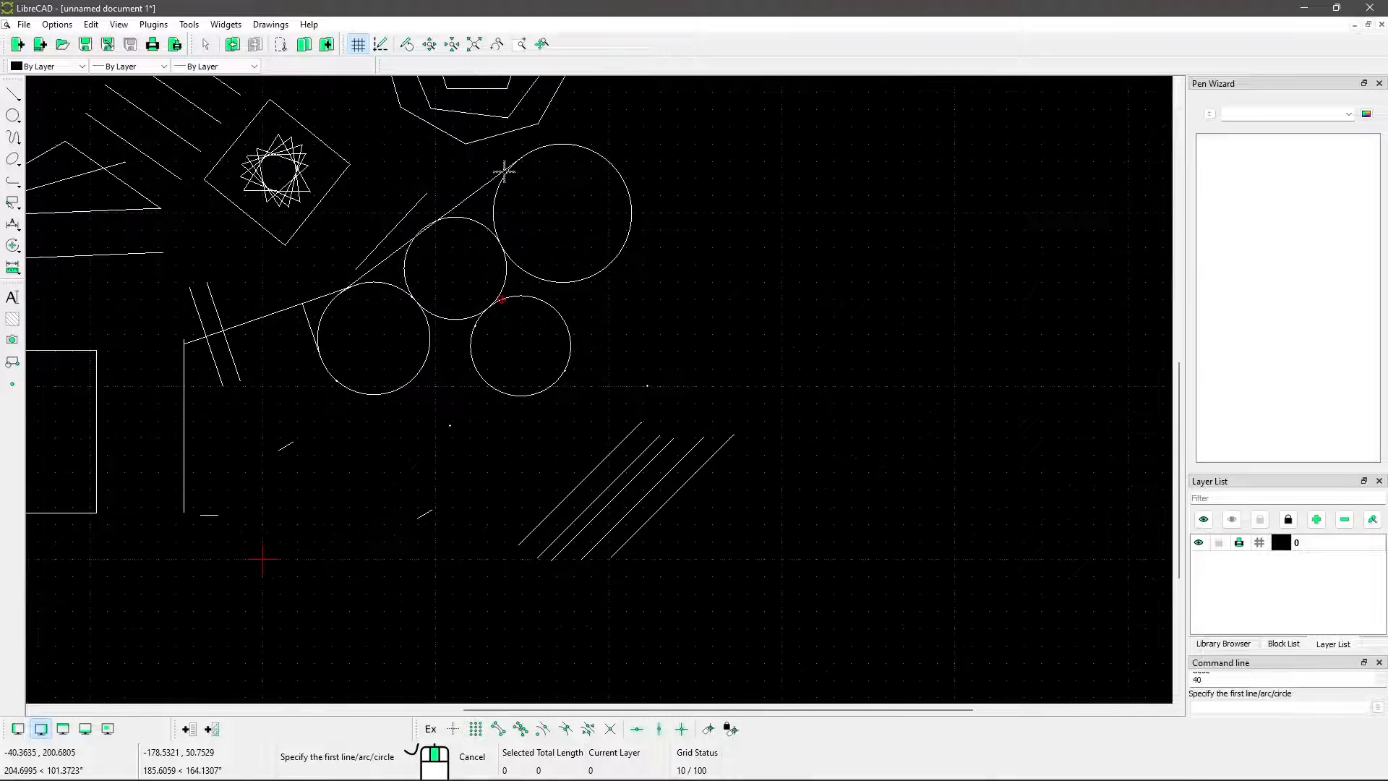
pyautogui.moveTo(414, 338); pyautogui.dragTo(592, 215, button='middle')
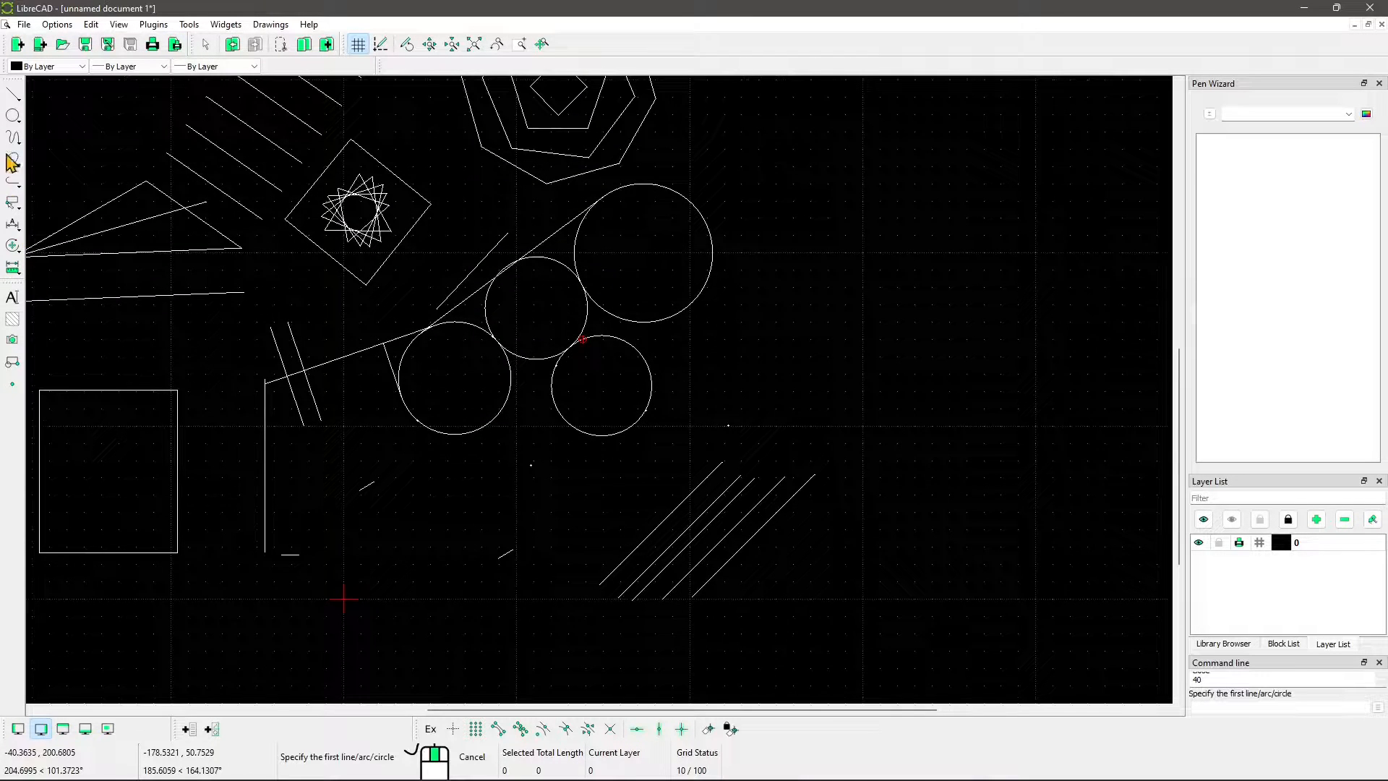
pyautogui.click(13, 115)
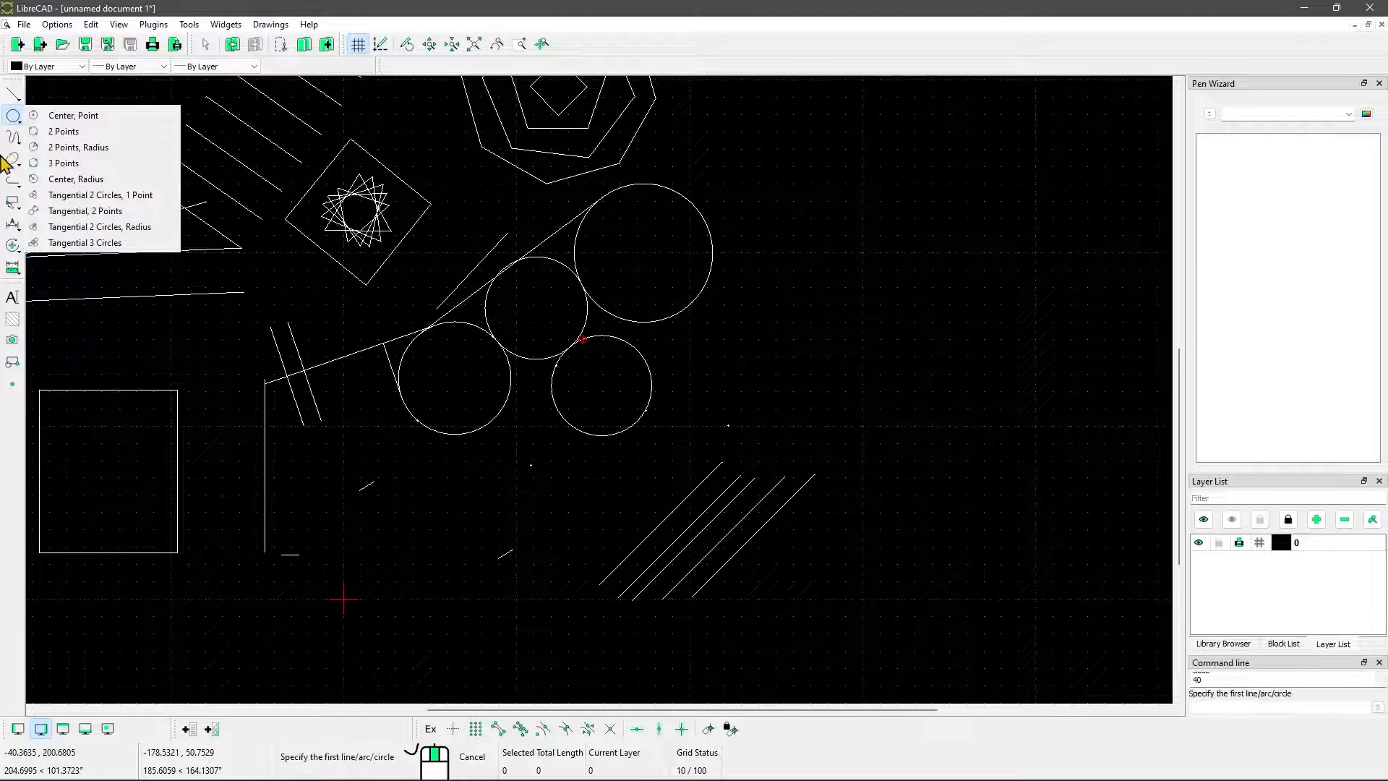
pyautogui.rightClick(486, 390)
# Draw a Center, Point, Angles arc with a radius of about 65 units in the empty area above the flat triangle
pyautogui.scroll(-3, 541, 418)
pyautogui.moveTo(472, 364); pyautogui.dragTo(593, 482, button='middle')
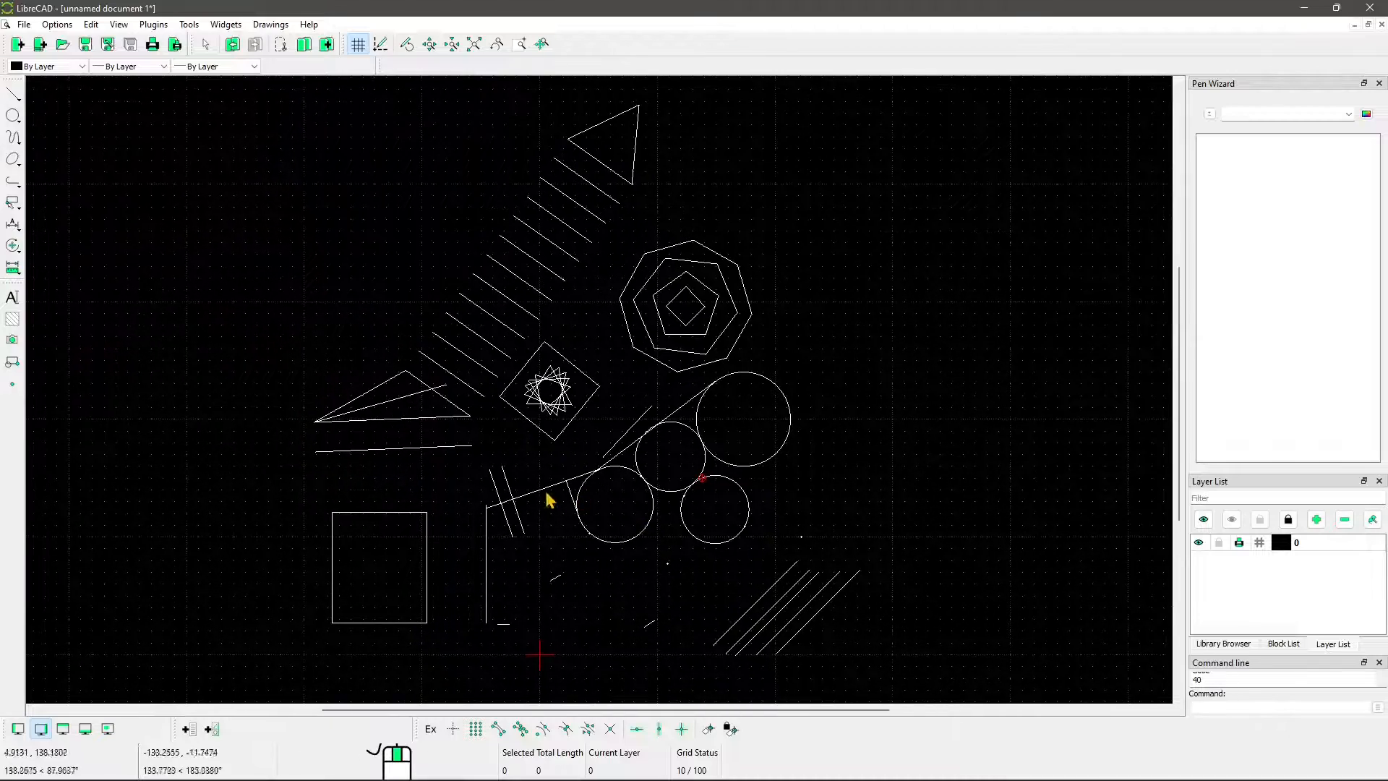
pyautogui.click(20, 146)
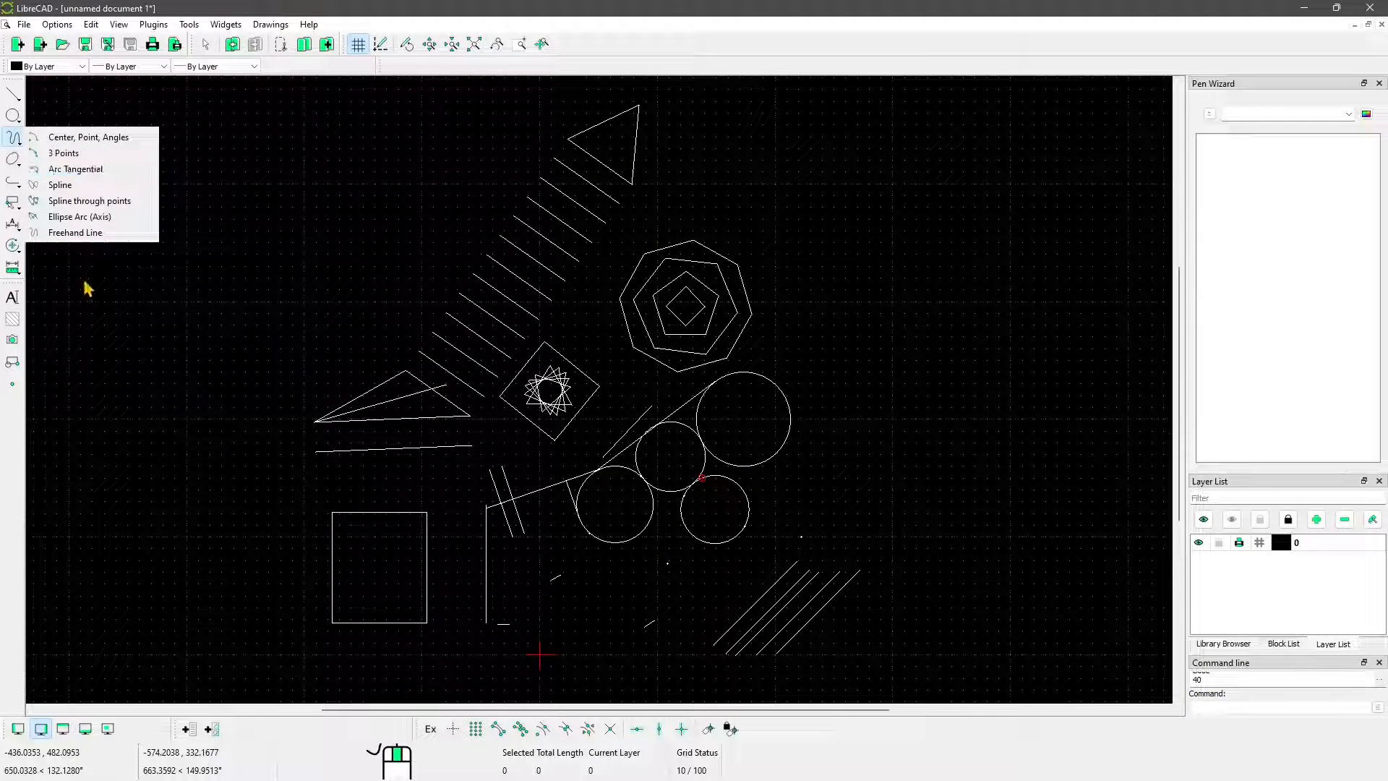
pyautogui.click(72, 141)
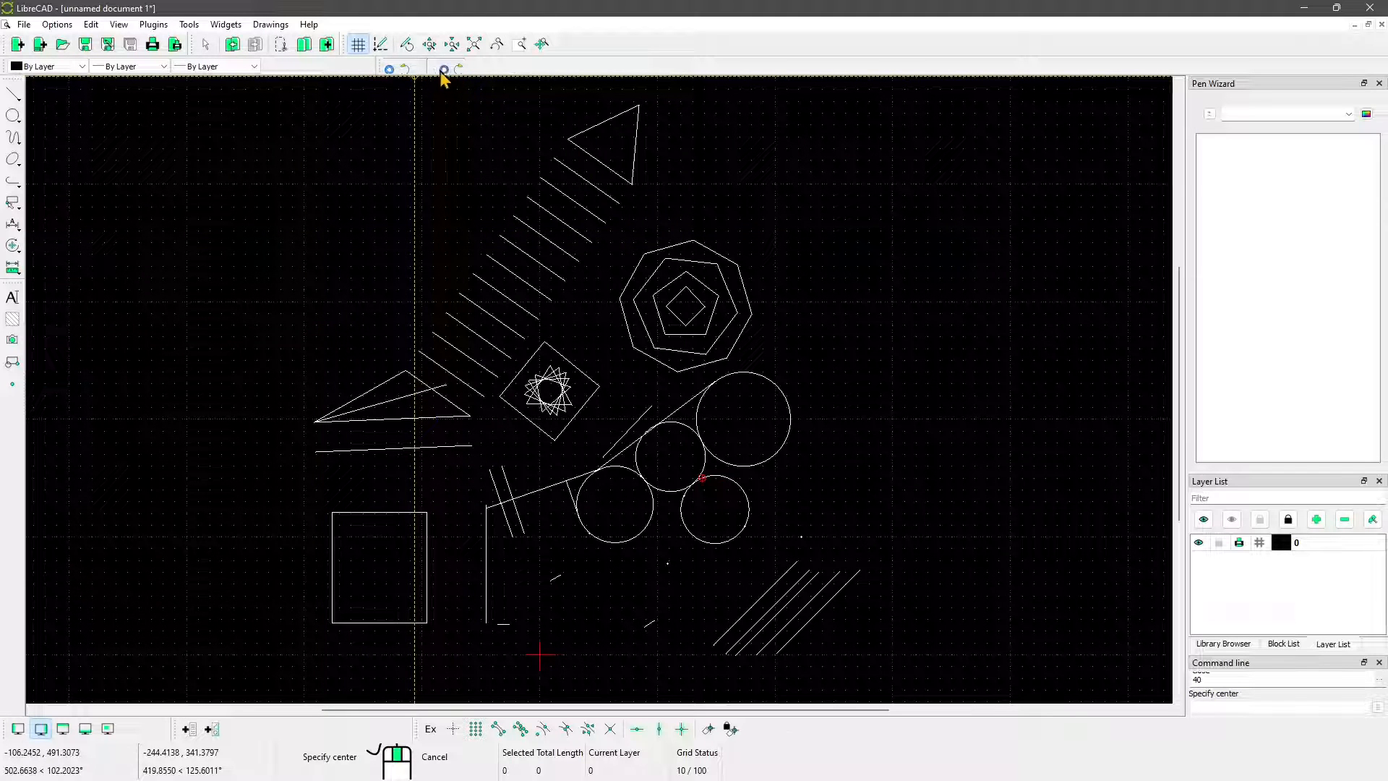
pyautogui.click(224, 345)
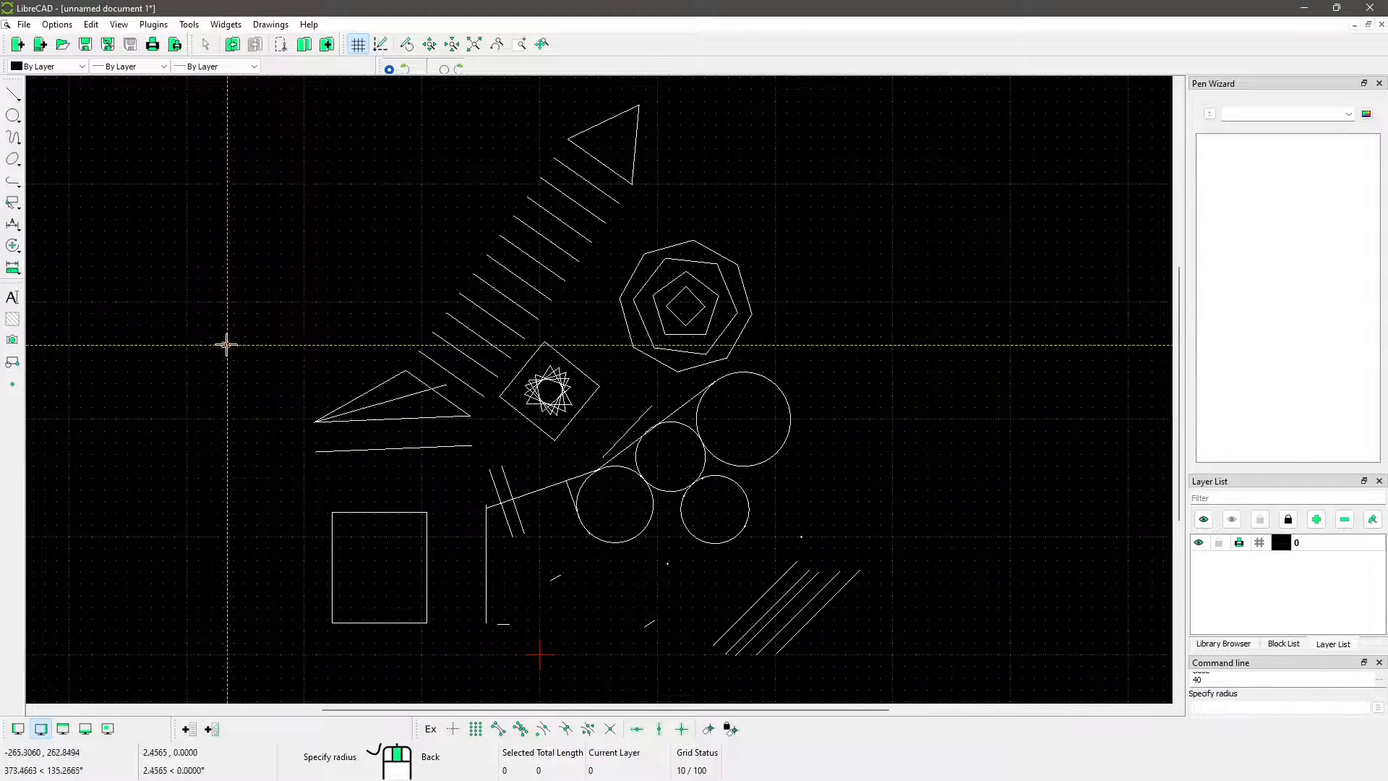
pyautogui.click(287, 300)
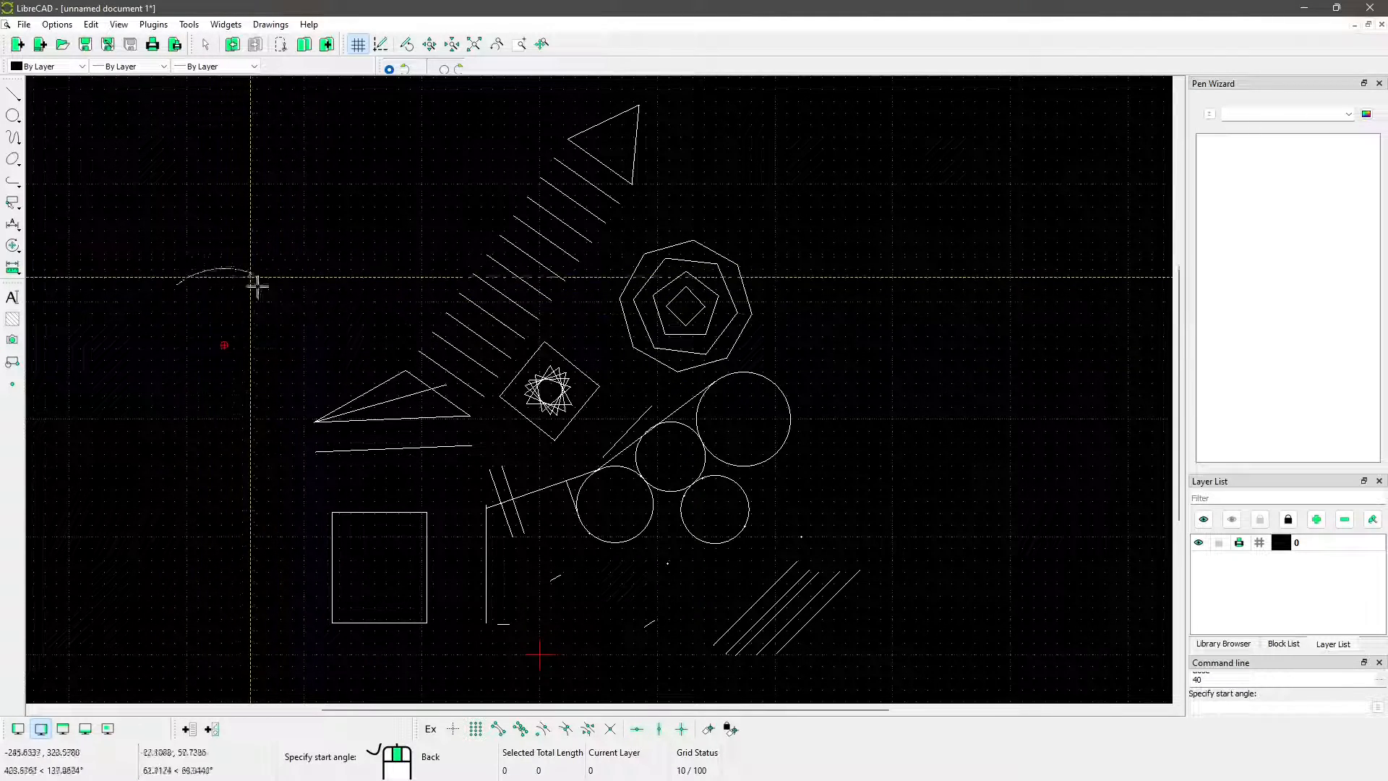
pyautogui.click(263, 340)
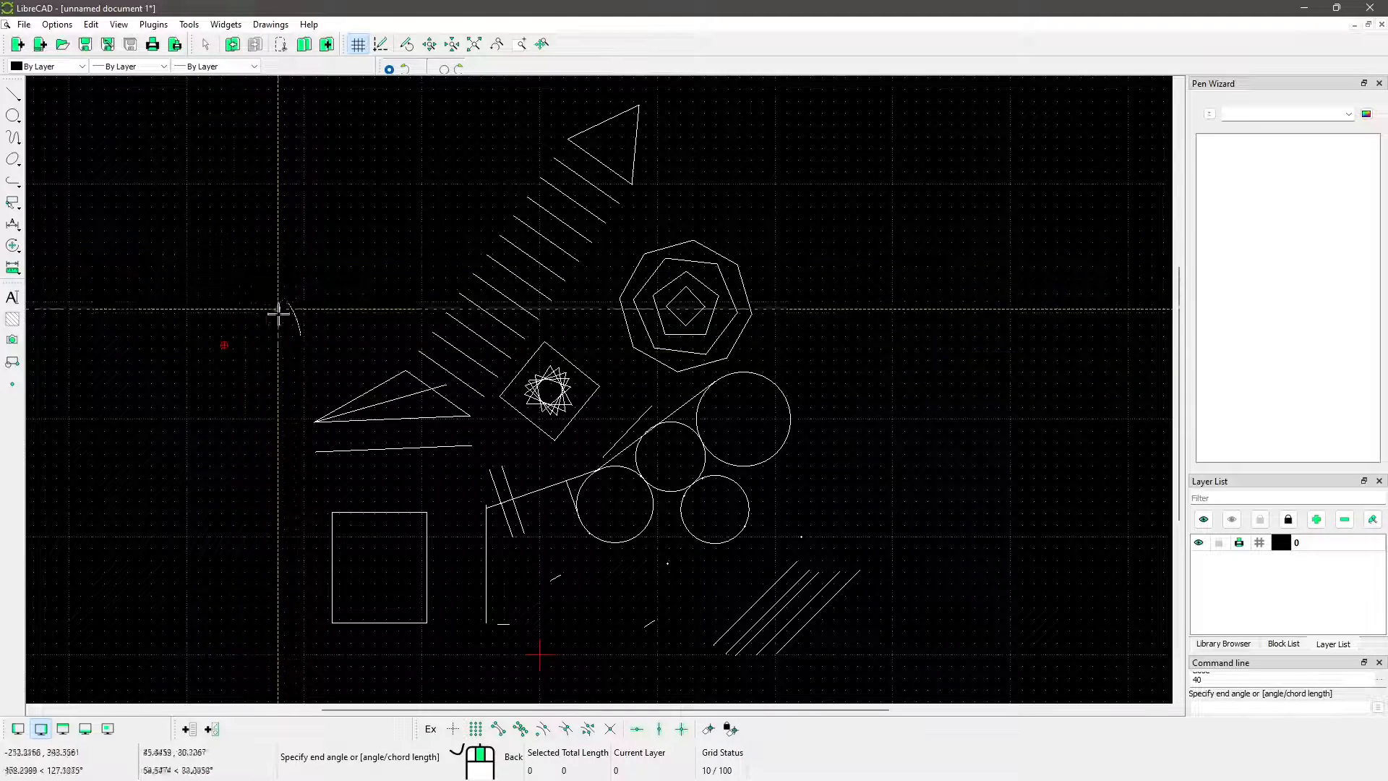
pyautogui.click(239, 310)
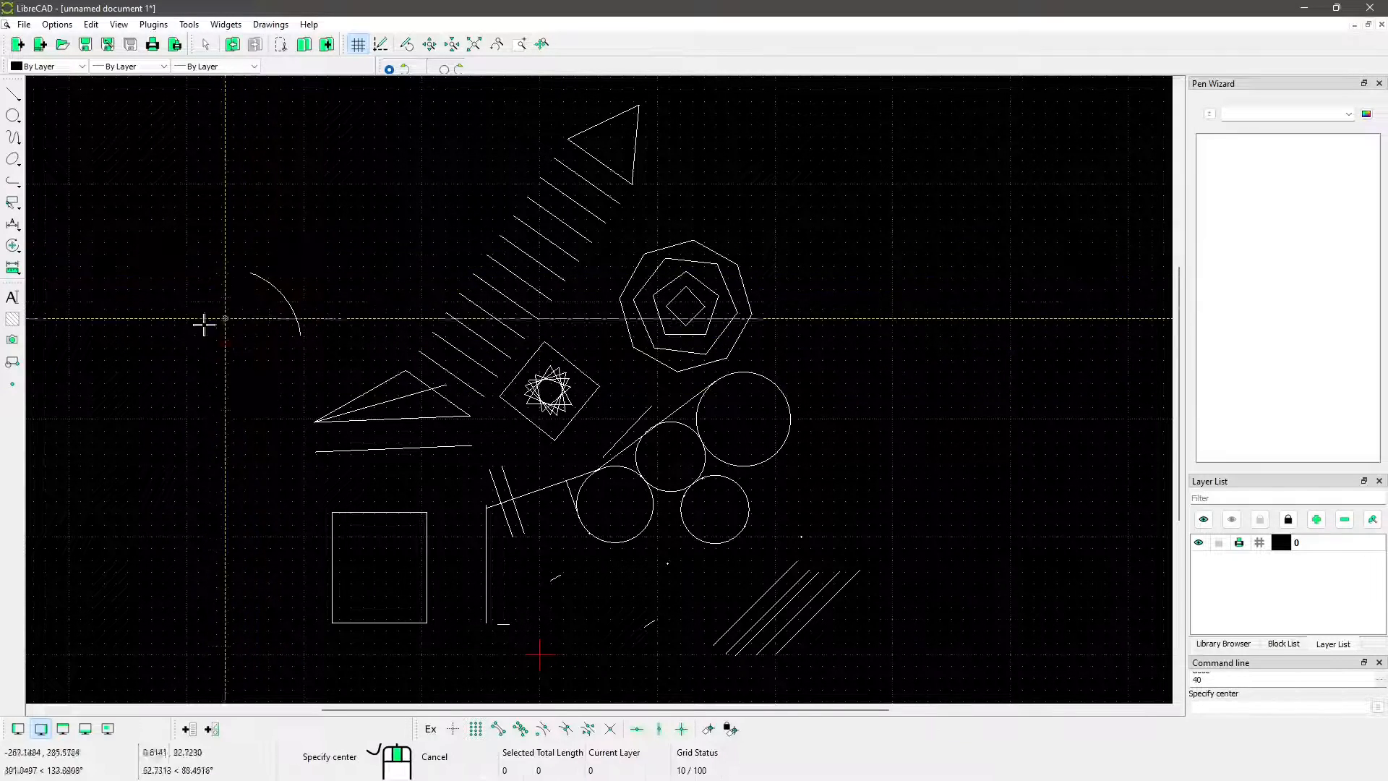
# Draw a 3 Points arc bulging outward just above the first arc, and end the command
pyautogui.click(16, 143)
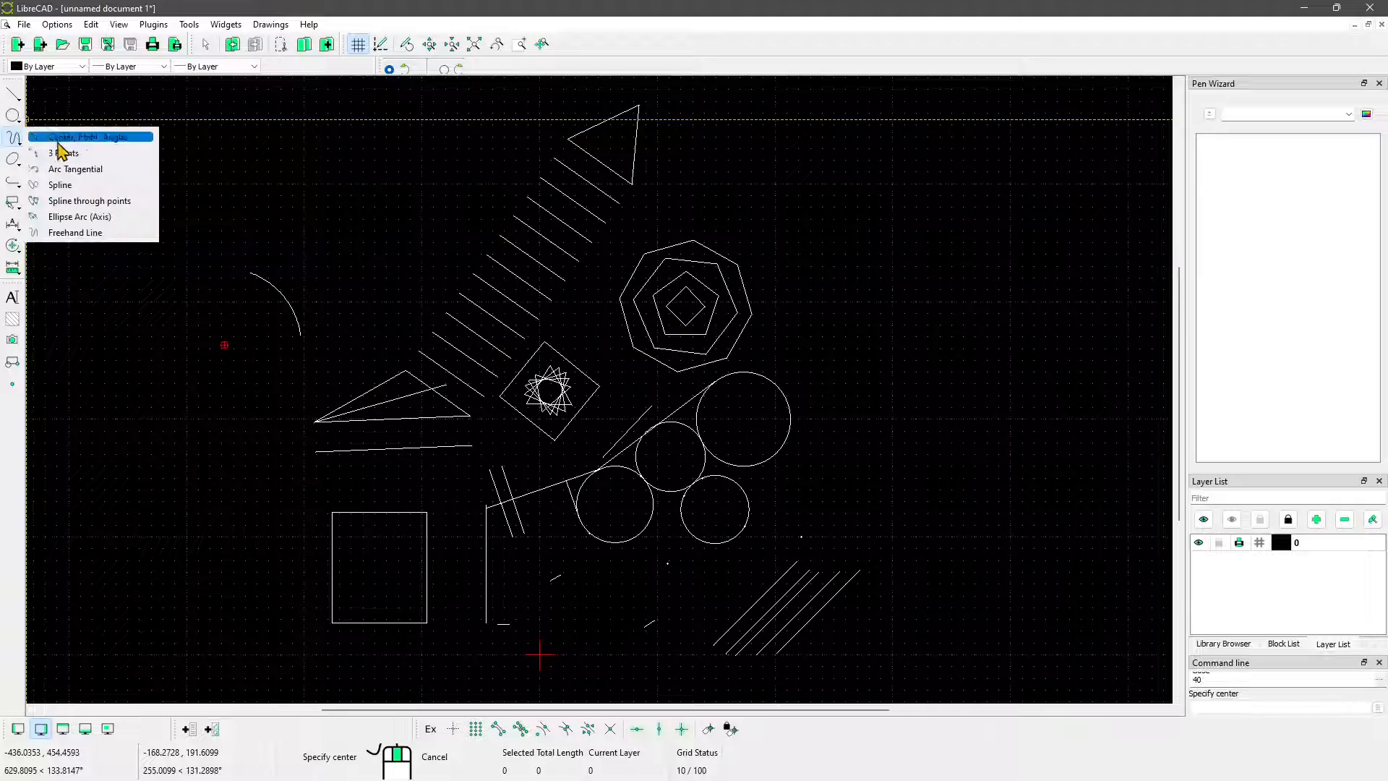
pyautogui.click(75, 154)
pyautogui.click(277, 201)
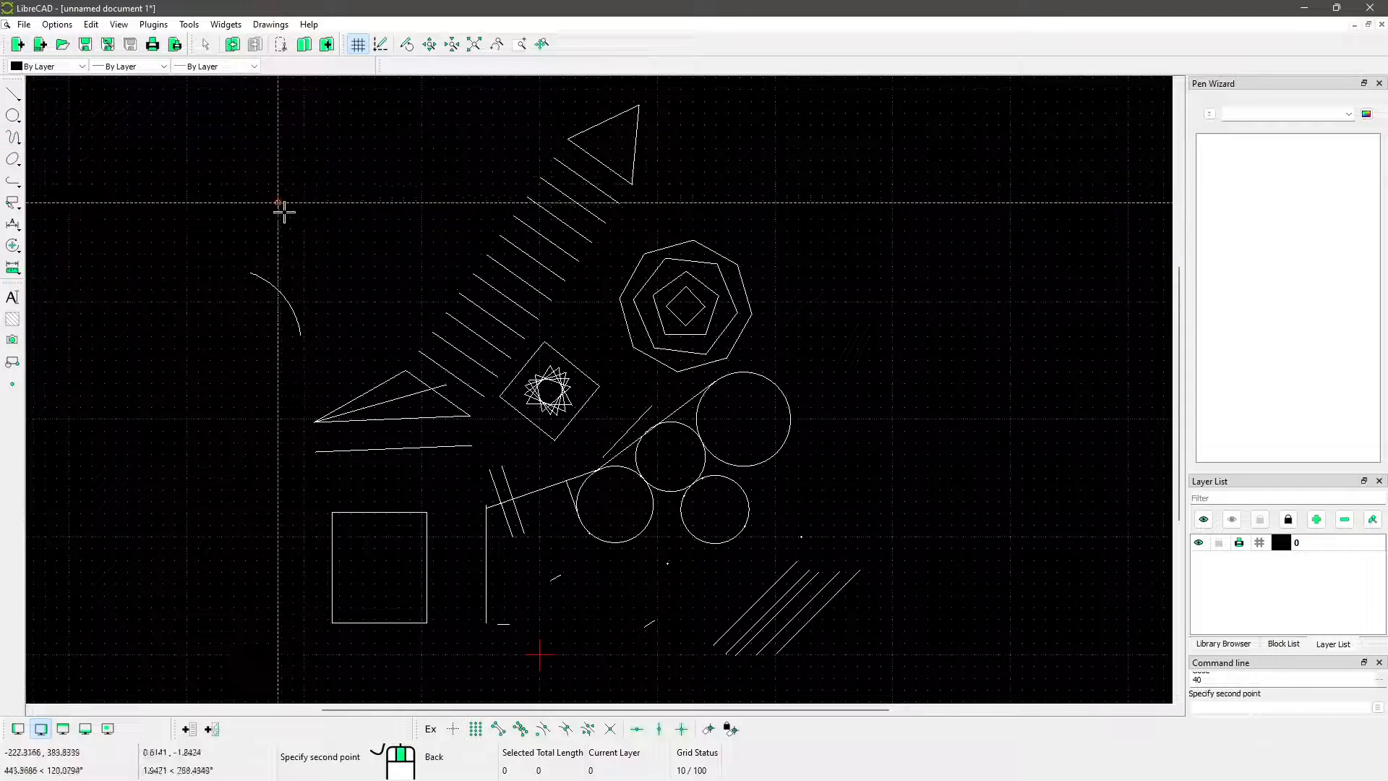
pyautogui.click(359, 295)
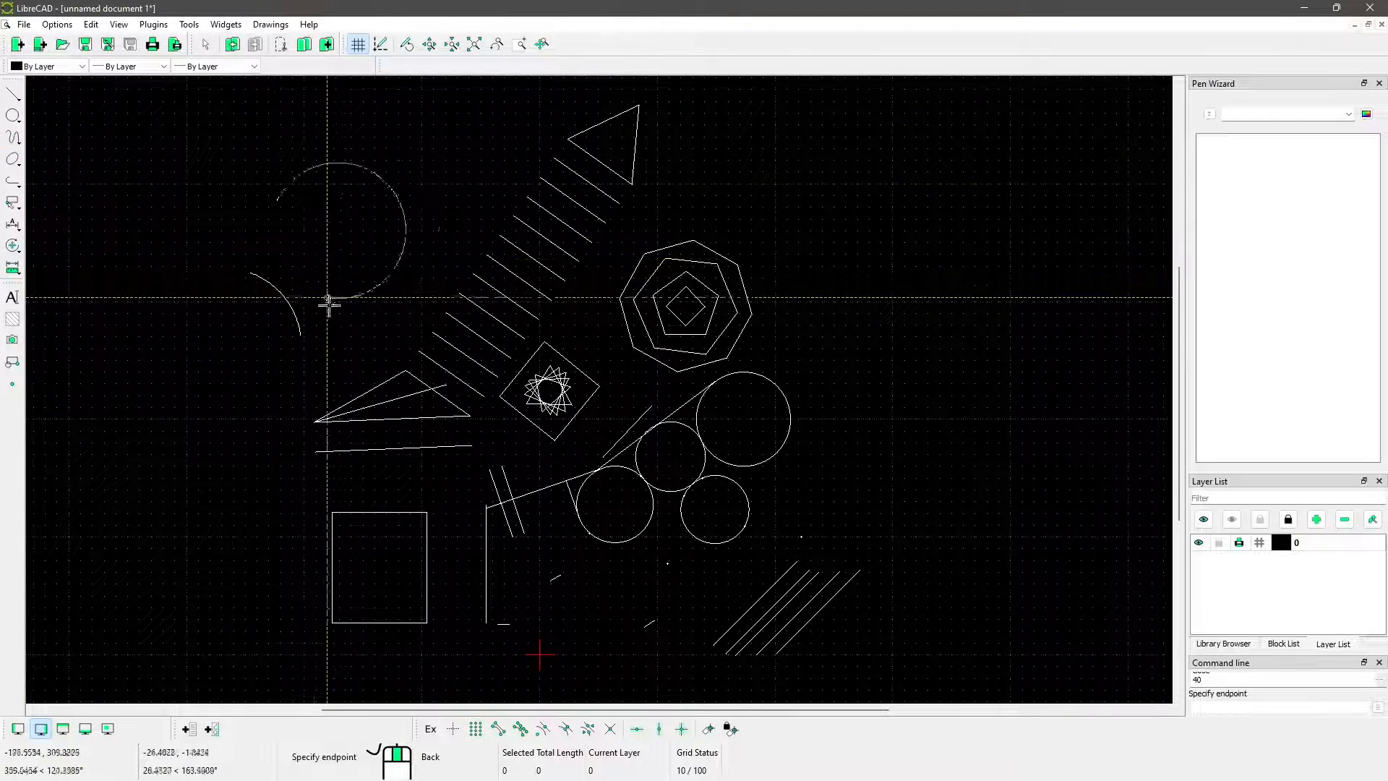
pyautogui.click(351, 308)
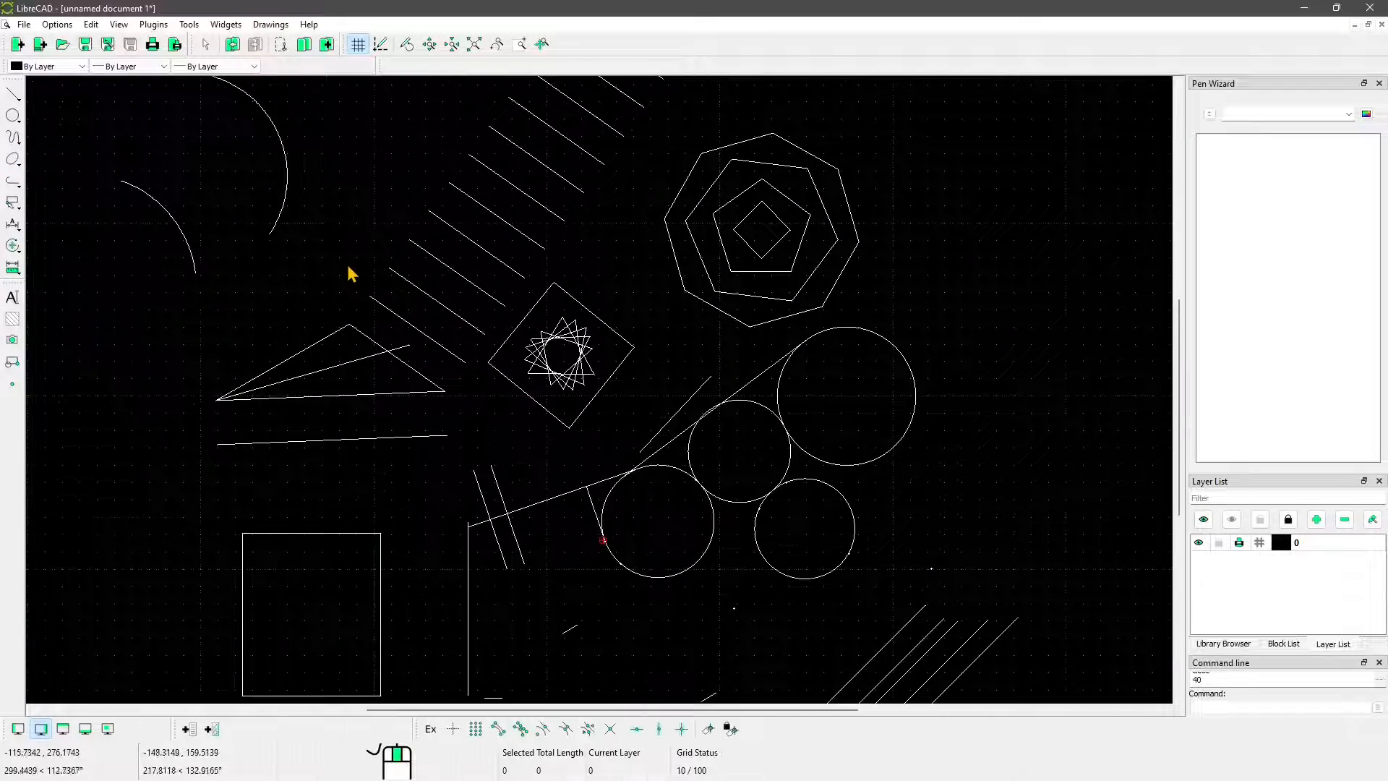
# Open the Help Links, look over the available documentation topics such as Commands, and close the dialog
pyautogui.click(308, 25)
pyautogui.click(340, 50)
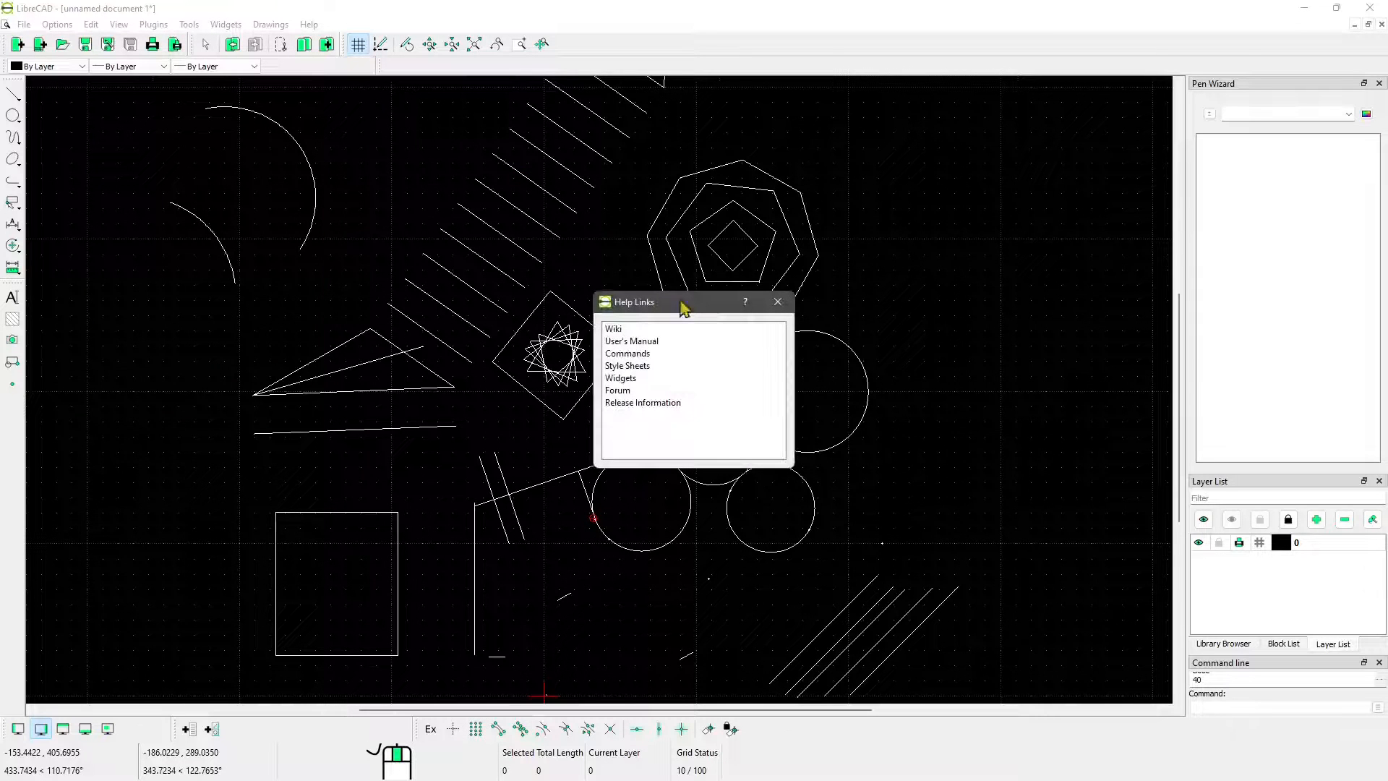
pyautogui.moveTo(623, 312); pyautogui.dragTo(544, 266)
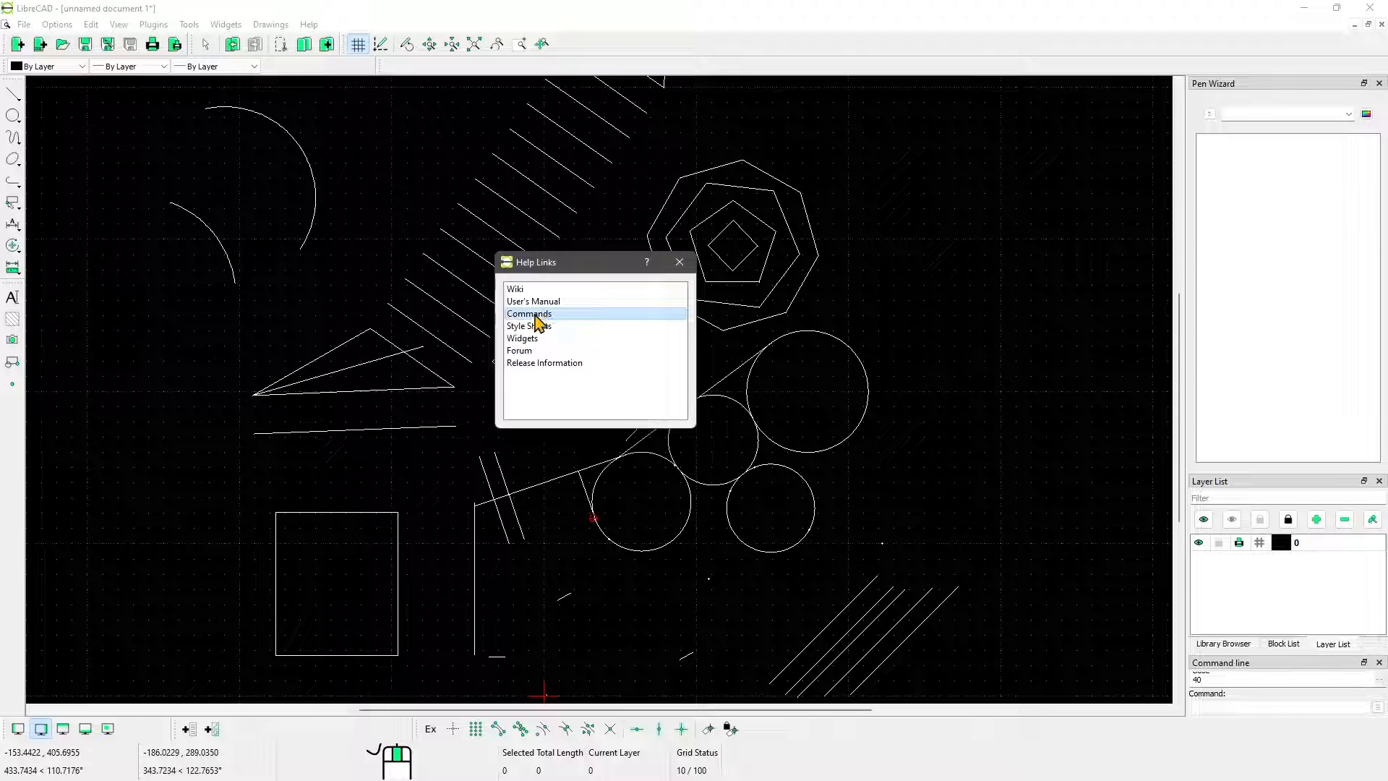
pyautogui.click(675, 264)
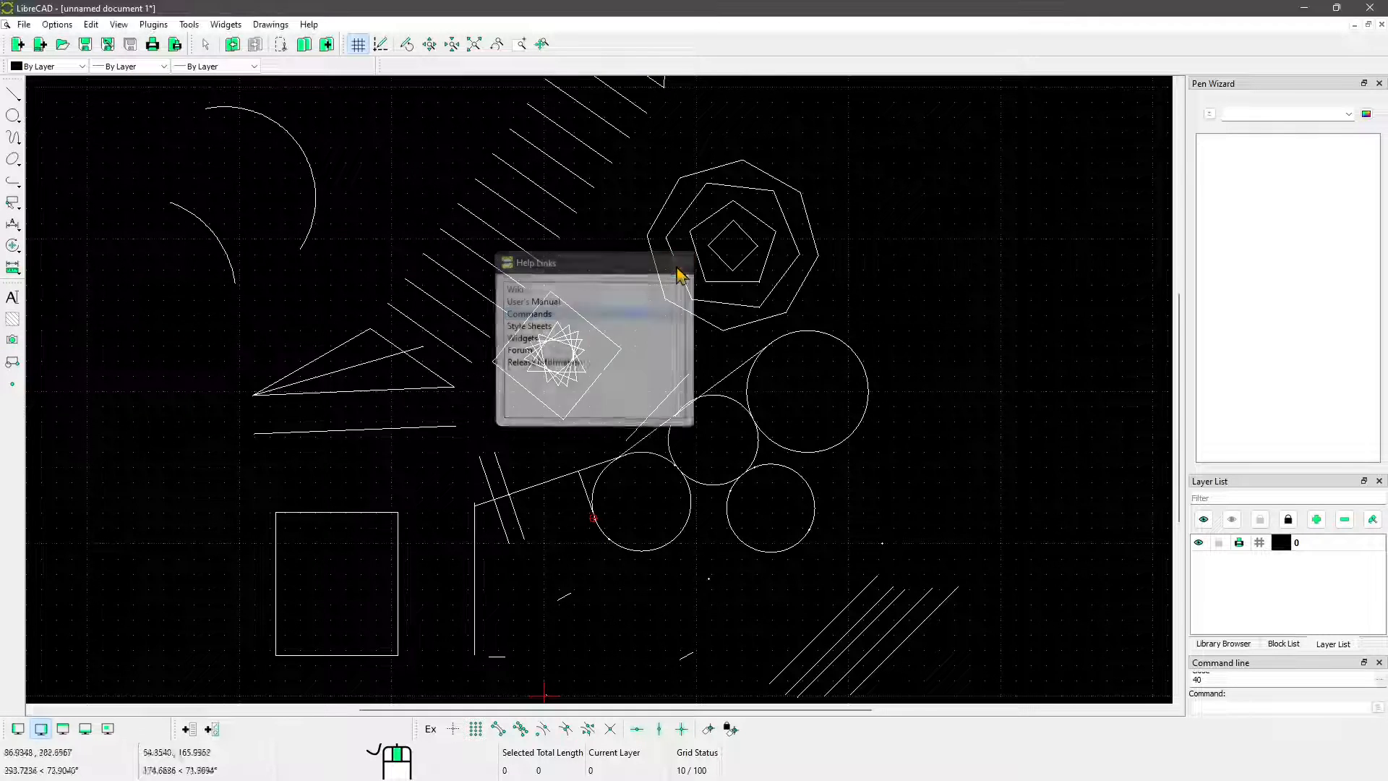
# Switch to the browser window with LibreCAD's online Drawing Tools documentation and maximize it
pyautogui.moveTo(712, 7); pyautogui.dragTo(662, 45)
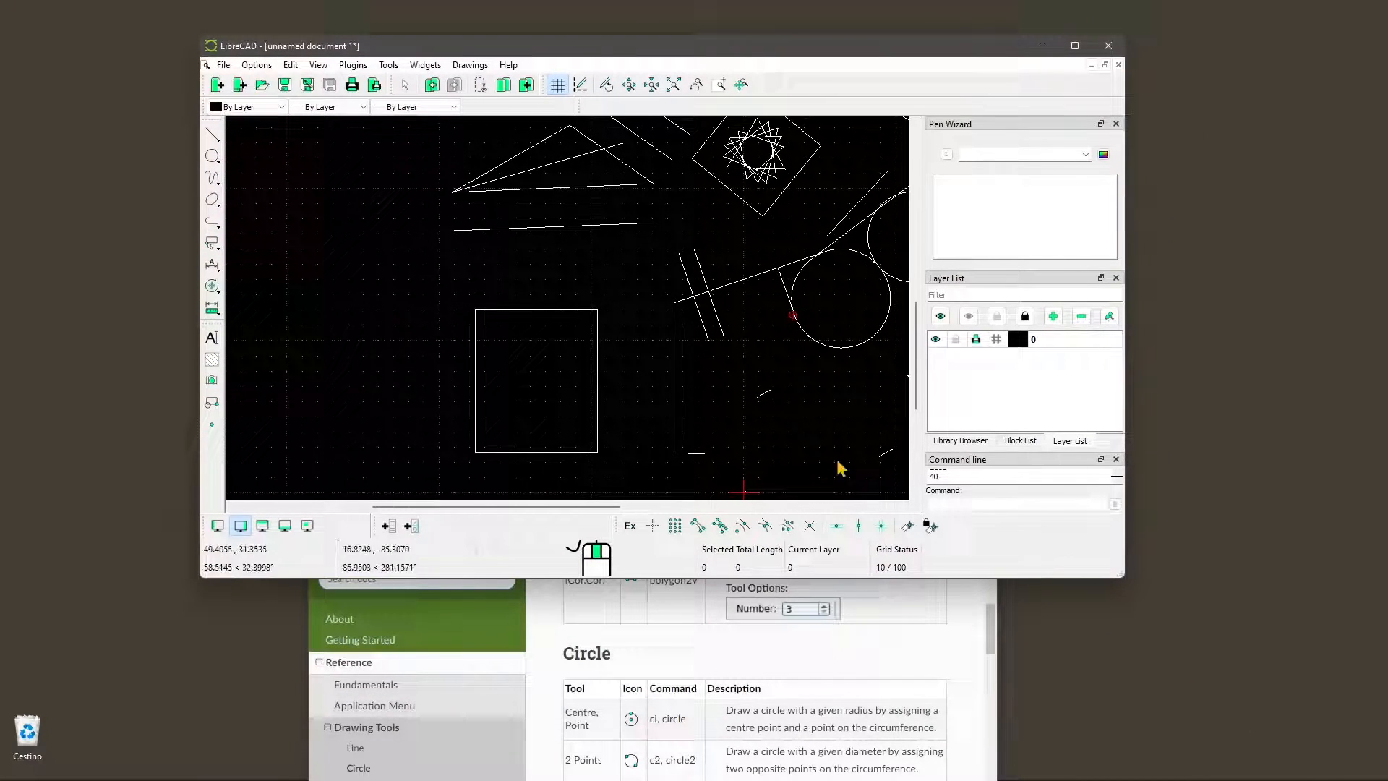
pyautogui.click(950, 668)
pyautogui.moveTo(784, 390); pyautogui.dragTo(734, 54)
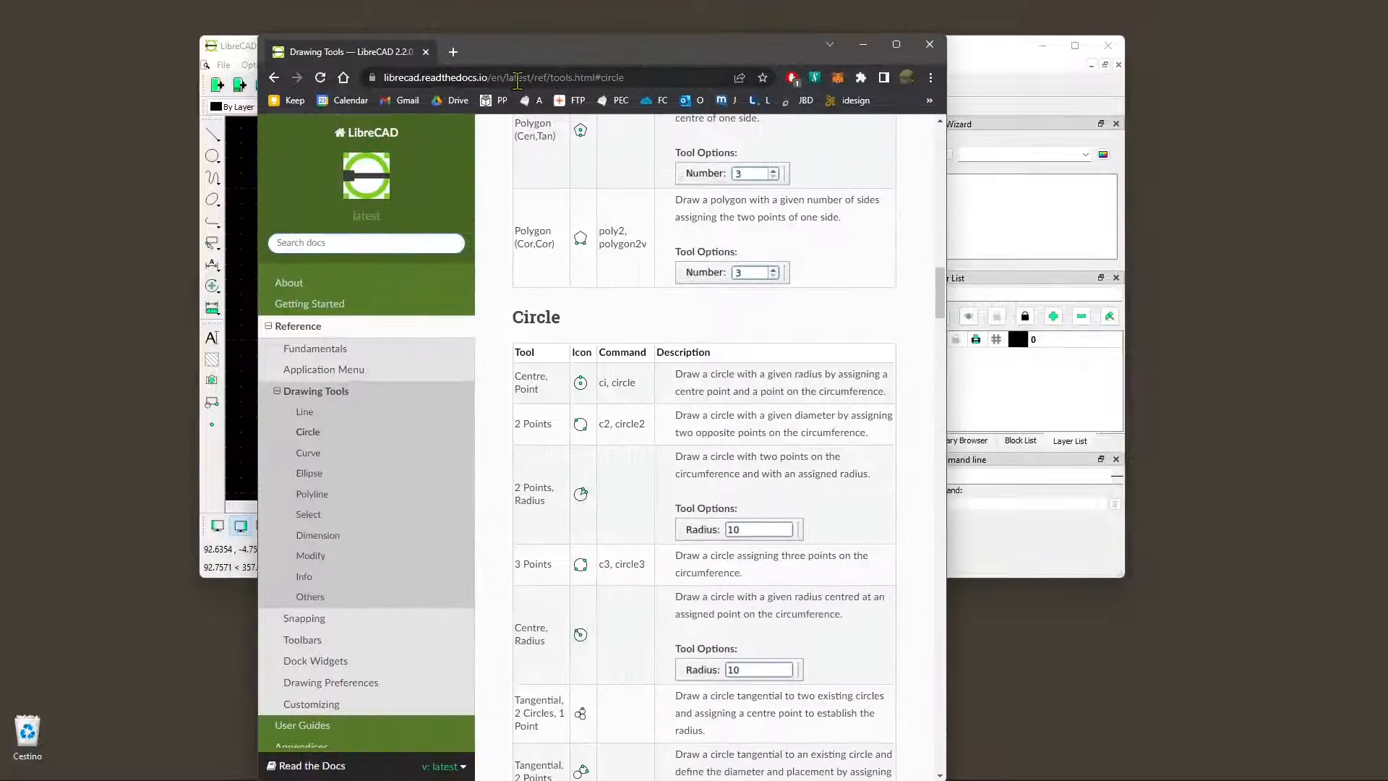
pyautogui.doubleClick(579, 52)
# Examine the Line, Circle, Curve, Polyline, Dimension and Modify sections of the Drawing Tools documentation for tool descriptions and commands
pyautogui.click(65, 373)
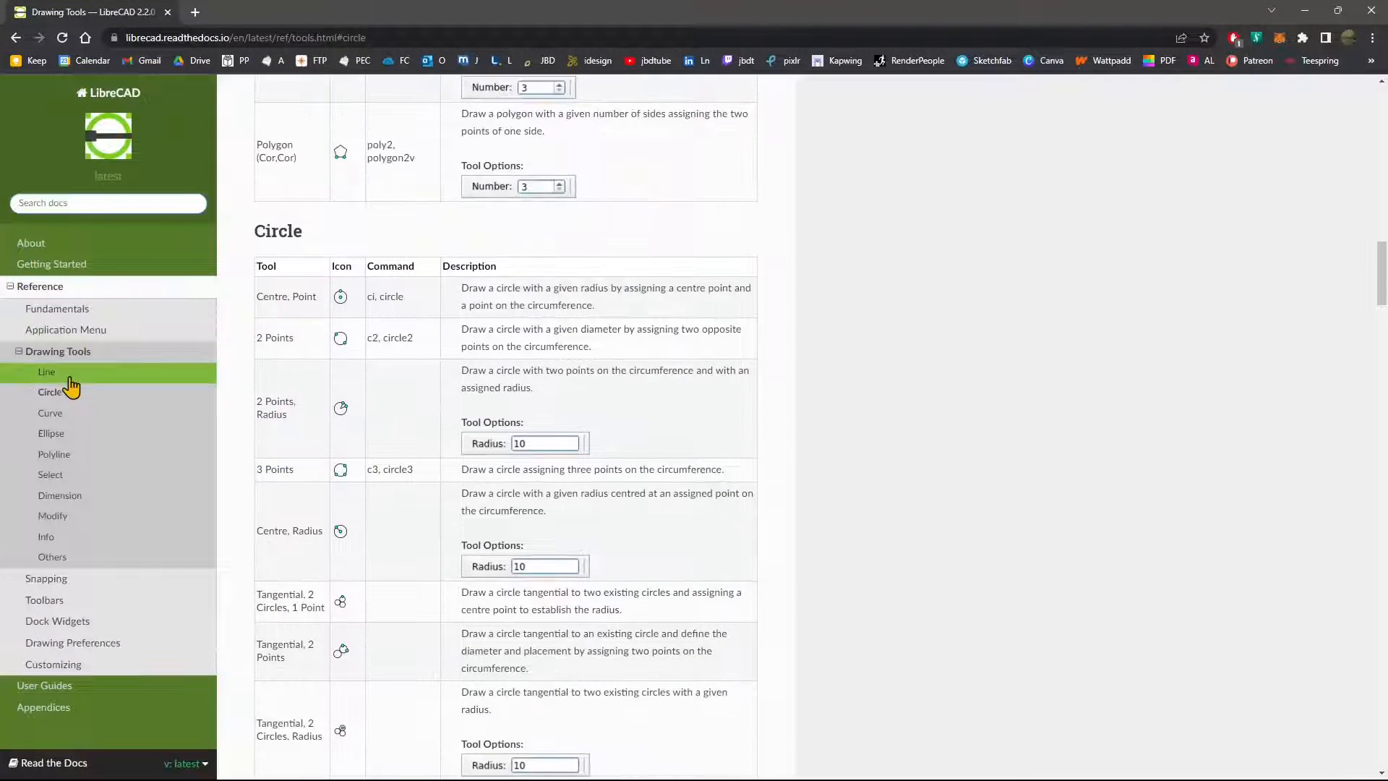
pyautogui.scroll(-10, 323, 226)
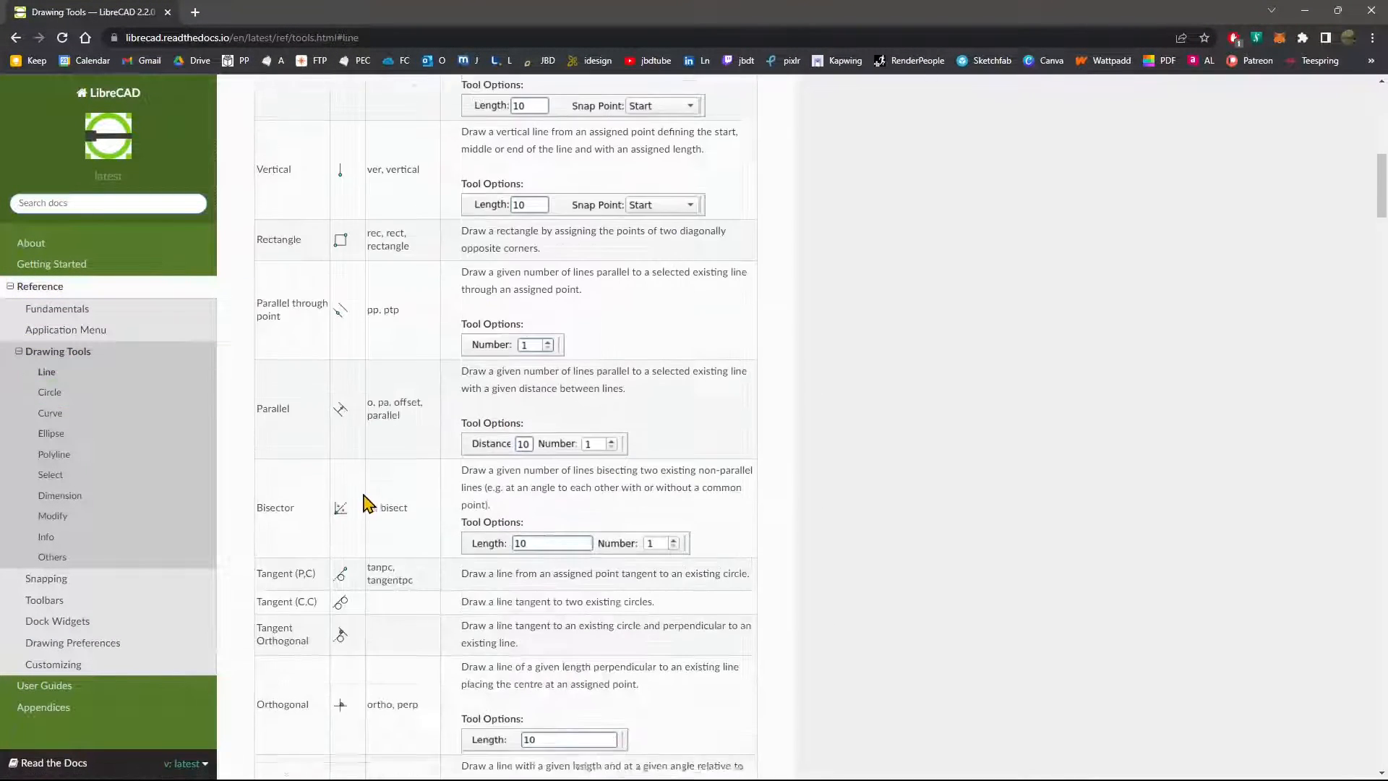
pyautogui.click(66, 392)
pyautogui.click(66, 413)
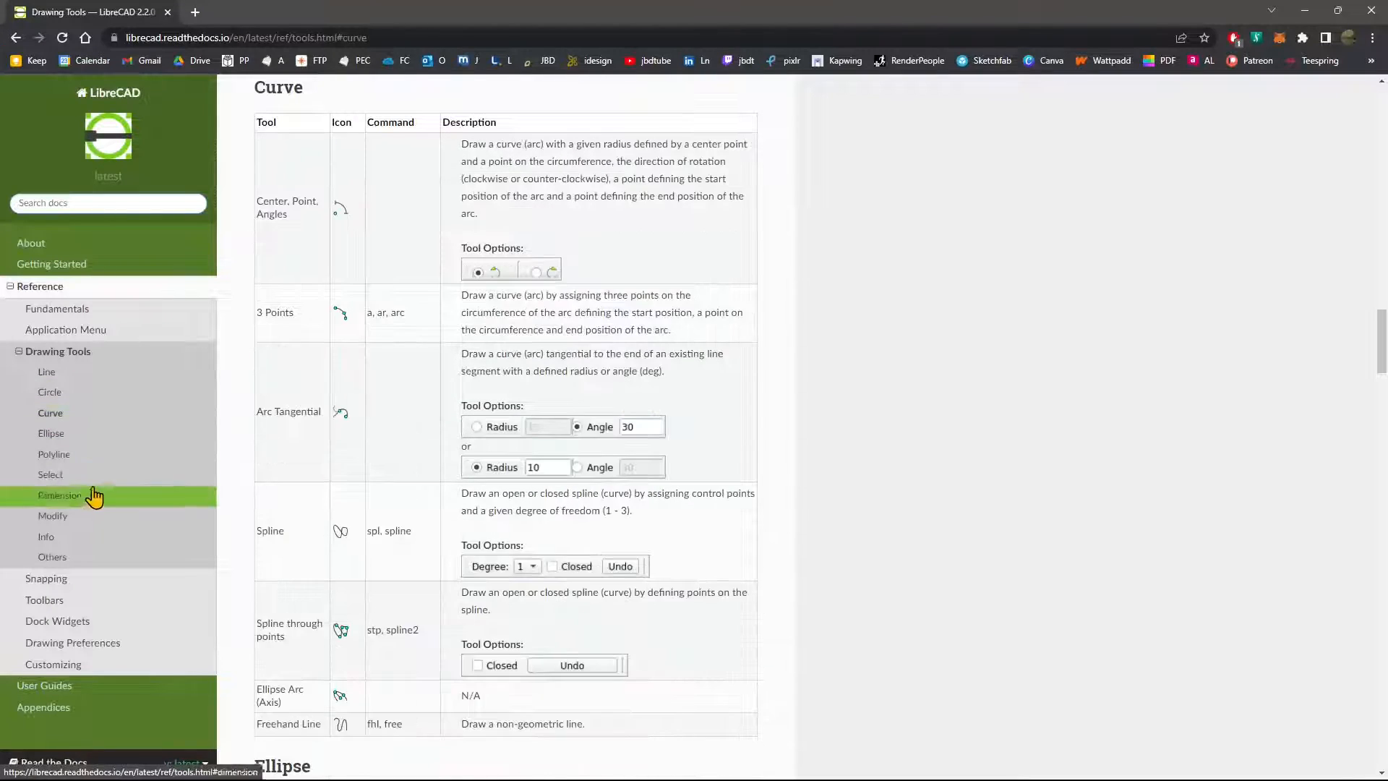
pyautogui.click(72, 454)
pyautogui.click(75, 497)
pyautogui.click(75, 516)
pyautogui.click(79, 393)
pyautogui.scroll(10, 402, 522)
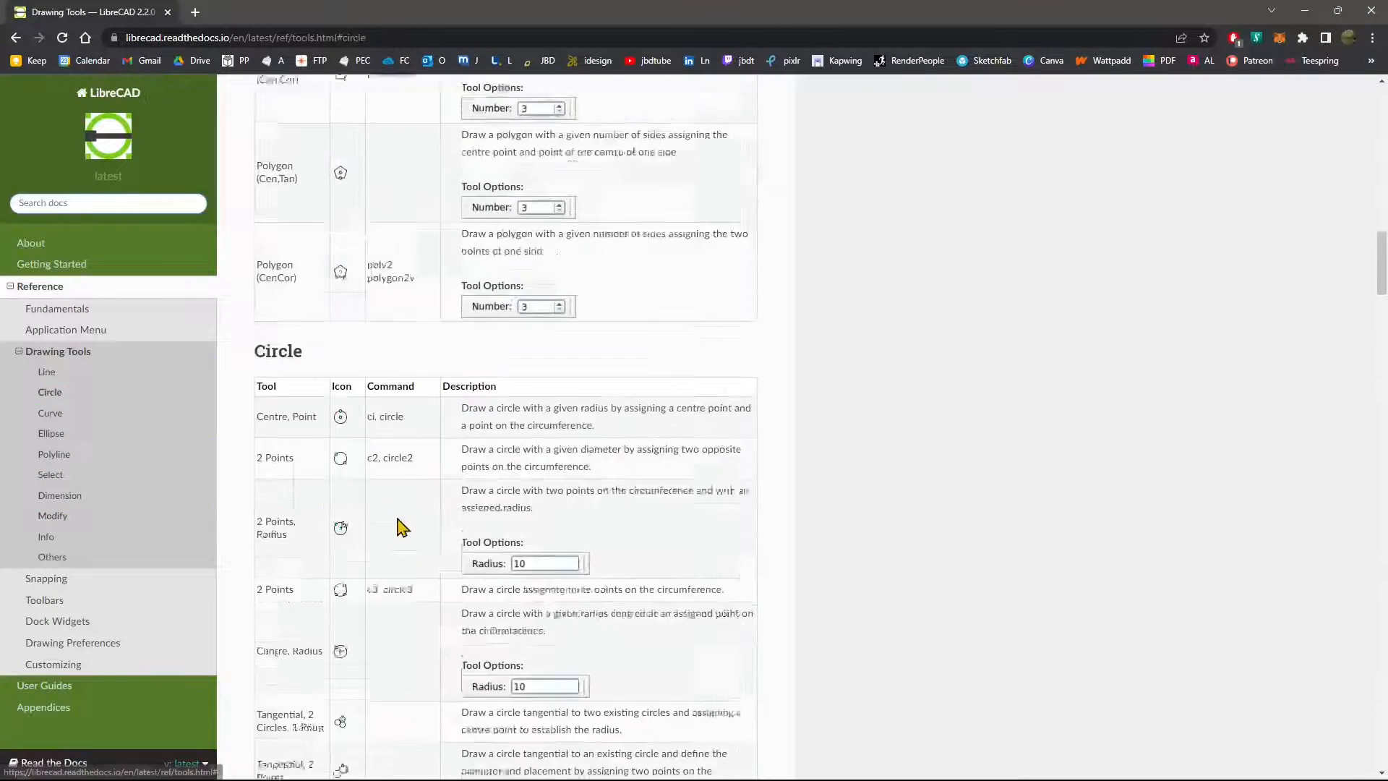
pyautogui.scroll(5, 418, 548)
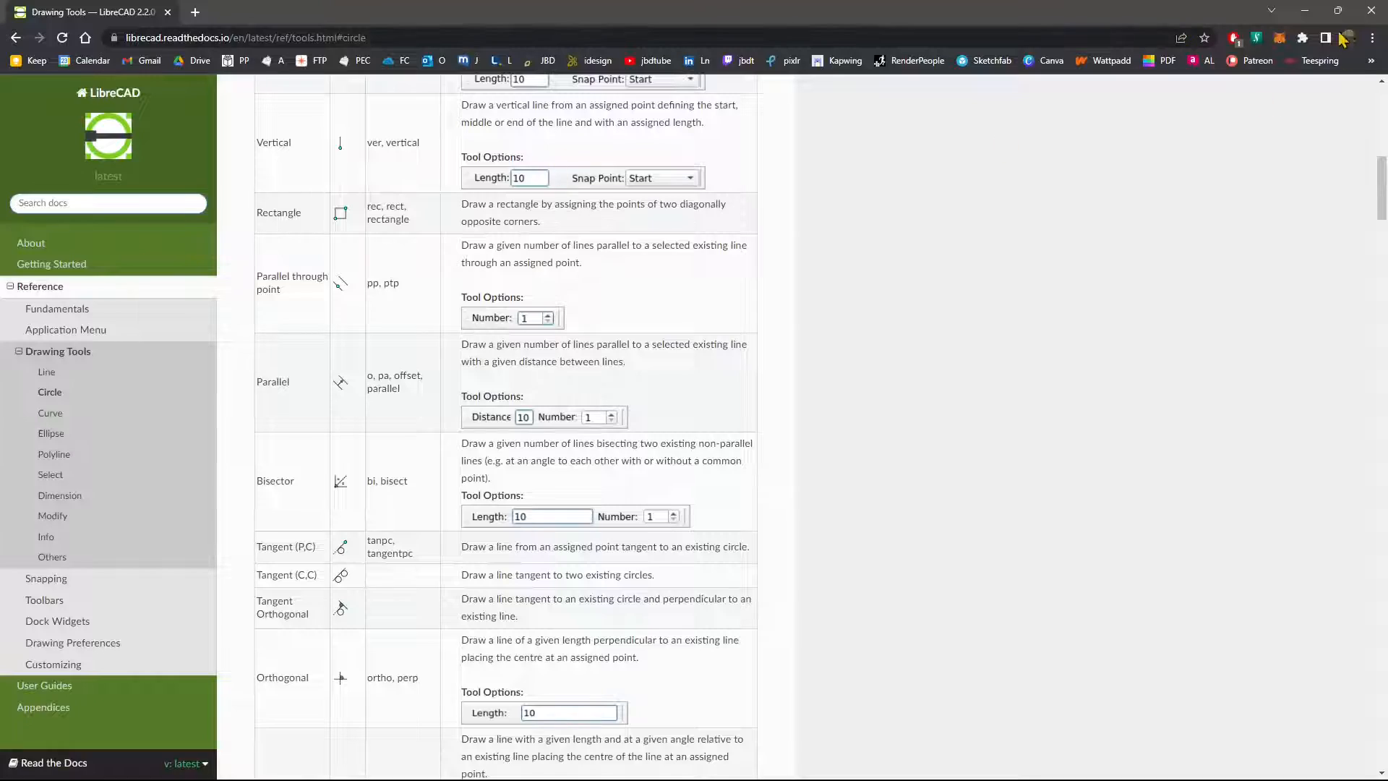
# Minimize the browser, return to LibreCAD and maximize its window with the whole drawing in view
pyautogui.click(1306, 11)
pyautogui.doubleClick(727, 49)
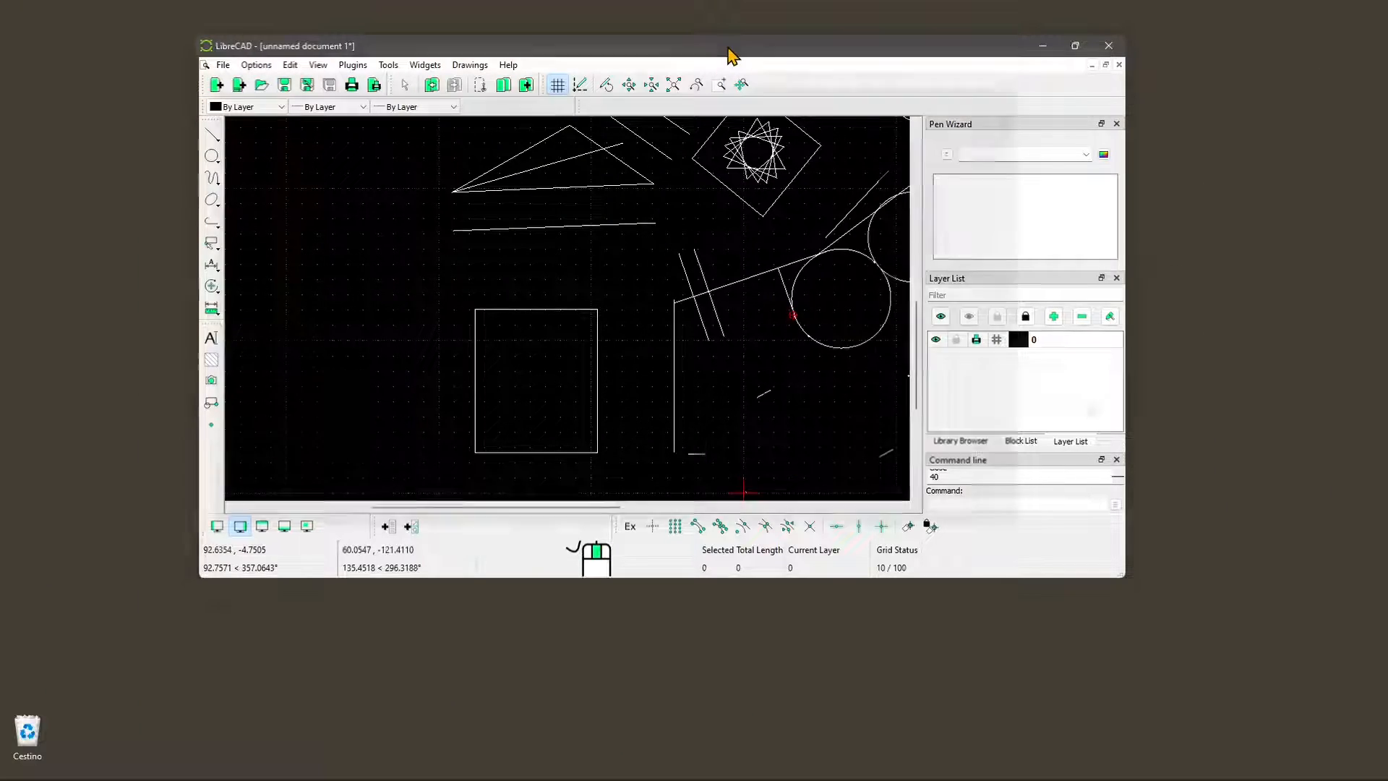
pyautogui.scroll(-2, 589, 434)
pyautogui.moveTo(560, 441); pyautogui.dragTo(556, 475, button='middle')
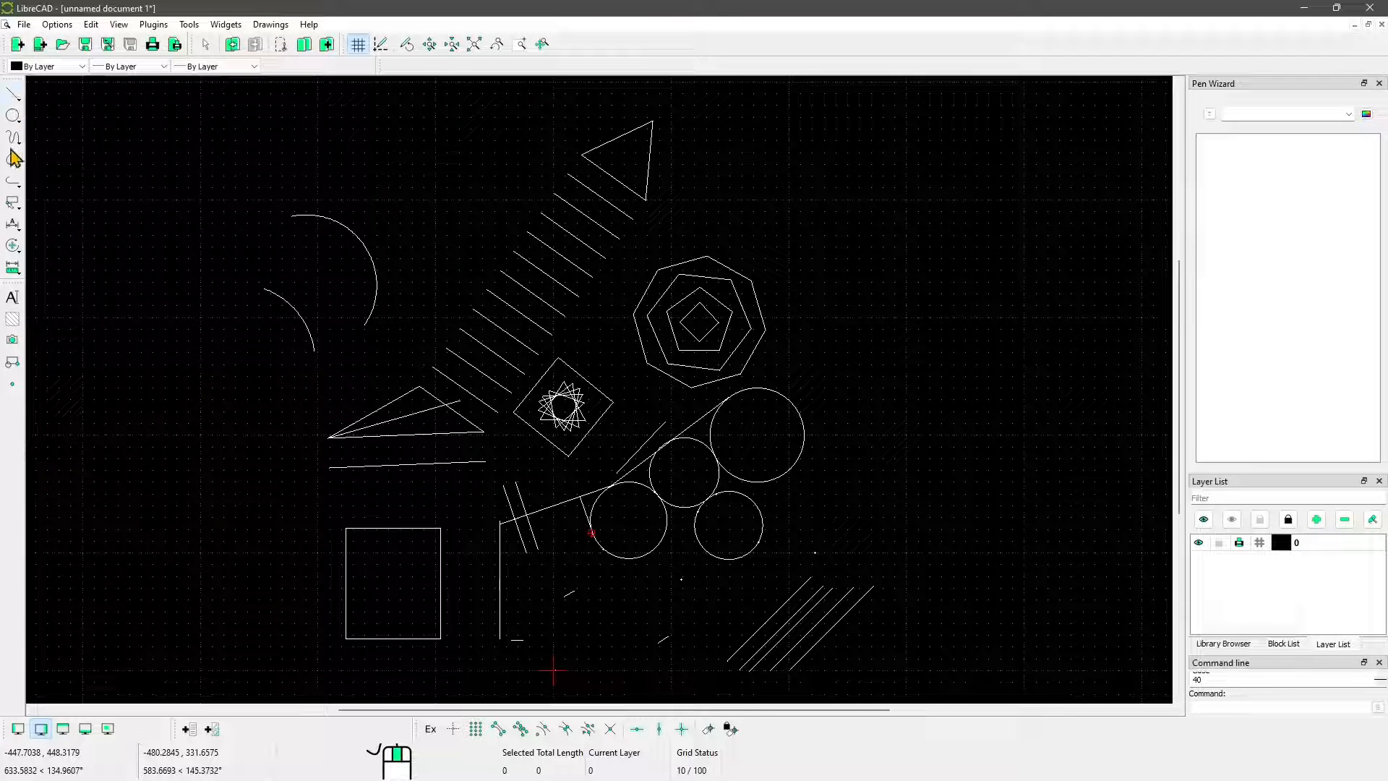
# Draw an open, wavy degree-3 spline from nine alternating high and low control points above the existing shapes
pyautogui.click(12, 117)
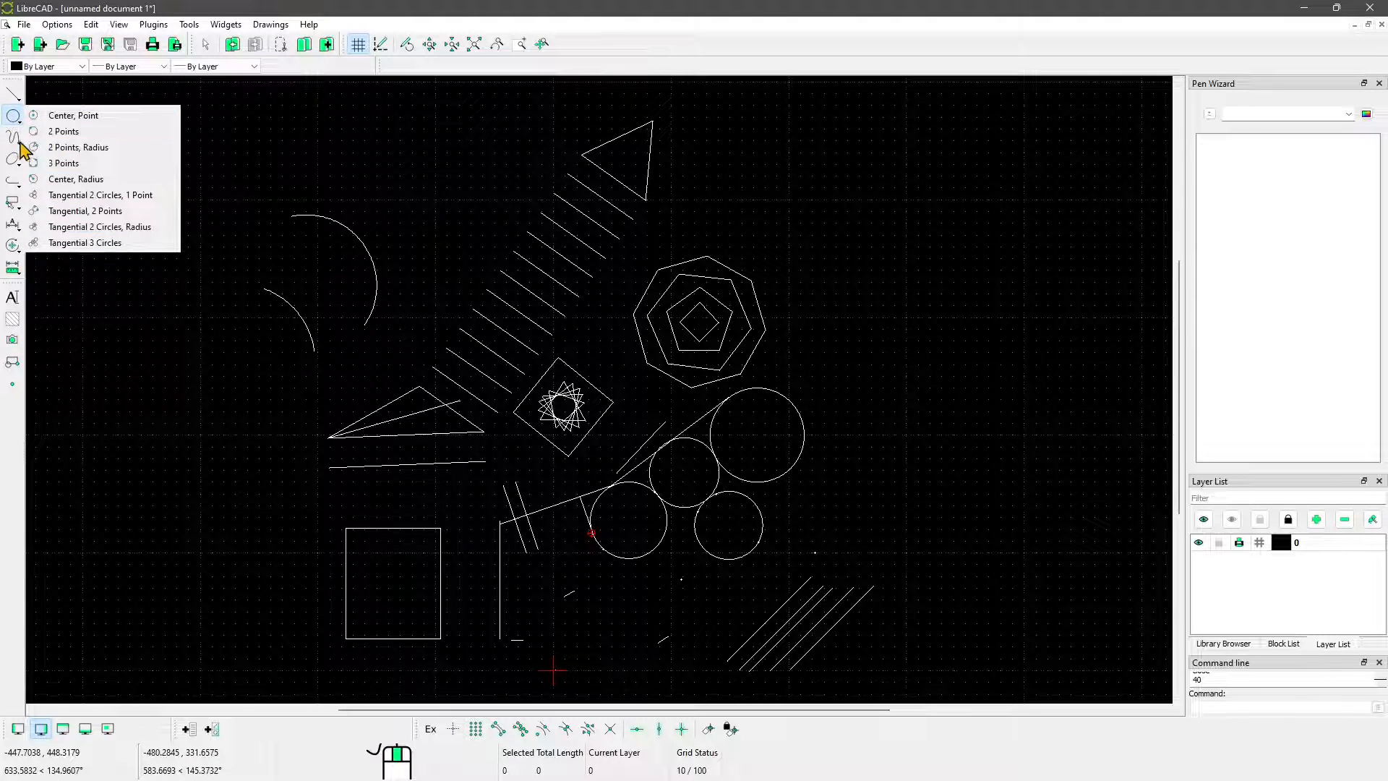
pyautogui.click(22, 148)
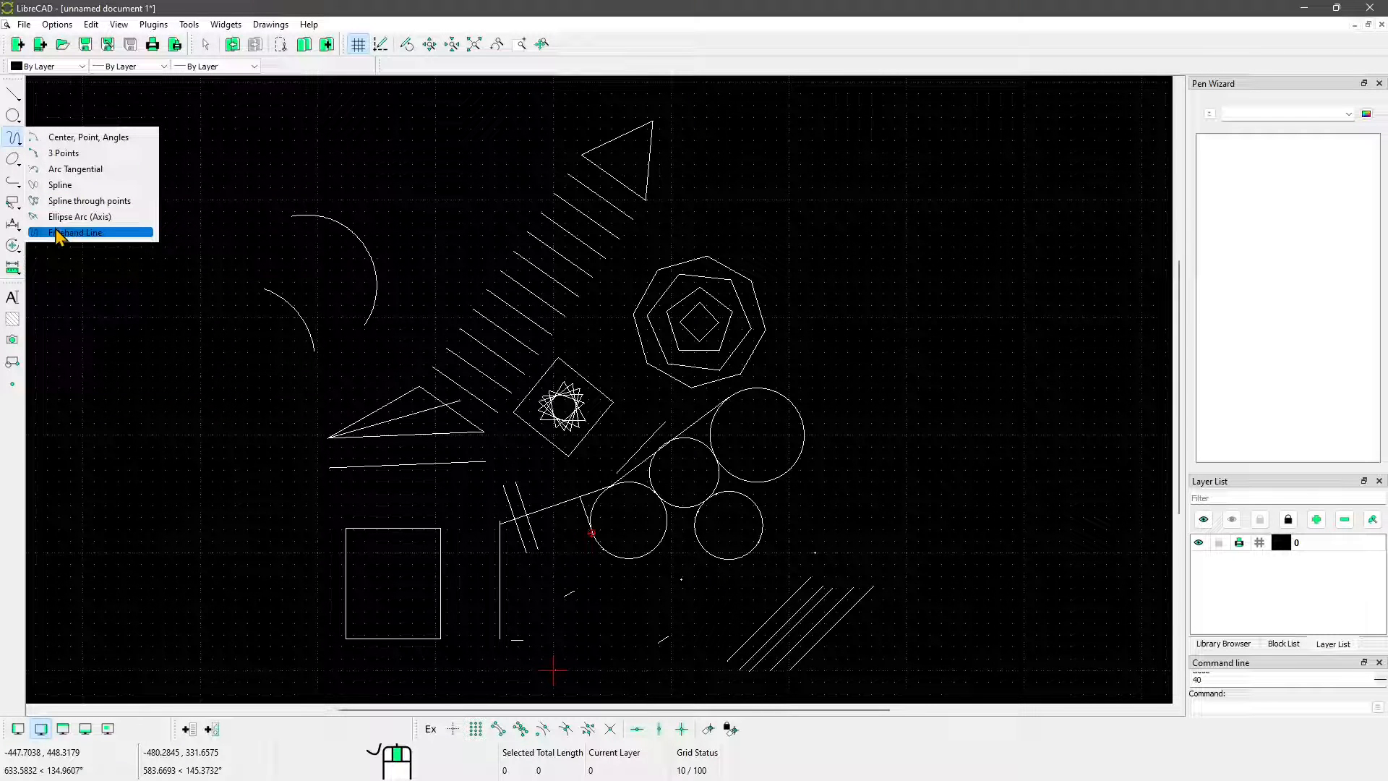
pyautogui.click(62, 186)
pyautogui.moveTo(594, 238); pyautogui.dragTo(556, 373, button='middle')
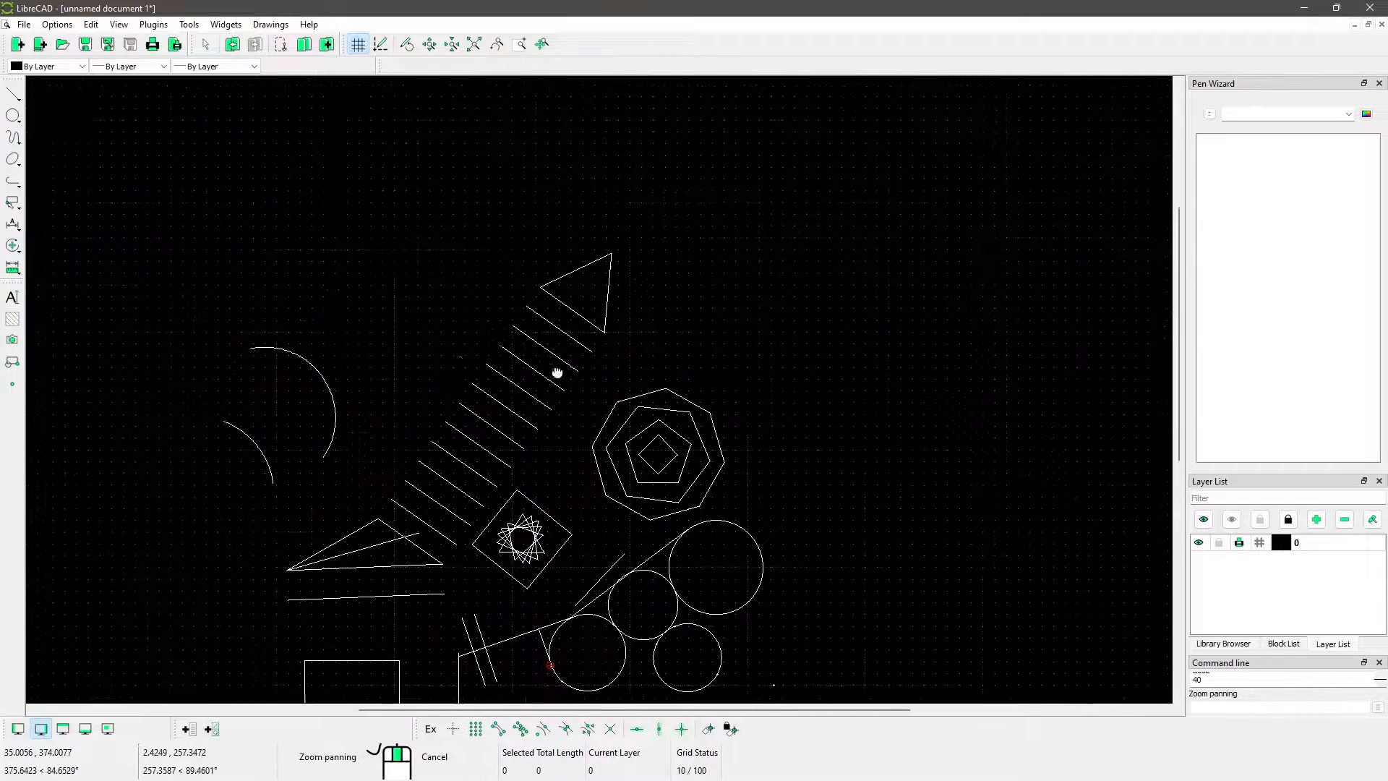
pyautogui.click(299, 242)
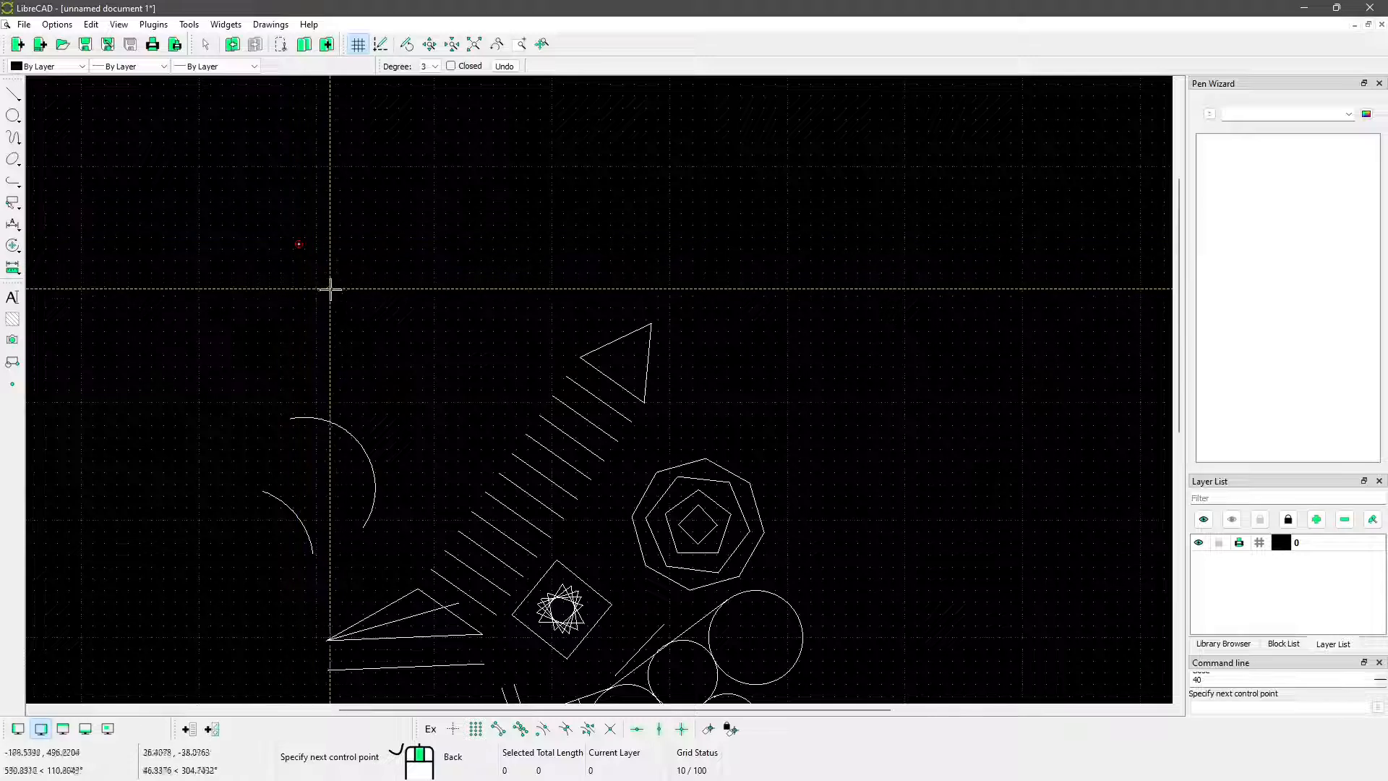
pyautogui.click(370, 318)
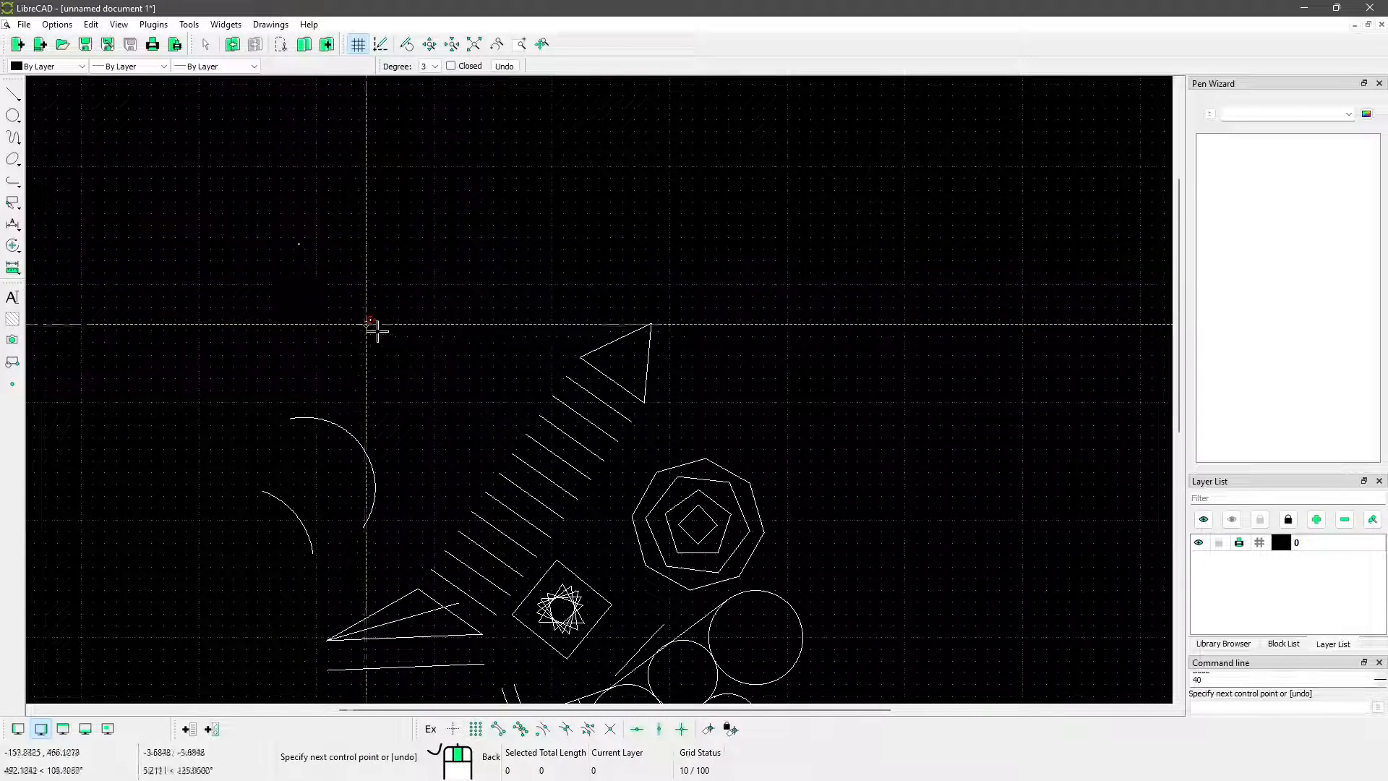
pyautogui.moveTo(518, 353); pyautogui.dragTo(448, 378, button='middle')
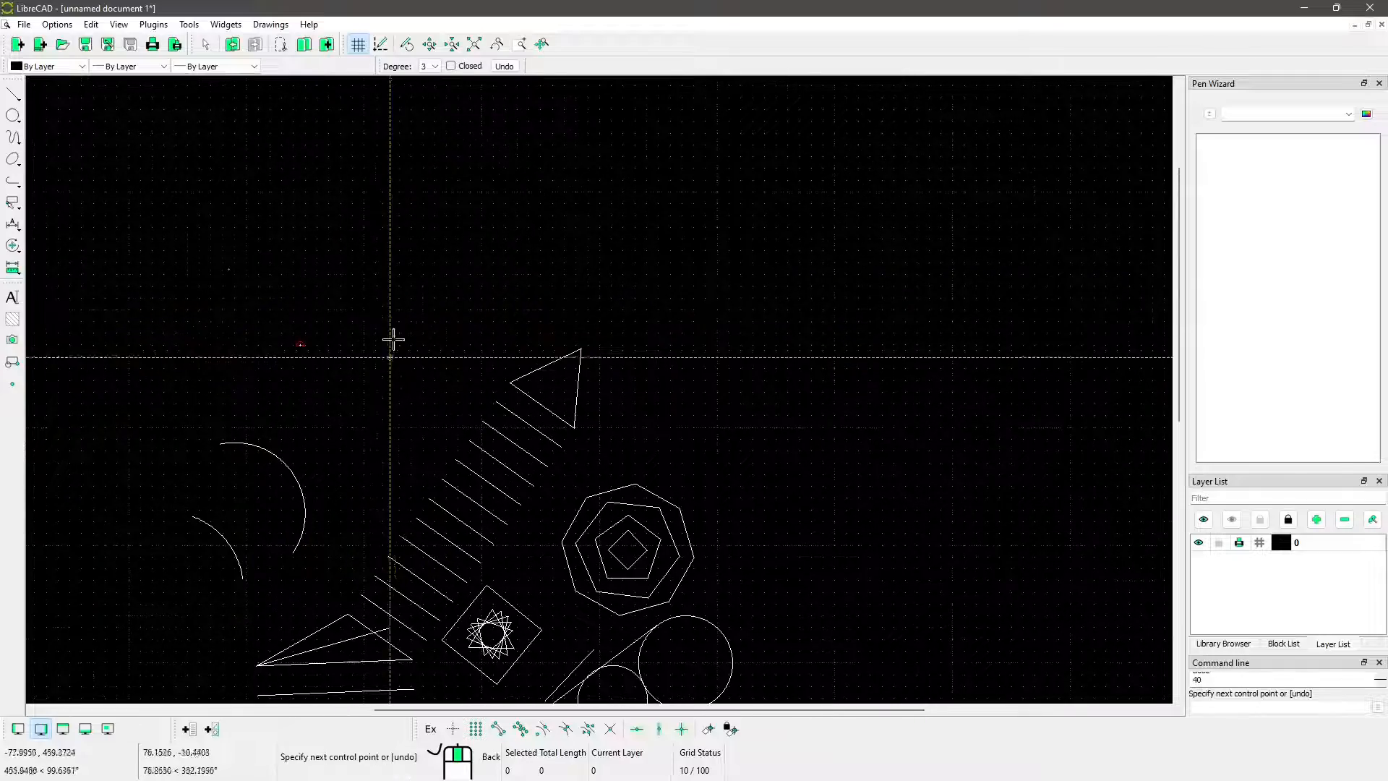
pyautogui.click(410, 258)
pyautogui.click(481, 340)
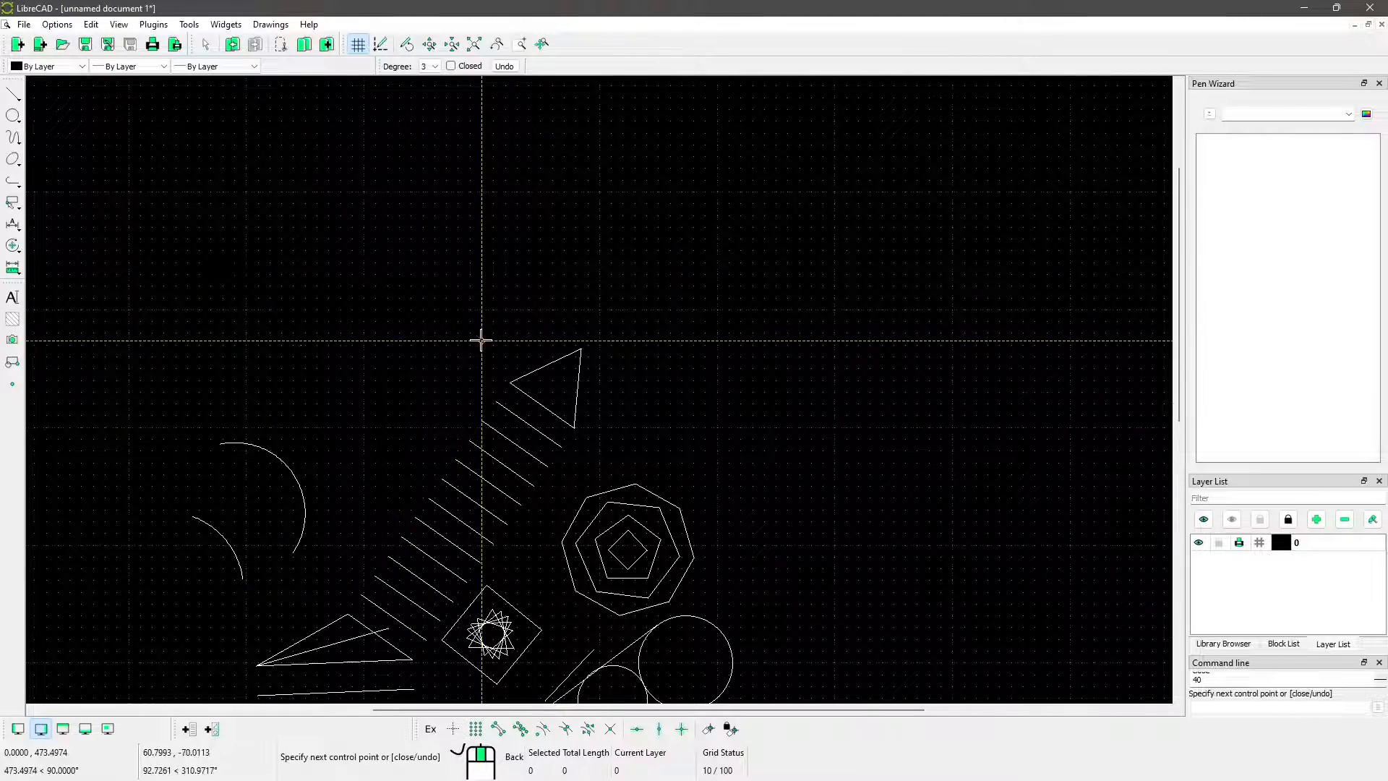
pyautogui.click(575, 209)
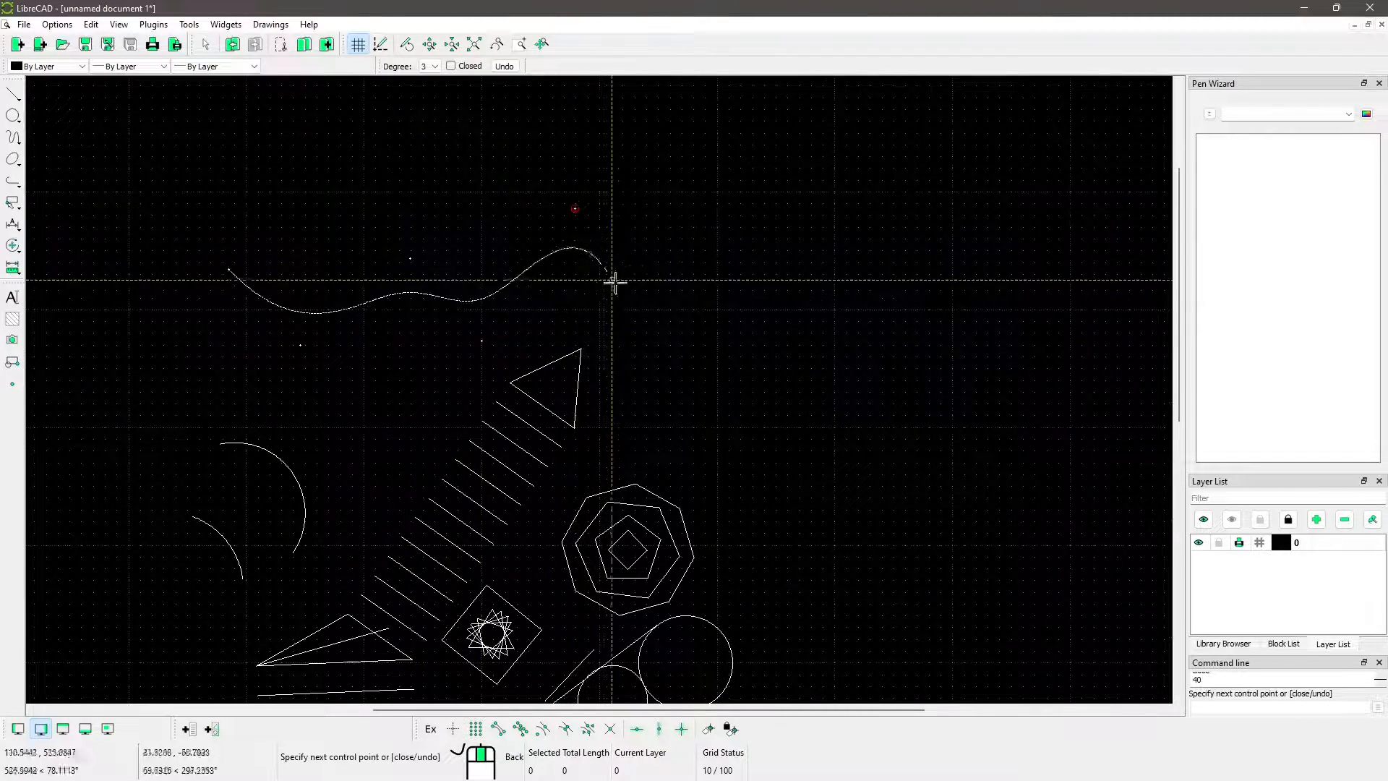
pyautogui.click(647, 323)
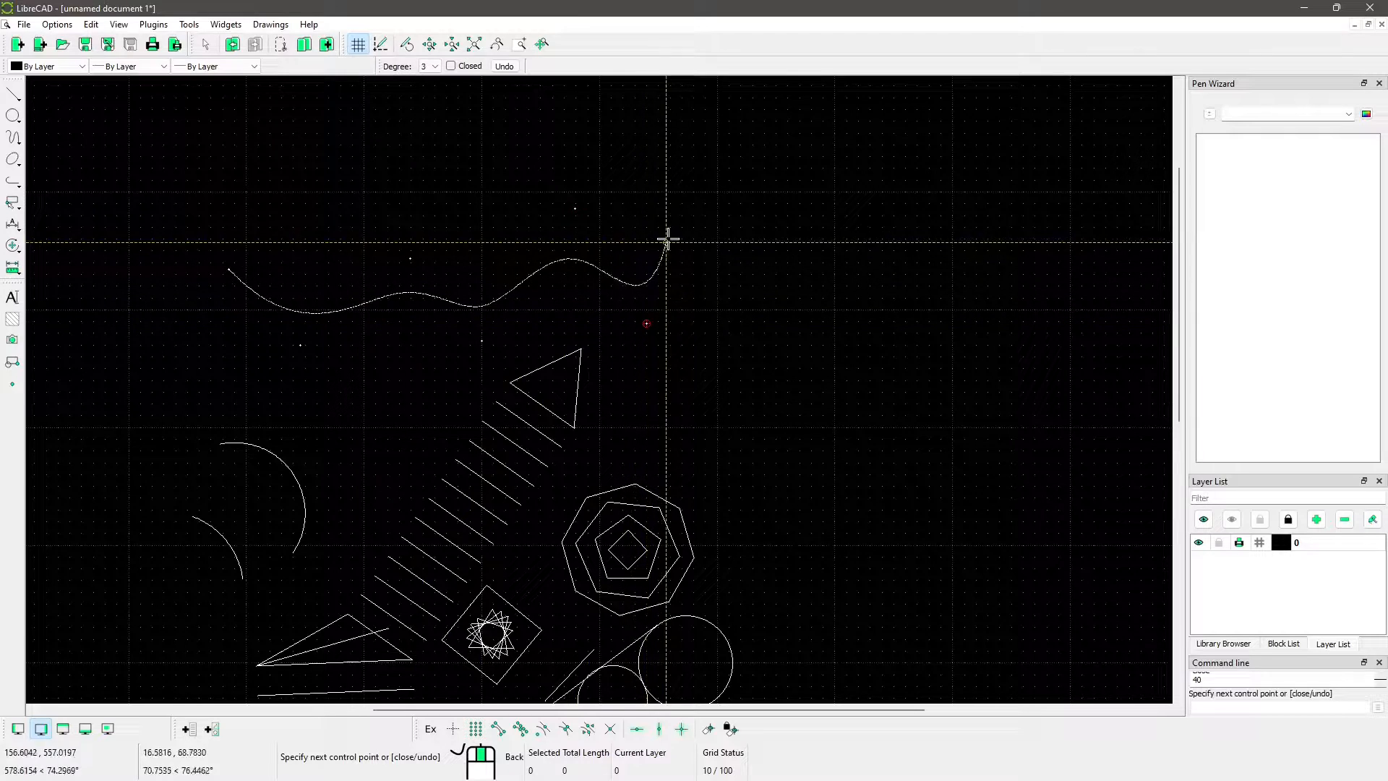
pyautogui.click(707, 208)
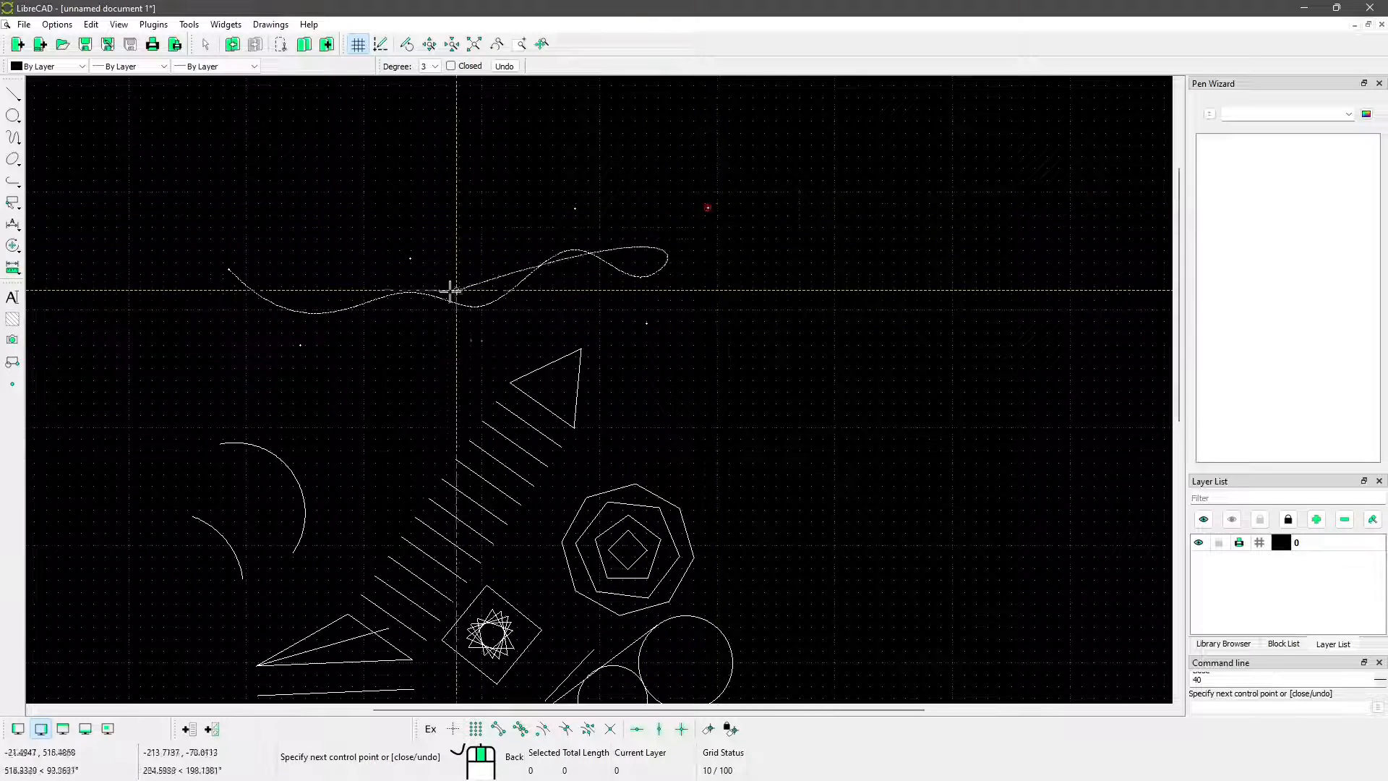
pyautogui.click(804, 281)
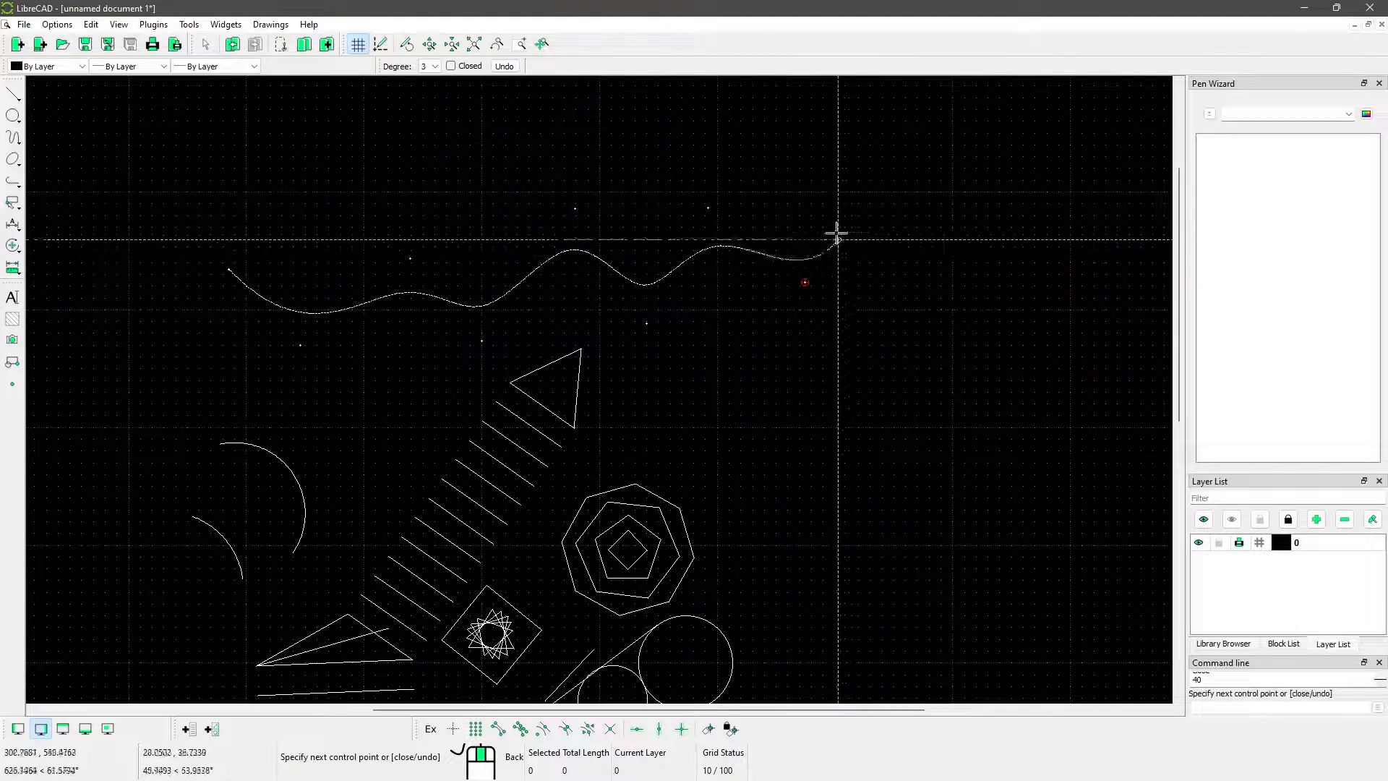
pyautogui.click(844, 190)
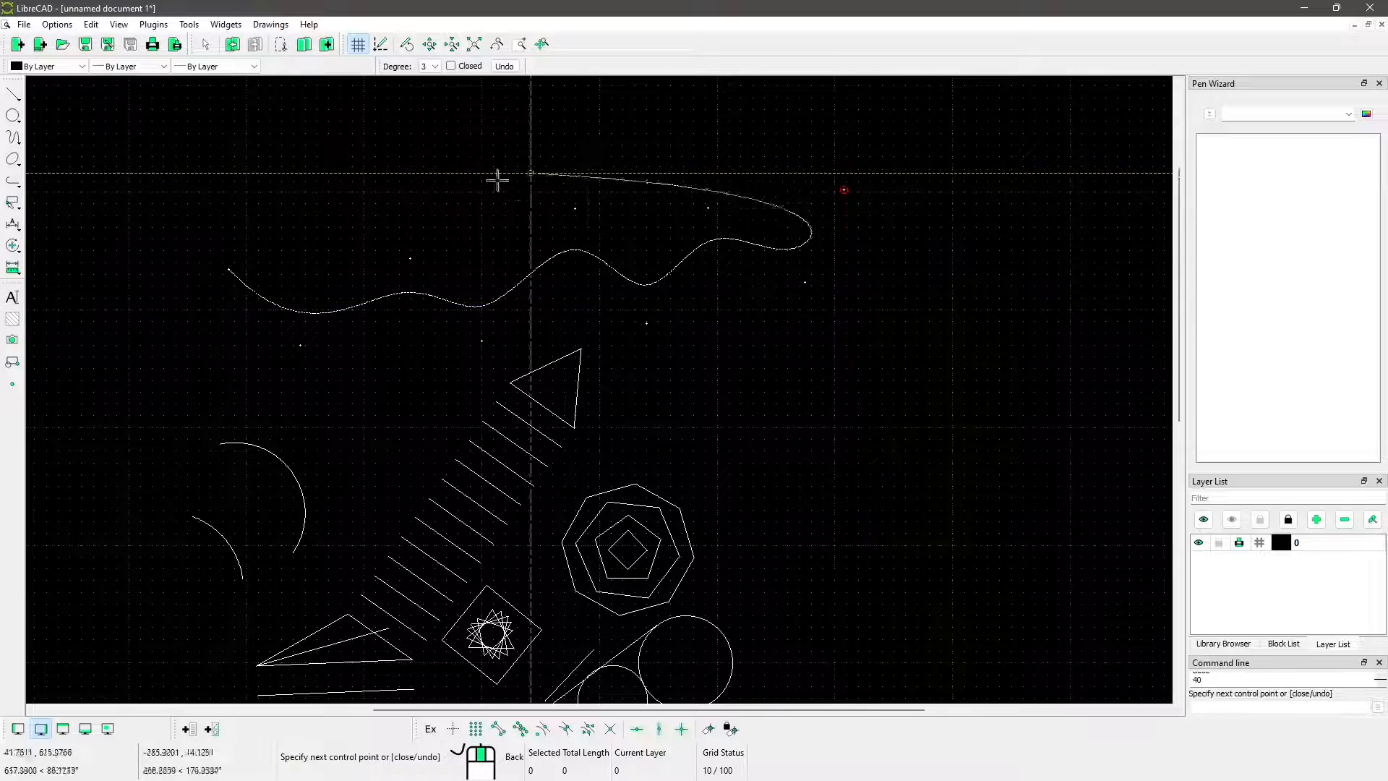
pyautogui.rightClick(885, 237)
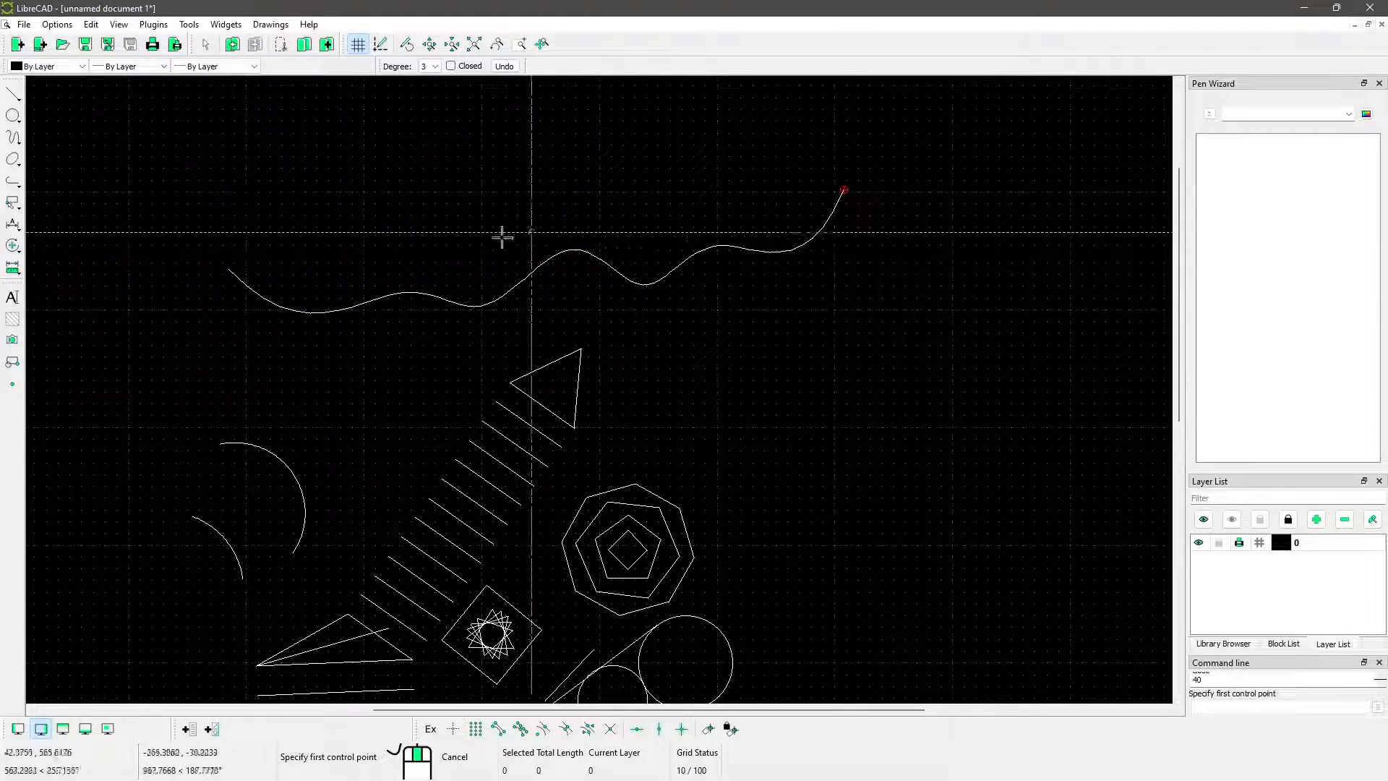
# Draw a second wavy open curve above the first one with Spline through points, alternating high and low points
pyautogui.moveTo(516, 256); pyautogui.dragTo(616, 369, button='middle')
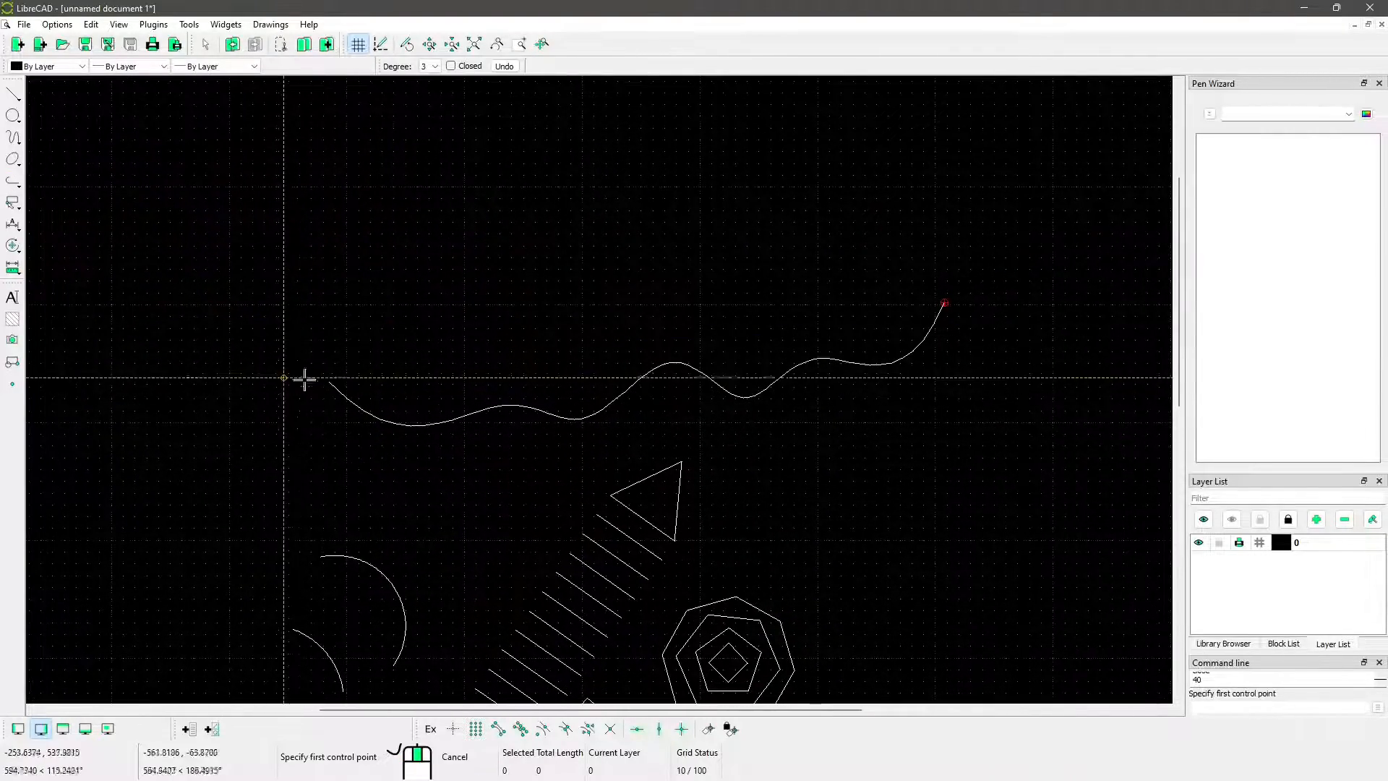
pyautogui.click(13, 136)
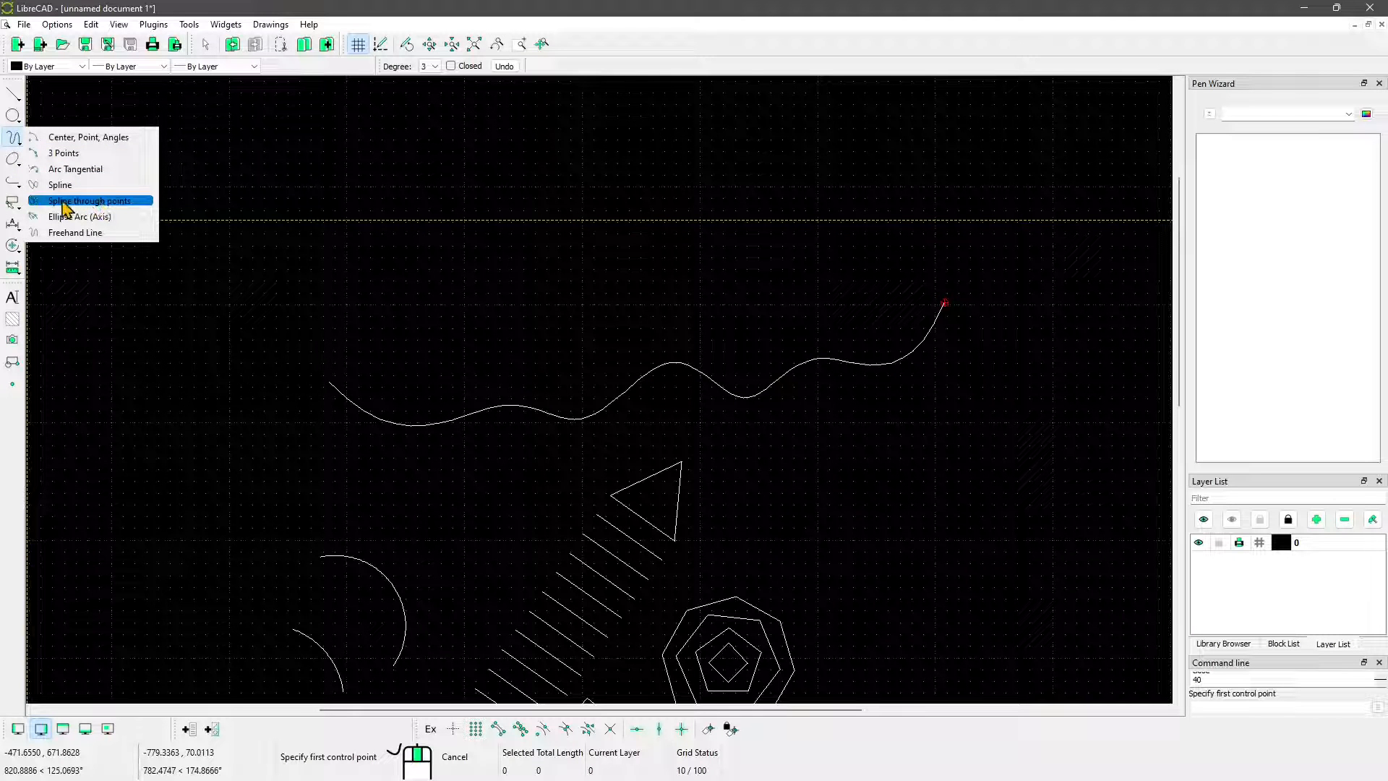
pyautogui.click(111, 203)
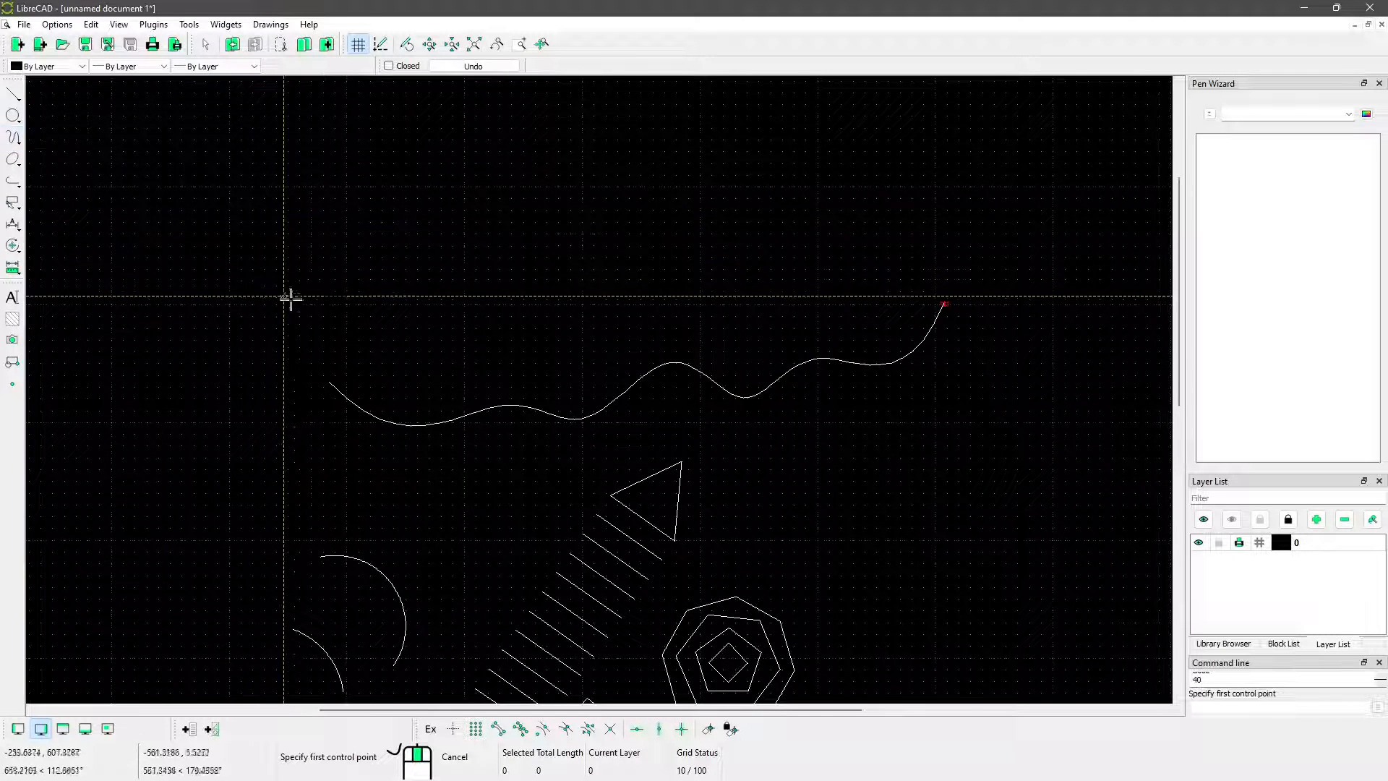
pyautogui.click(258, 245)
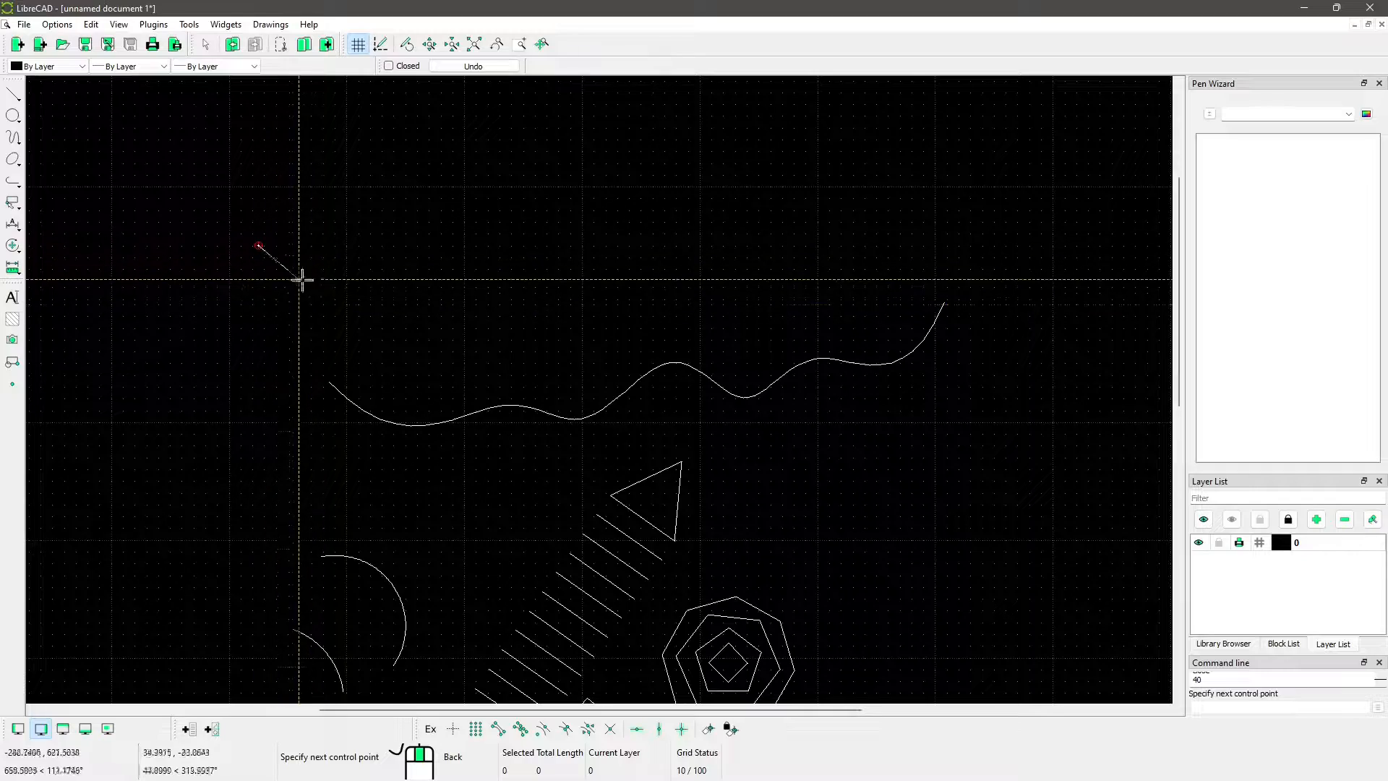
pyautogui.click(311, 293)
pyautogui.click(501, 278)
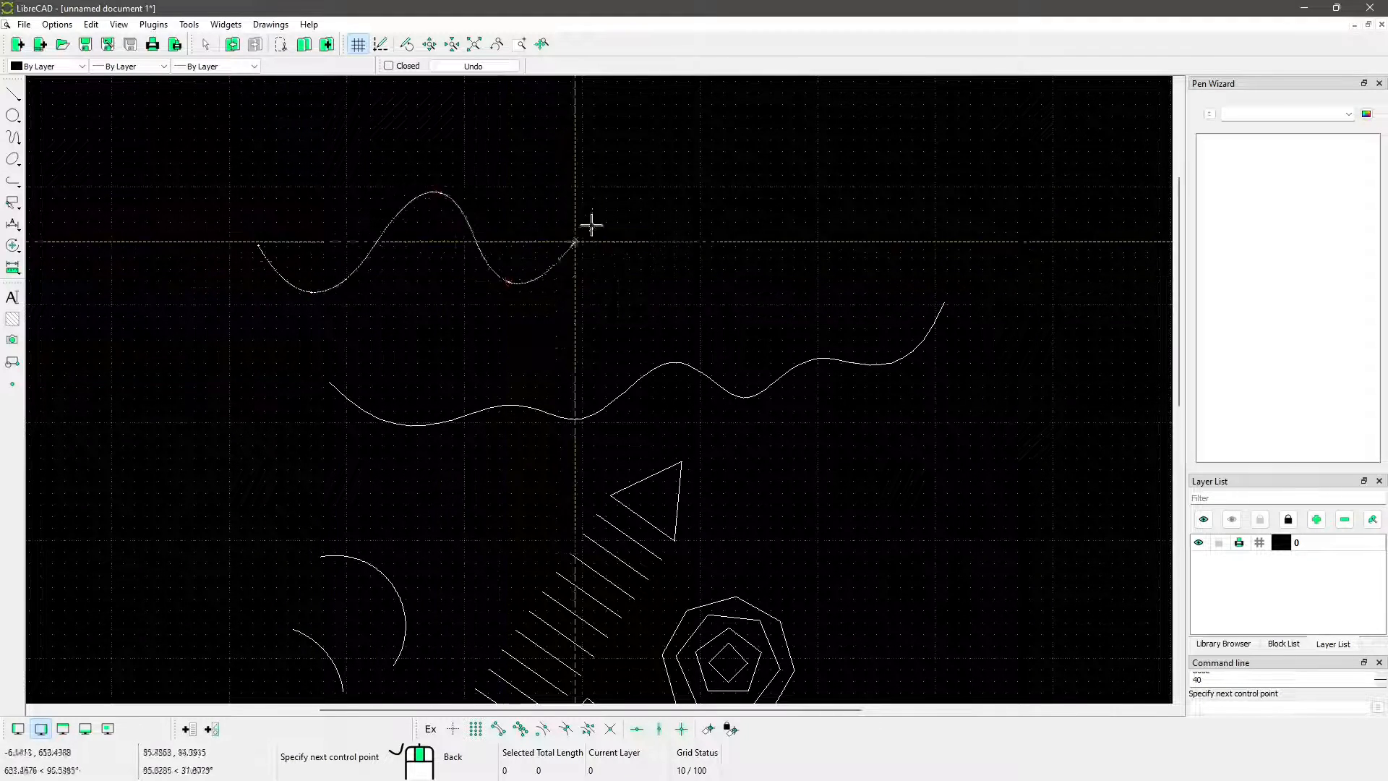
pyautogui.click(613, 183)
pyautogui.click(677, 264)
pyautogui.click(781, 158)
pyautogui.click(834, 254)
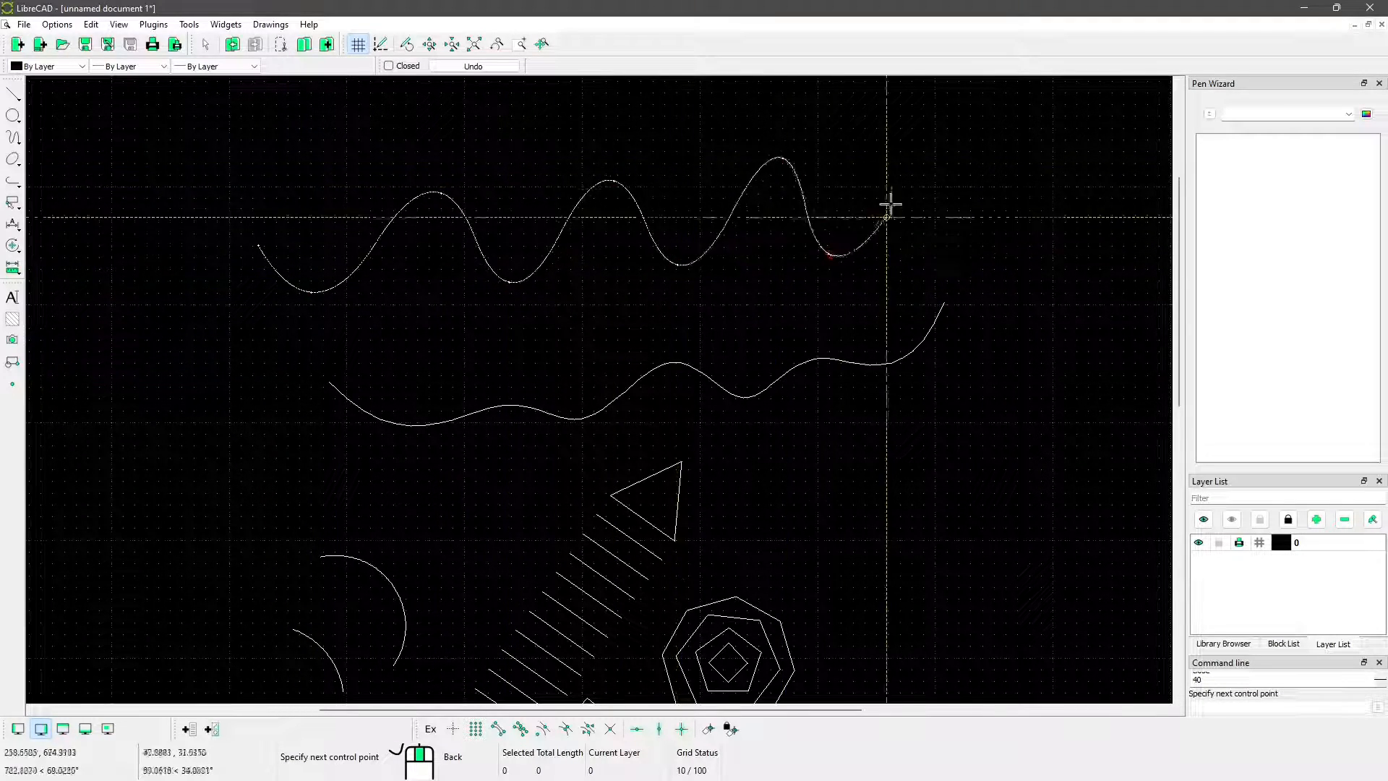
pyautogui.click(908, 171)
pyautogui.click(949, 226)
pyautogui.rightClick(1014, 154)
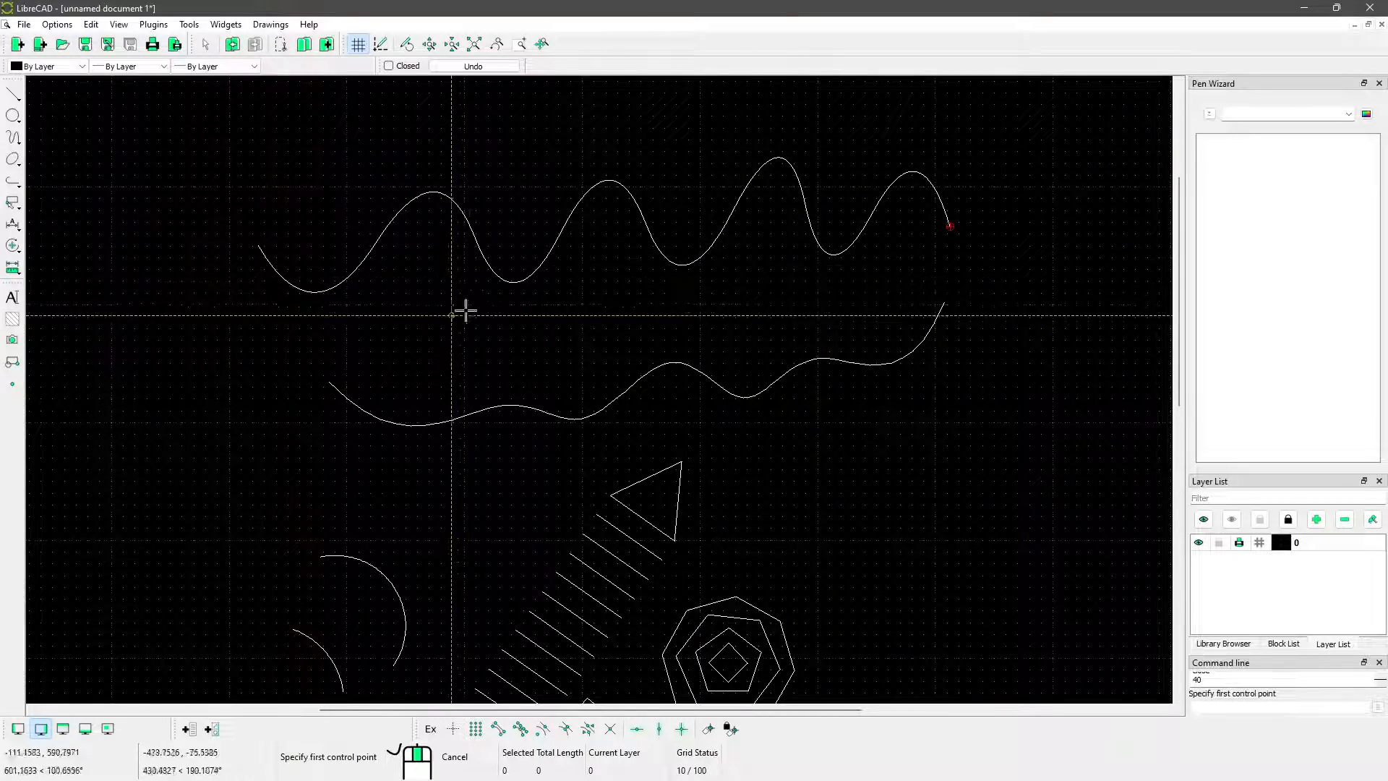
# Open the appearance settings of the application preferences and enable anti-aliasing
pyautogui.moveTo(465, 310); pyautogui.dragTo(462, 412, button='middle')
pyautogui.click(58, 25)
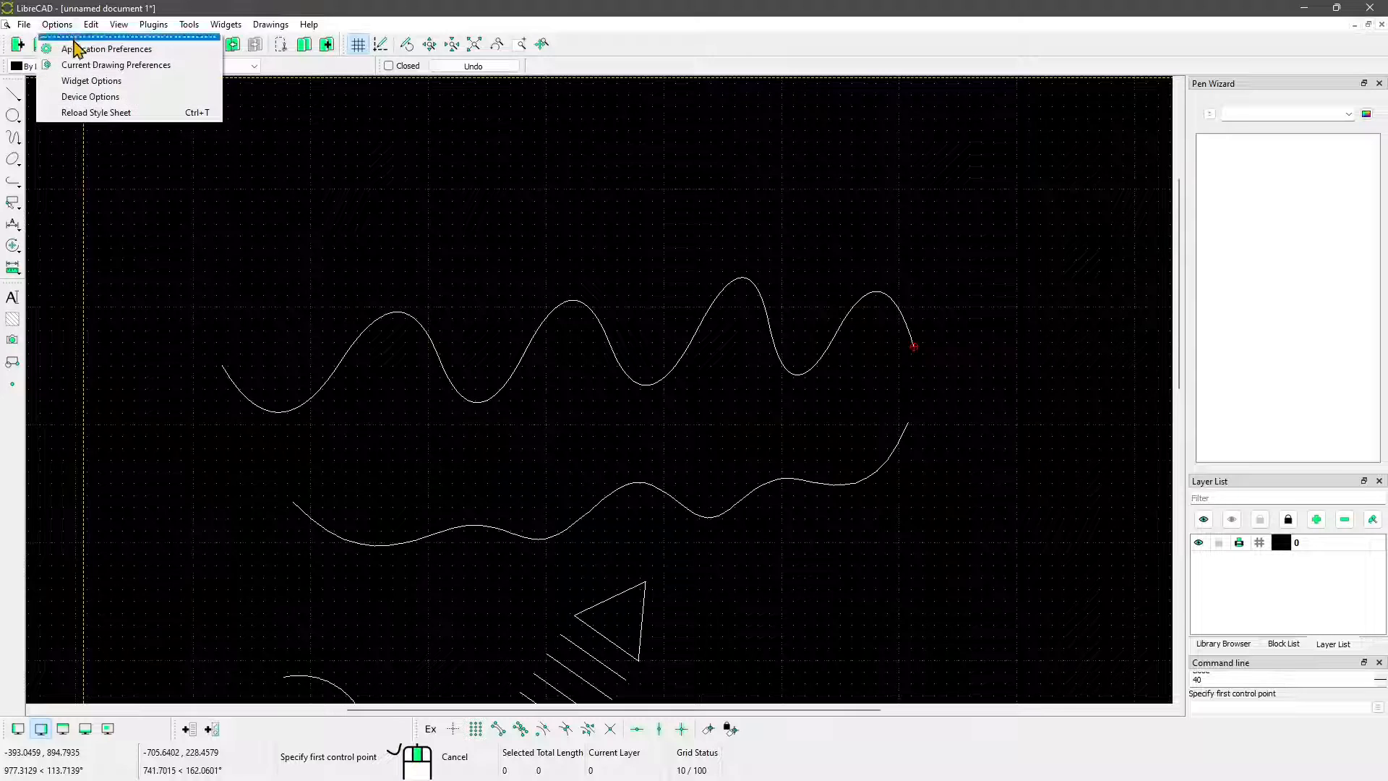
pyautogui.click(72, 47)
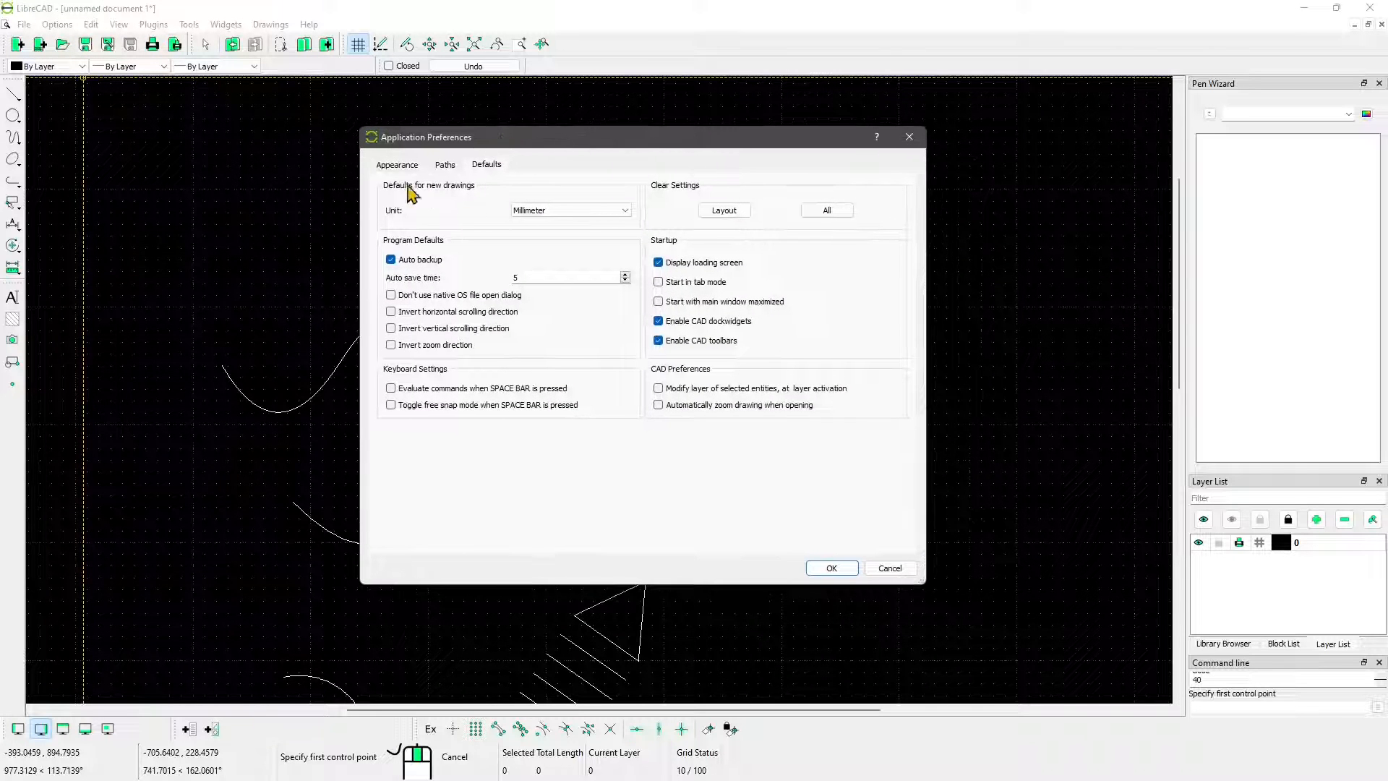
pyautogui.click(399, 165)
pyautogui.click(392, 316)
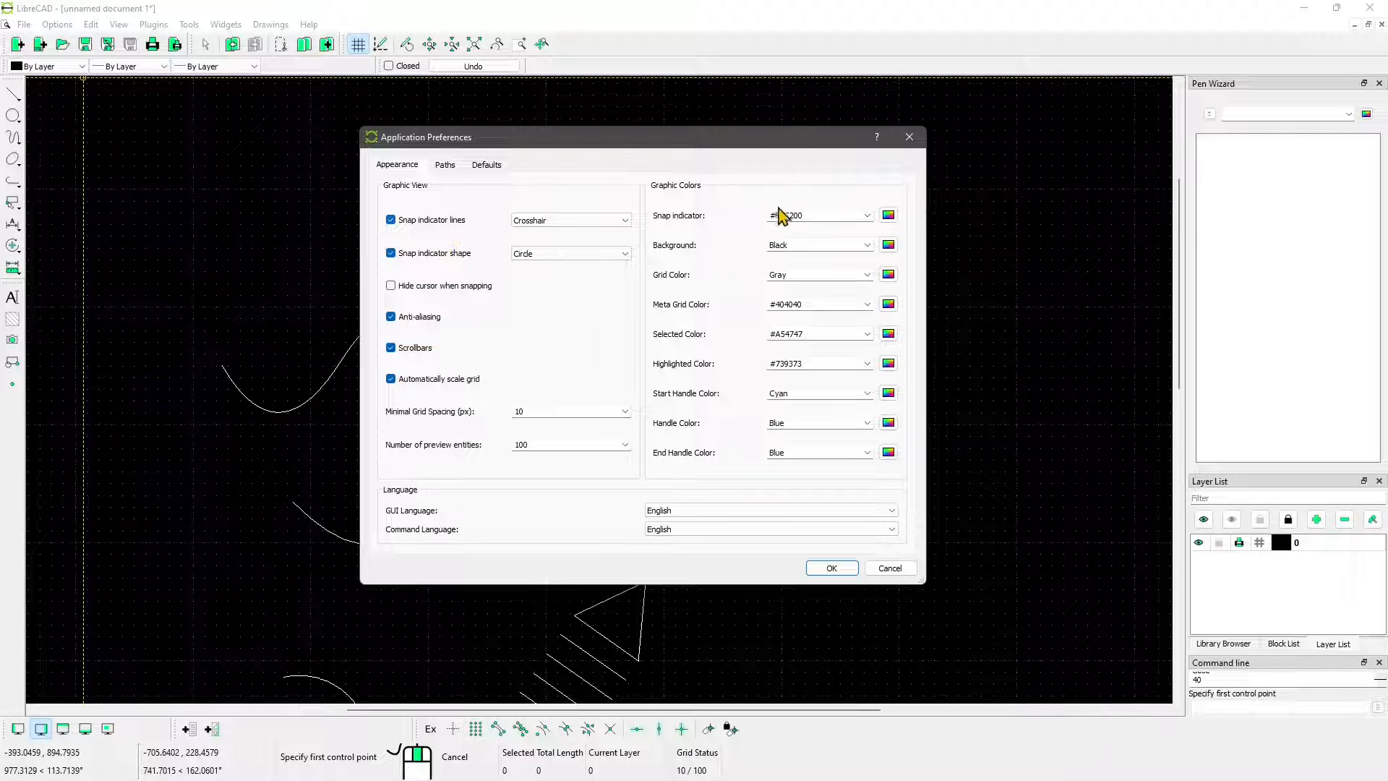
# Set the snap indicator color to green #00ff7f, accept the preferences and leave the spline command
pyautogui.click(867, 215)
pyautogui.click(888, 215)
pyautogui.click(593, 271)
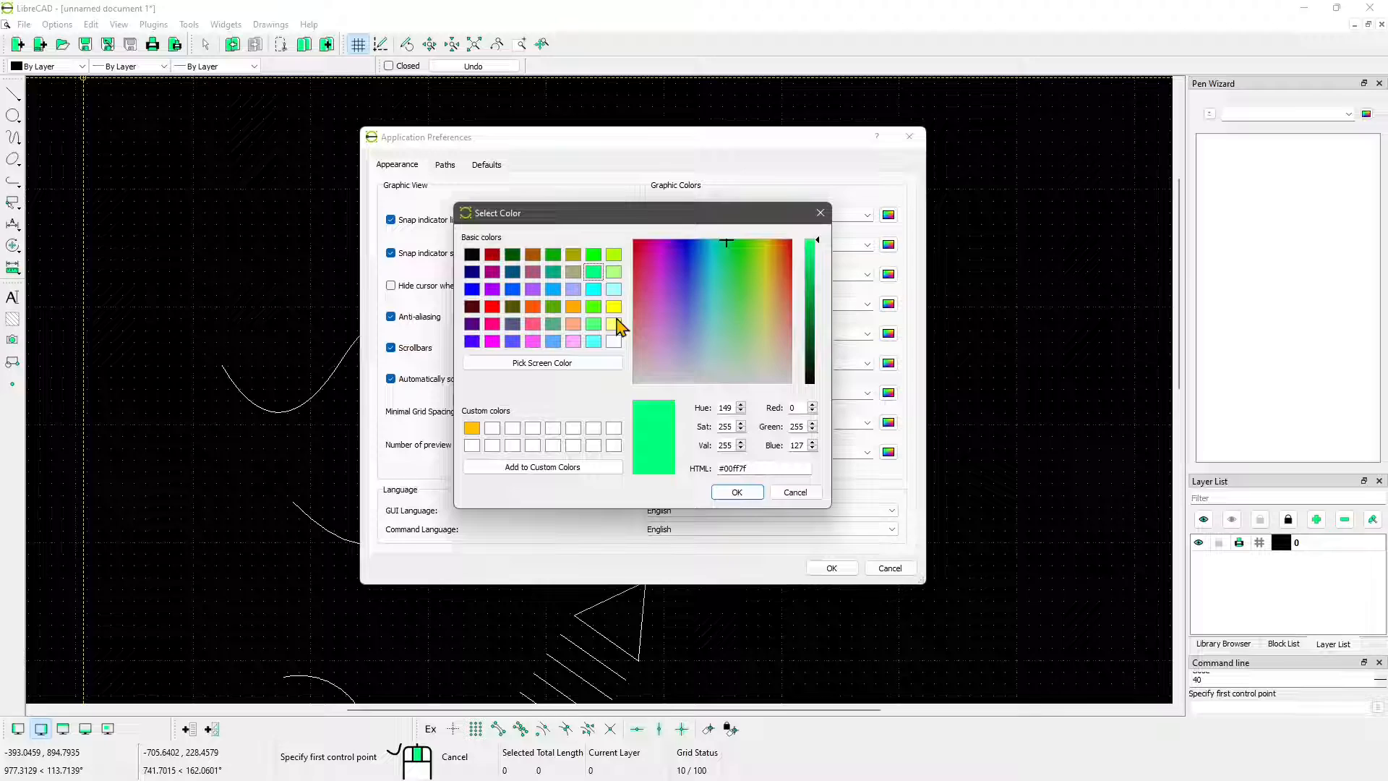
pyautogui.click(737, 492)
pyautogui.click(831, 567)
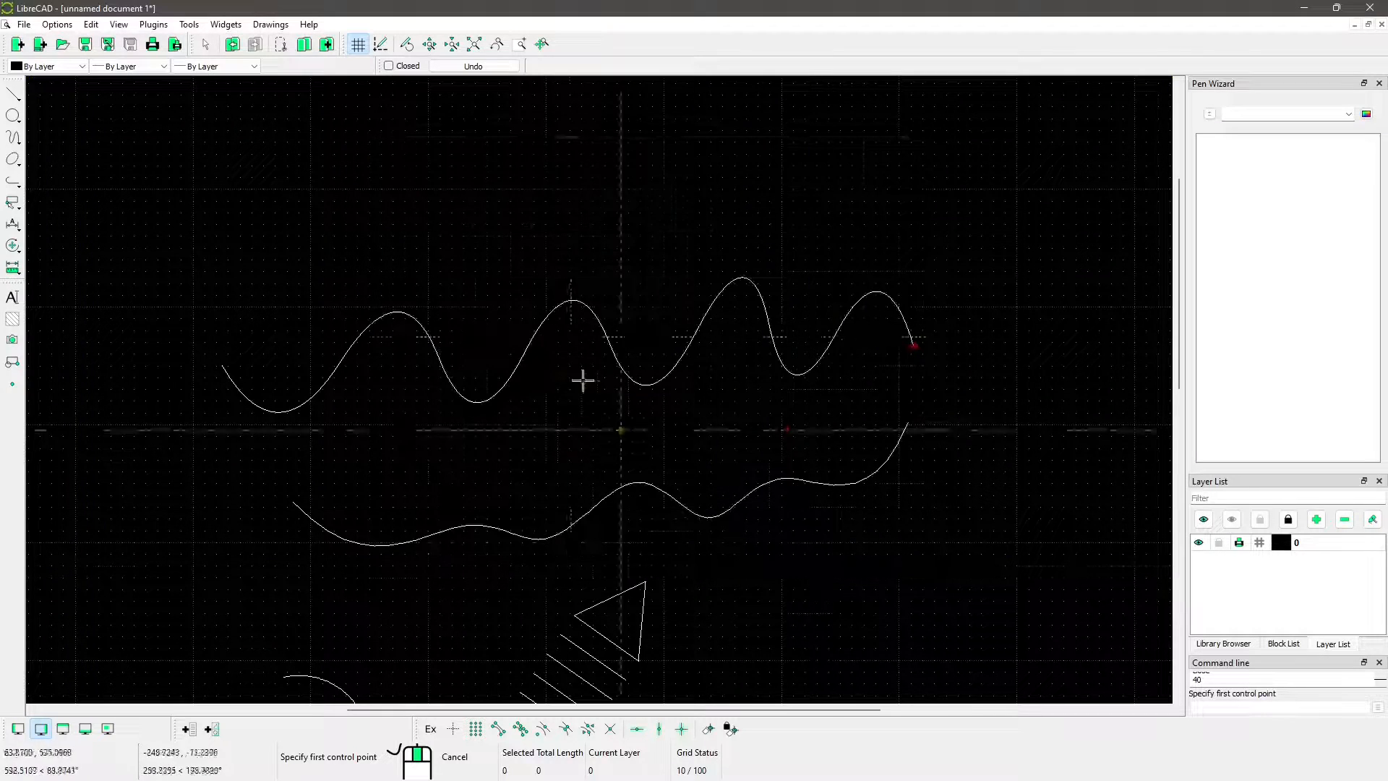
pyautogui.rightClick(571, 340)
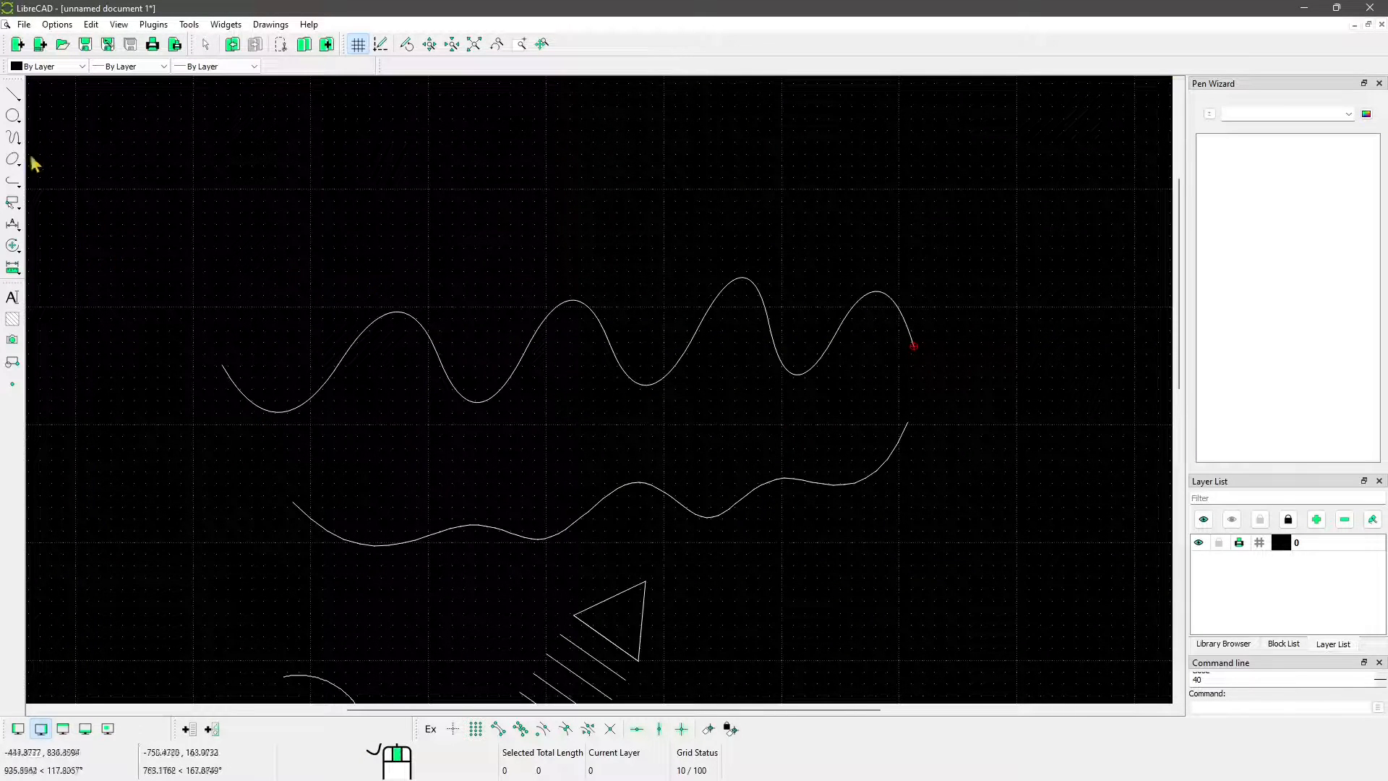
# Draw a scribbled, handwriting-like Freehand Line above the two splines and end the command
pyautogui.click(14, 137)
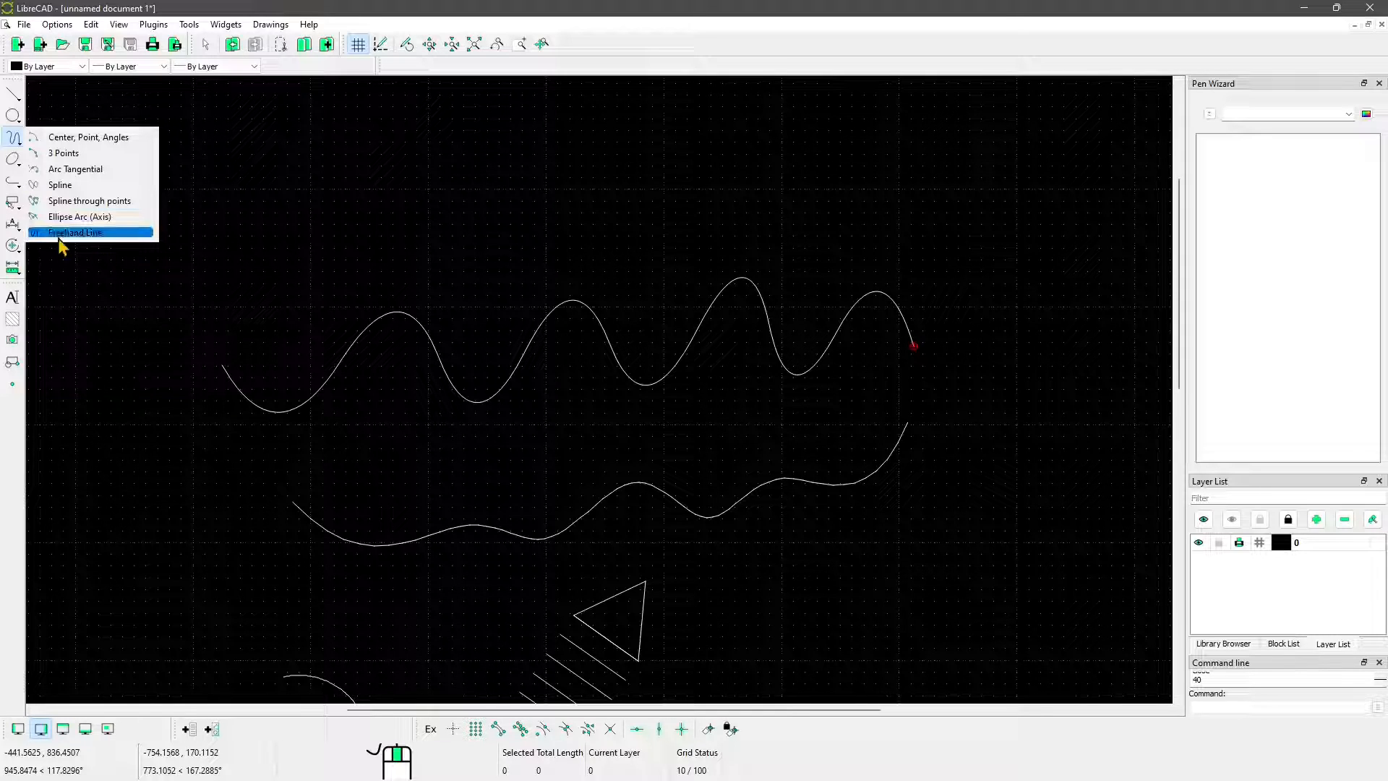
pyautogui.click(84, 232)
pyautogui.moveTo(355, 194); pyautogui.dragTo(393, 288, button='middle')
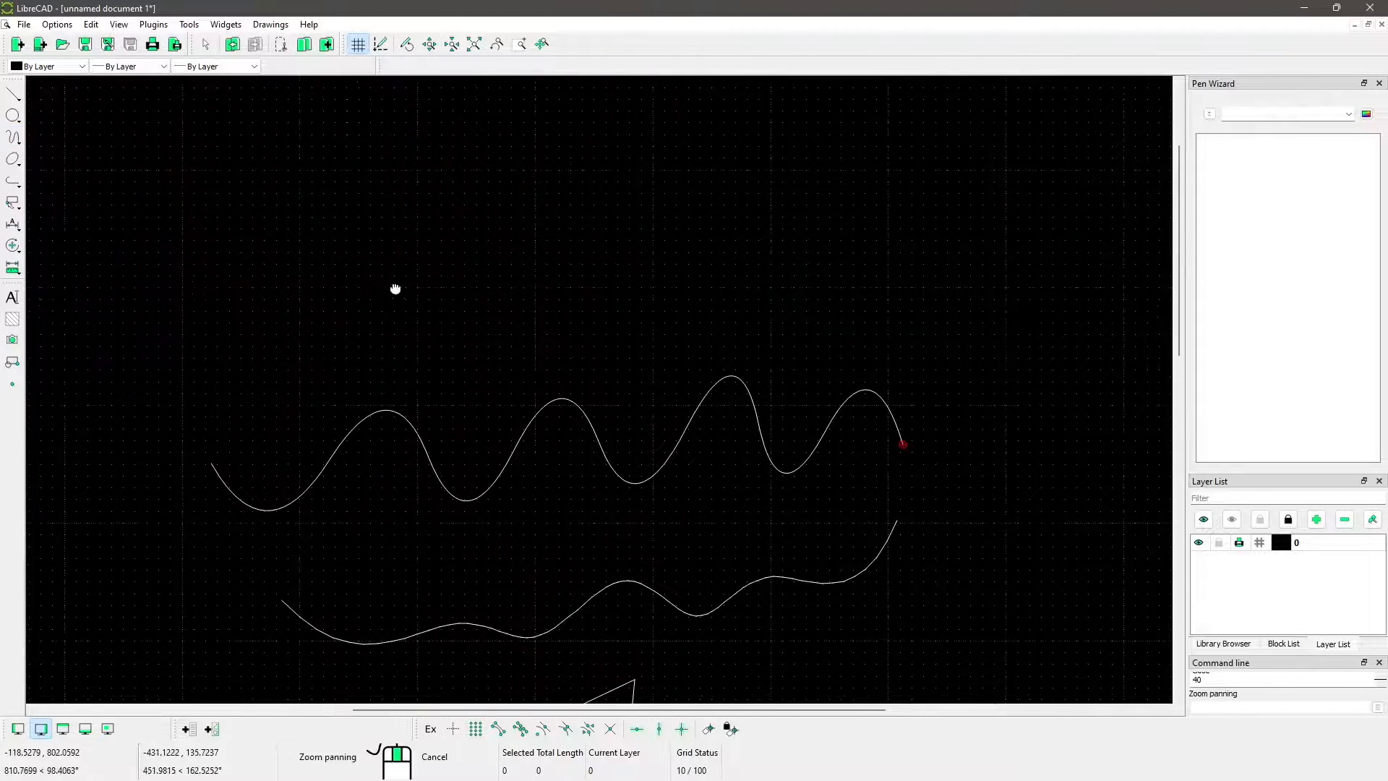
pyautogui.moveTo(245, 297)
pyautogui.mouseDown()
pyautogui.moveTo(322, 245)
pyautogui.moveTo(467, 217)
pyautogui.moveTo(666, 224)
pyautogui.moveTo(752, 306)
pyautogui.moveTo(868, 312)
pyautogui.moveTo(1005, 260)
pyautogui.mouseUp()
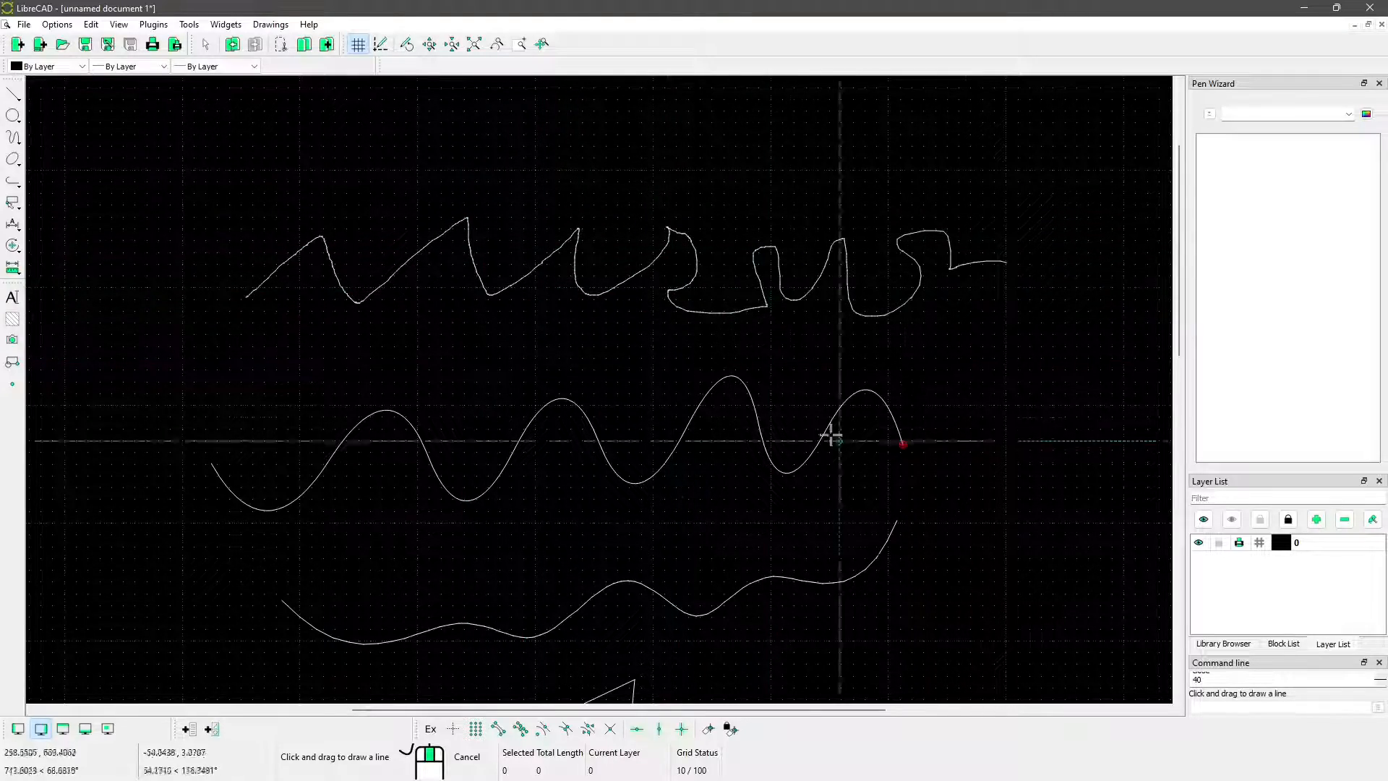
pyautogui.scroll(-2, 528, 311)
pyautogui.rightClick(387, 282)
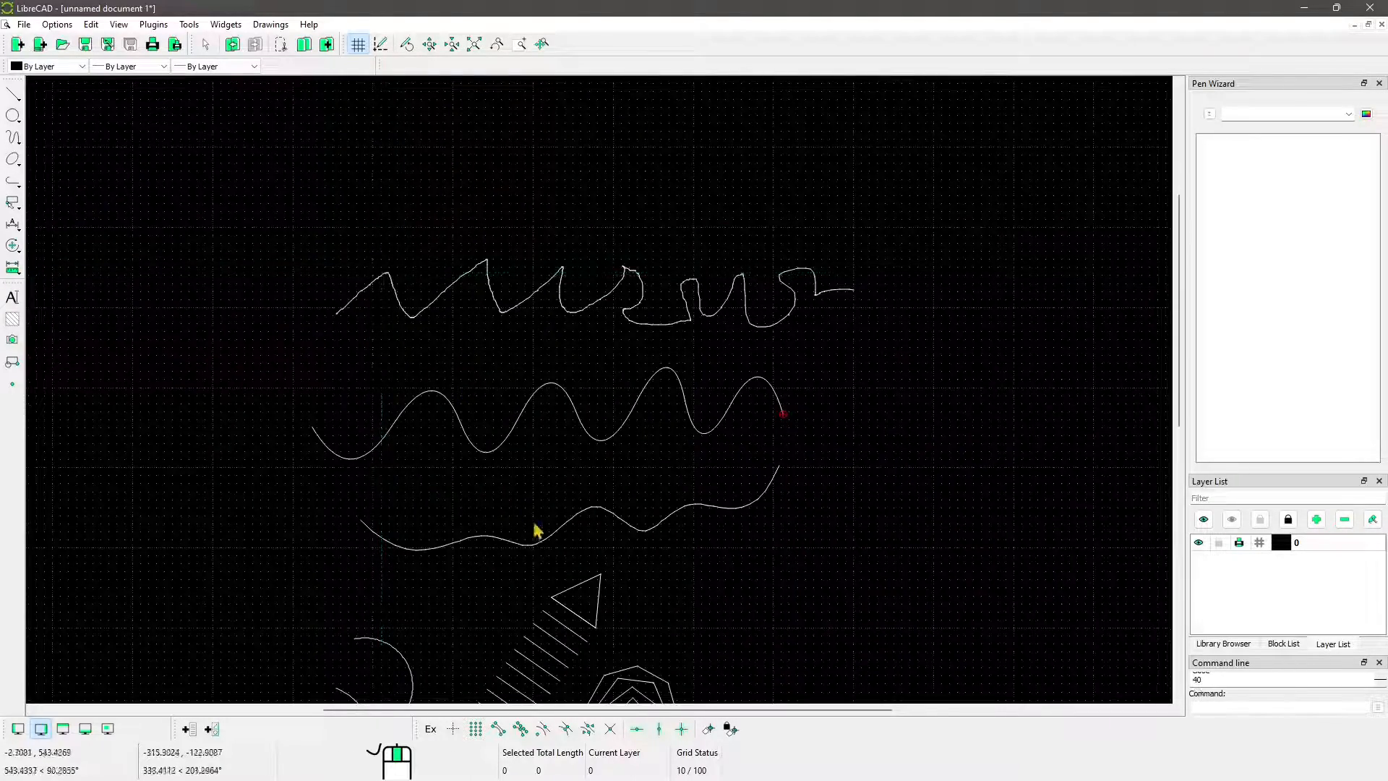
# Draw a tall, slightly tilted narrow ellipse by center and axes in the empty area left of the freehand line
pyautogui.moveTo(535, 517); pyautogui.dragTo(545, 351, button='middle')
pyautogui.scroll(-3, 548, 397)
pyautogui.scroll(1, 548, 405)
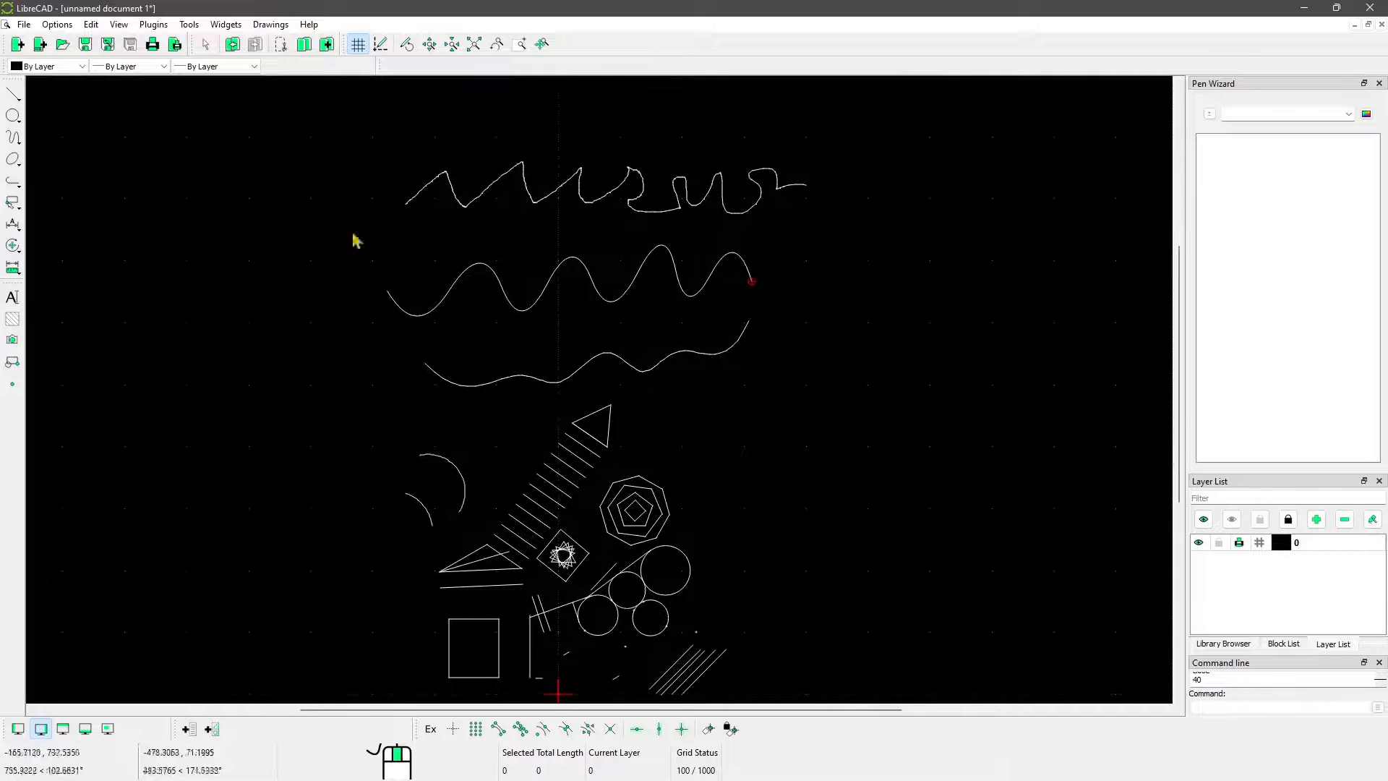
pyautogui.click(13, 137)
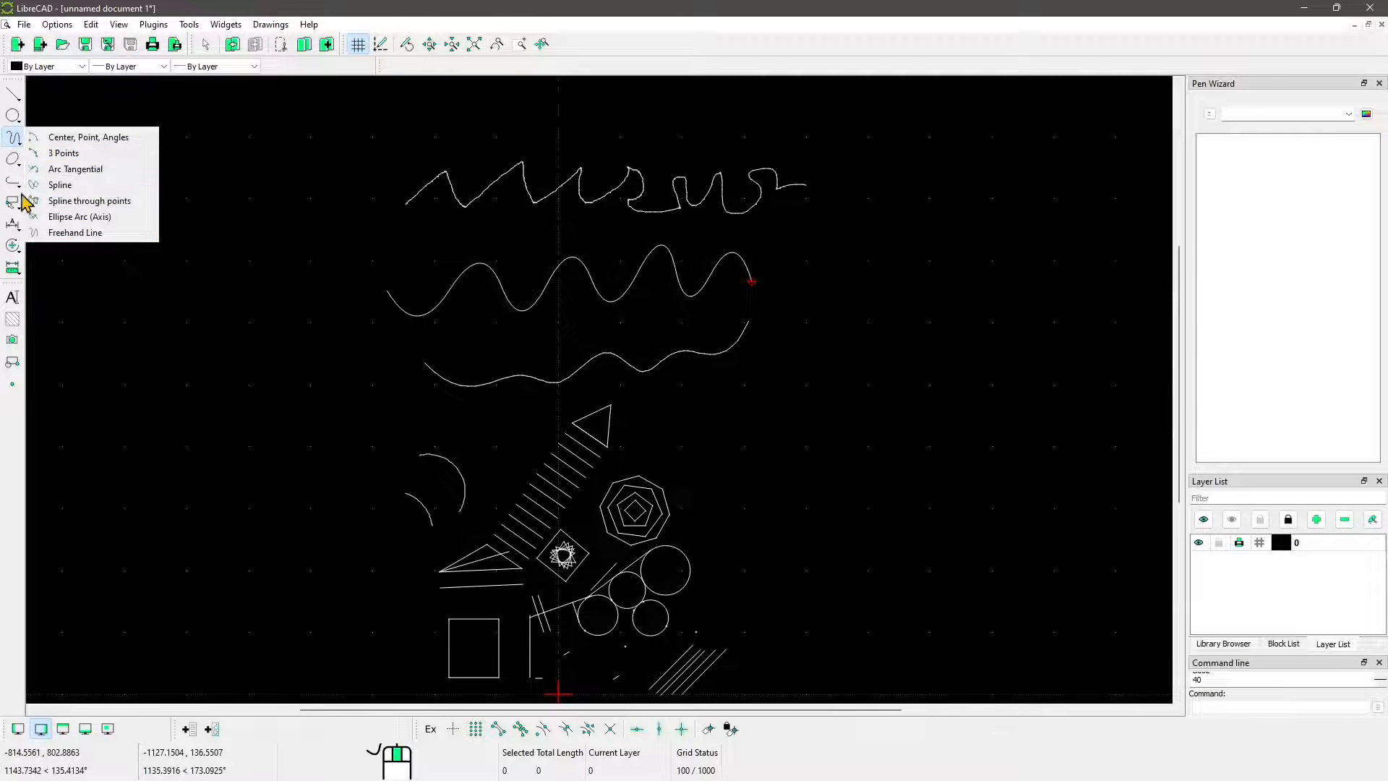
pyautogui.click(25, 223)
pyautogui.click(13, 161)
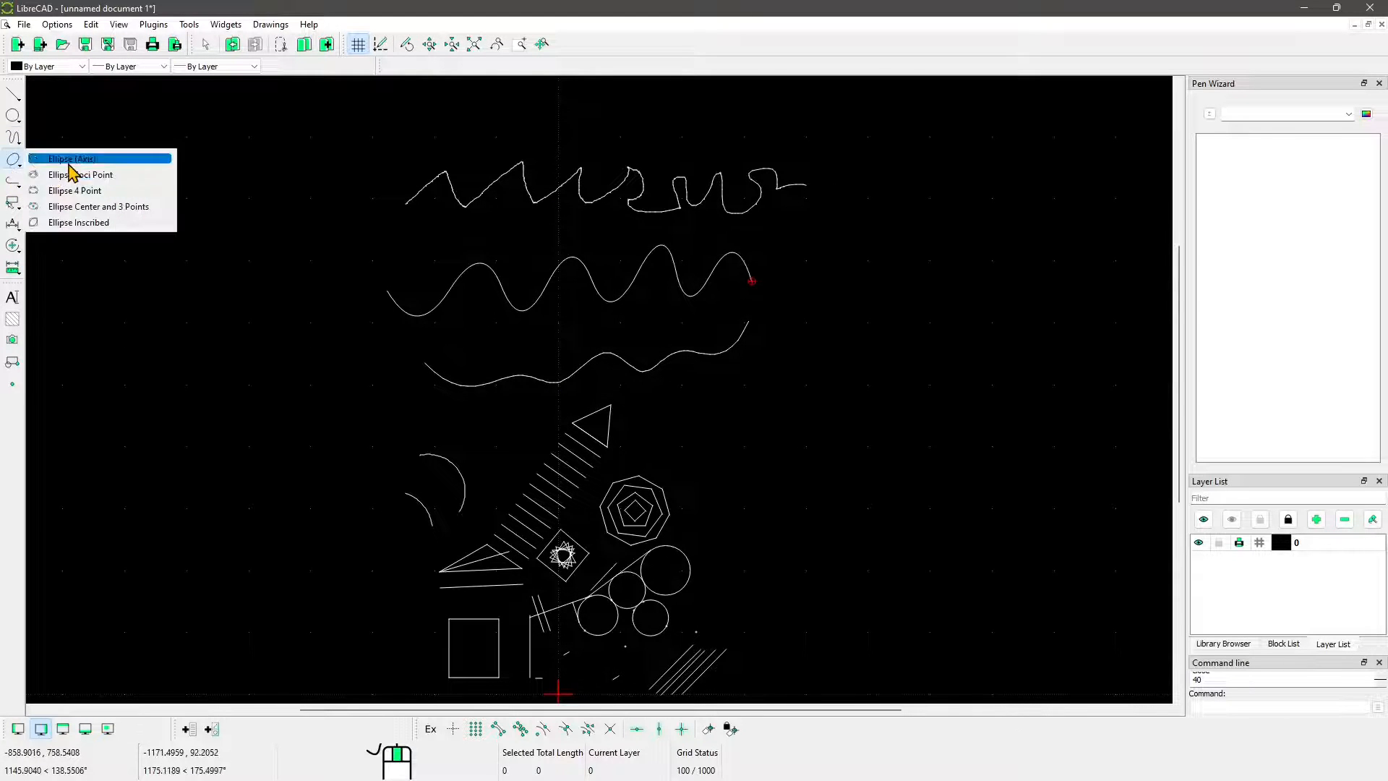
pyautogui.click(63, 177)
pyautogui.click(202, 218)
pyautogui.click(216, 288)
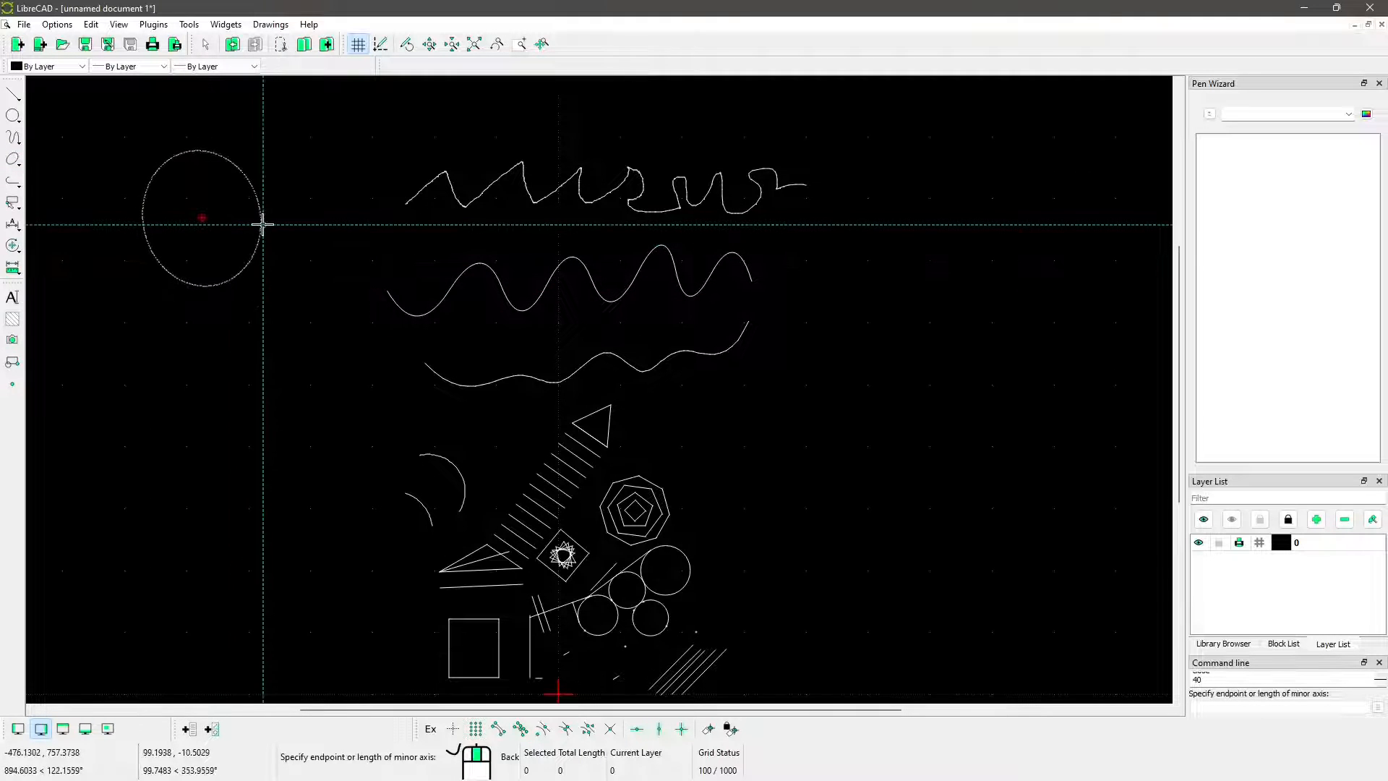
pyautogui.click(227, 198)
# Try to draw an inscribed ellipse from the rectangle, the vertical line beside it, the nearly horizontal line above it and the rectangle again
pyautogui.click(13, 162)
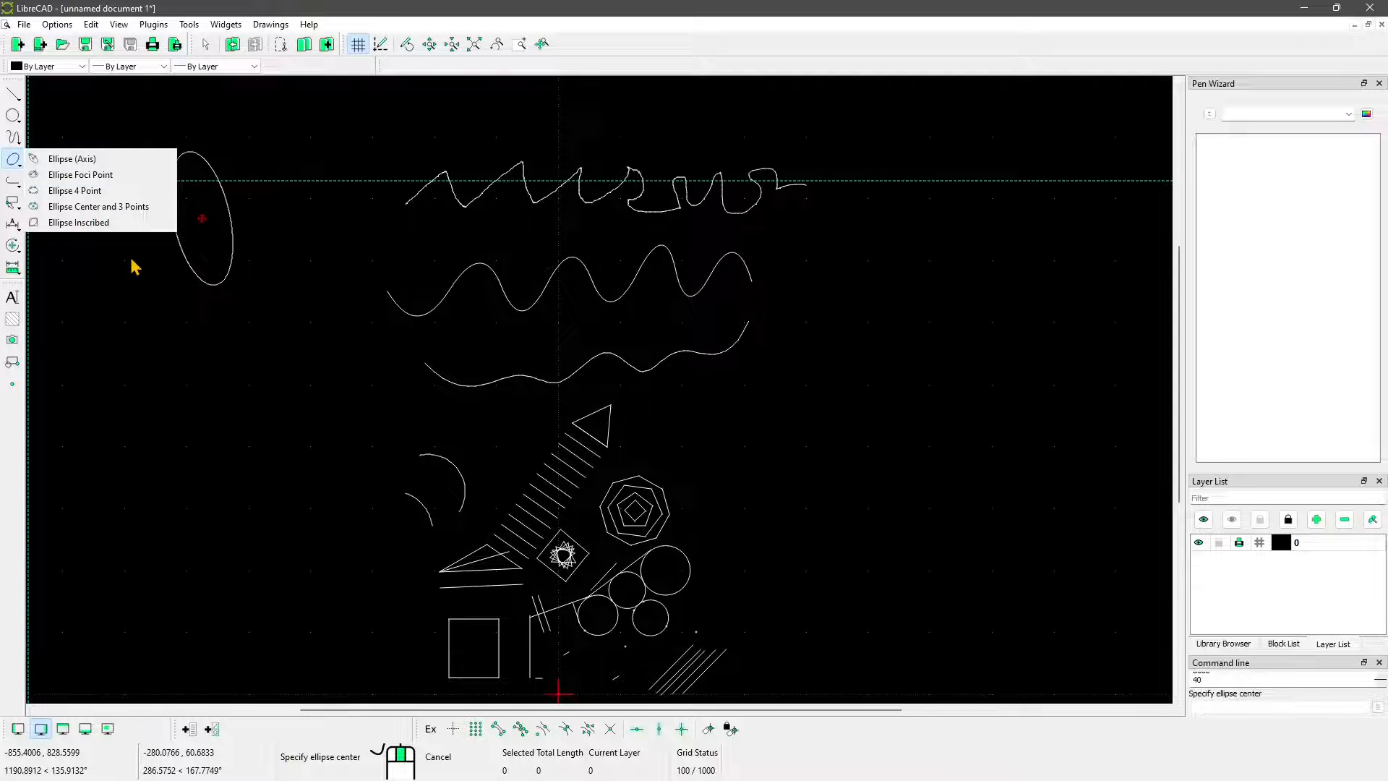
pyautogui.click(67, 223)
pyautogui.scroll(3, 412, 409)
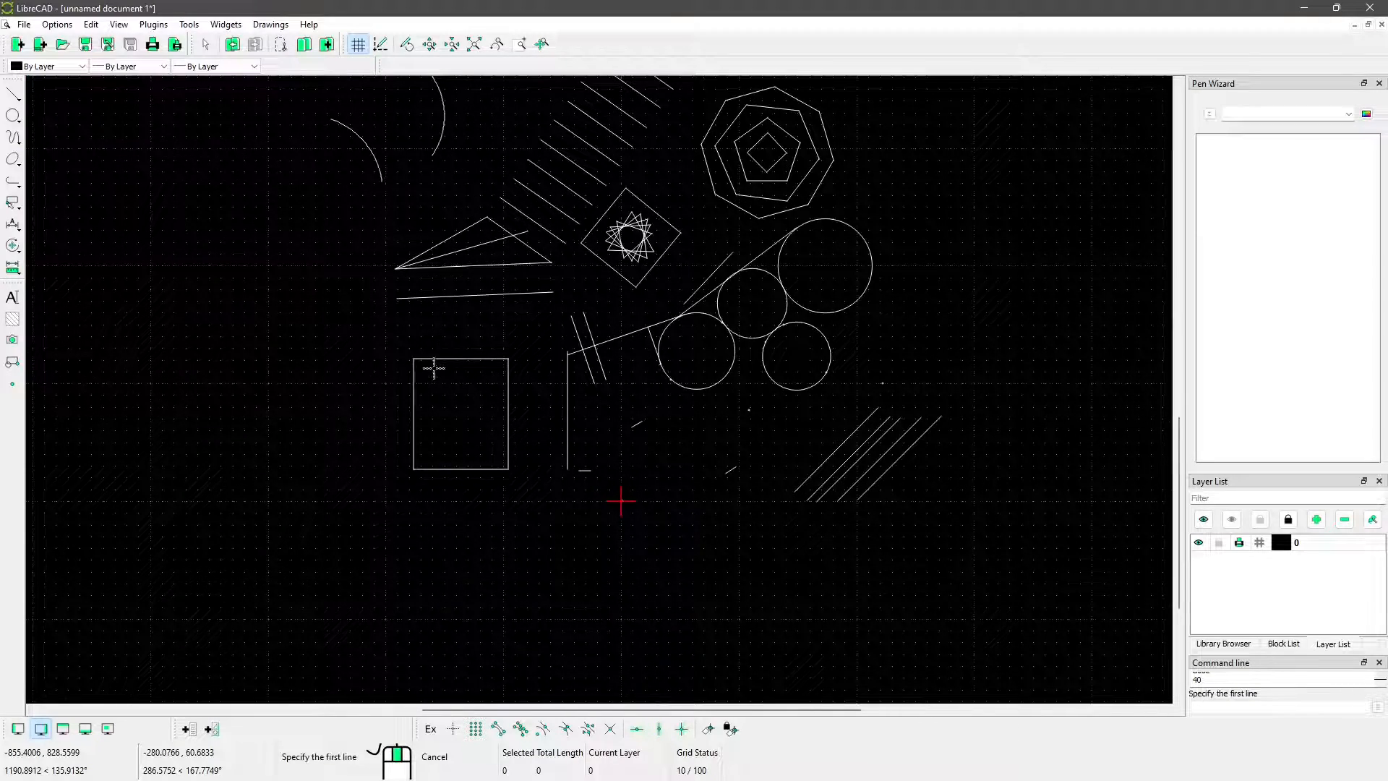
pyautogui.scroll(1, 445, 369)
pyautogui.click(461, 346)
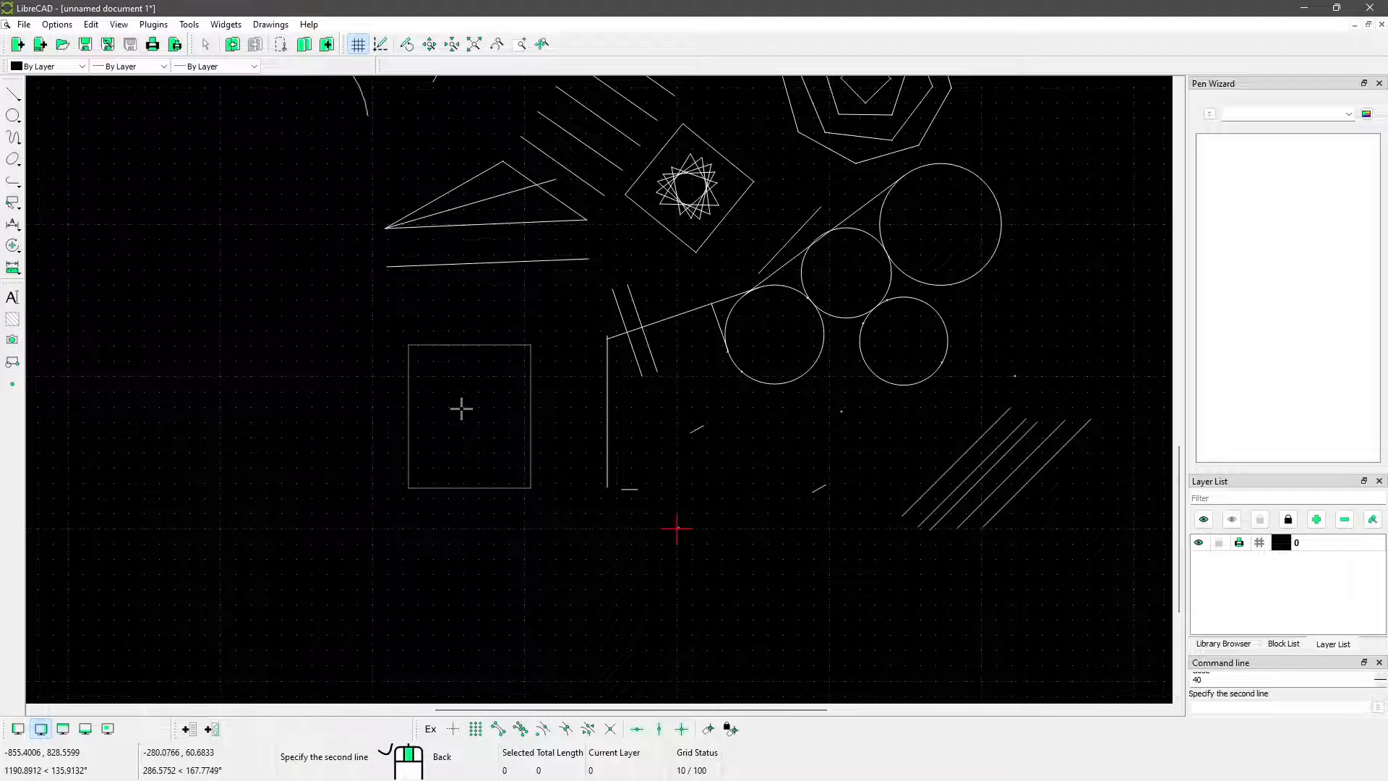
pyautogui.click(606, 385)
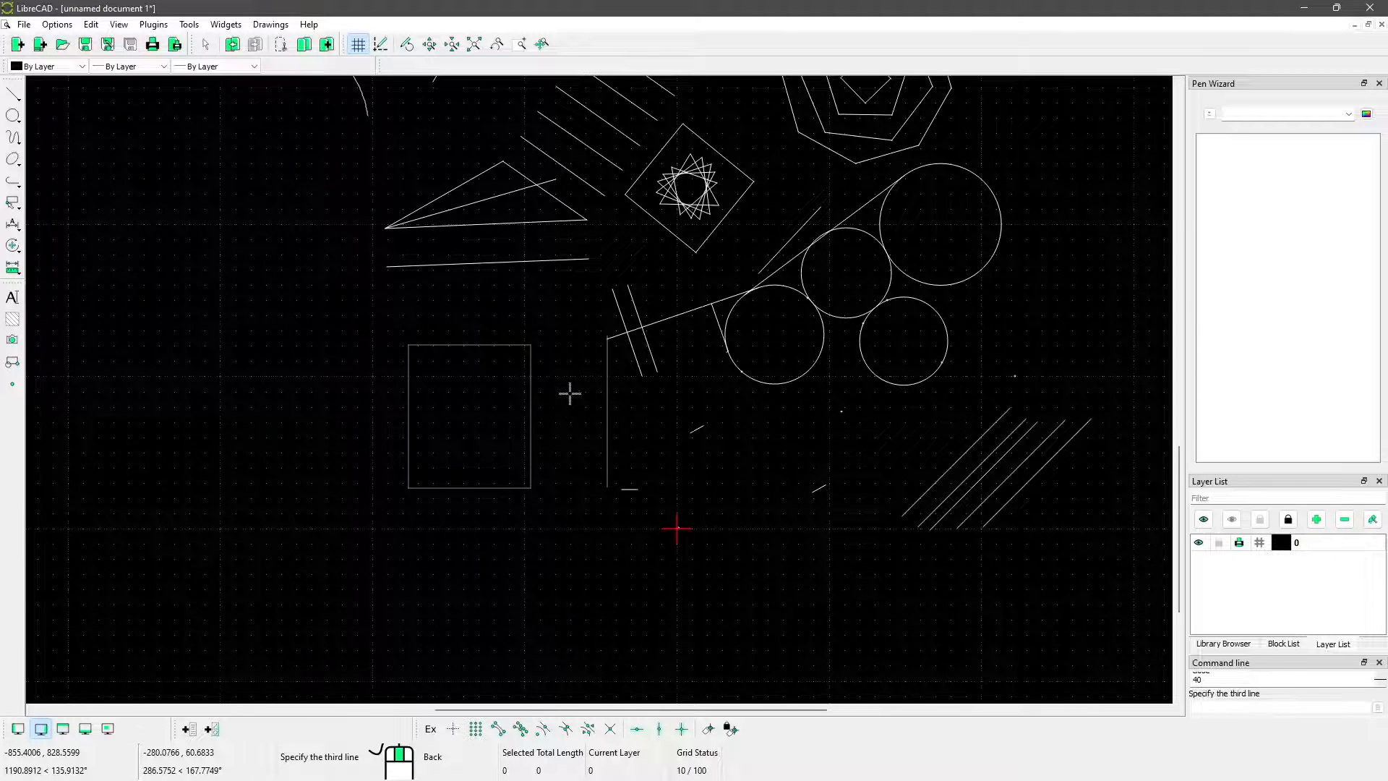
pyautogui.click(526, 275)
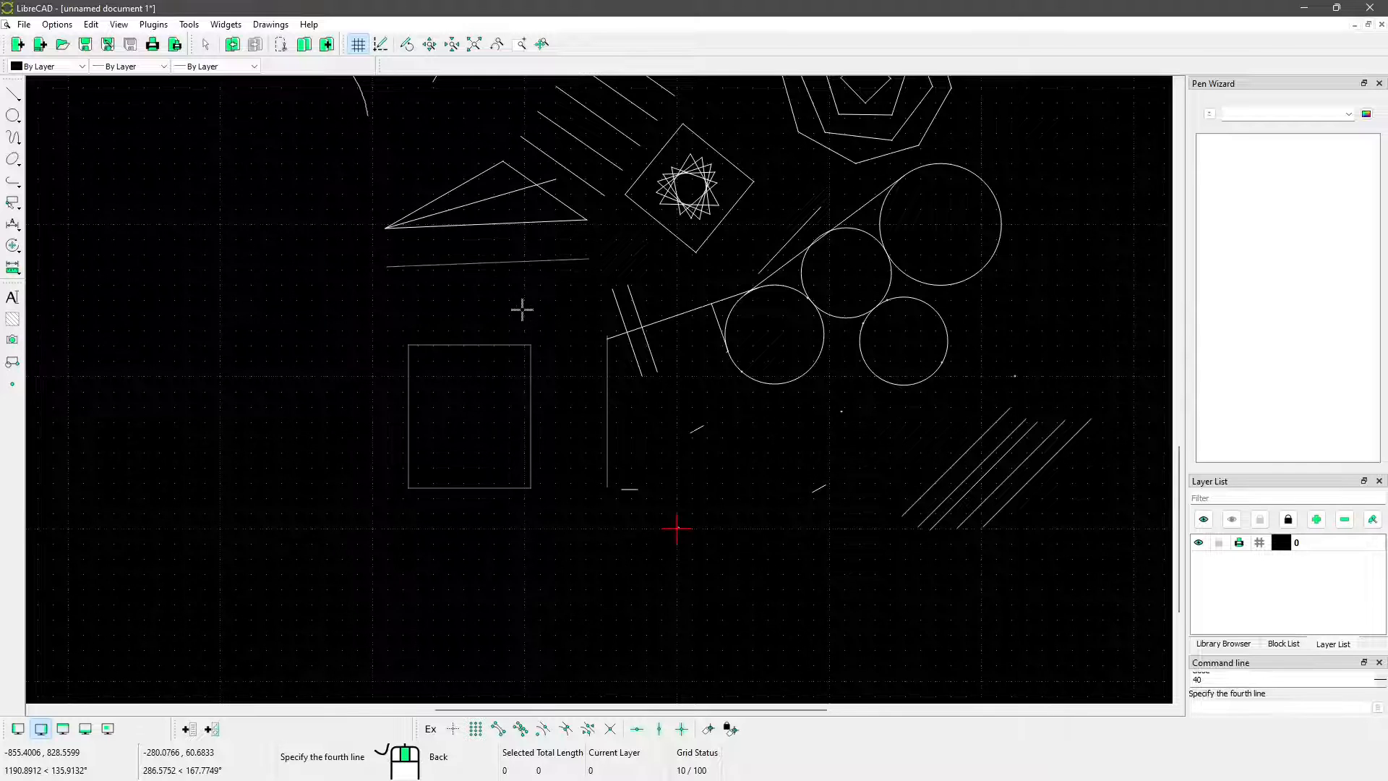
pyautogui.click(523, 341)
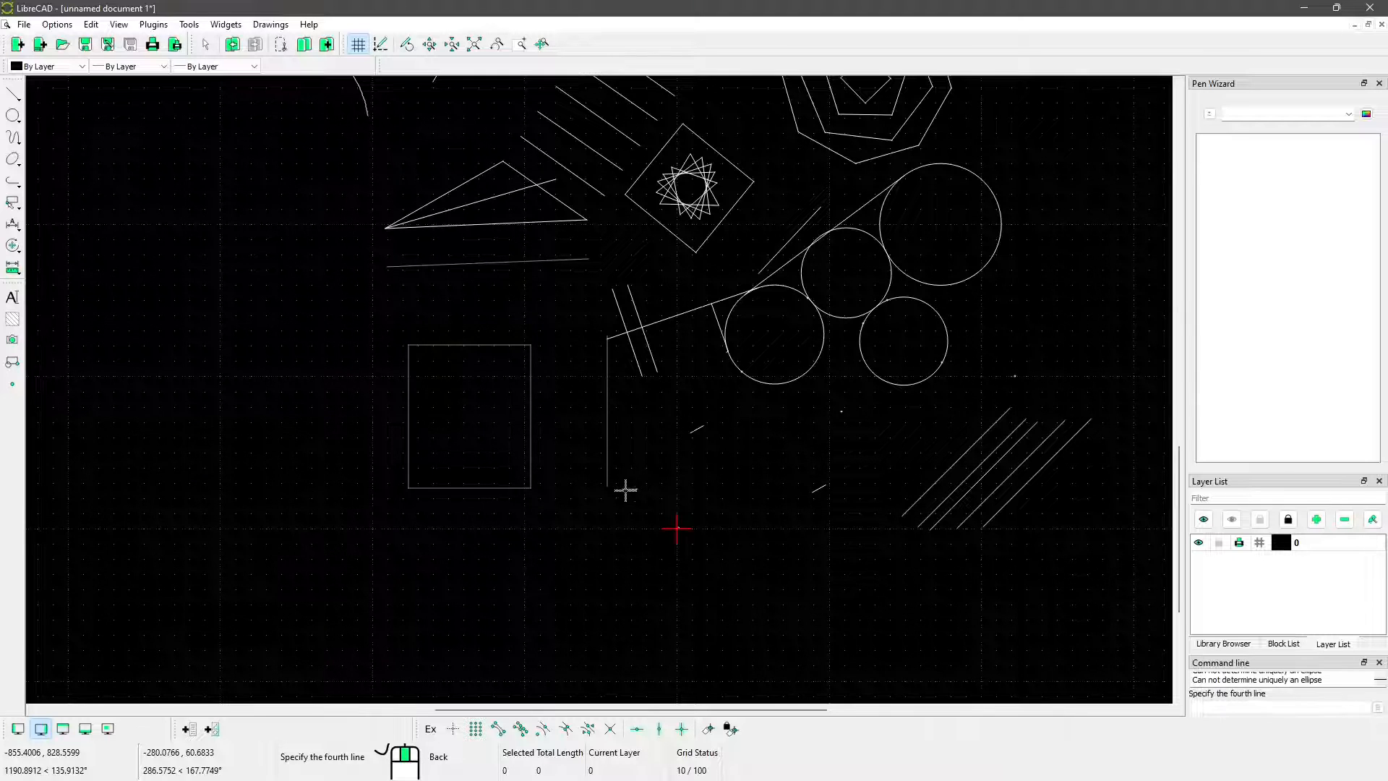
pyautogui.press('Escape')
pyautogui.moveTo(692, 458); pyautogui.dragTo(603, 484, button='middle')
pyautogui.rightClick(425, 307)
pyautogui.click(463, 13)
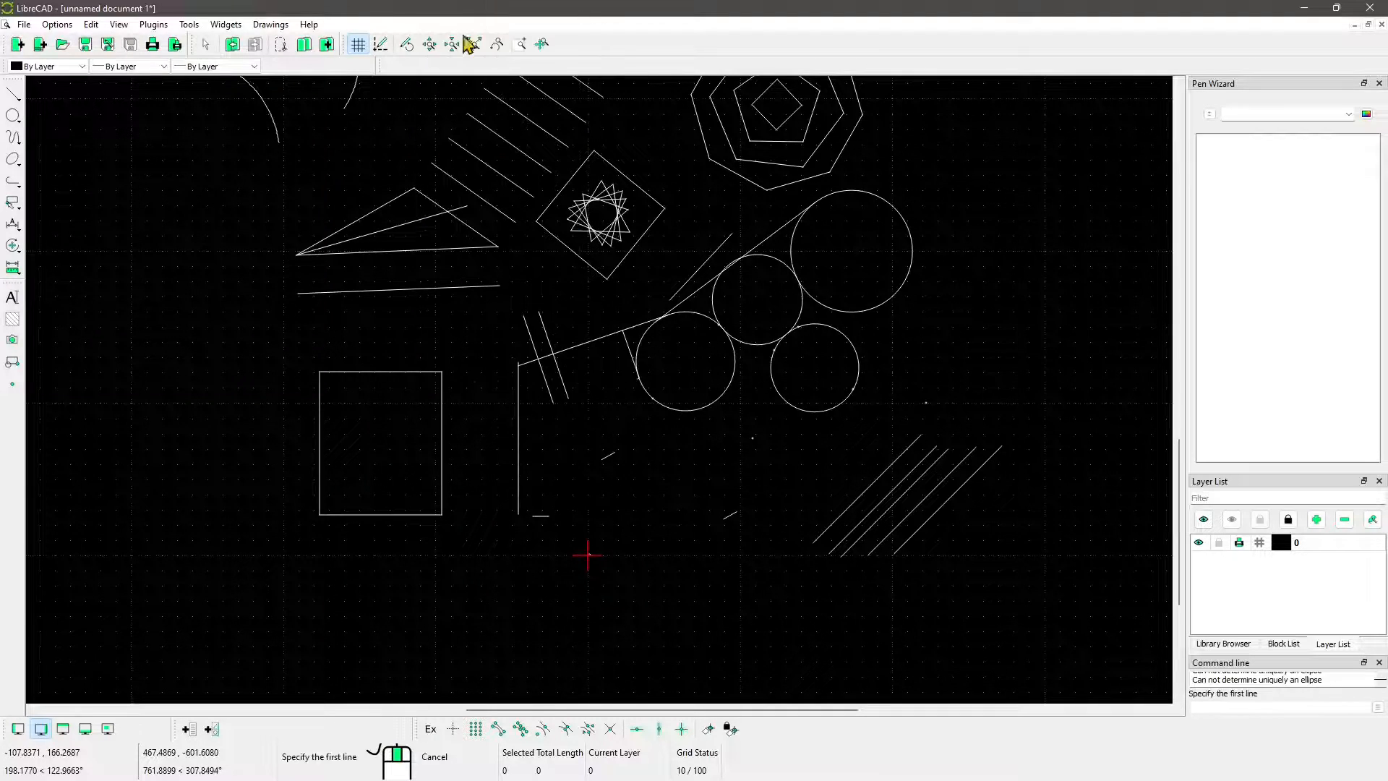
# Draw an inscribed ellipse from the short slanted line above the circles, the right steep parallel line, the leftmost diagonal line and the small rightmost dash
pyautogui.scroll(-1, 508, 357)
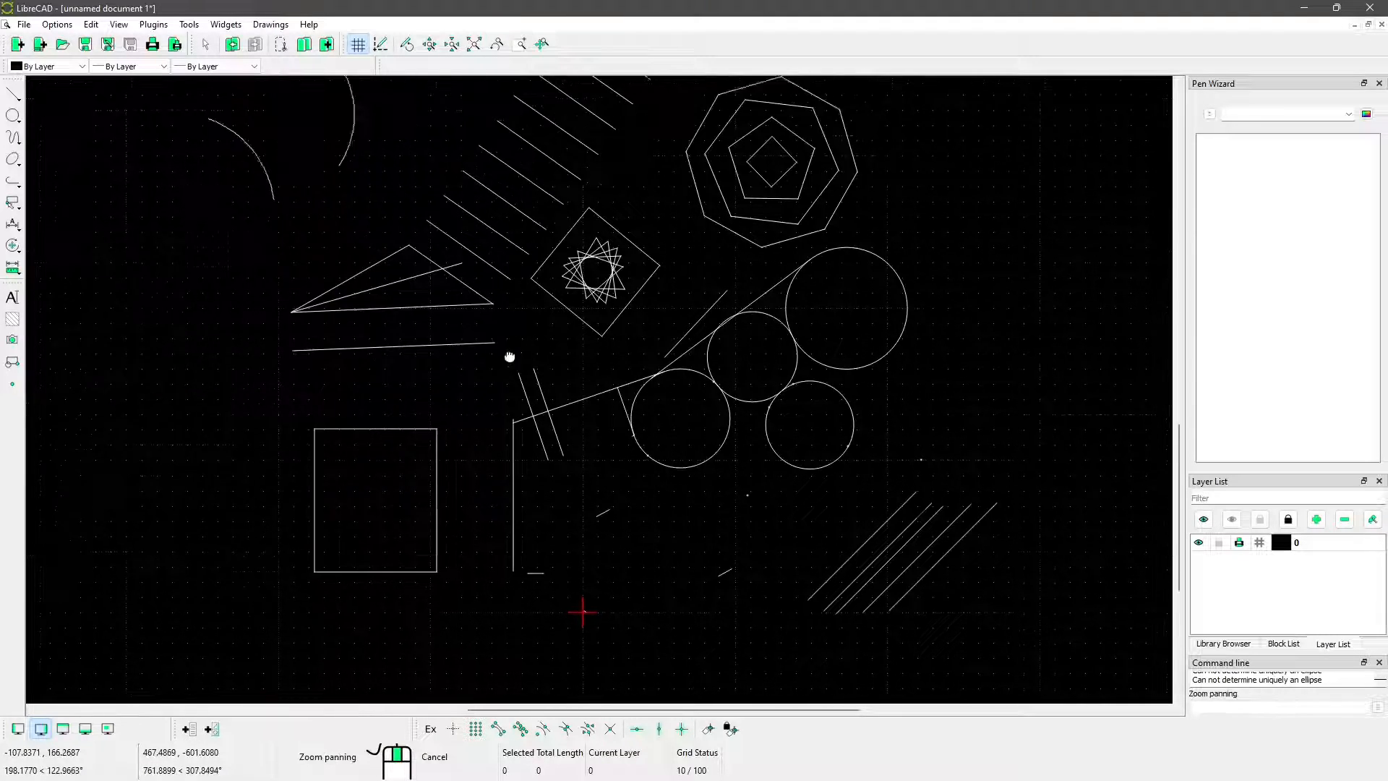
pyautogui.scroll(-1, 506, 524)
pyautogui.scroll(-1, 579, 631)
pyautogui.scroll(2, 579, 631)
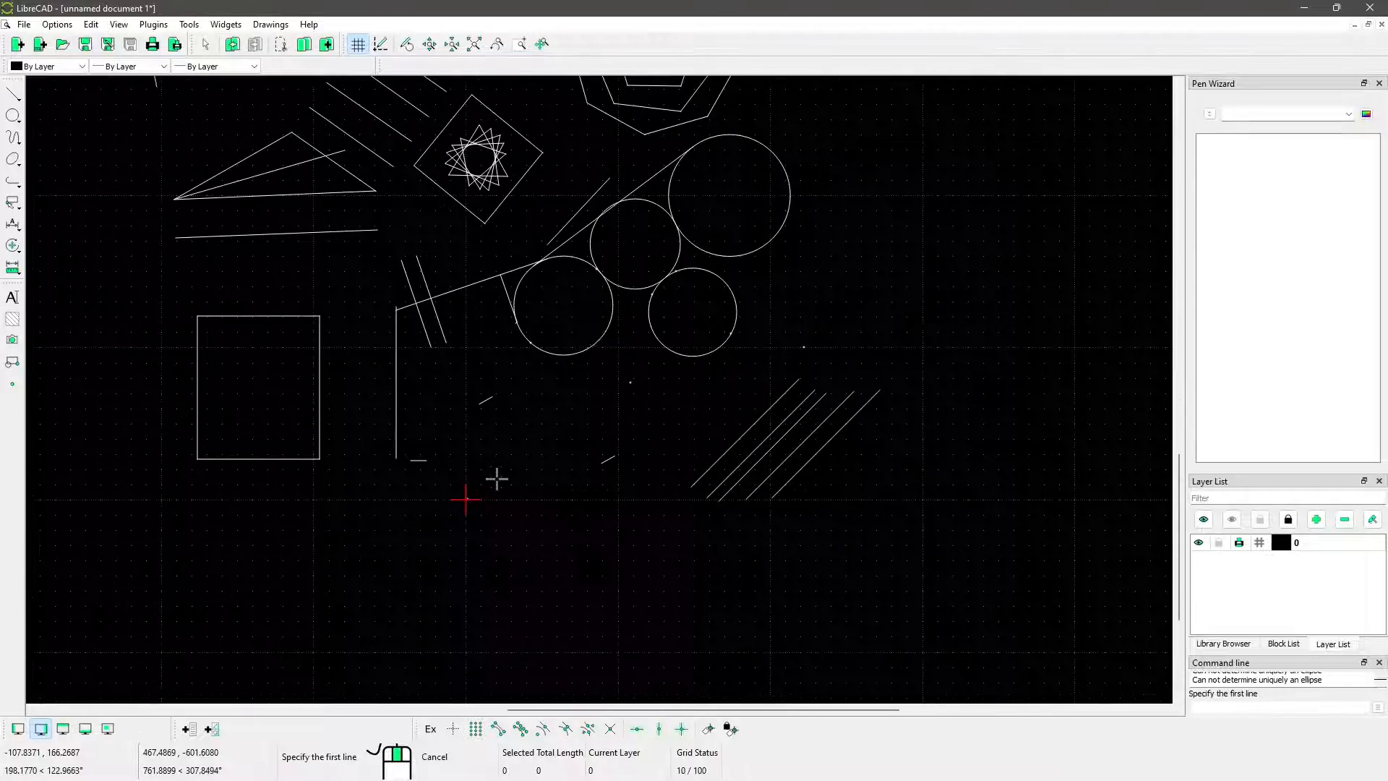
pyautogui.click(564, 230)
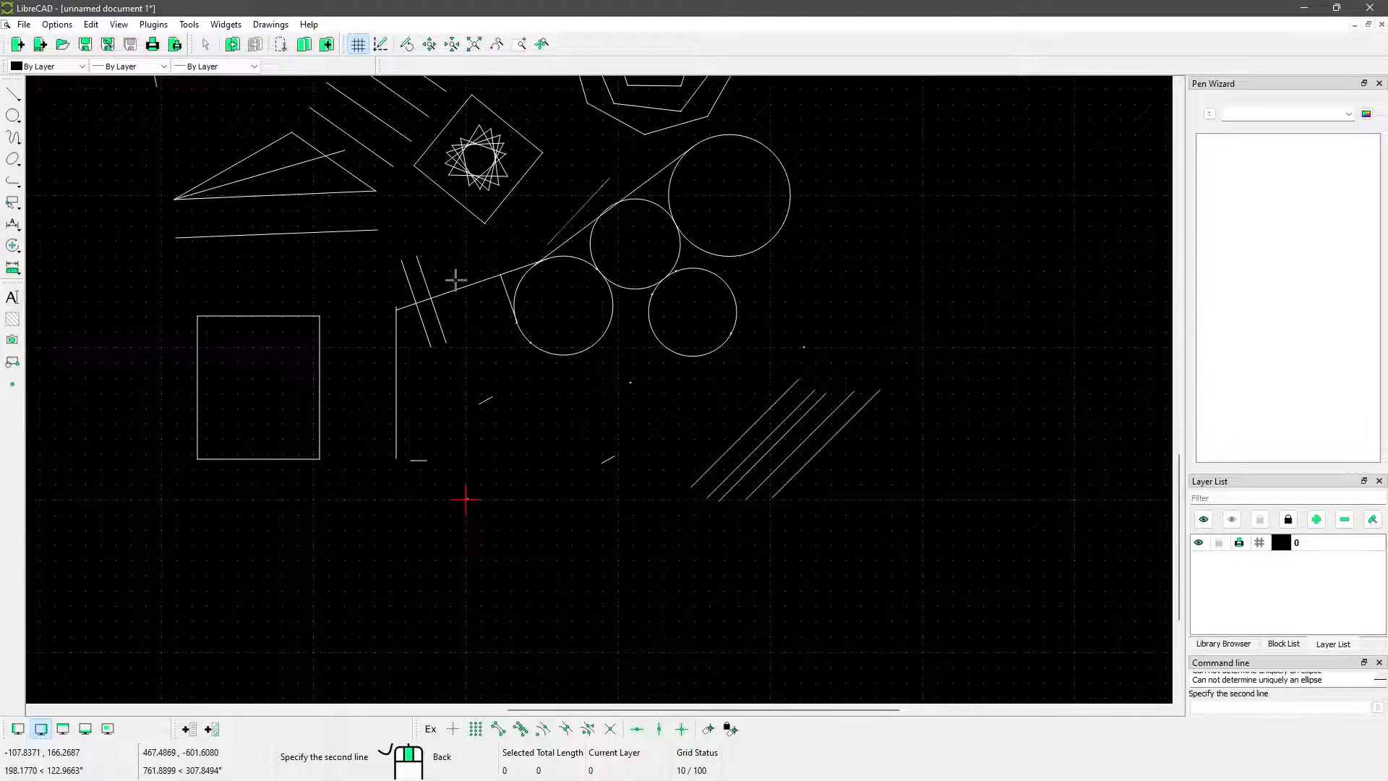
pyautogui.click(430, 289)
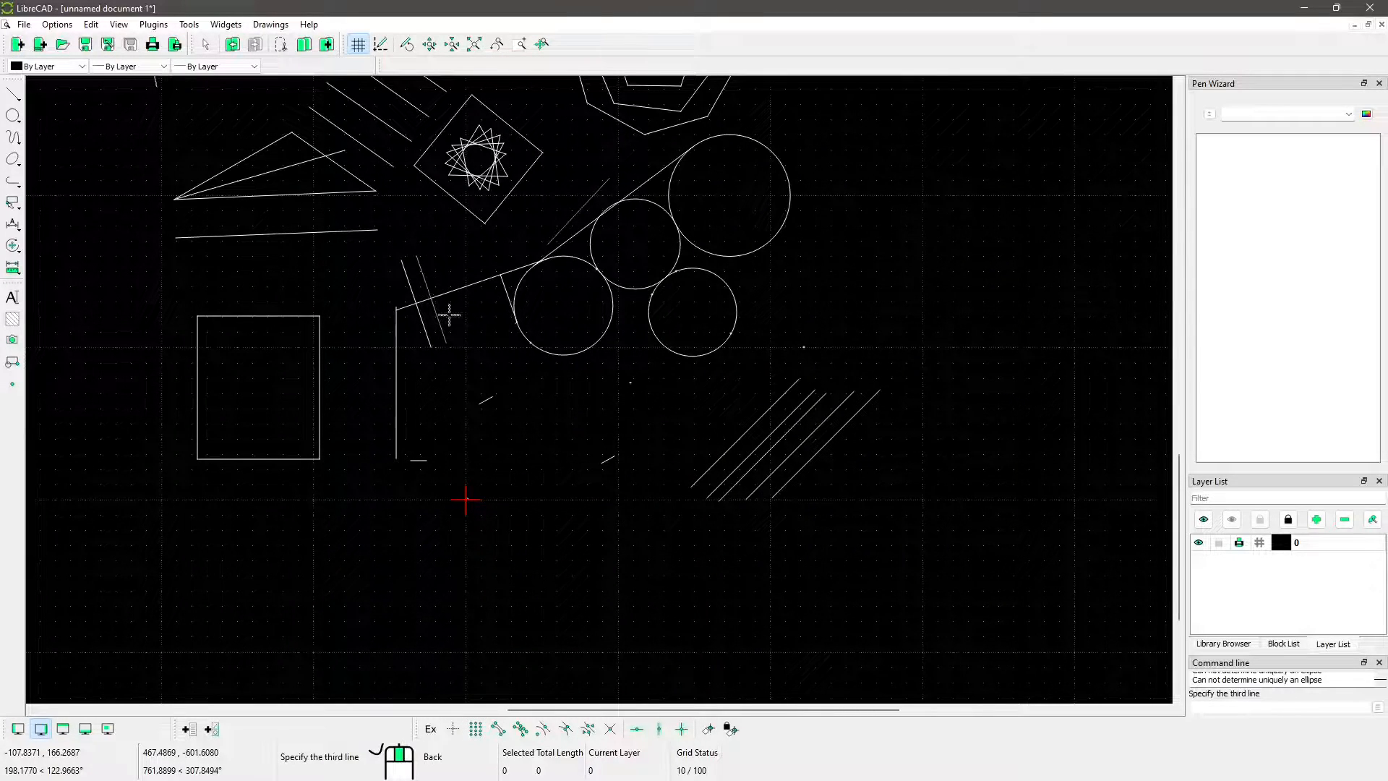
pyautogui.click(748, 428)
pyautogui.click(606, 457)
pyautogui.scroll(-2, 405, 437)
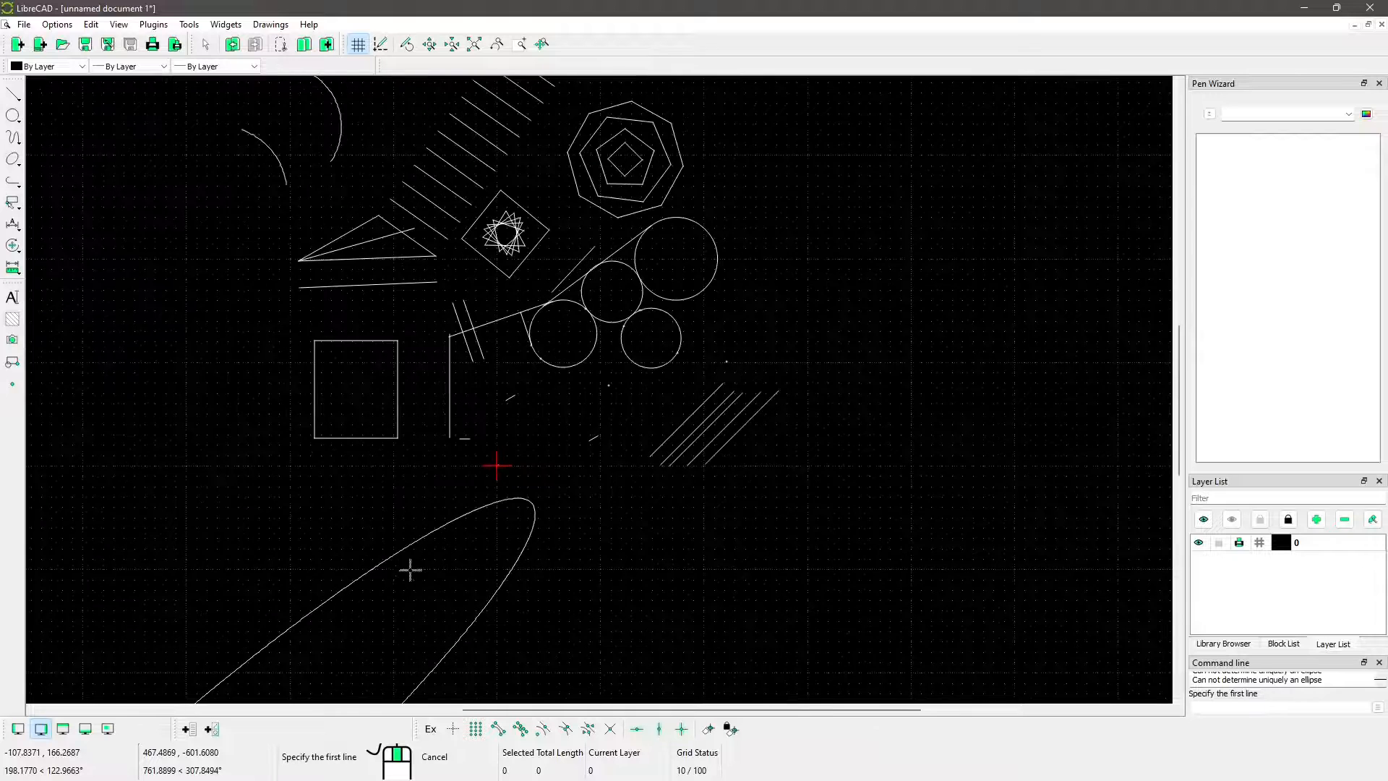
pyautogui.scroll(-9, 410, 570)
pyautogui.rightClick(462, 595)
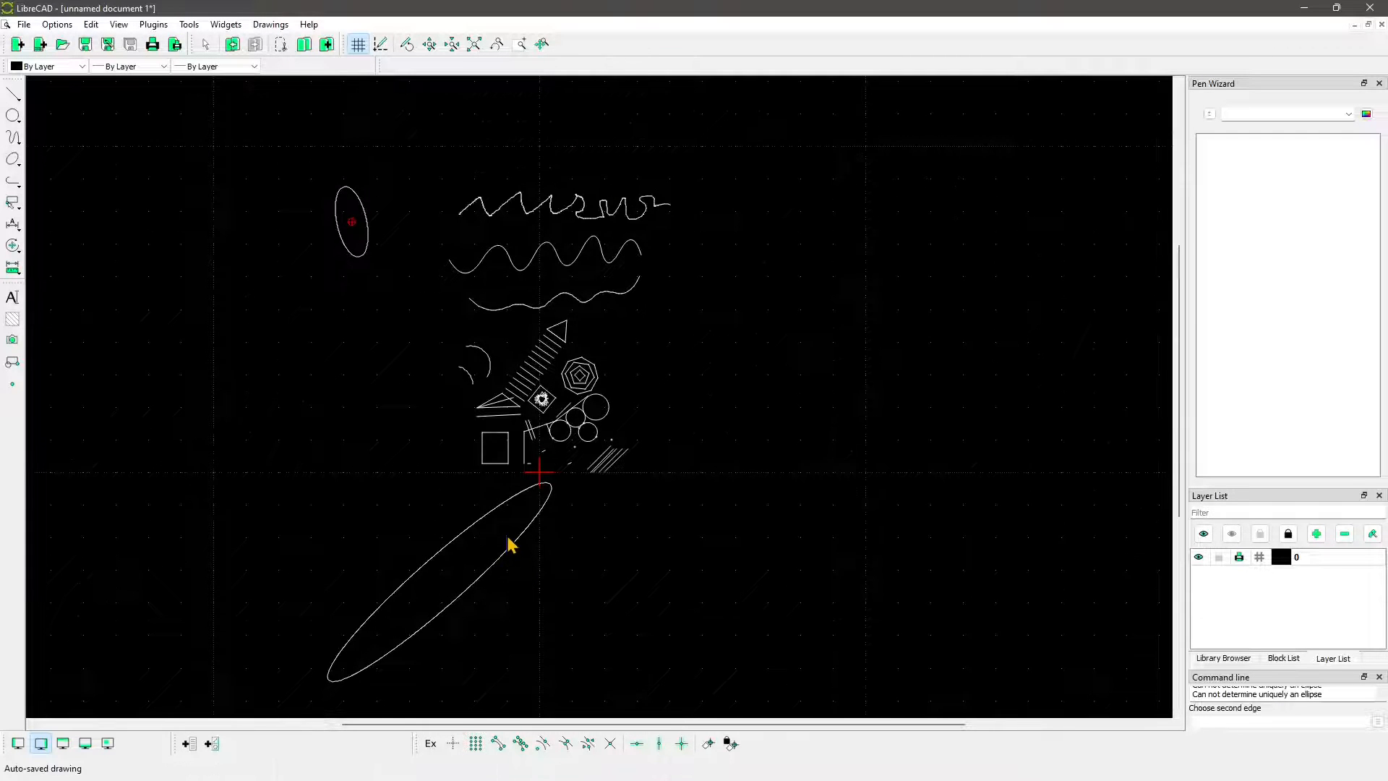
pyautogui.click(508, 538)
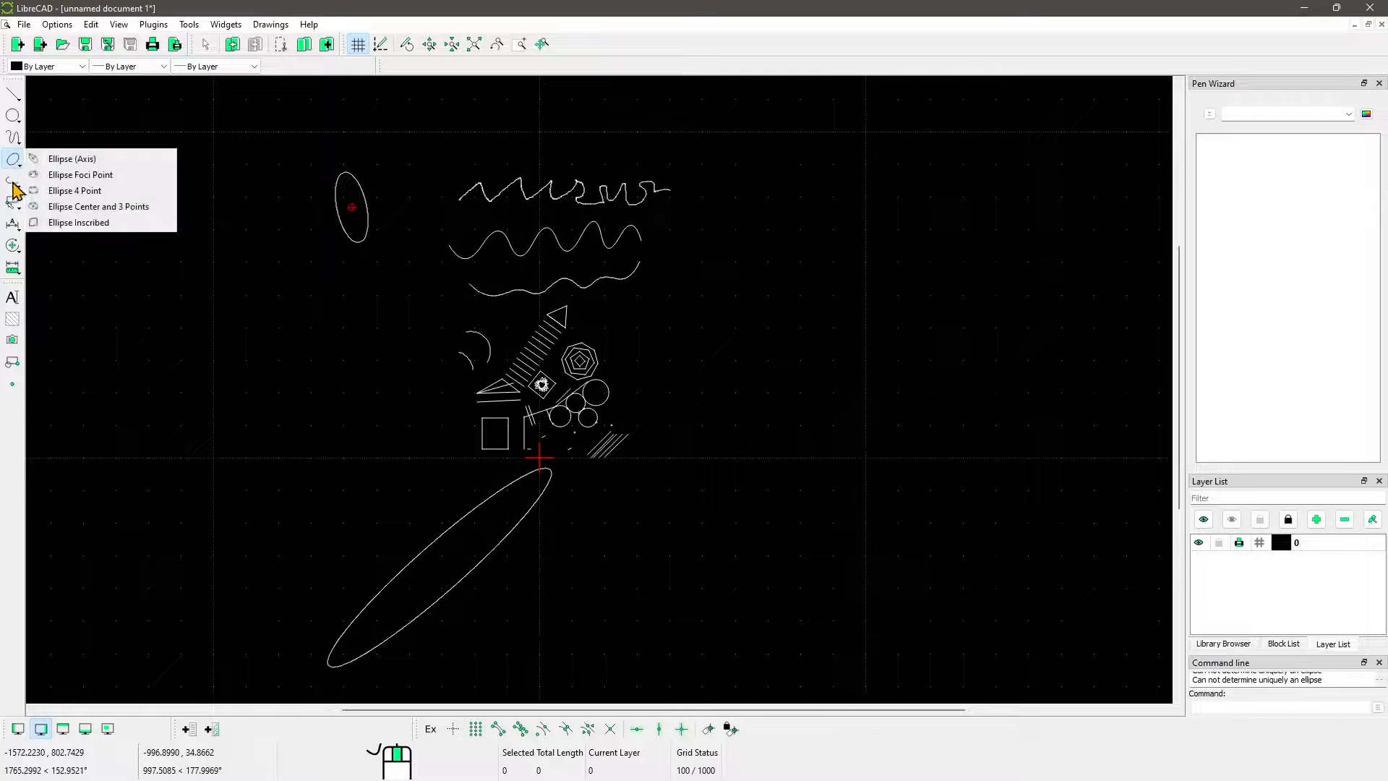
# Draw an open chain of four connected two-point line segments in the empty area below and left of the narrow upright ellipse
pyautogui.moveTo(13, 180)
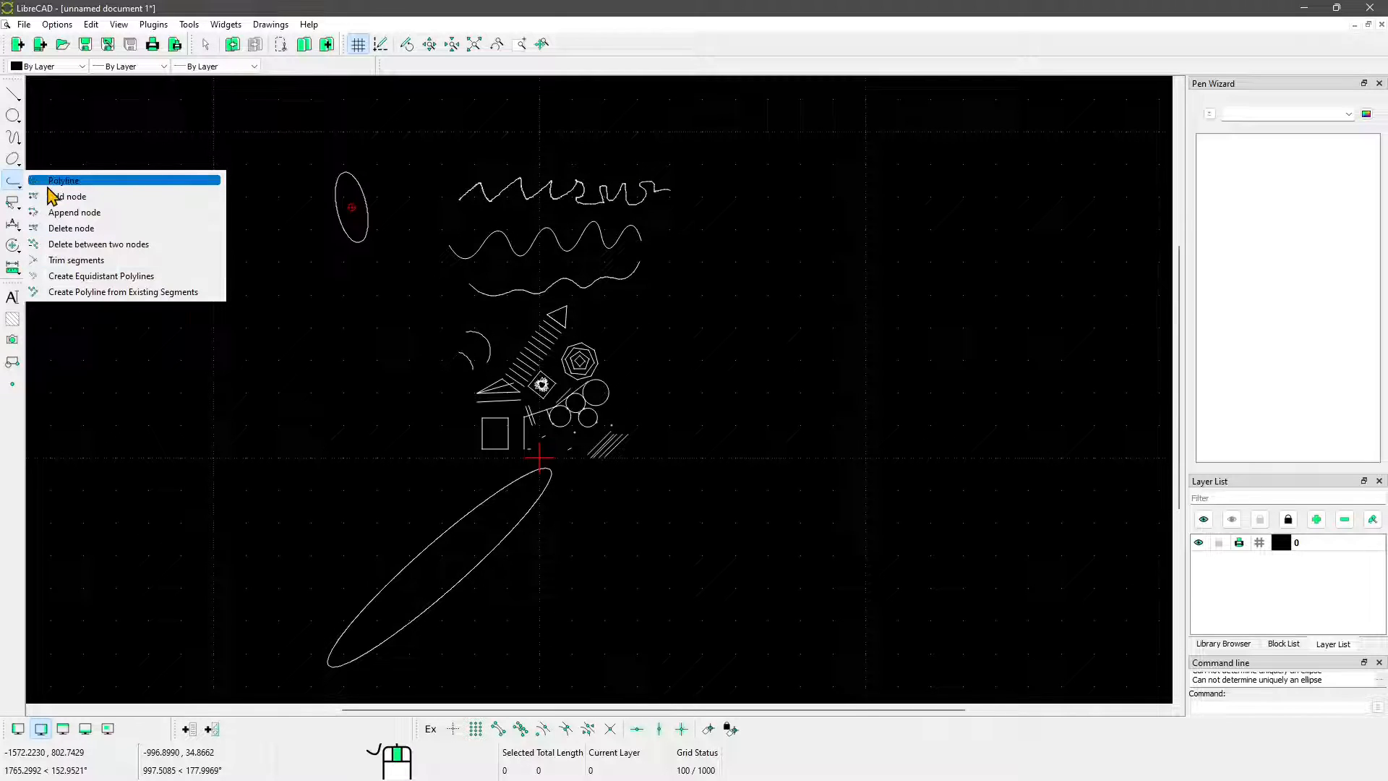
pyautogui.click(13, 94)
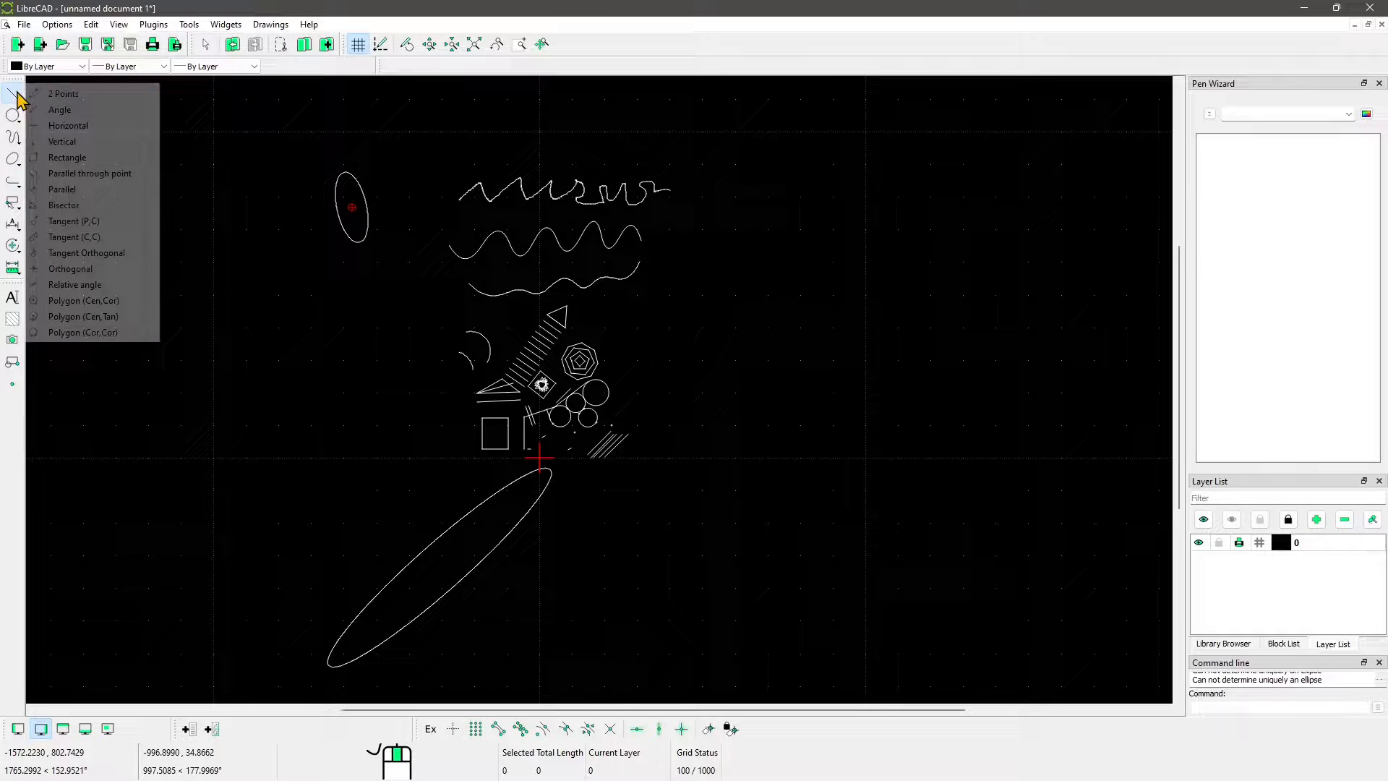
pyautogui.click(65, 94)
pyautogui.click(243, 293)
pyautogui.click(303, 400)
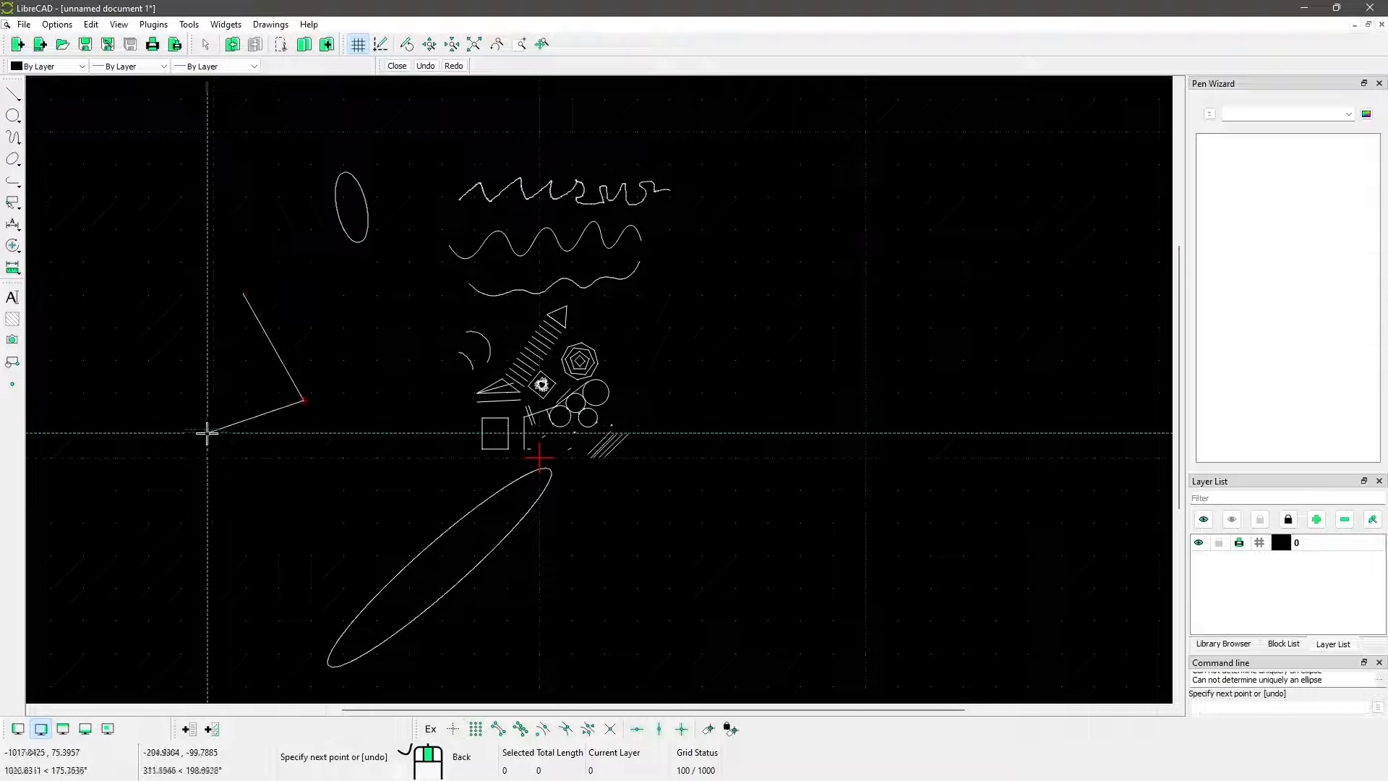
pyautogui.click(218, 449)
pyautogui.click(152, 345)
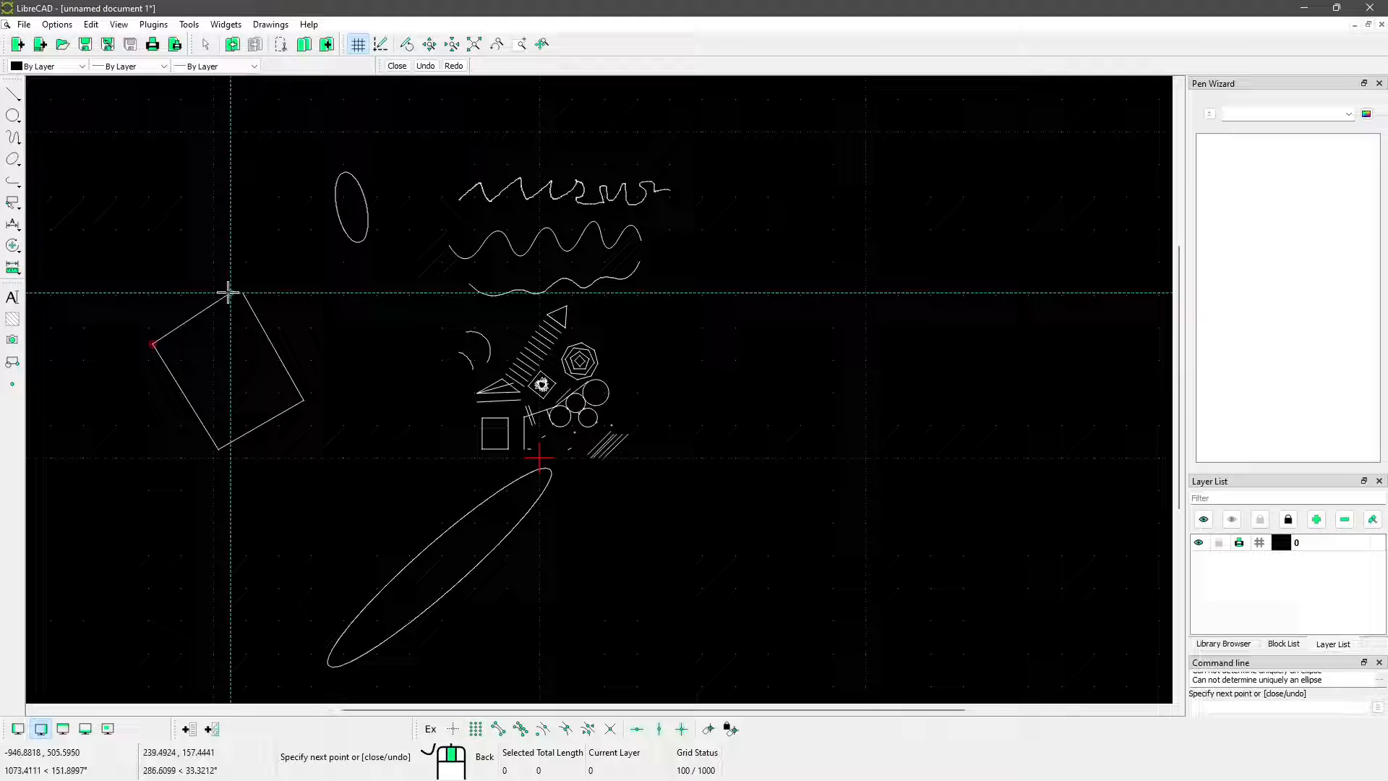
pyautogui.click(189, 255)
pyautogui.rightClick(246, 298)
pyautogui.rightClick(246, 298)
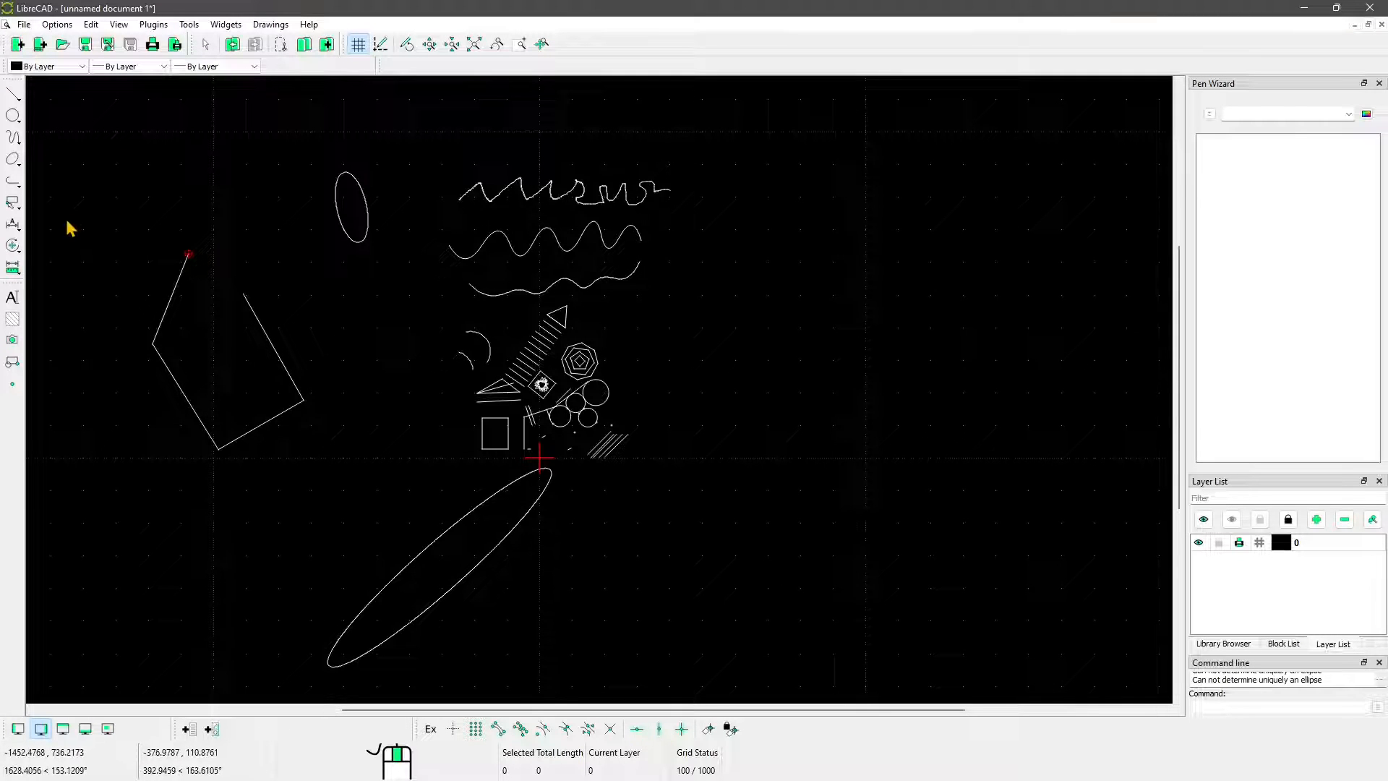
pyautogui.moveTo(219, 394); pyautogui.dragTo(354, 391, button='middle')
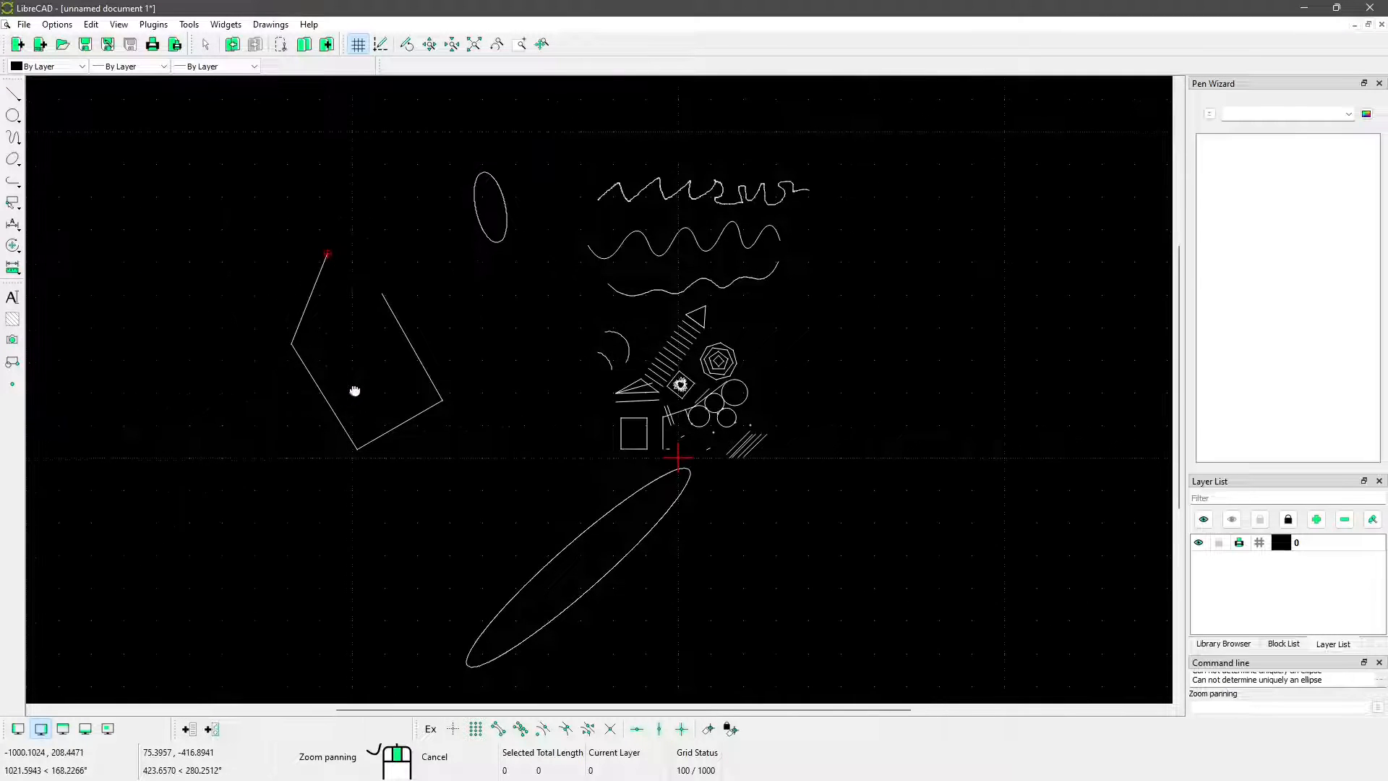
pyautogui.scroll(5, 642, 412)
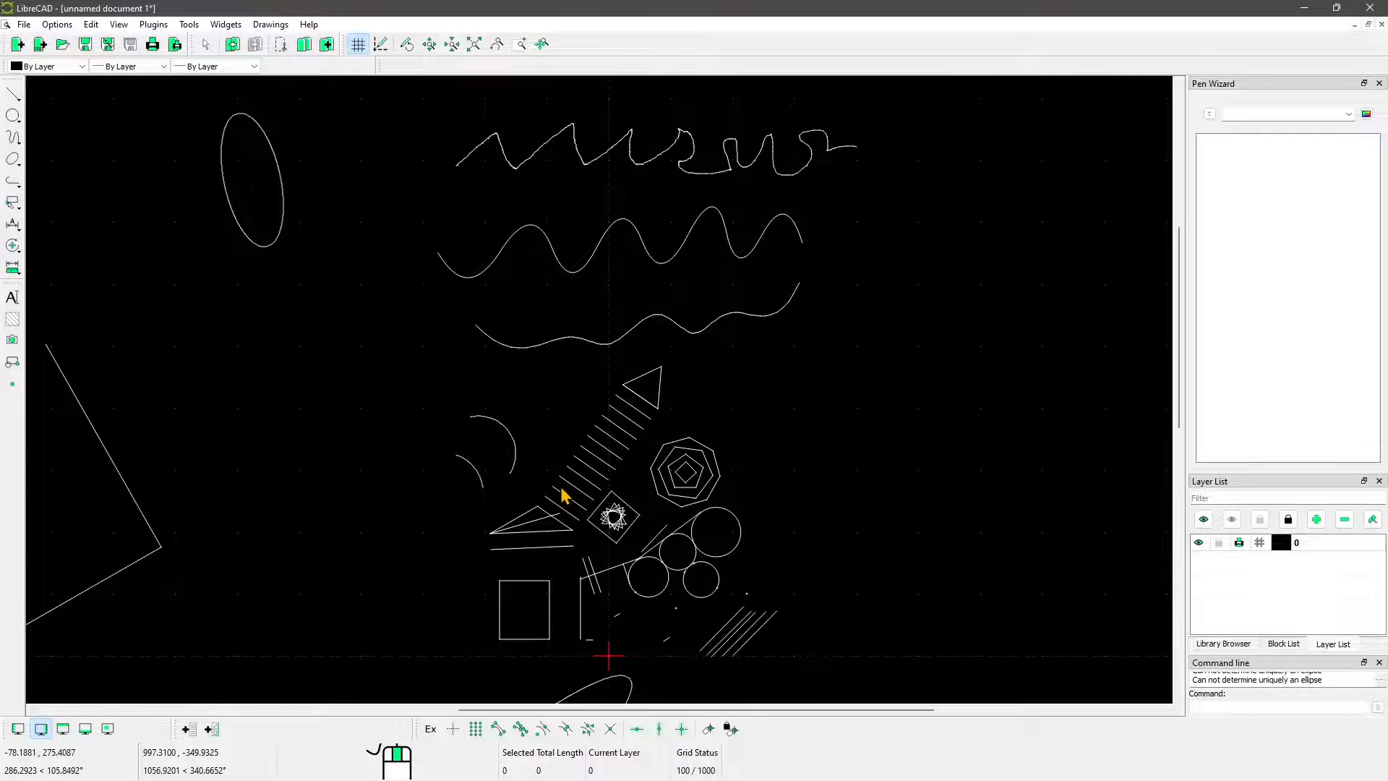
pyautogui.scroll(4, 578, 506)
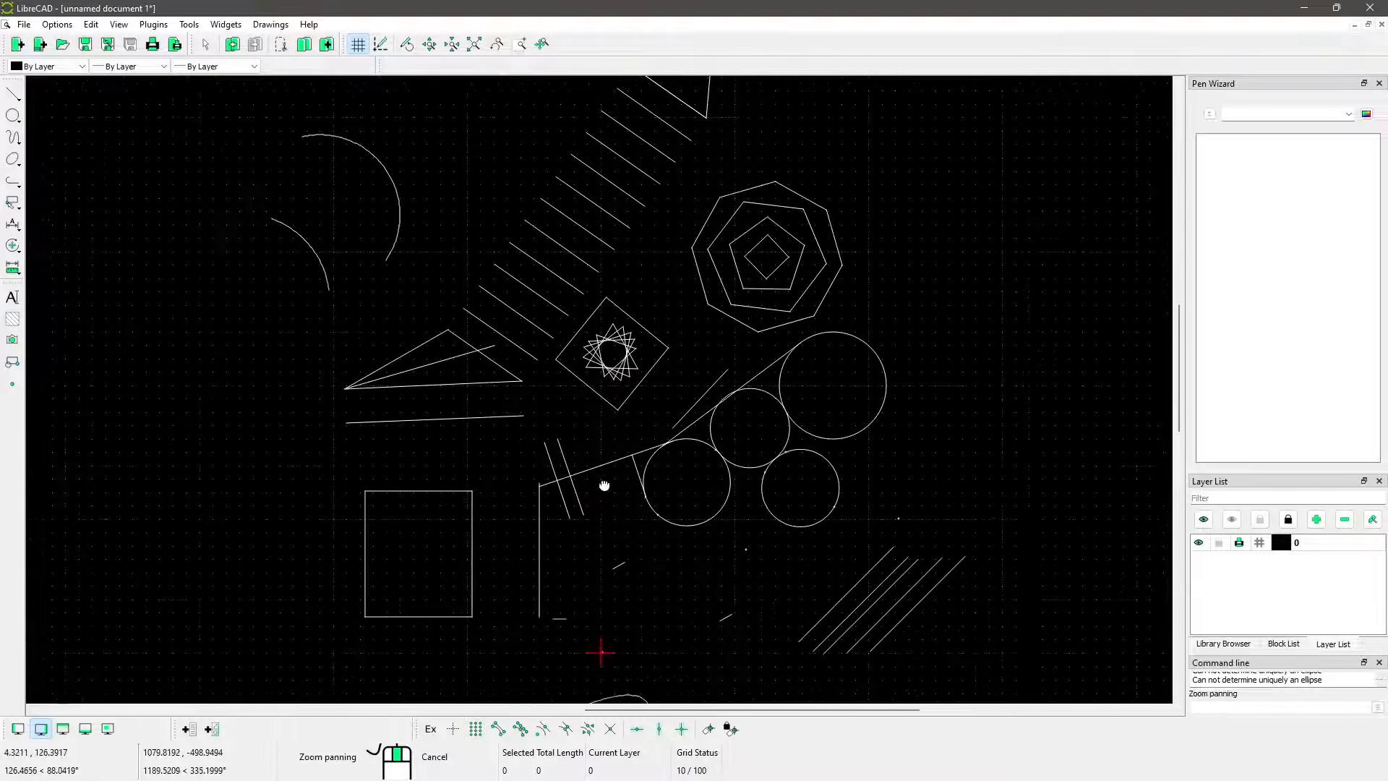